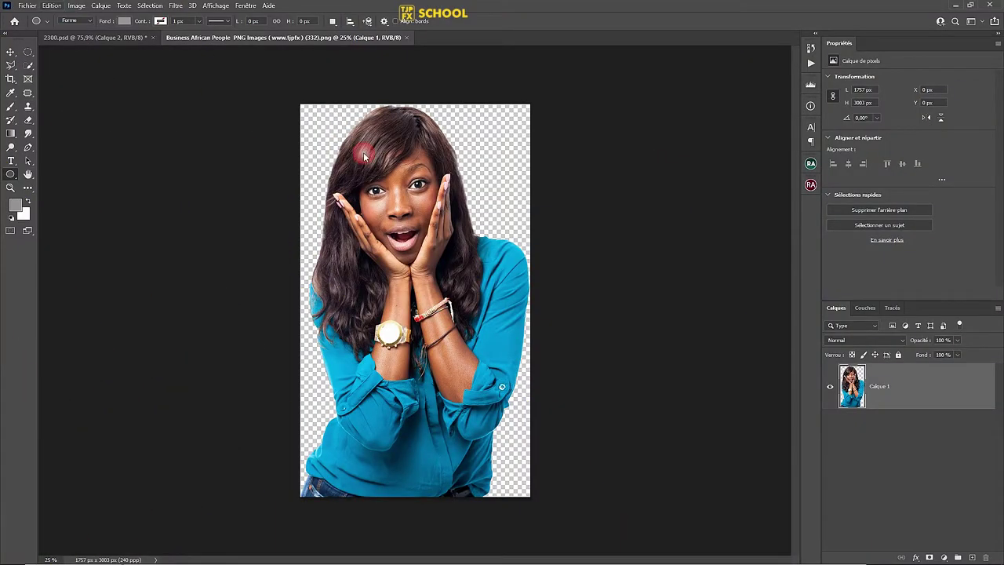
Create a 2000 × 2000 px document at 300 ppi named R2+.
left_click(28, 6)
left_click(41, 17)
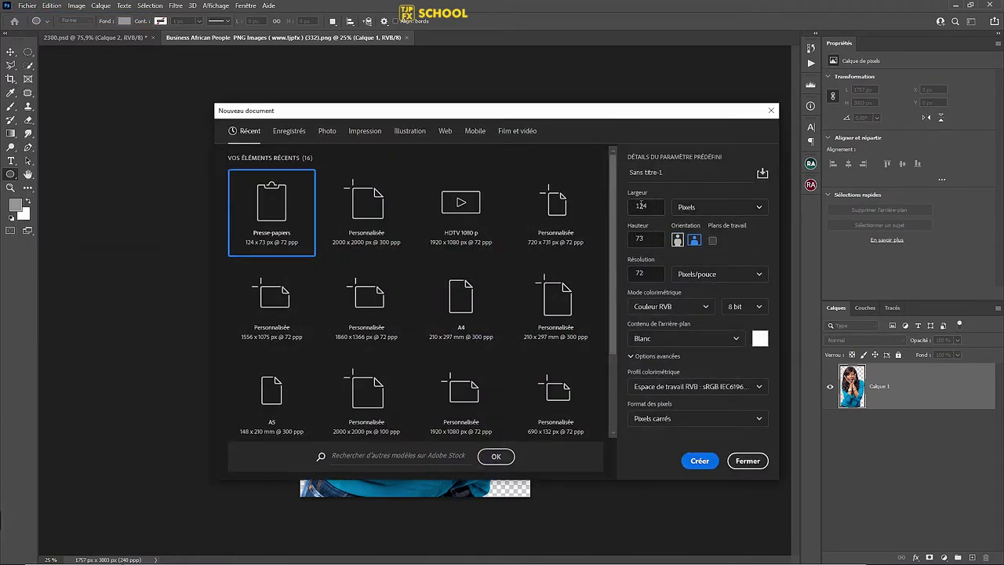
left_click_drag(648, 203, 623, 207)
type("2000")
mouse_move(654, 239)
left_mouse_down()
mouse_move(627, 244)
mouse_move(614, 276)
left_mouse_up()
type("300")
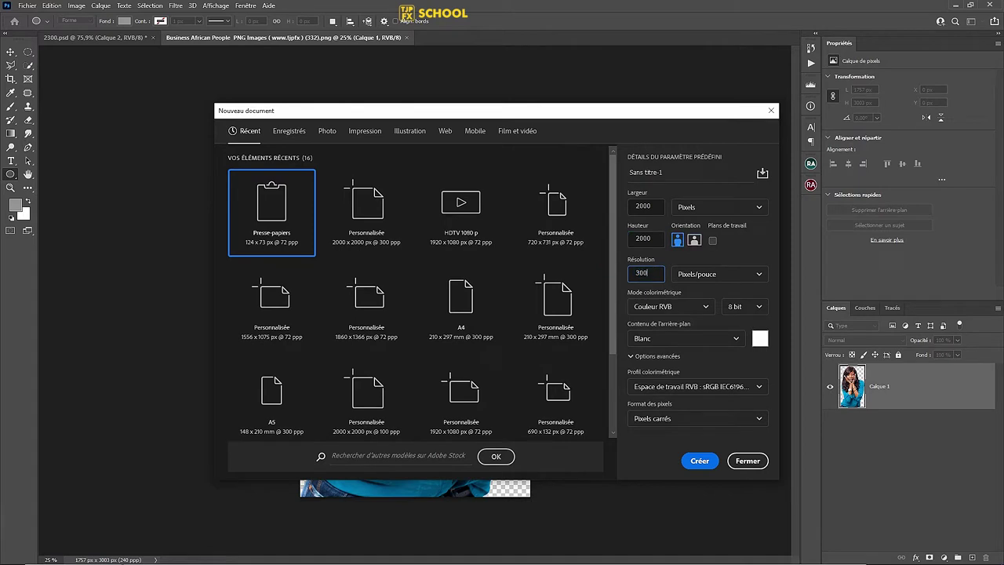
left_click_drag(689, 171, 604, 168)
type("R")
type("2+")
key("Return")
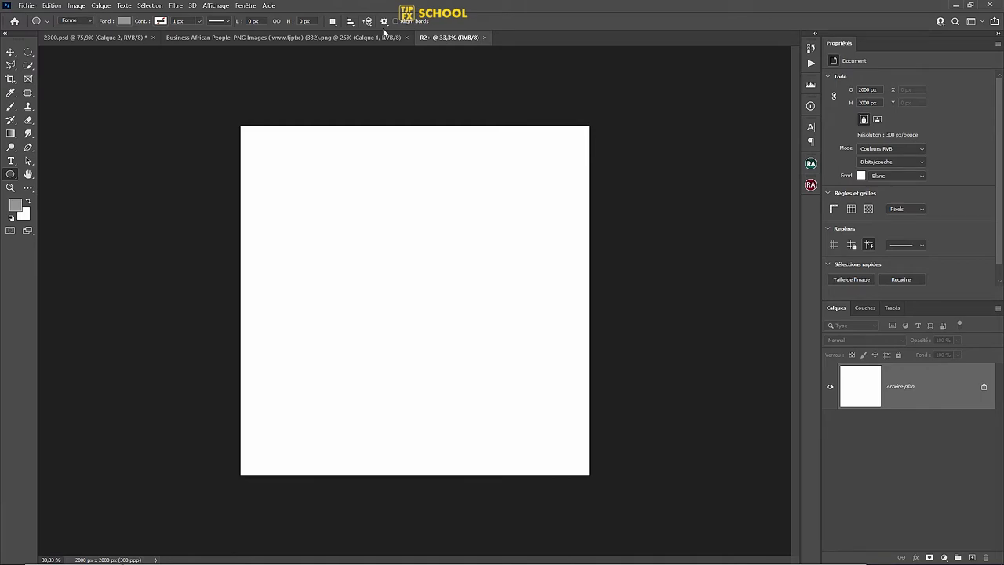
Save as R2+.psd and bring the woman photo in as a smart object.
key("ctrl+s")
key("v")
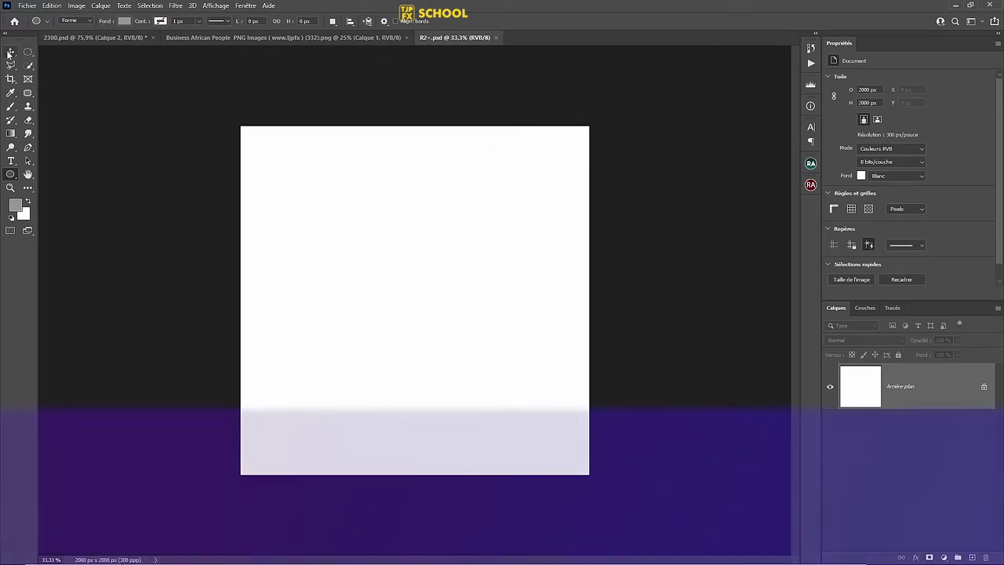
left_click(346, 37)
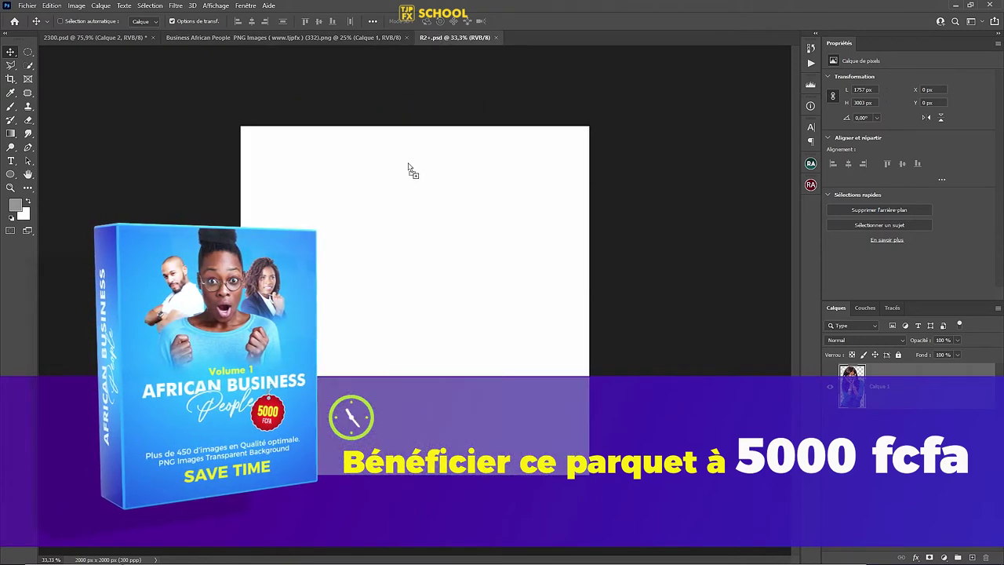
left_click_drag(434, 48, 428, 263)
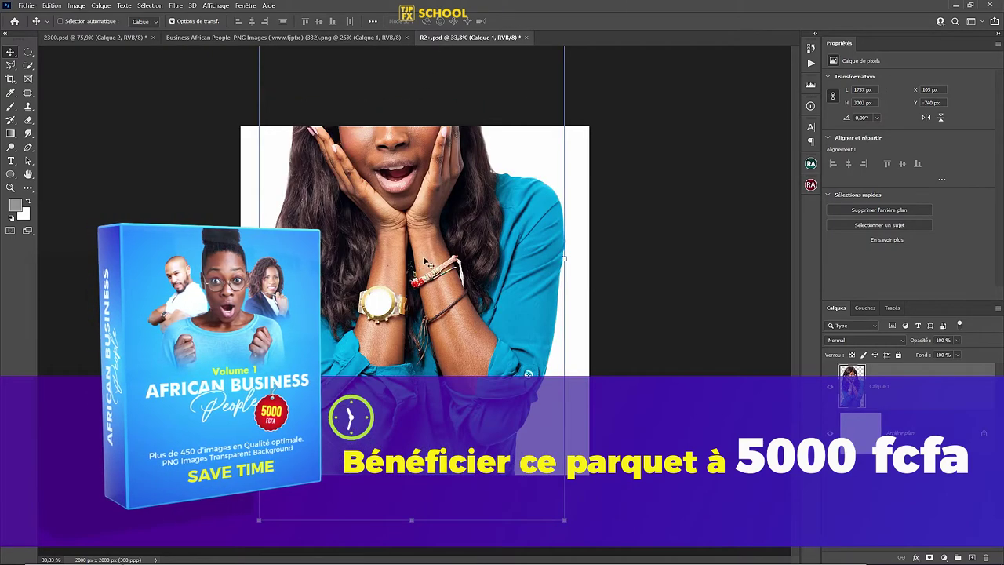
right_click(955, 385)
left_click(836, 267)
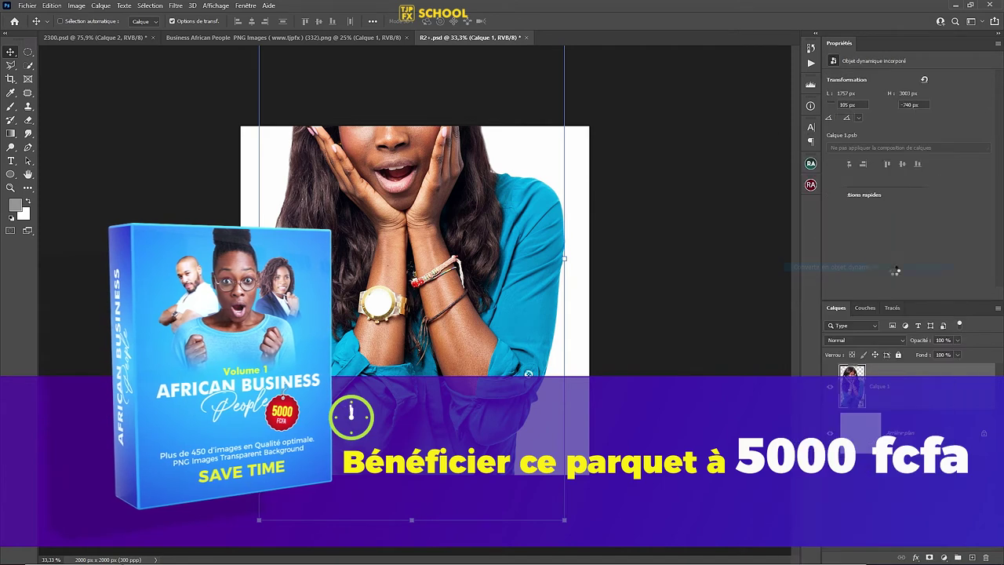
left_click_drag(467, 153, 443, 300)
Scale the woman image to about 50% and place it at the lower left.
key("ctrl+t")
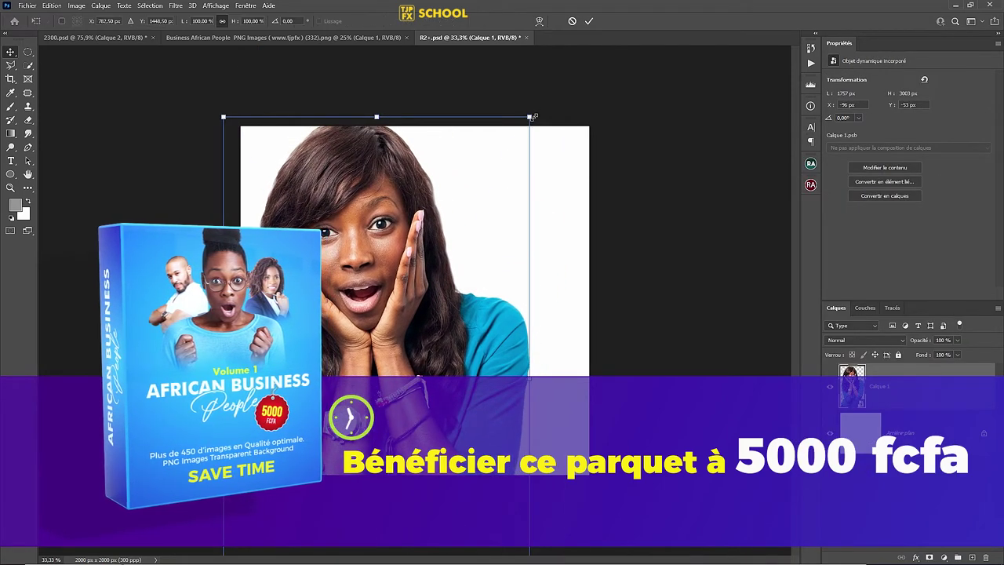
left_click_drag(530, 116, 374, 384)
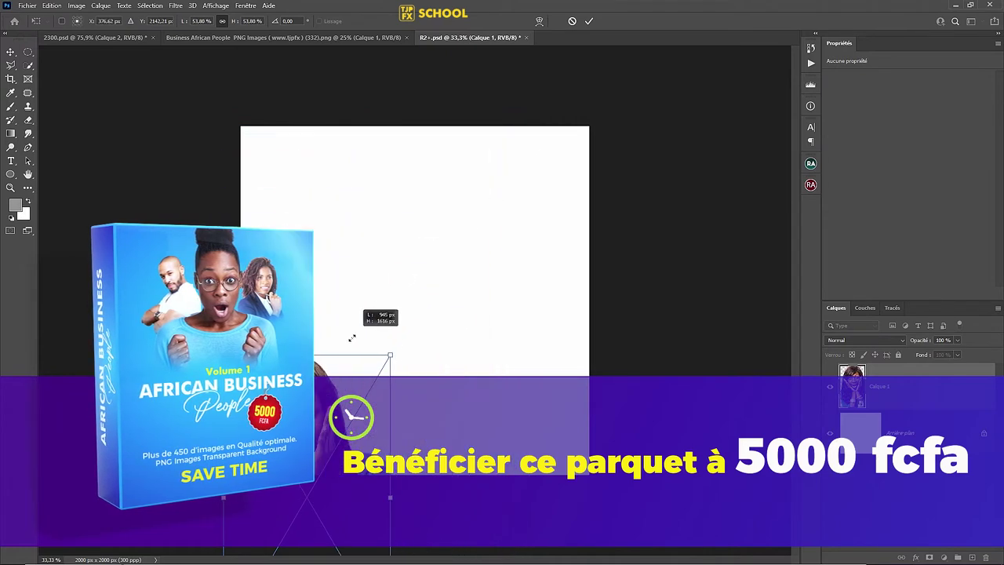
left_click_drag(330, 440, 360, 282)
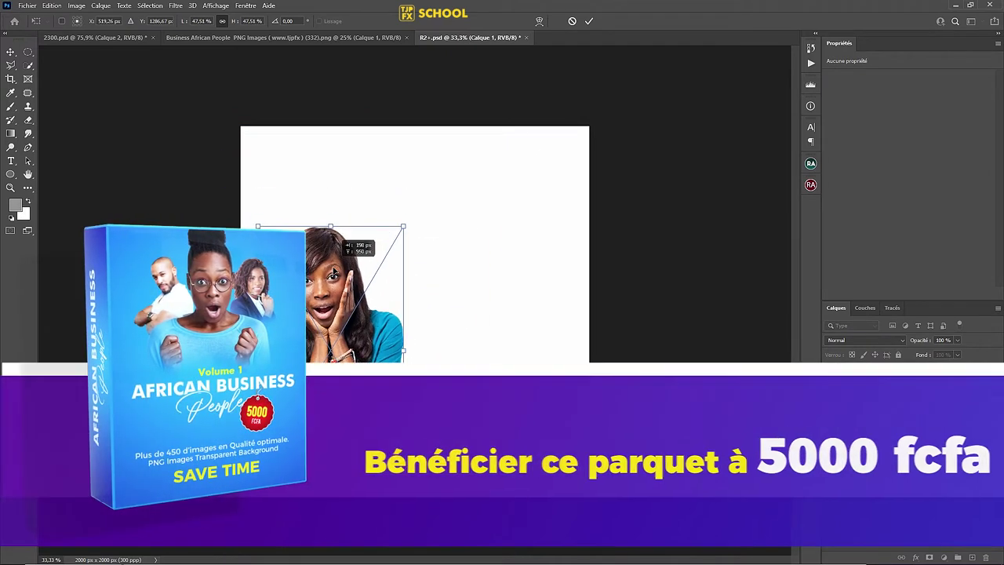
left_click_drag(404, 224, 414, 213)
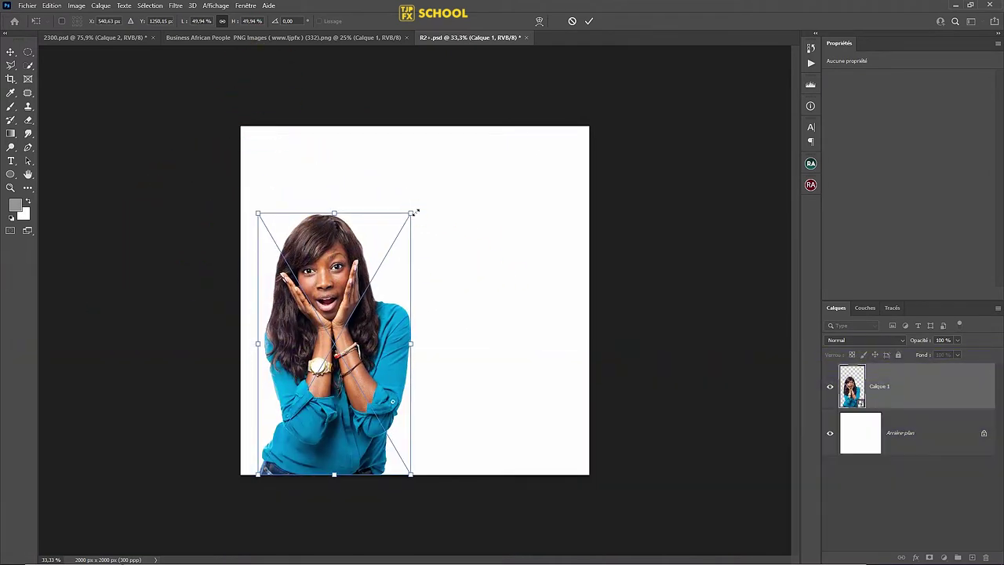
key("Return")
Add a gradient fill layer above the background, starting from the foreground-to-background preset.
left_click(941, 439)
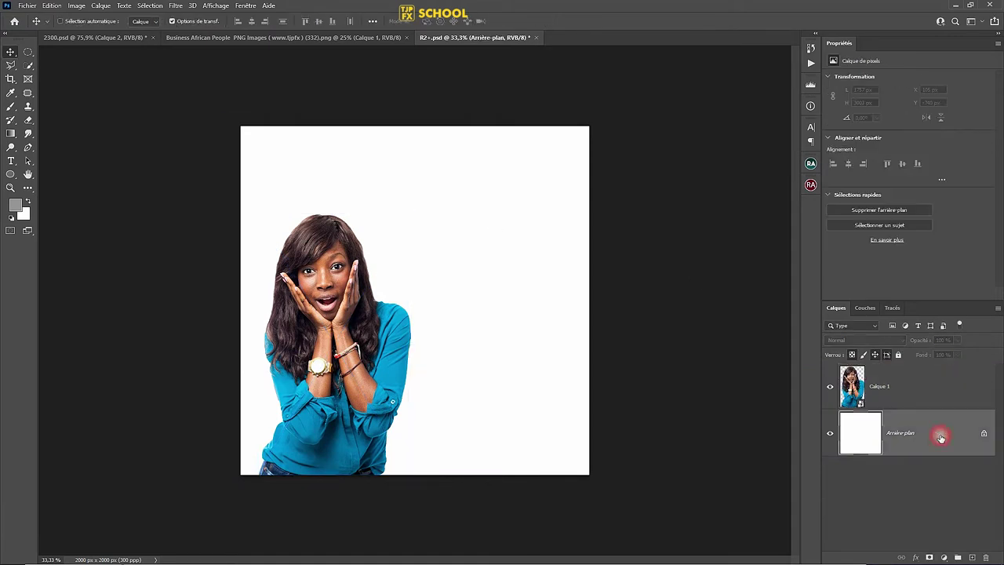
left_click(945, 558)
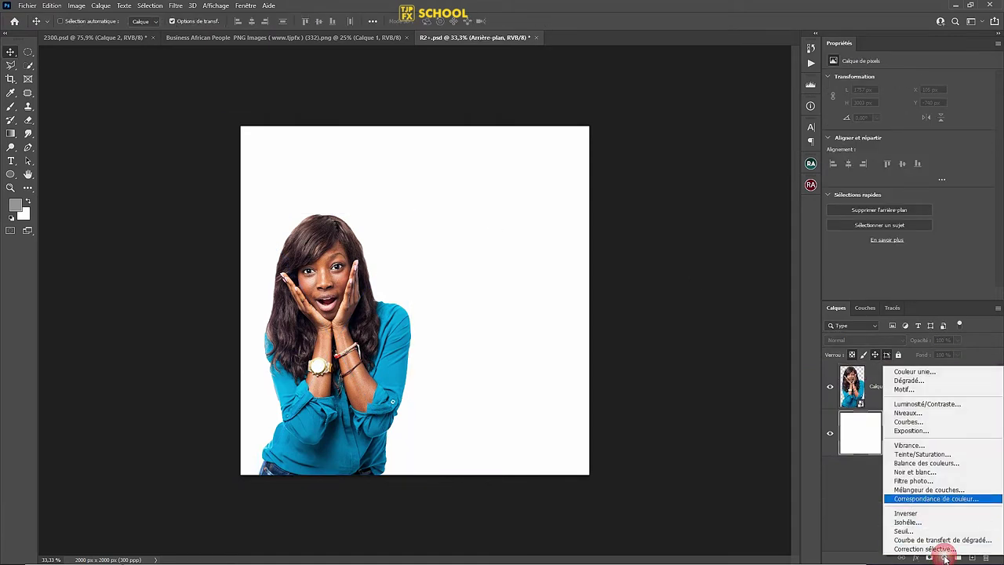
left_click(918, 385)
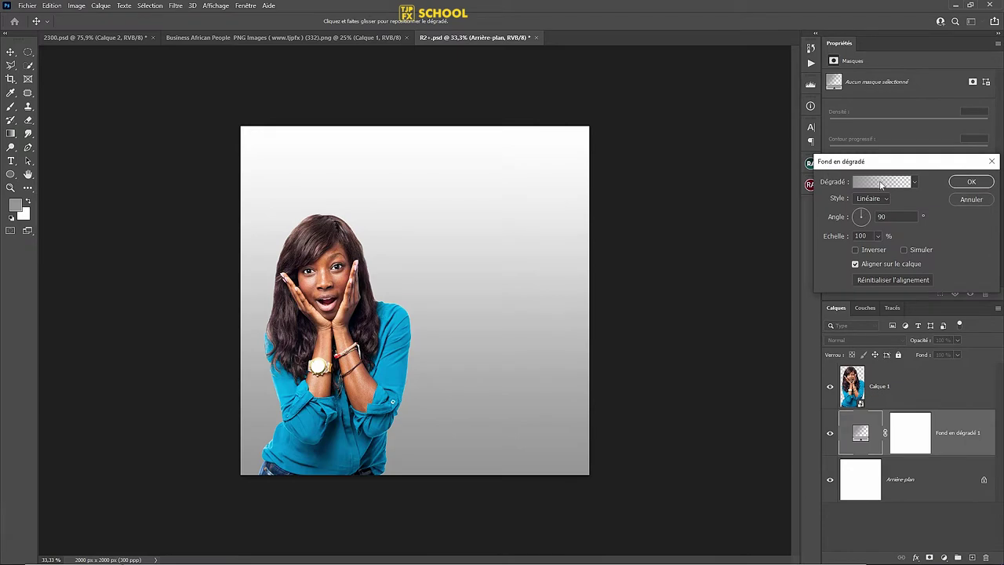
left_click_drag(882, 165, 762, 158)
left_click(770, 178)
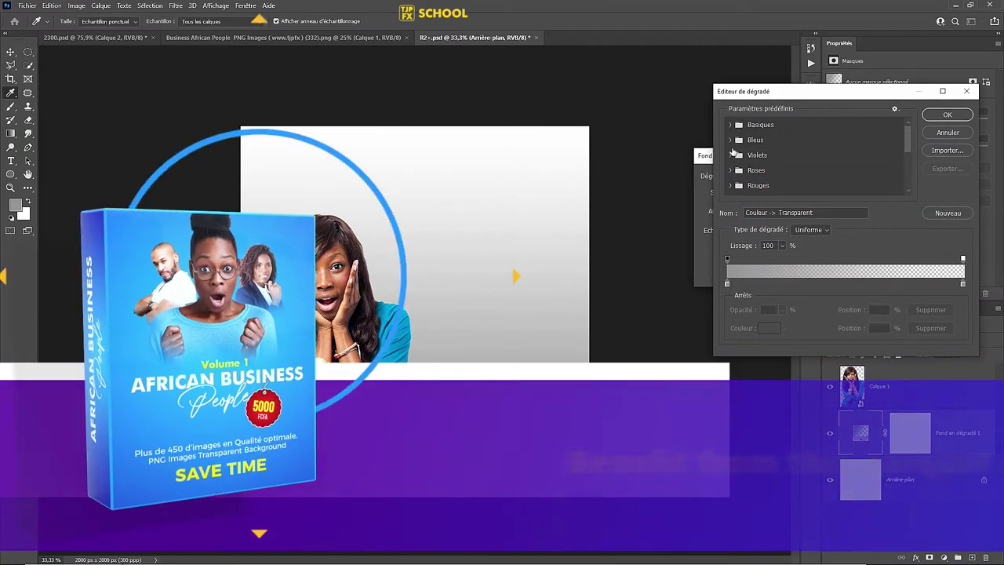
left_click(731, 125)
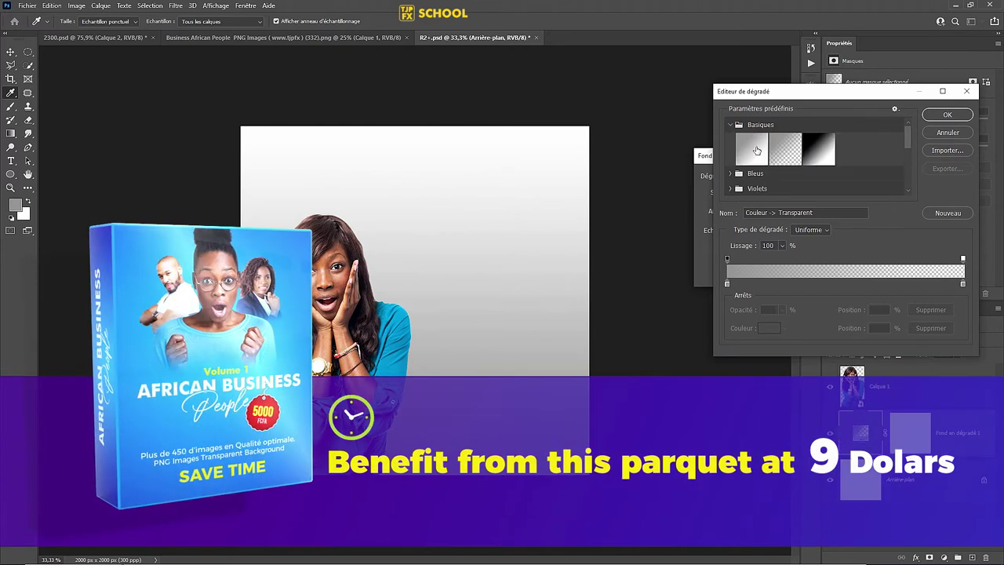
left_click(752, 150)
Set the gradient's right stop to violet #3405ac.
left_click(962, 284)
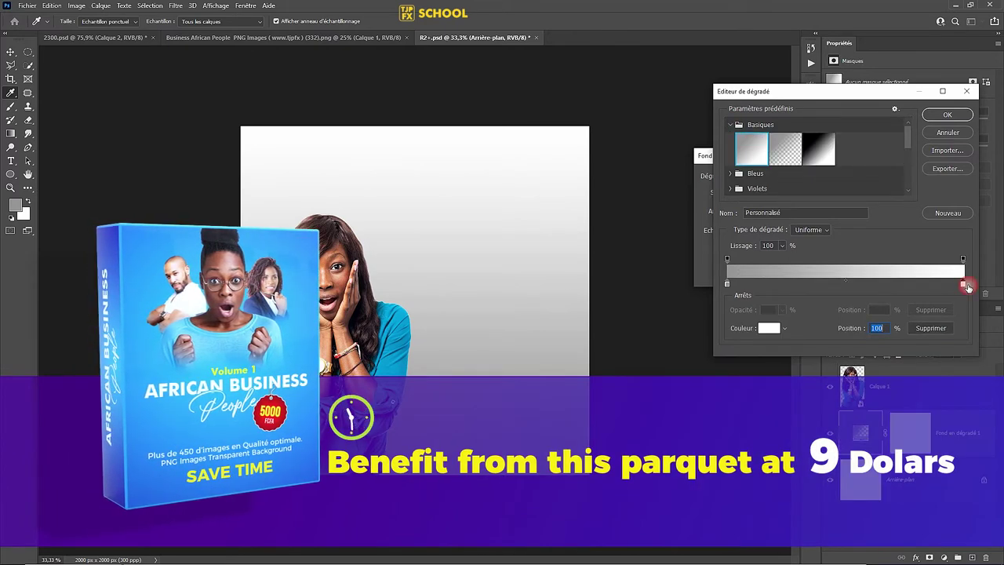
left_click(769, 328)
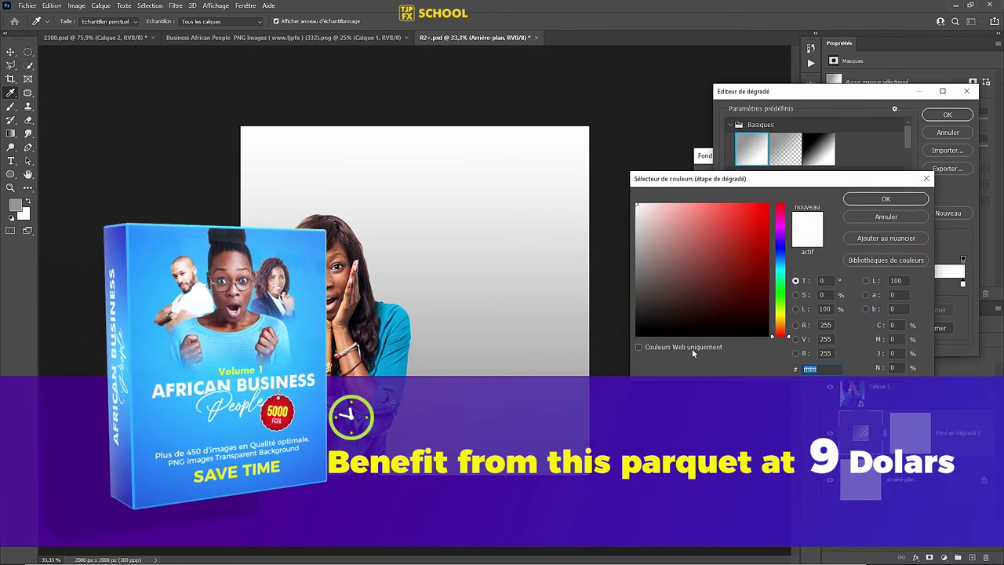
left_click(779, 240)
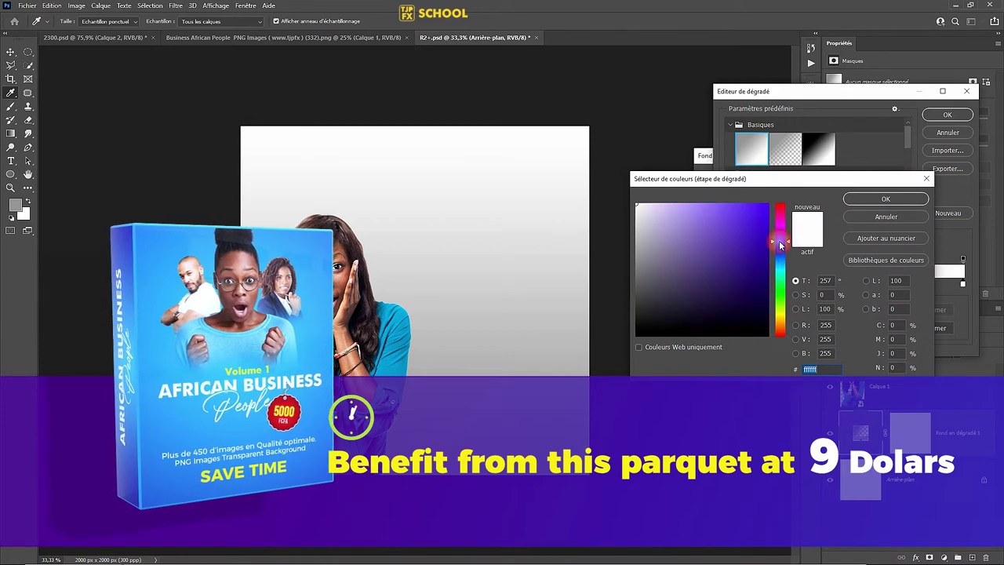
left_click(760, 241)
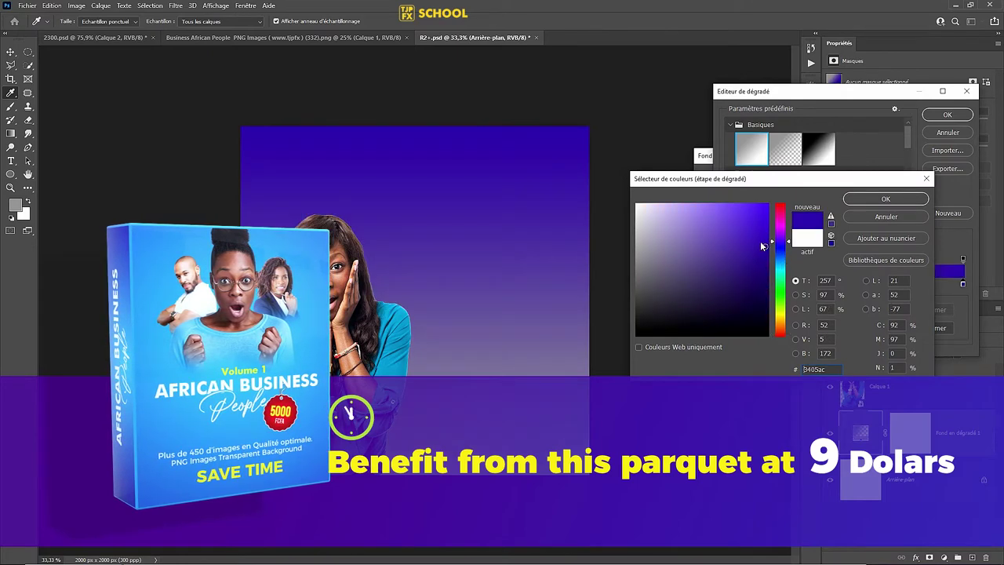
left_click(880, 200)
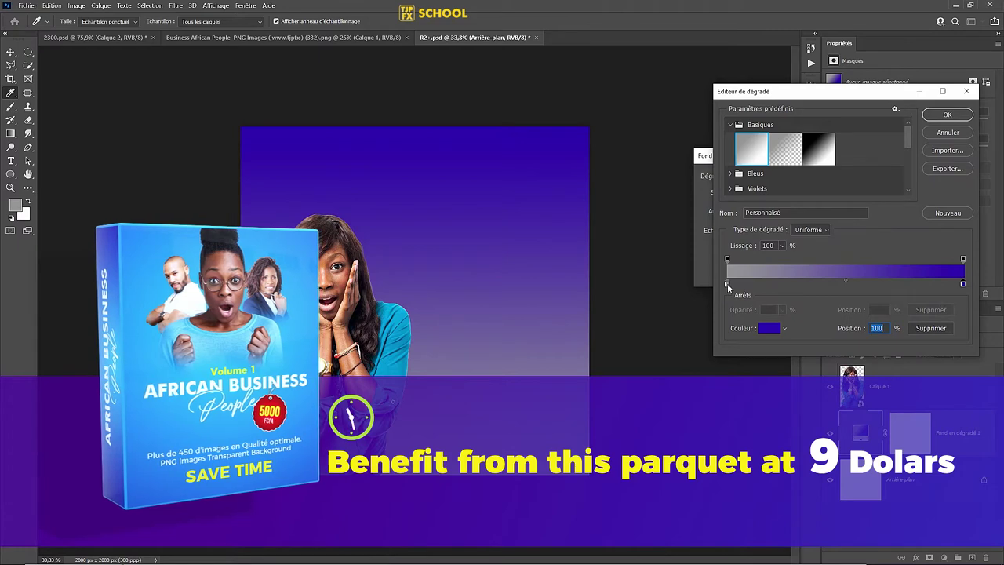
Set the gradient's left stop to purple #4c05b6.
left_click(727, 283)
left_click(770, 330)
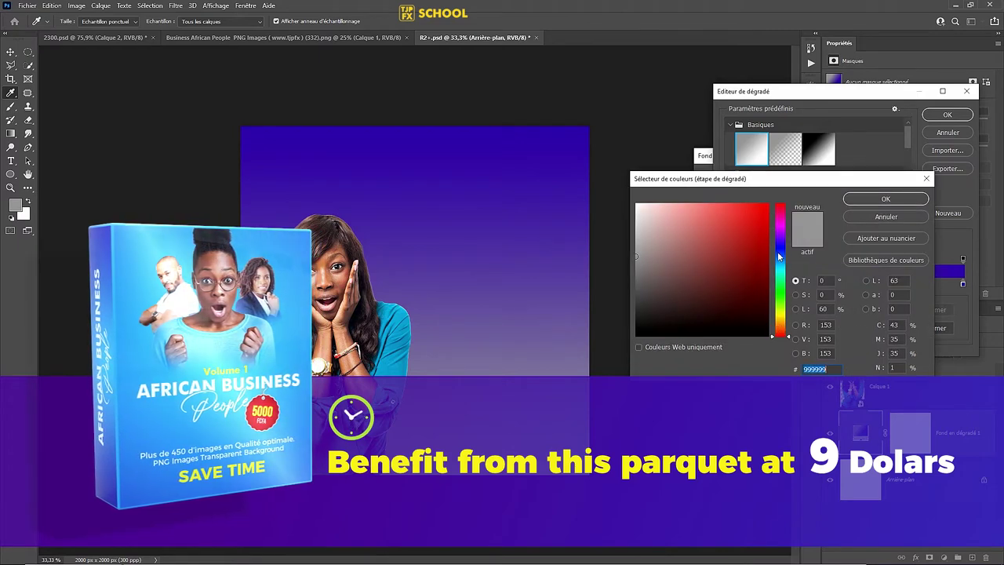
left_click(778, 251)
left_click(766, 290)
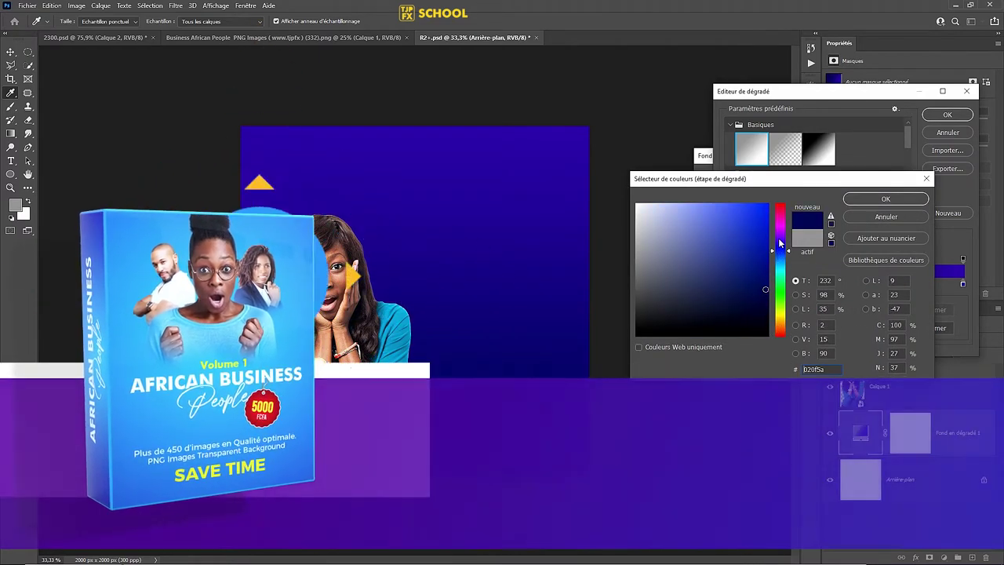
left_click(779, 236)
left_click(765, 241)
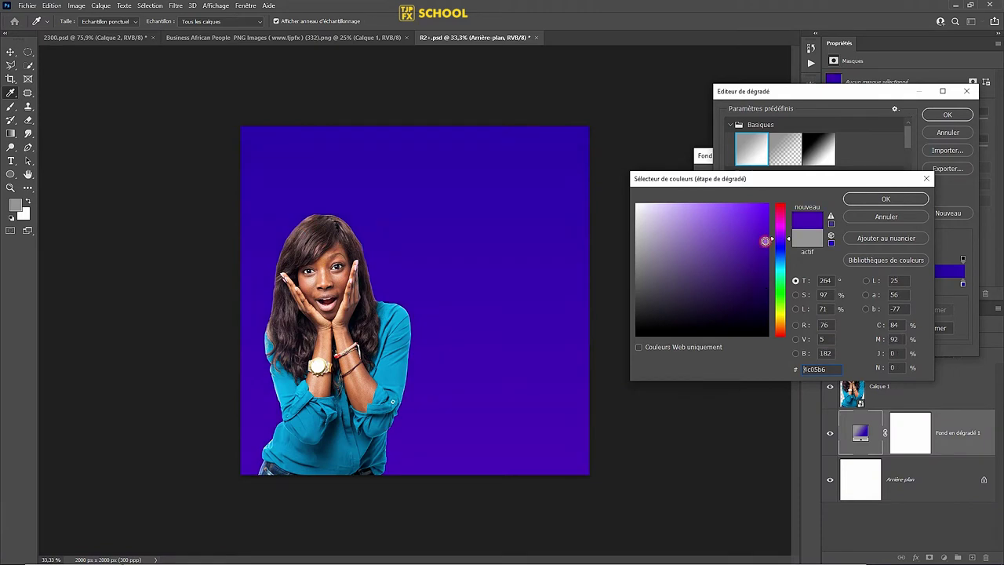
left_click(877, 201)
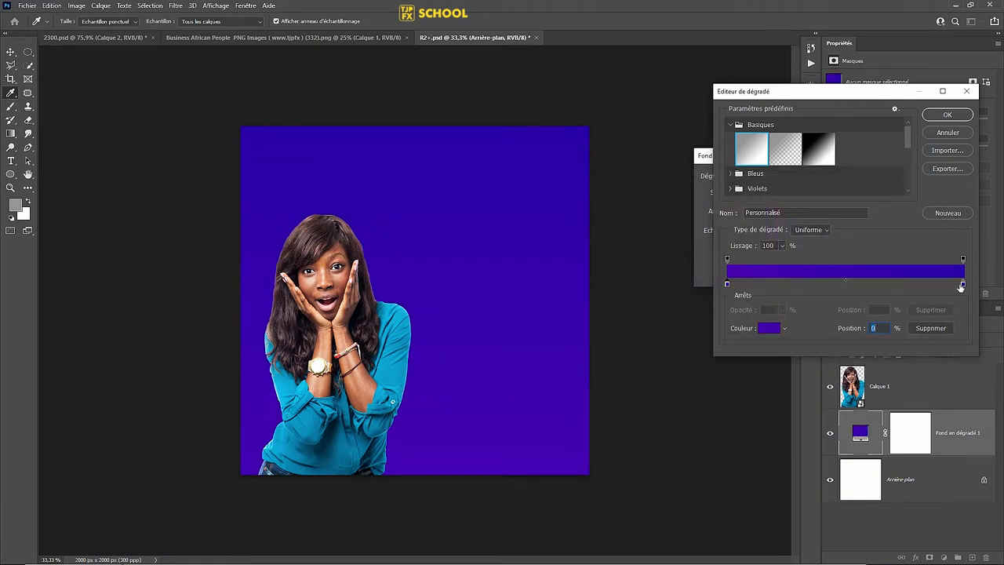
Turn the other stop teal #0592ac and accept the purple-to-teal gradient.
left_click(767, 328)
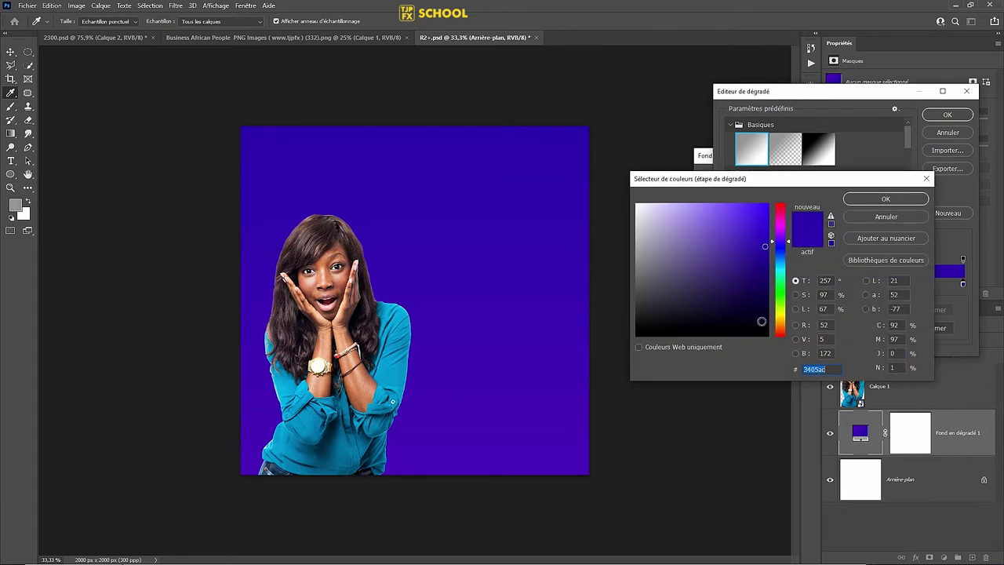
left_click(781, 268)
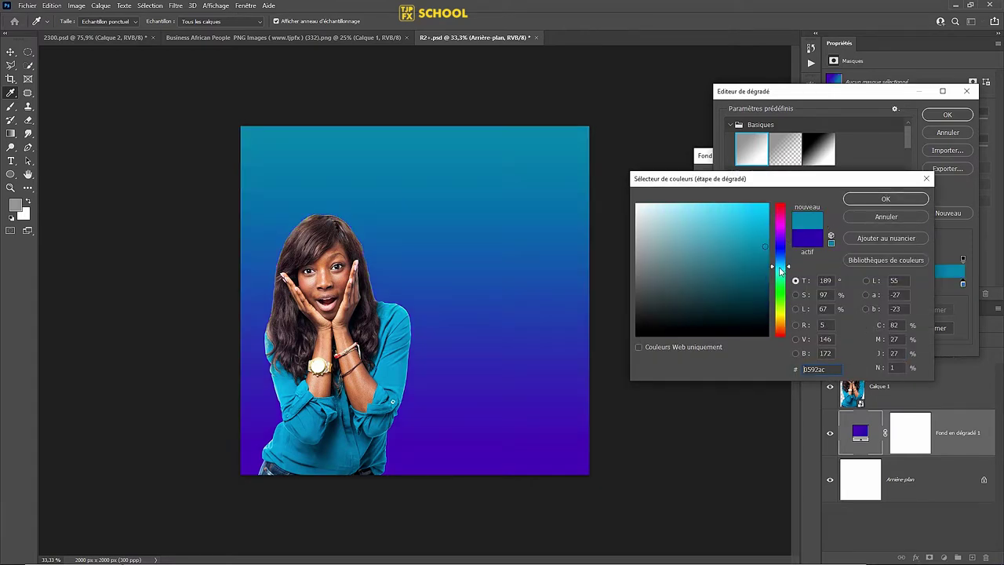
left_click(850, 201)
left_click(945, 115)
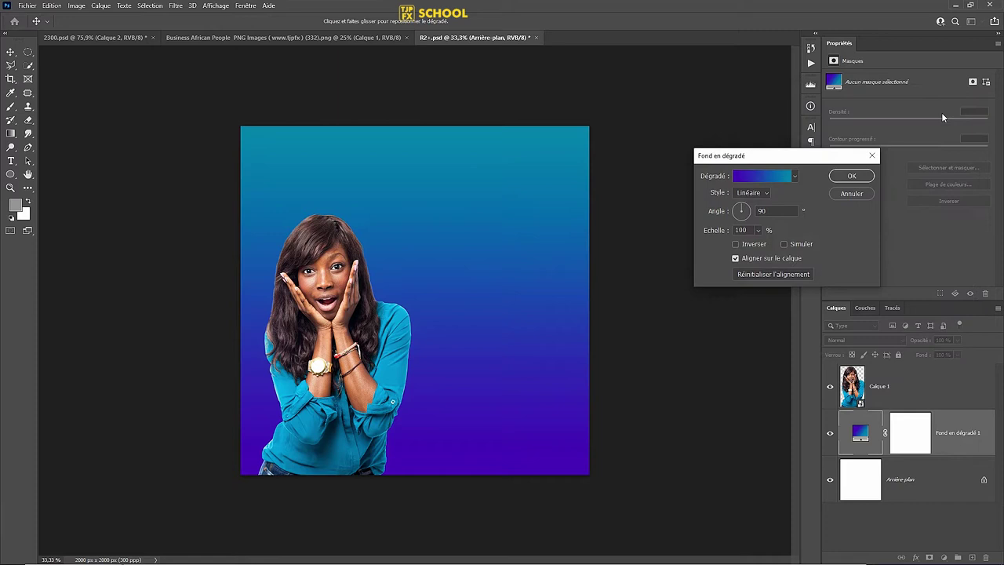
Make the gradient radial and reversed, centred toward the woman, at 243% scale.
left_click(758, 206)
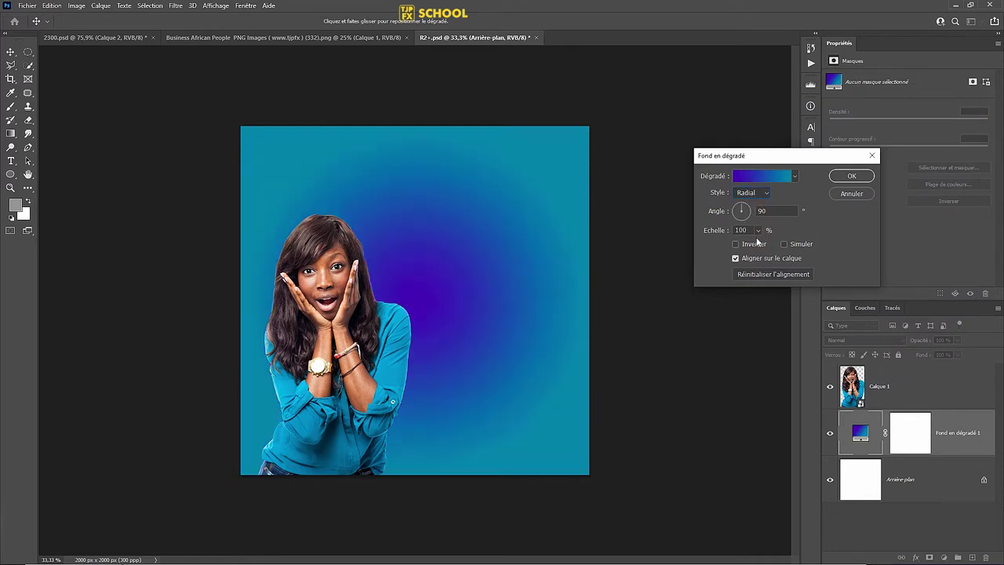
left_click(762, 246)
left_click_drag(482, 275, 431, 275)
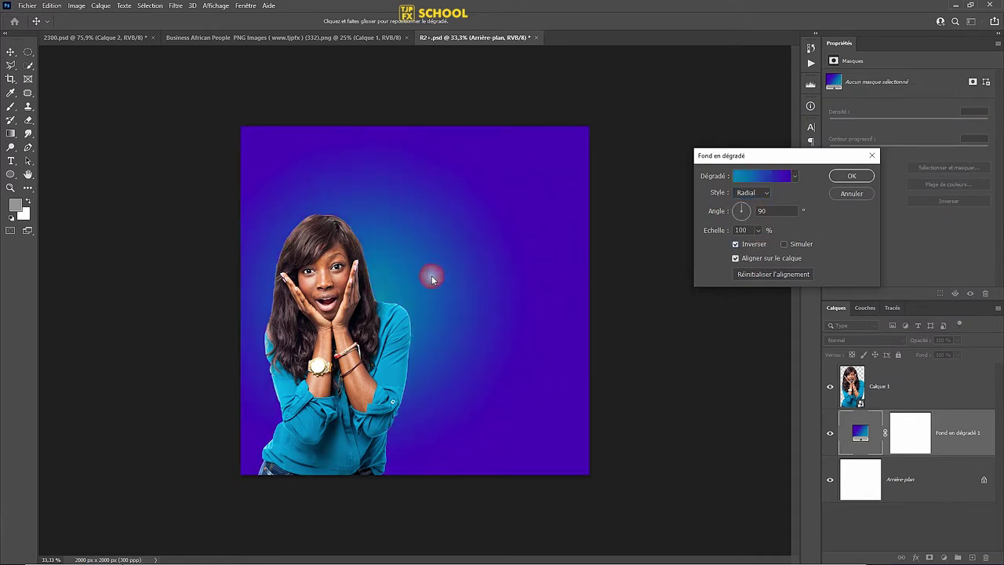
left_click(757, 231)
left_click_drag(762, 245, 765, 246)
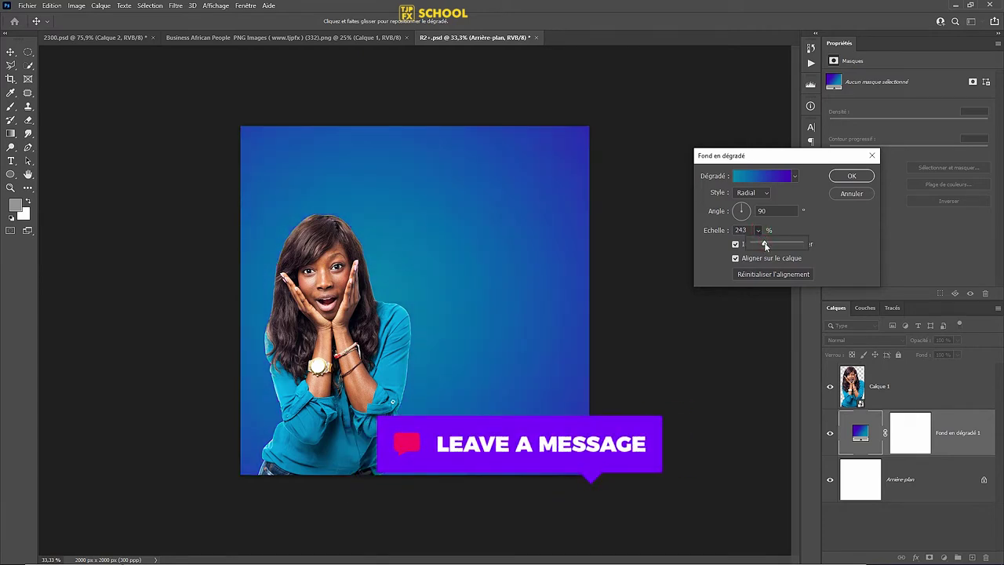
Change the left gradient stop to blue #051eb6 and apply the fill settings.
left_click(784, 178)
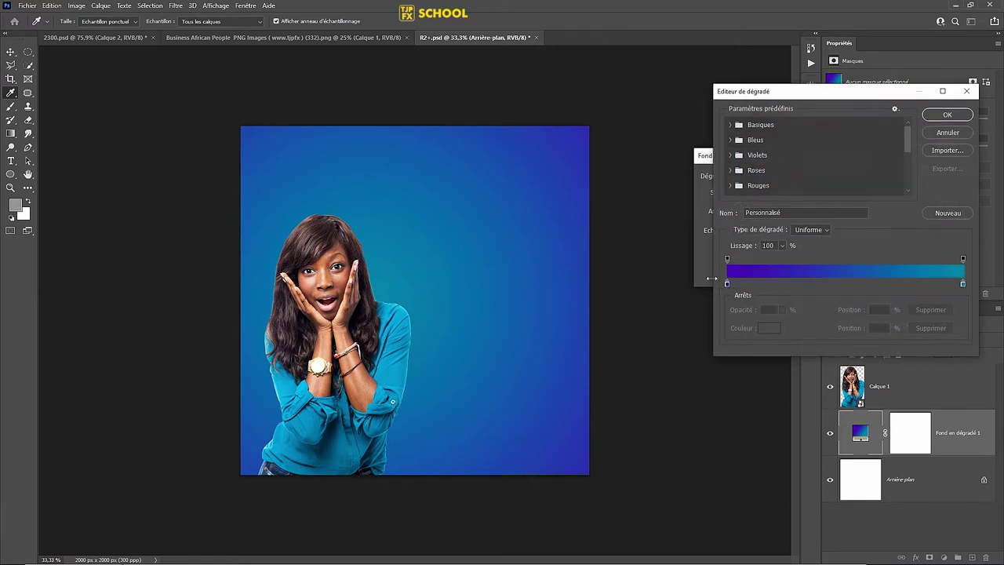
left_click(728, 283)
left_click(768, 328)
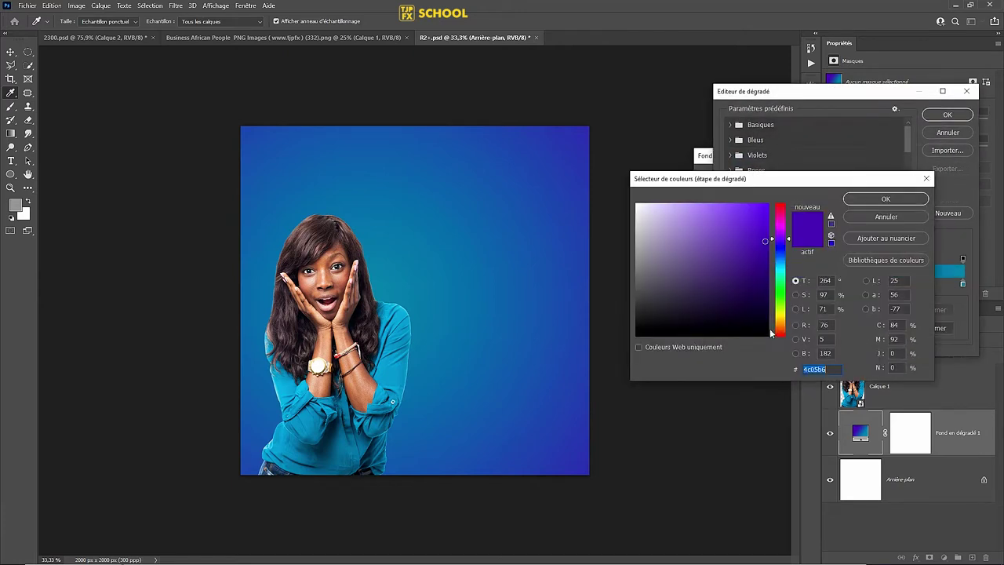
left_click_drag(787, 248, 782, 251)
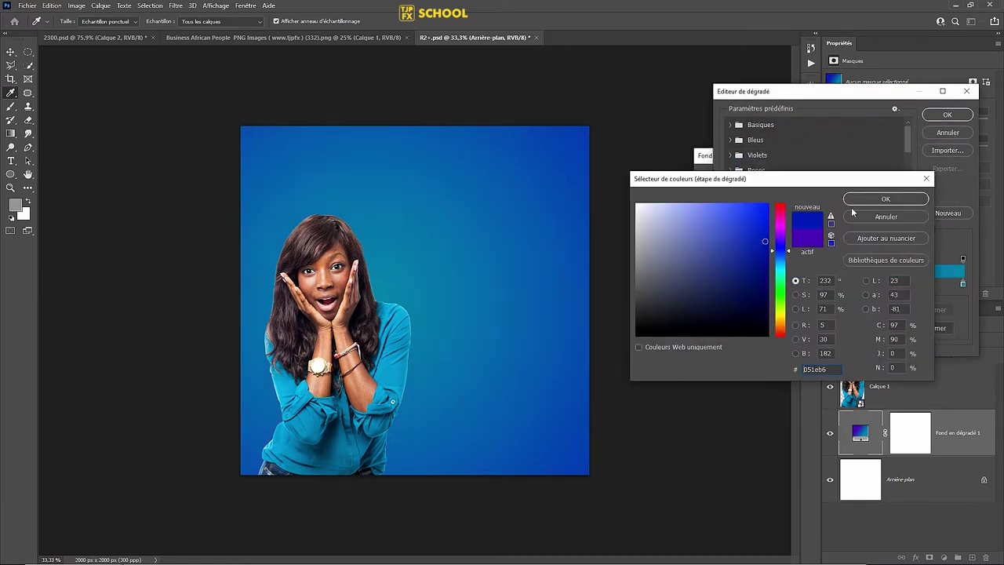
left_click(886, 198)
left_click(937, 116)
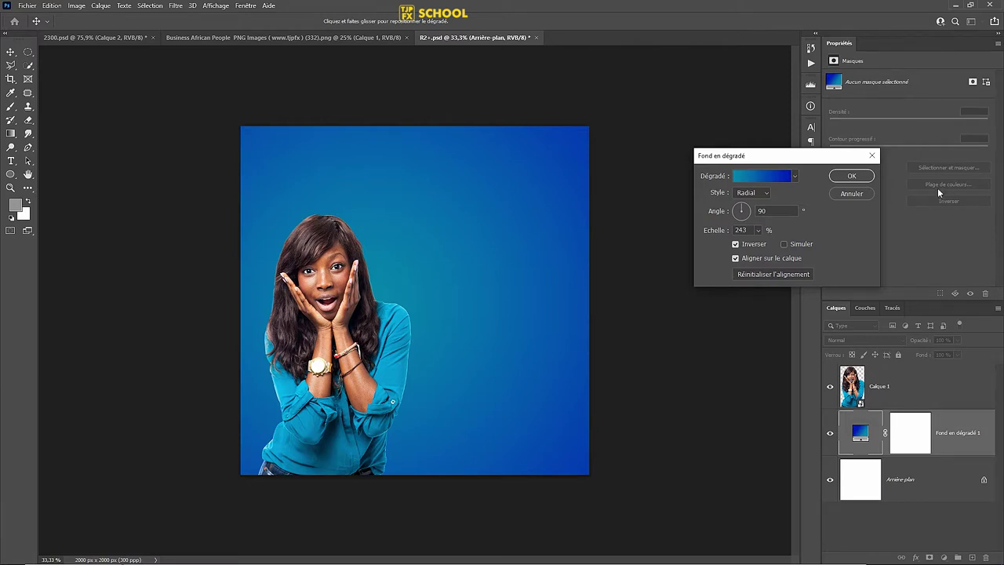
left_click(851, 176)
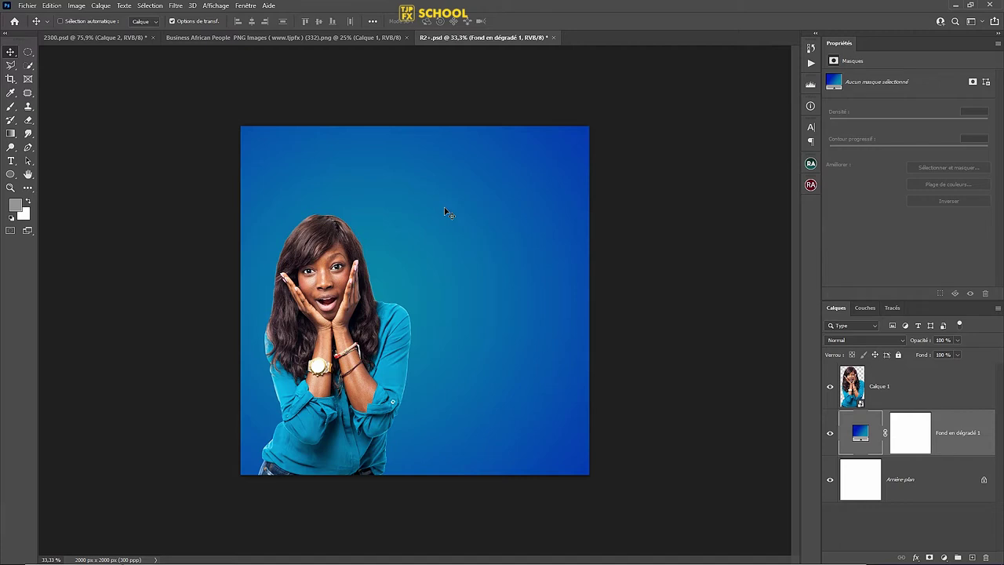
Select the woman layer and save the document with compatibility.
left_click(958, 384)
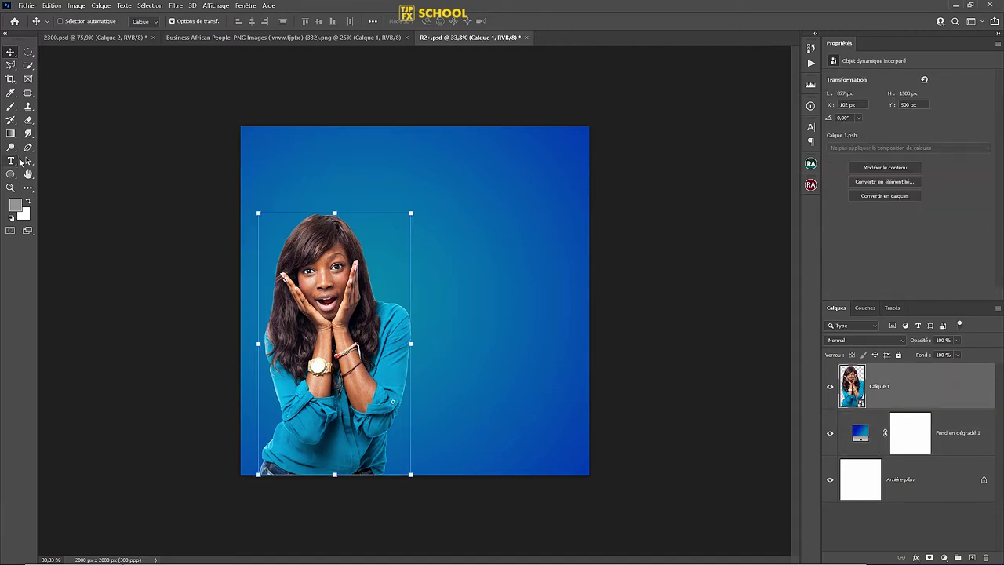
key("ctrl+s")
left_click(646, 164)
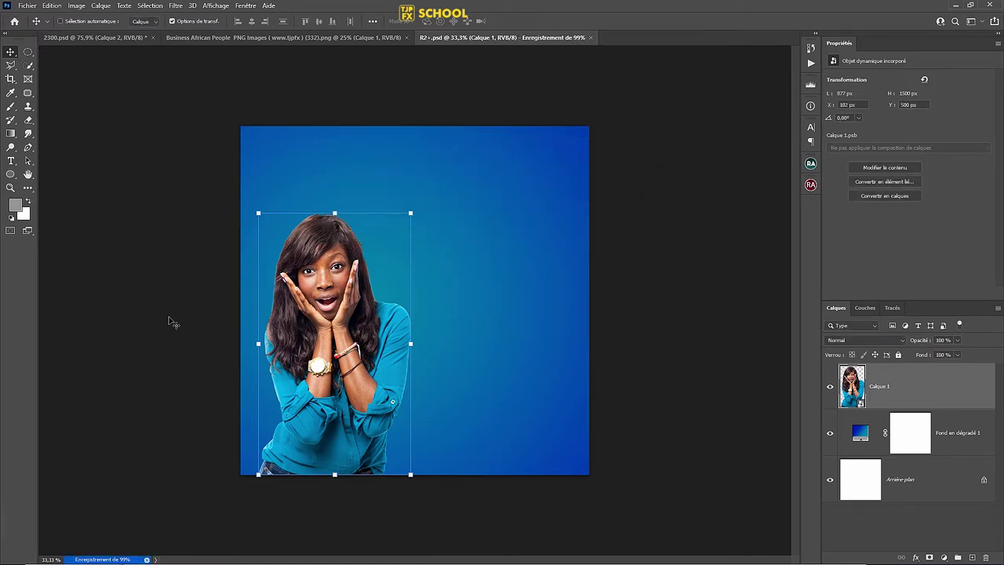
Add the text 'Recrutement' near the top and scale it up.
left_click(16, 163)
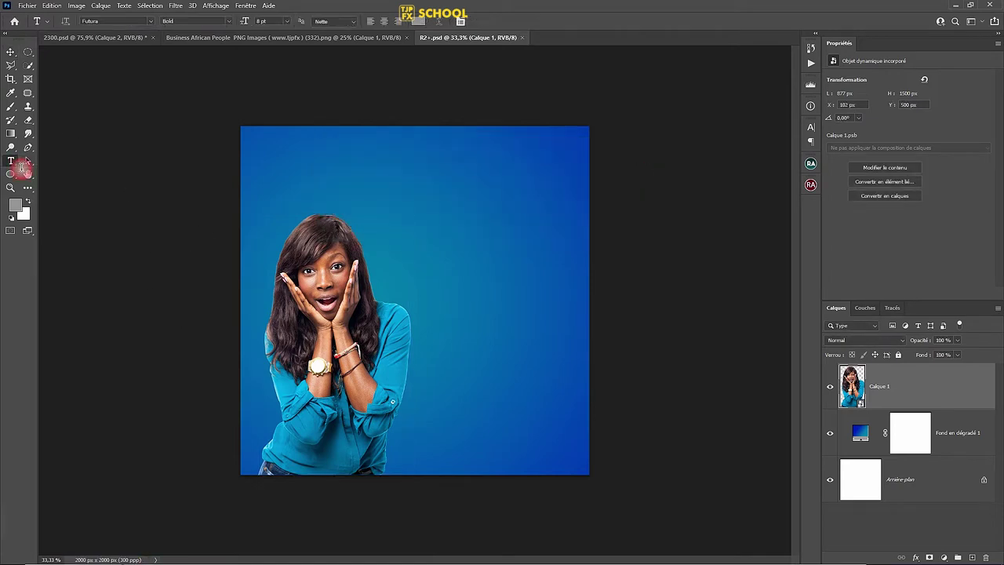
left_click(321, 172)
type("Recrutement")
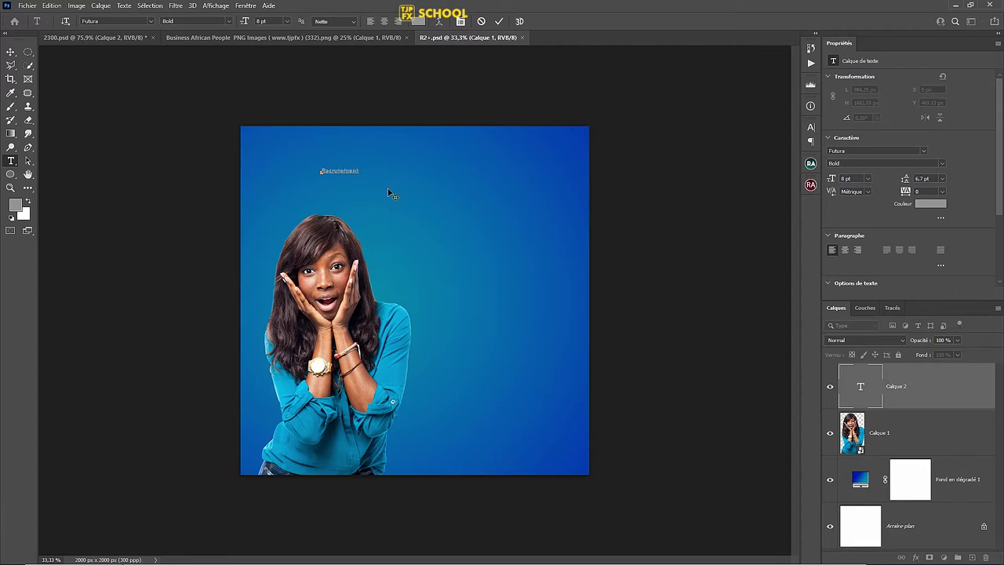
key("ctrl+Return")
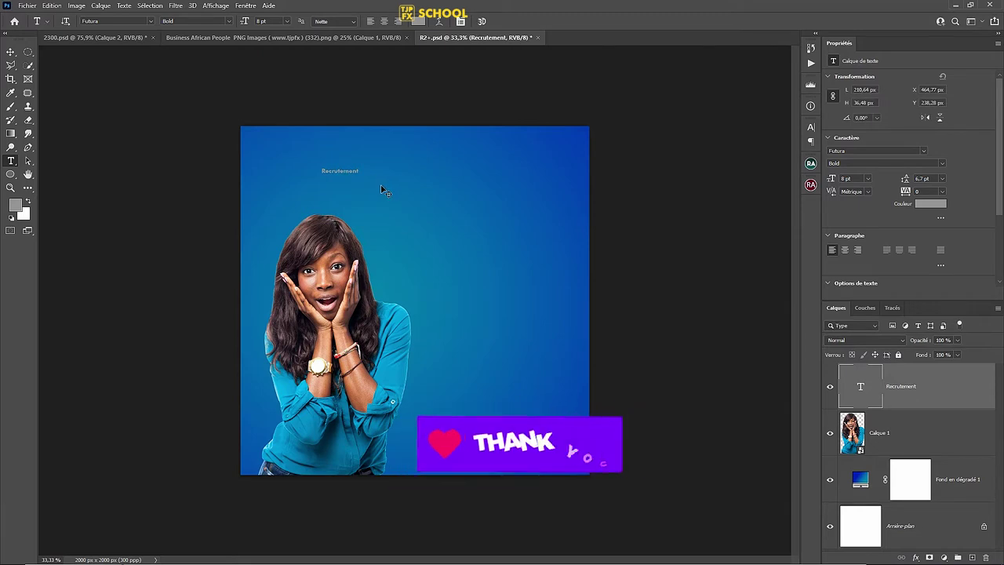
key("ctrl+t")
left_click_drag(360, 174, 424, 183)
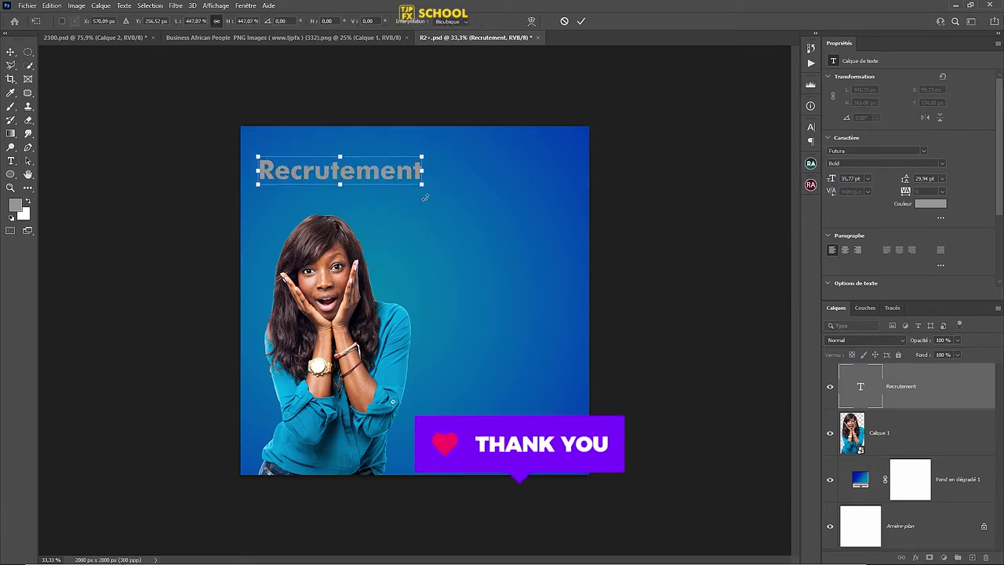
key("Return")
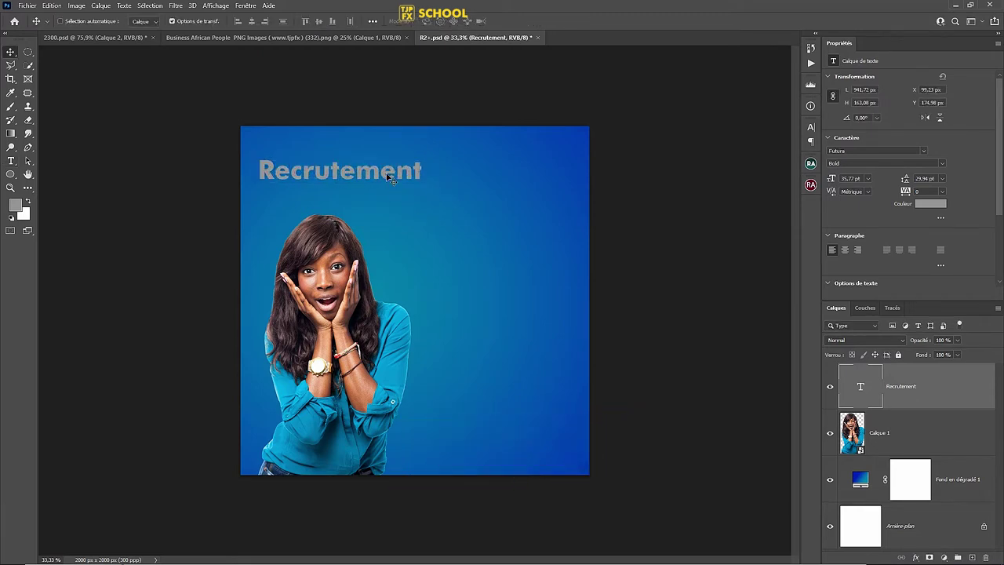
left_click_drag(389, 181, 390, 196)
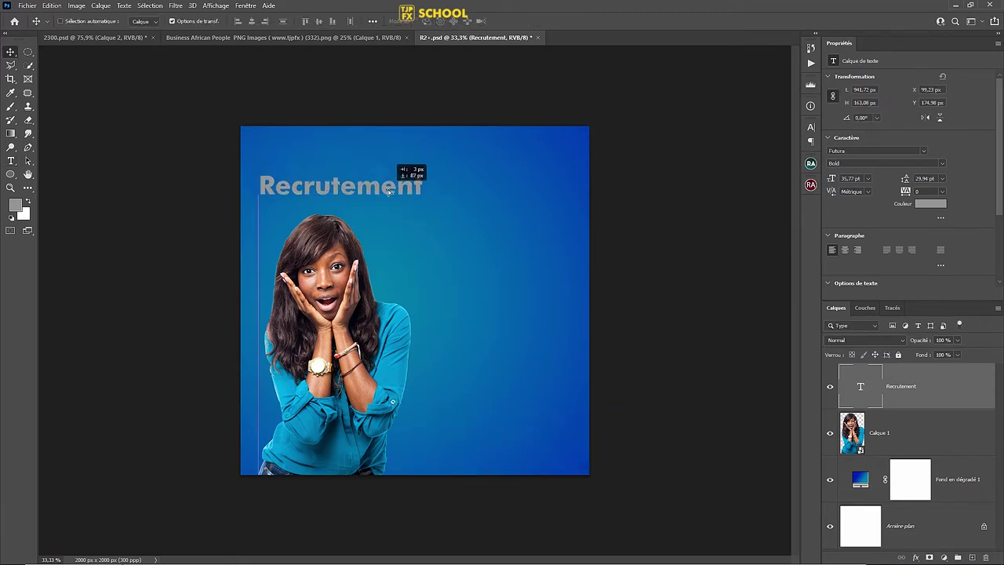
Make the Recrutement headline white and save.
left_click(932, 205)
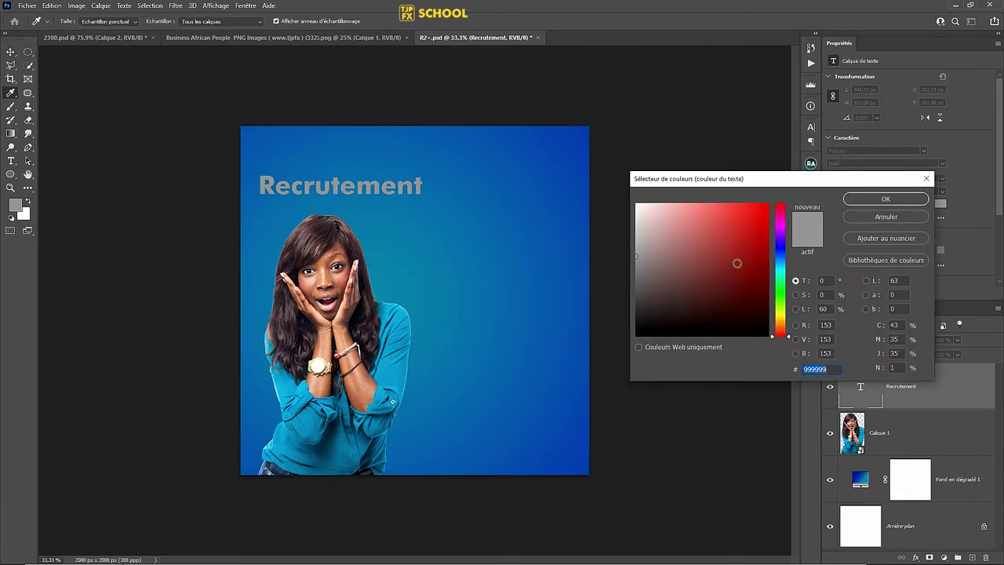
left_click(645, 206)
key("Return")
key("ctrl+s")
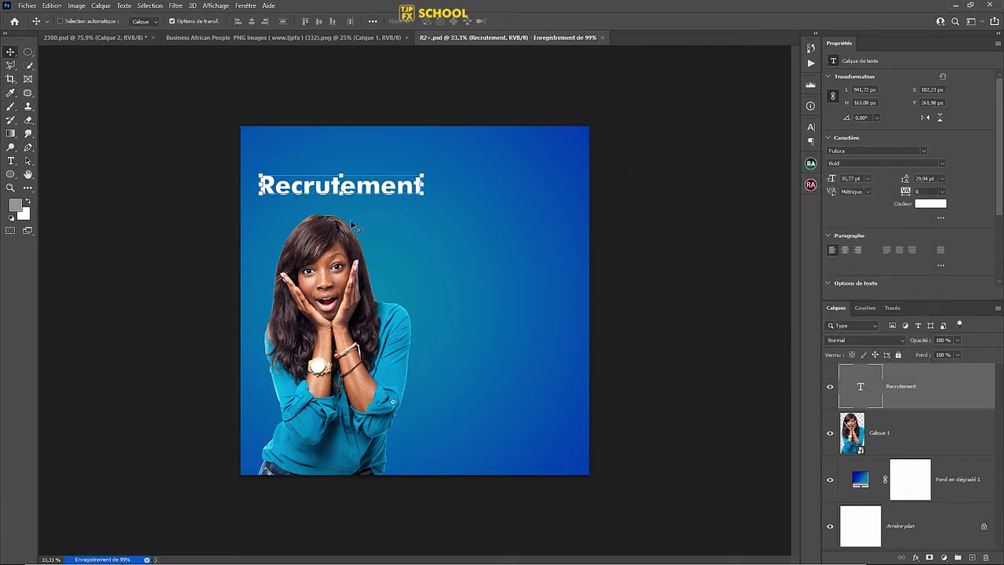
Duplicate the headline below and retype the copy as 'urgent'.
mouse_move(394, 194)
left_mouse_down()
mouse_move(396, 178)
mouse_move(395, 202)
left_mouse_up()
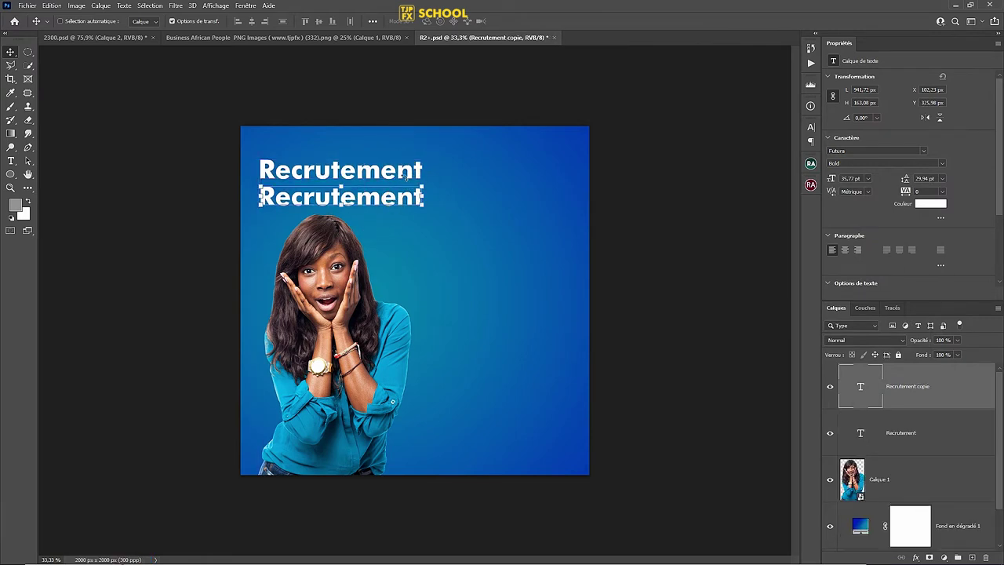
double_click(416, 203)
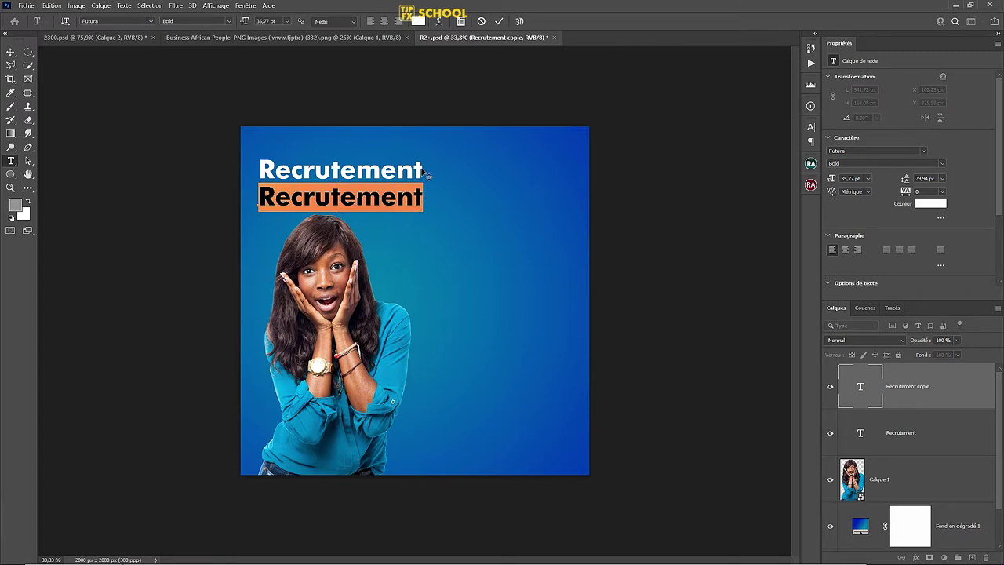
type("ur")
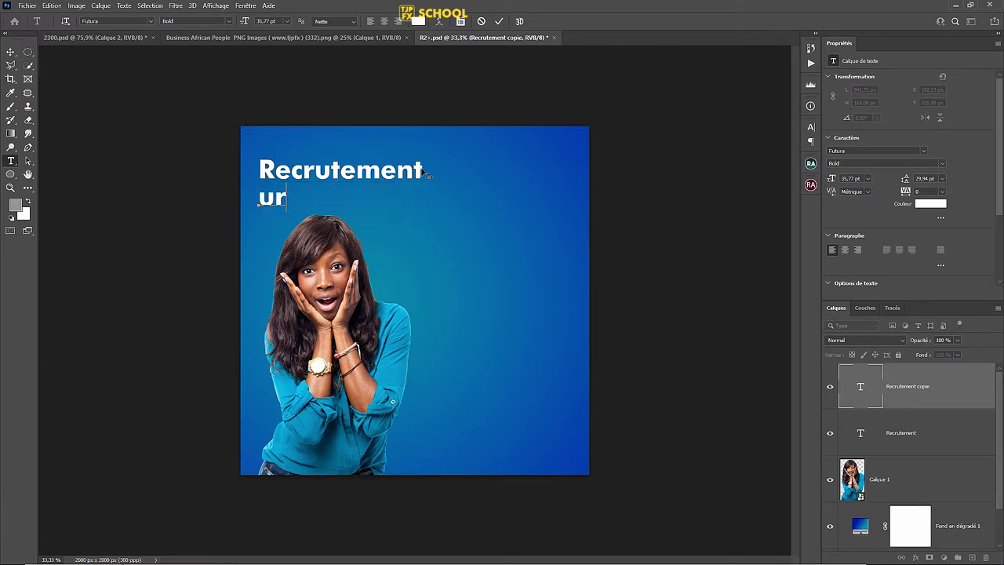
type("gent")
key("ctrl+Return")
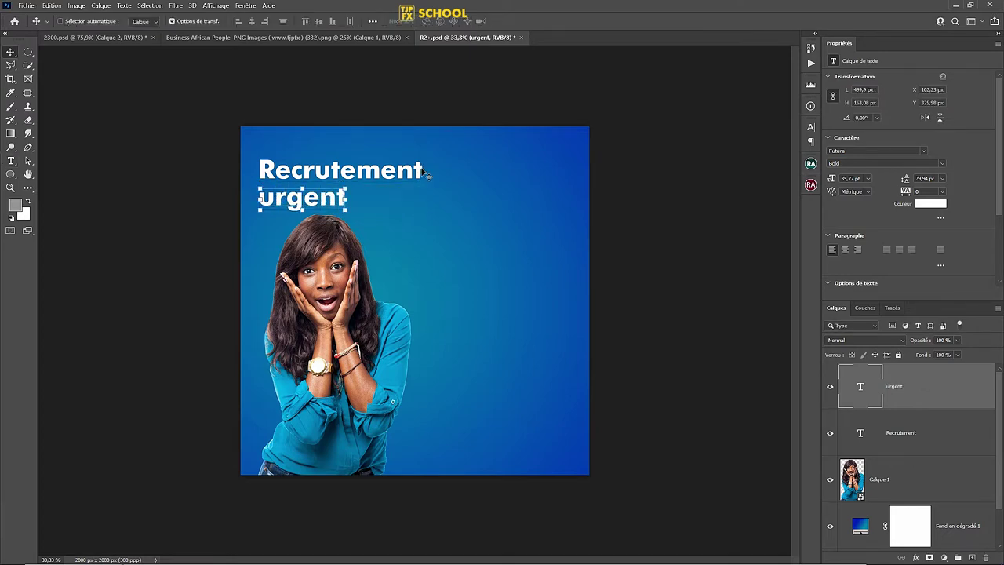
Right-align both lines, place them in the upper left, shrink slightly, and save.
left_click(902, 432, "shift")
left_click(857, 249)
left_click_drag(229, 177, 410, 179)
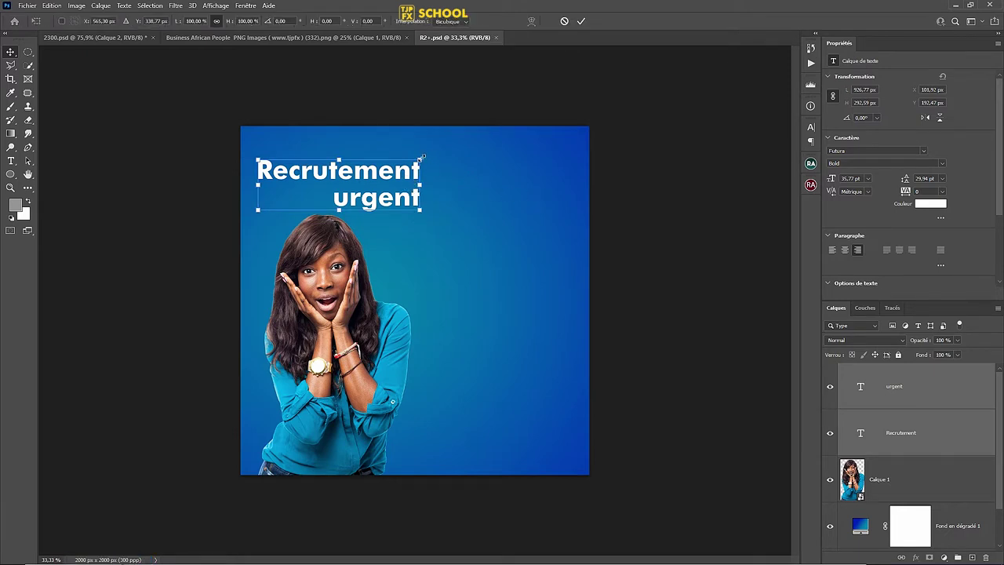
left_click_drag(421, 160, 409, 164)
key("ctrl+s")
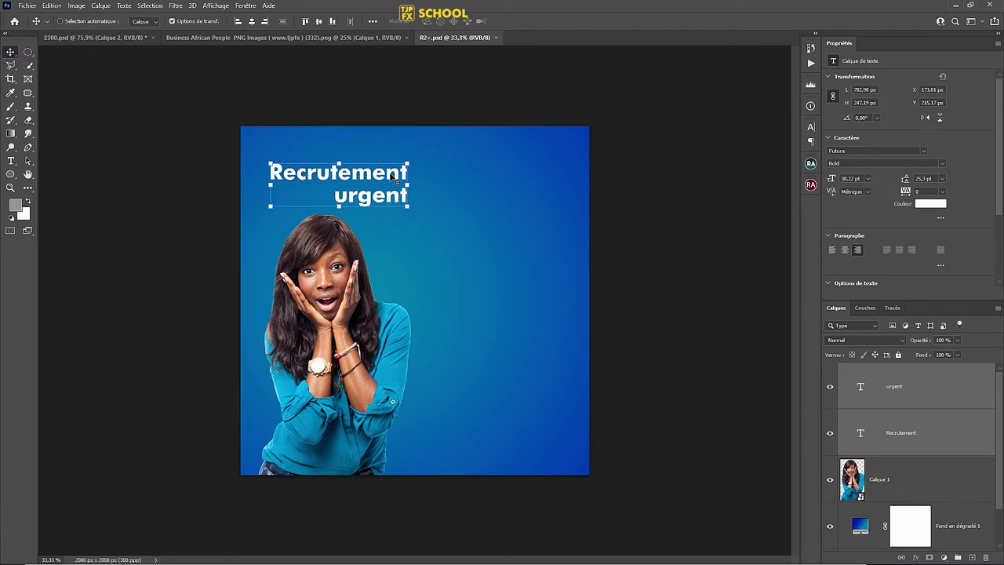
Scale down the woman's photo slightly and save.
left_click(336, 249)
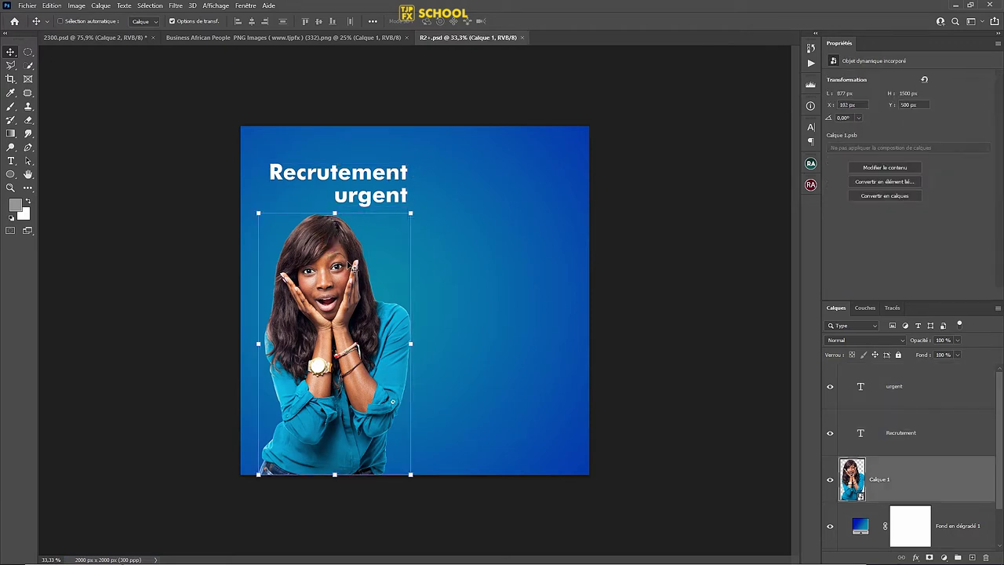
left_click(410, 213)
left_click_drag(409, 213, 397, 236)
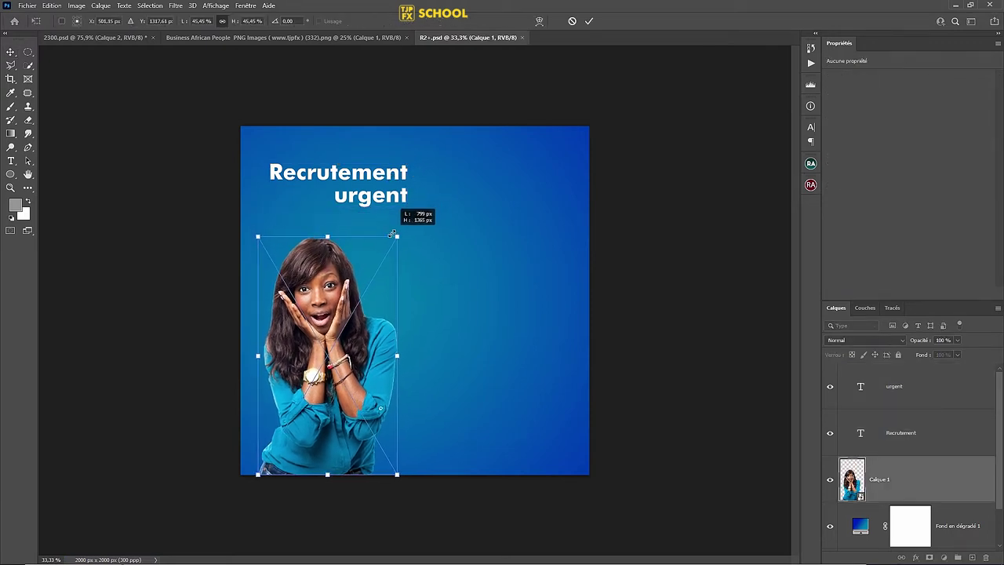
key("Return")
key("ctrl+s")
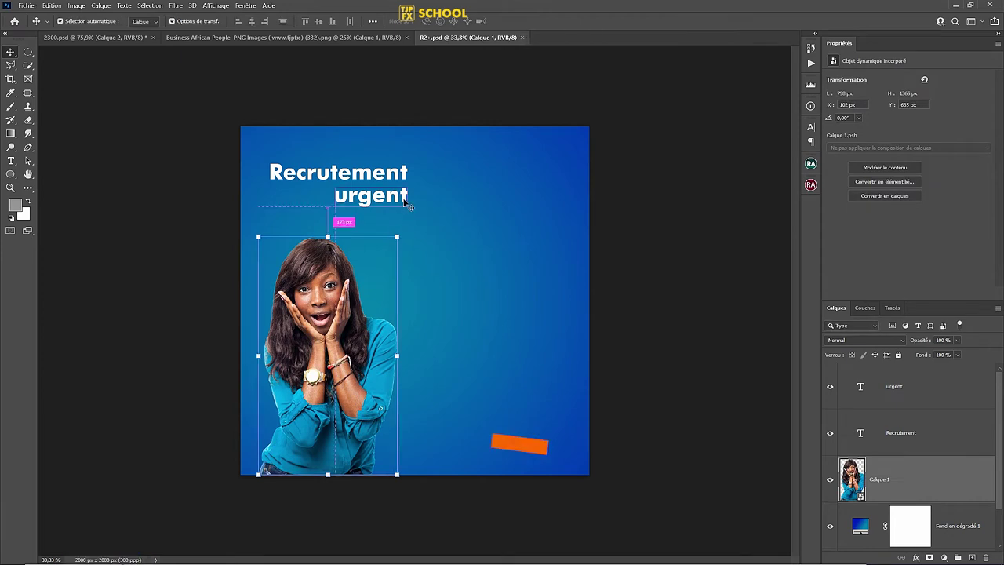
Enlarge the 'Recrutement urgent' lines together and save.
left_click(405, 189)
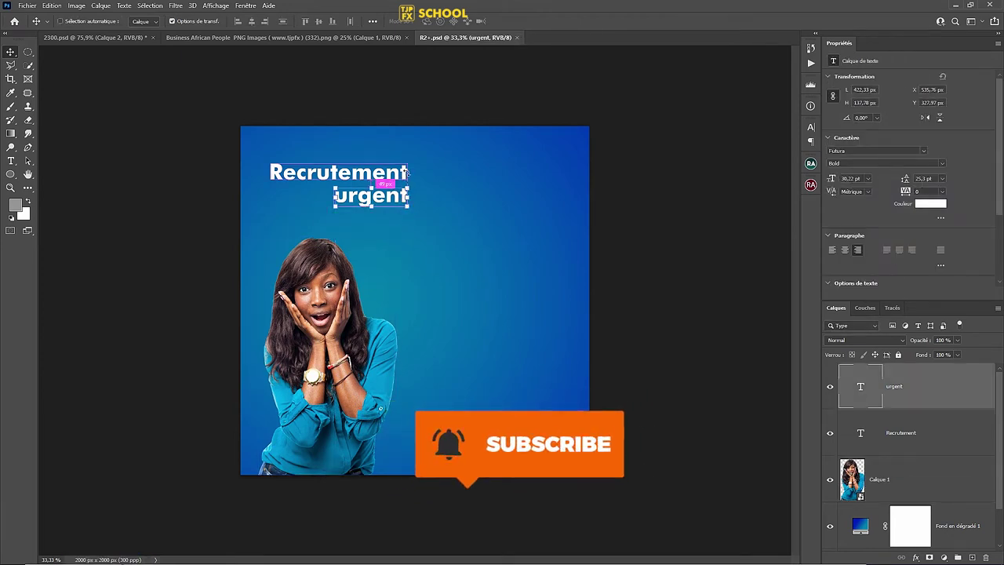
left_click(406, 176, "shift")
key("ctrl+t")
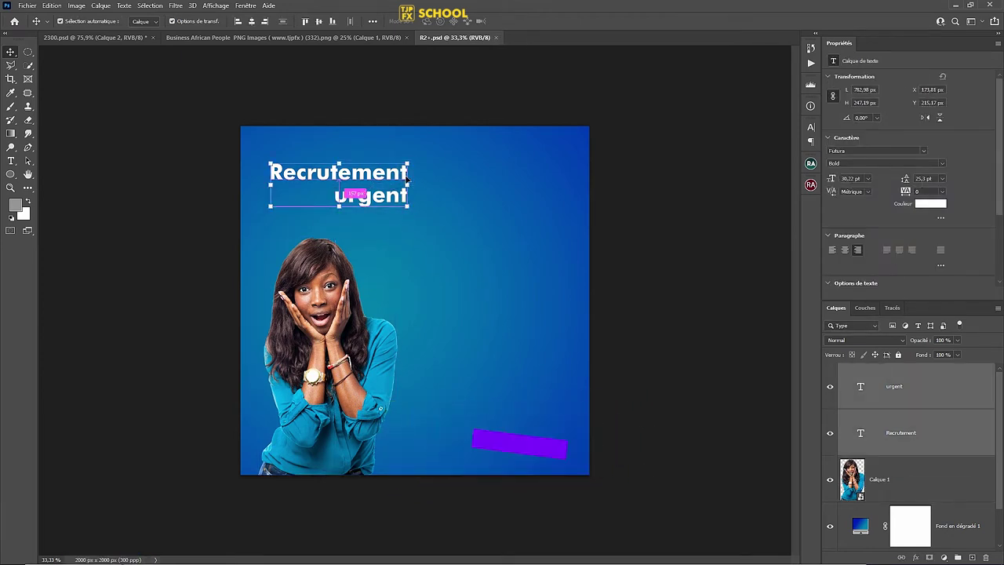
left_click_drag(408, 206, 436, 213)
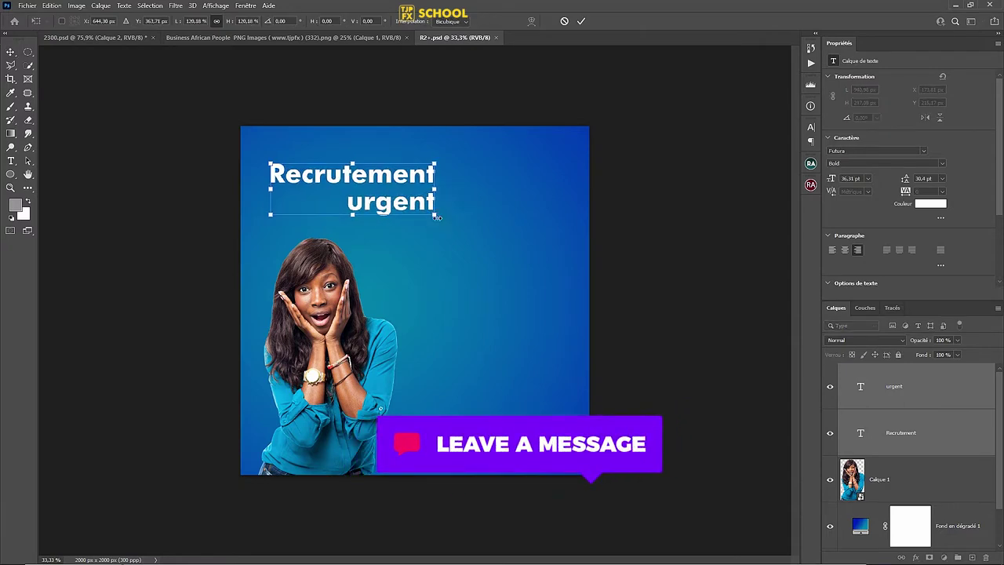
key("Return")
key("ctrl+s")
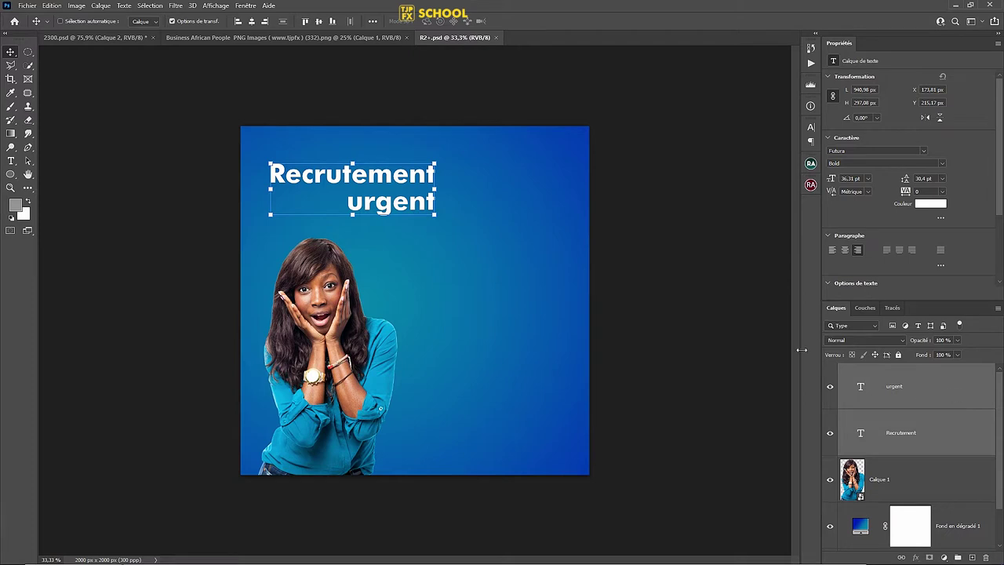
Duplicate 'urgent' below, retype the copy as 'de', and save.
left_click(506, 251)
left_click(432, 215)
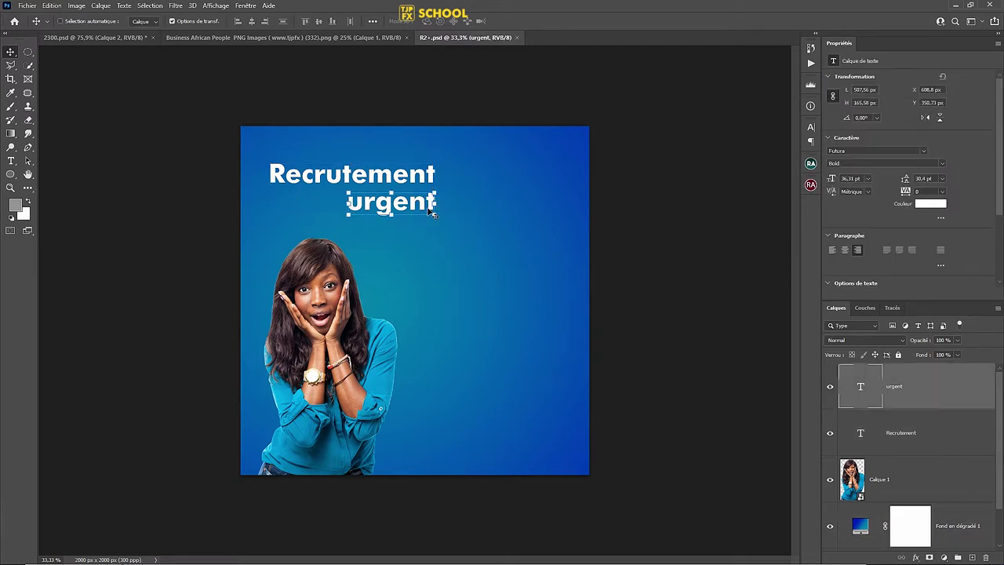
left_click_drag(430, 203, 437, 238)
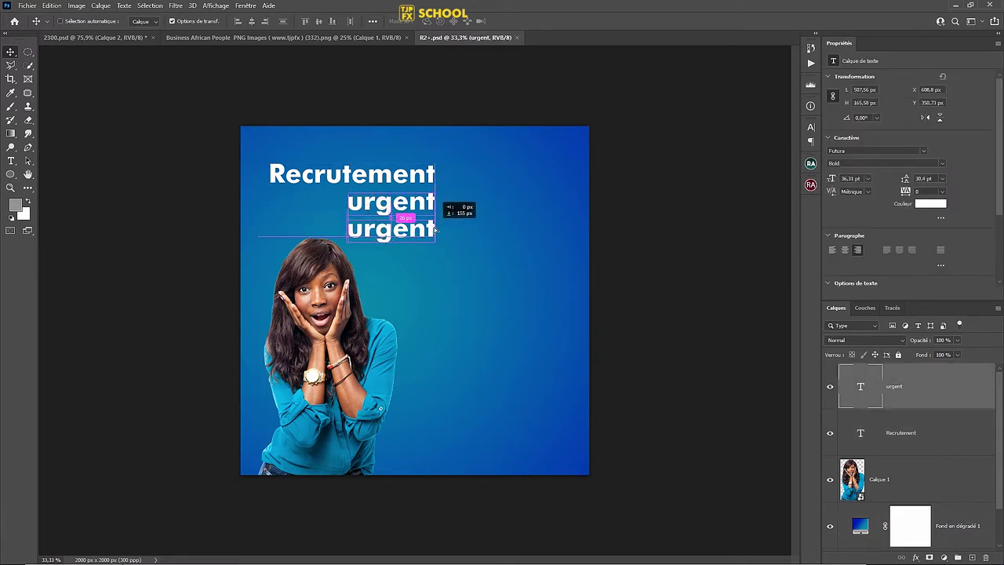
key("t")
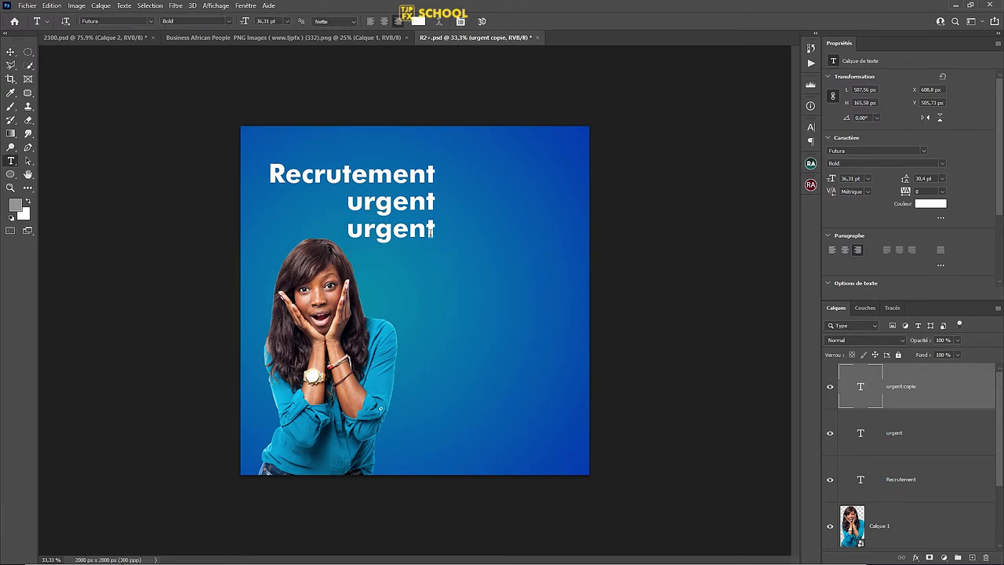
left_click(430, 231)
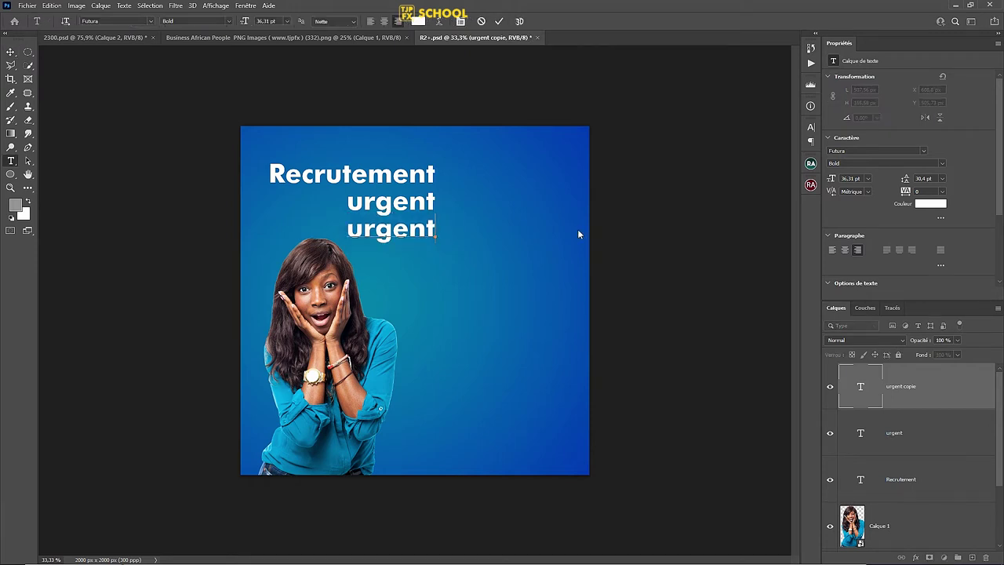
type("de")
left_click(577, 228)
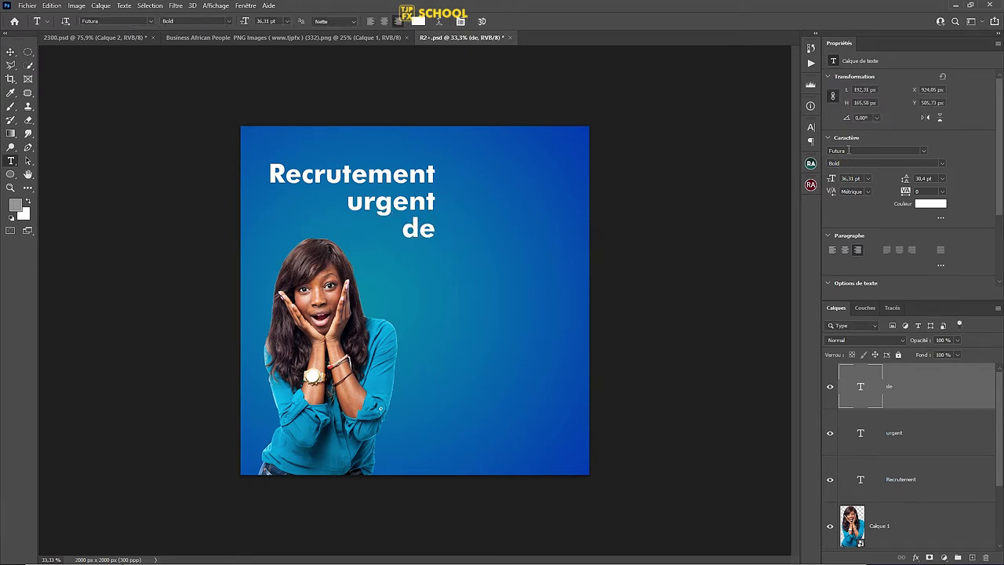
left_click(811, 128)
left_click(11, 55)
key("ctrl+s")
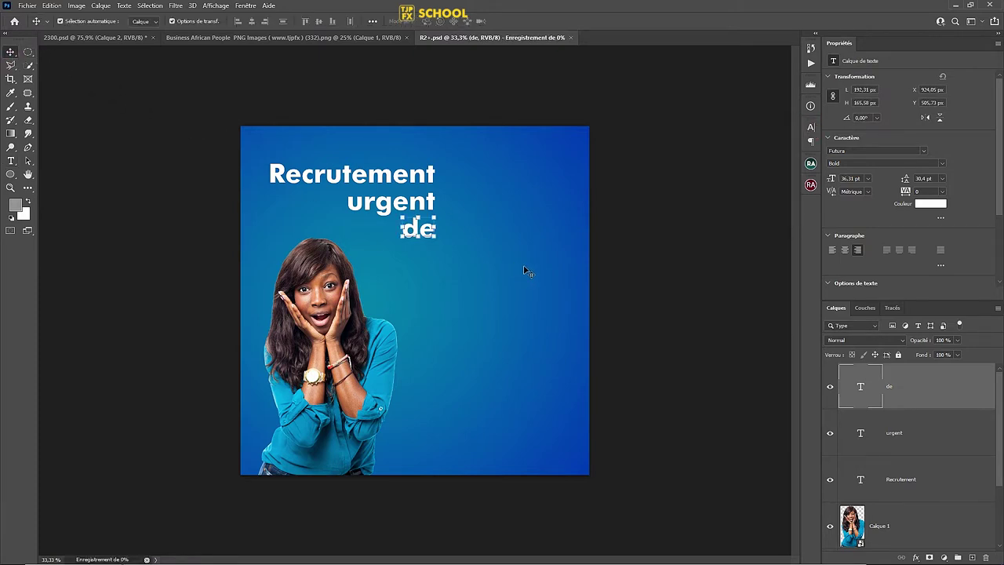
Duplicate 'urgent' to the right, retype it as '46', and enlarge it.
left_click(431, 205)
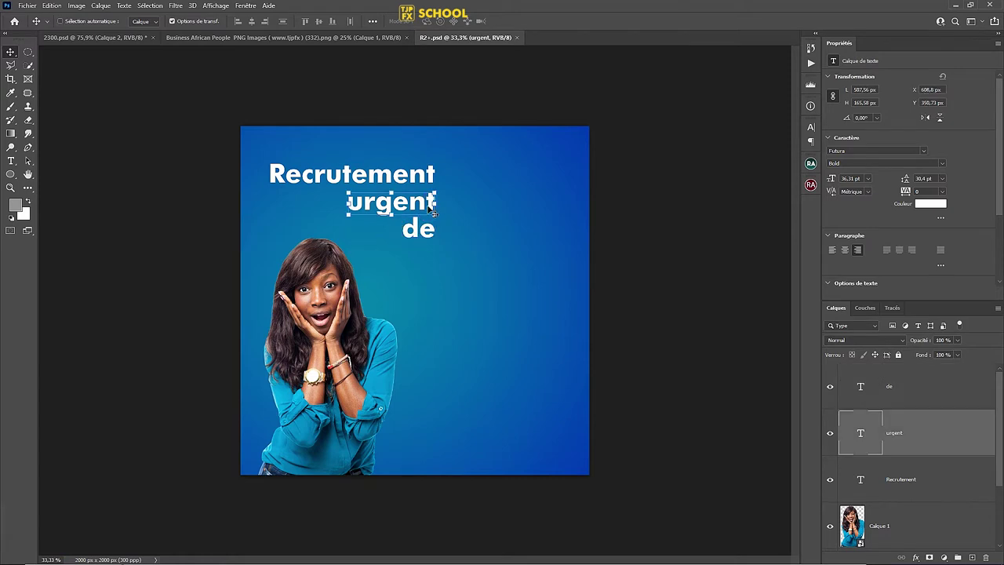
left_click_drag(430, 202, 538, 210)
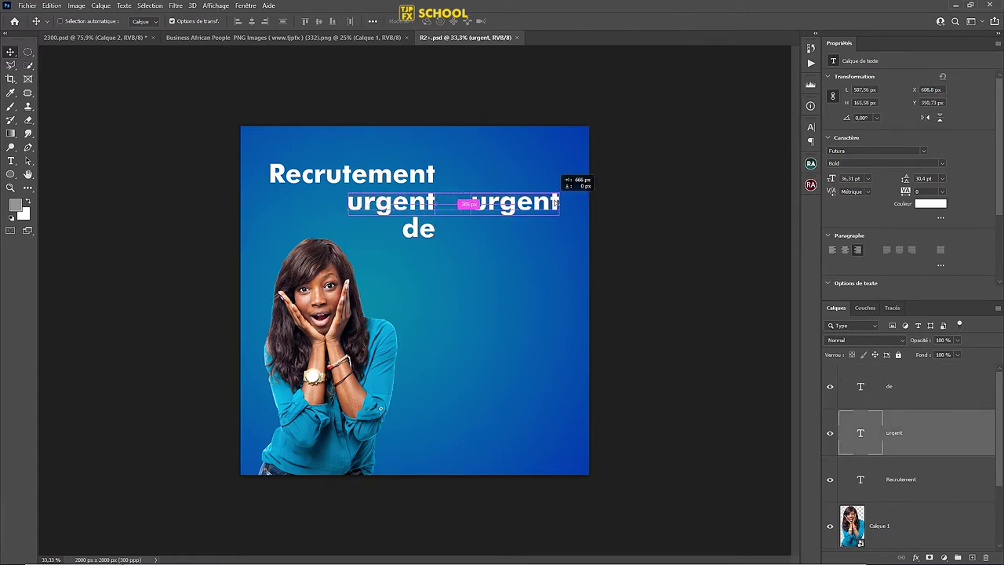
double_click(514, 204)
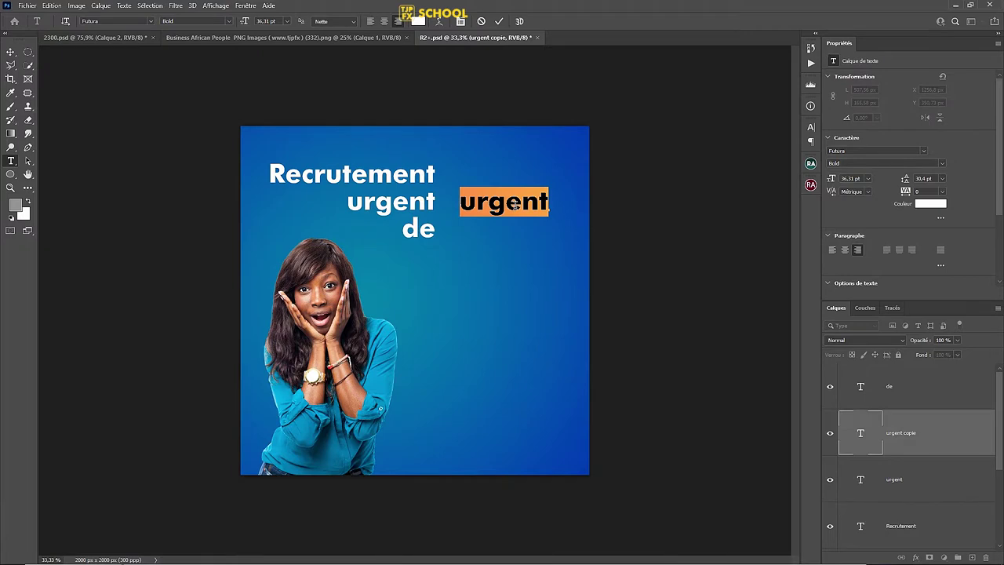
type("46")
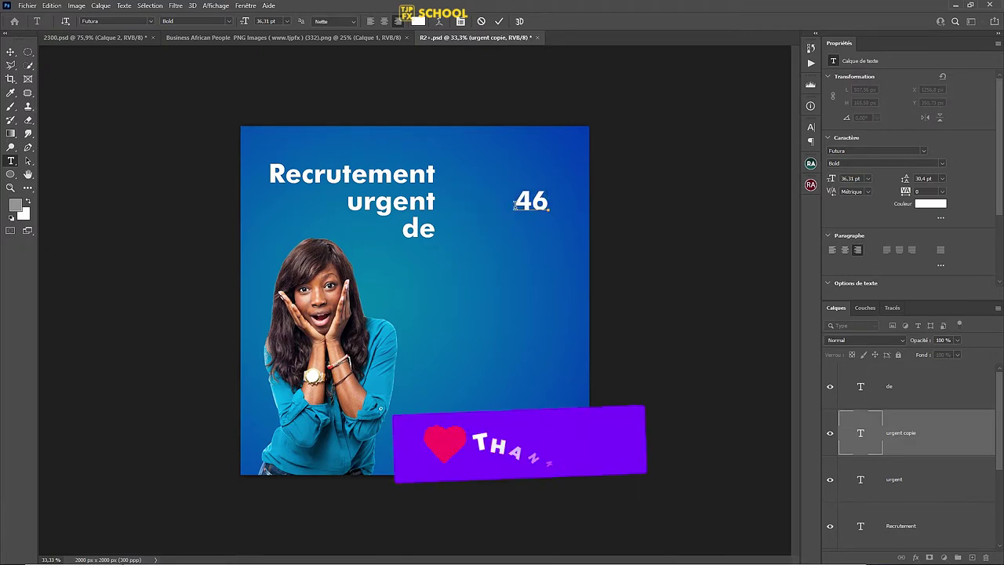
key("ctrl+Return")
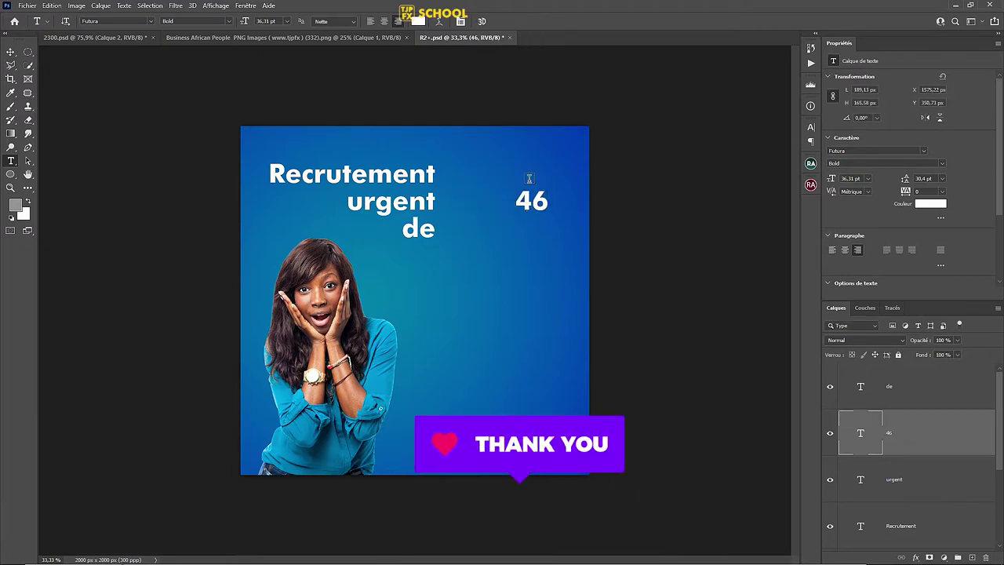
key("ctrl+t")
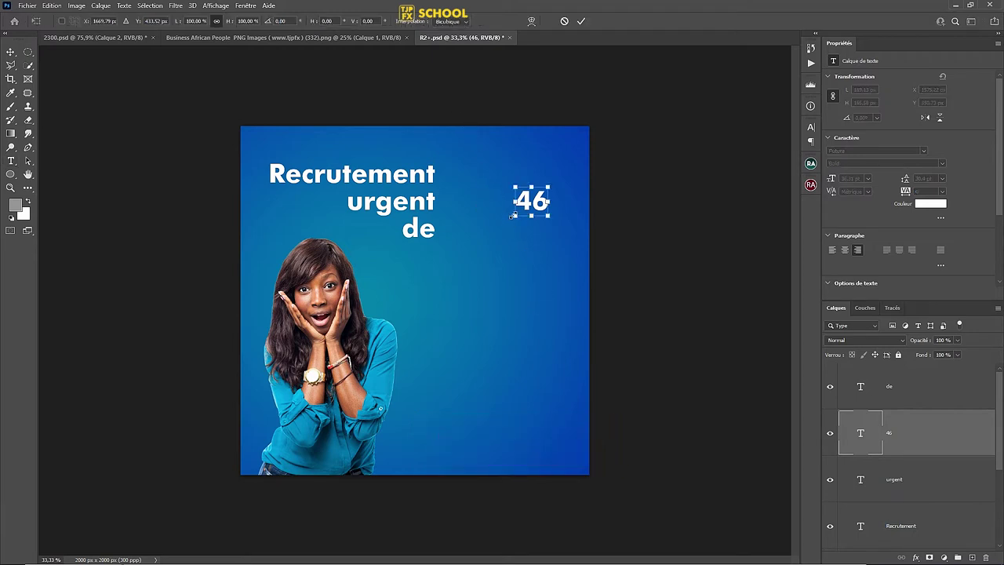
mouse_move(512, 215)
left_mouse_down()
mouse_move(461, 251)
mouse_move(504, 212)
mouse_move(518, 246)
left_mouse_up()
key("Return")
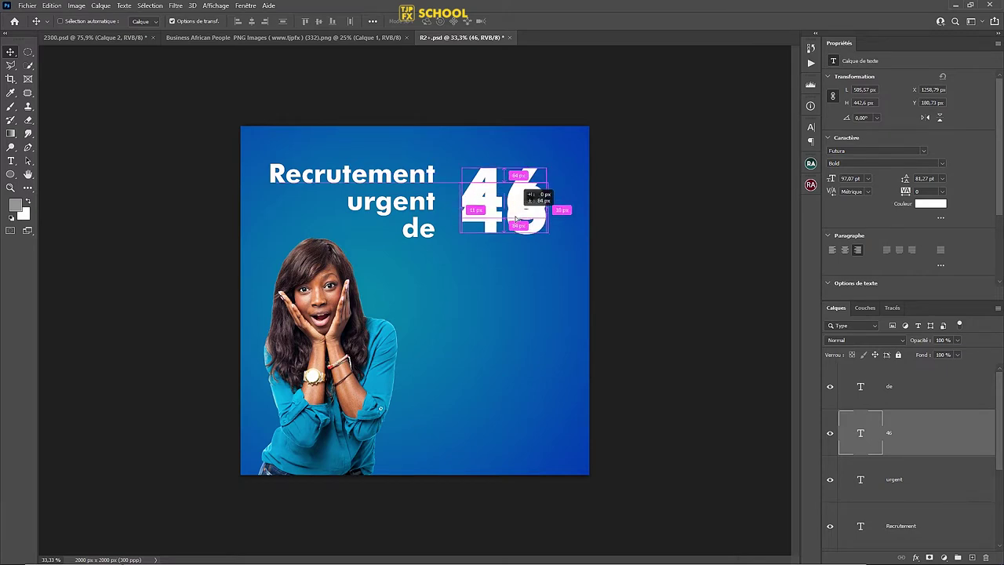
Retype a copy of 46 as 'Vendeurs', resize it, move it beneath 46, and save.
double_click(523, 246)
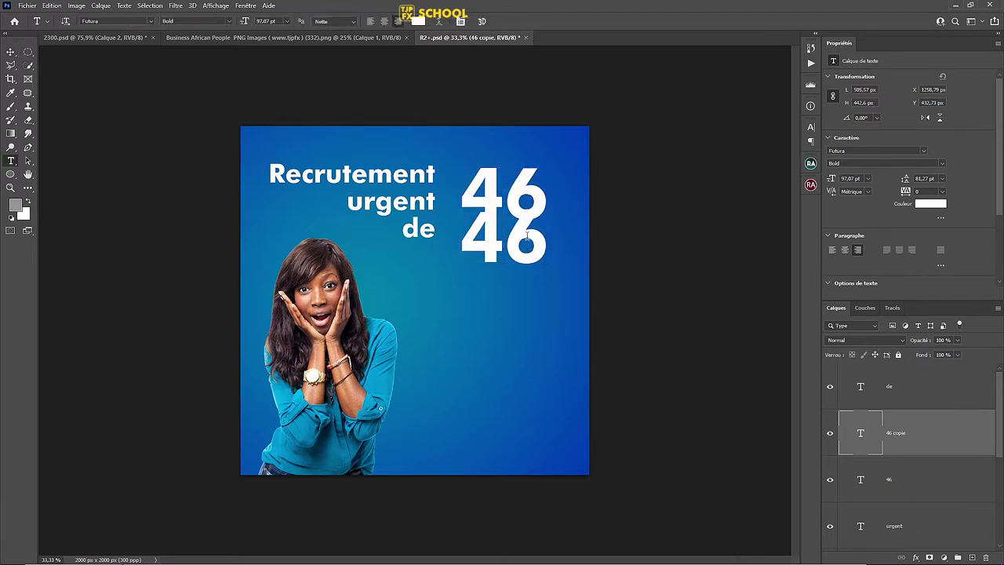
key("ctrl+a")
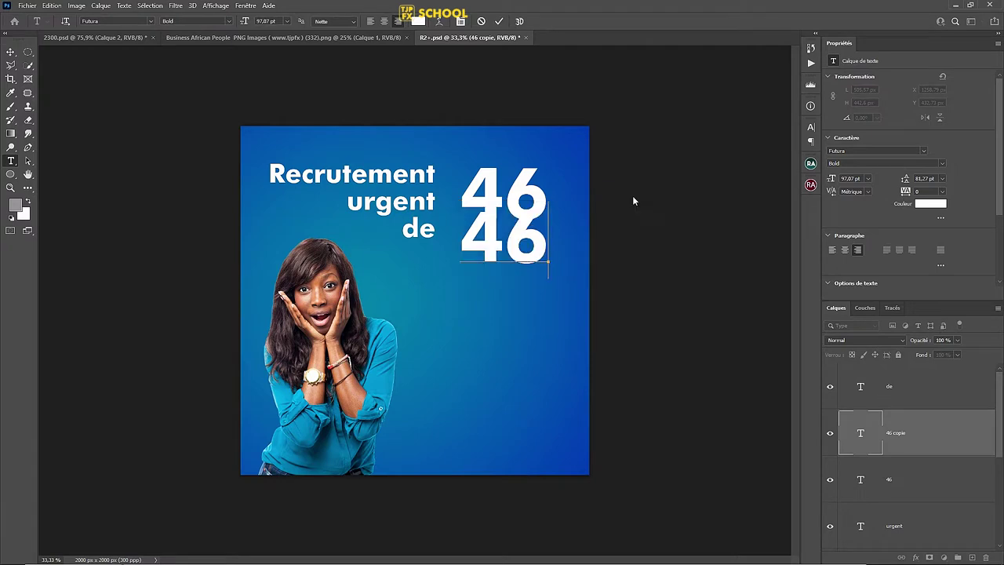
type("Vendeur")
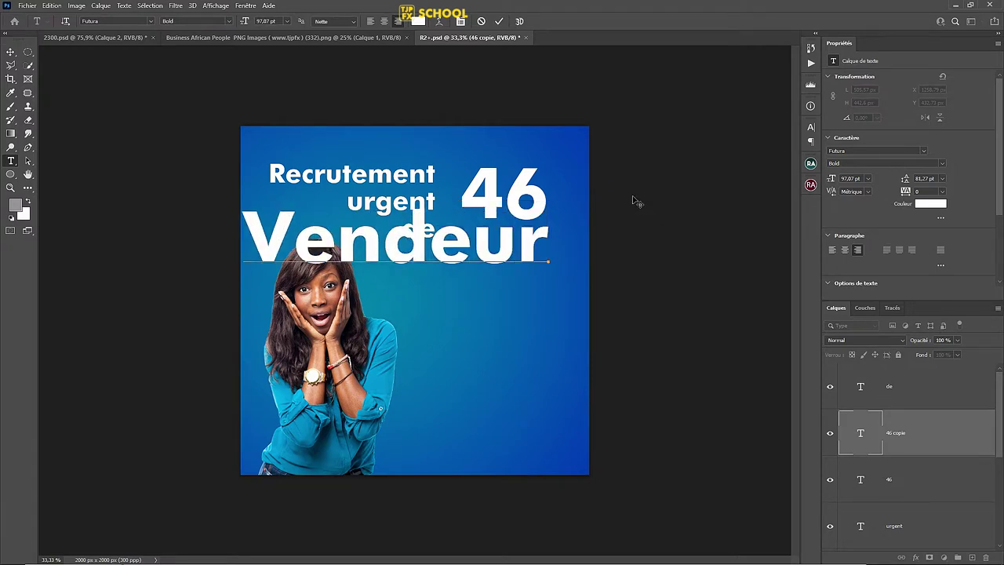
type("s")
key("ctrl+Return")
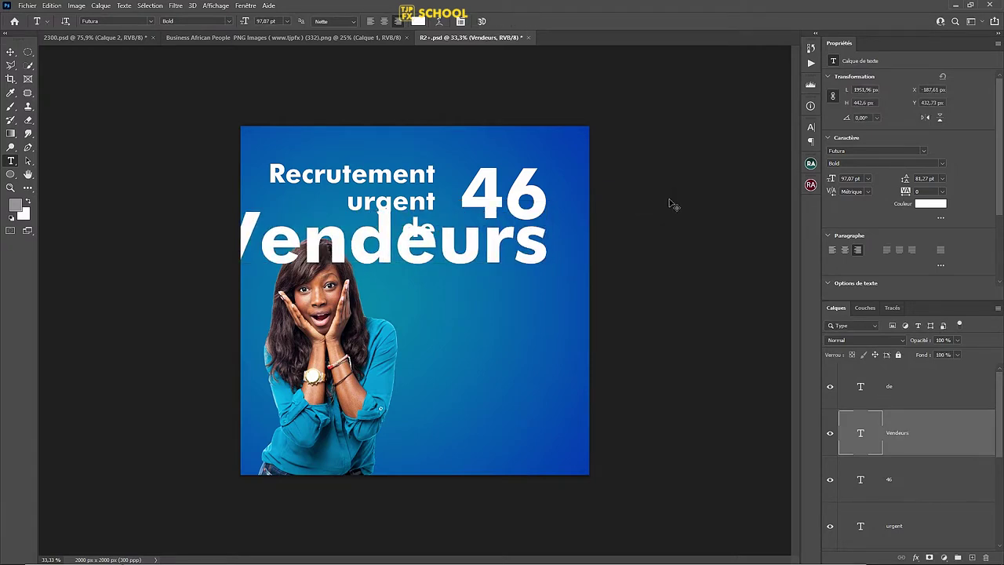
key("ctrl+t")
left_click_drag(206, 279, 452, 232)
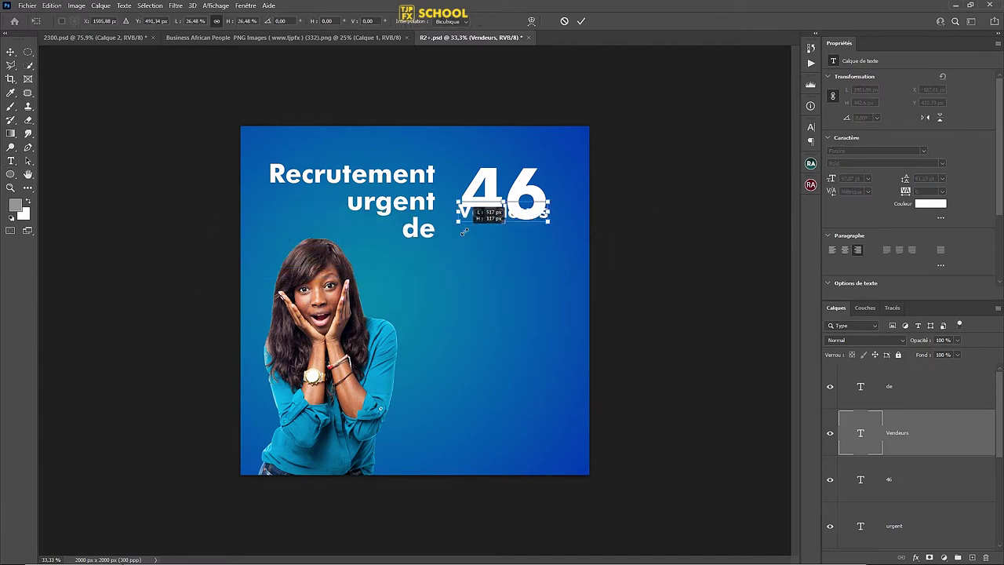
key("Return")
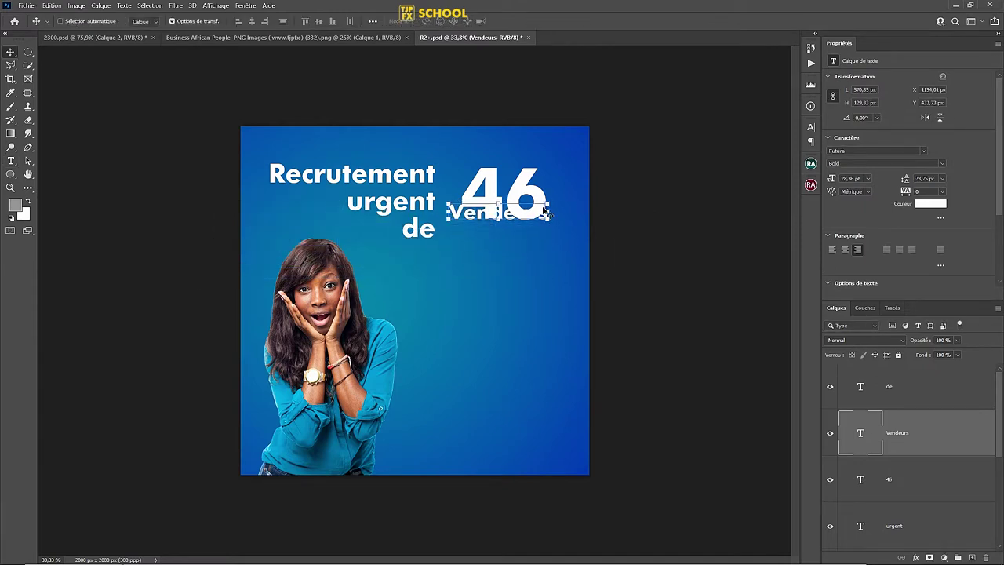
left_click_drag(537, 214, 541, 229)
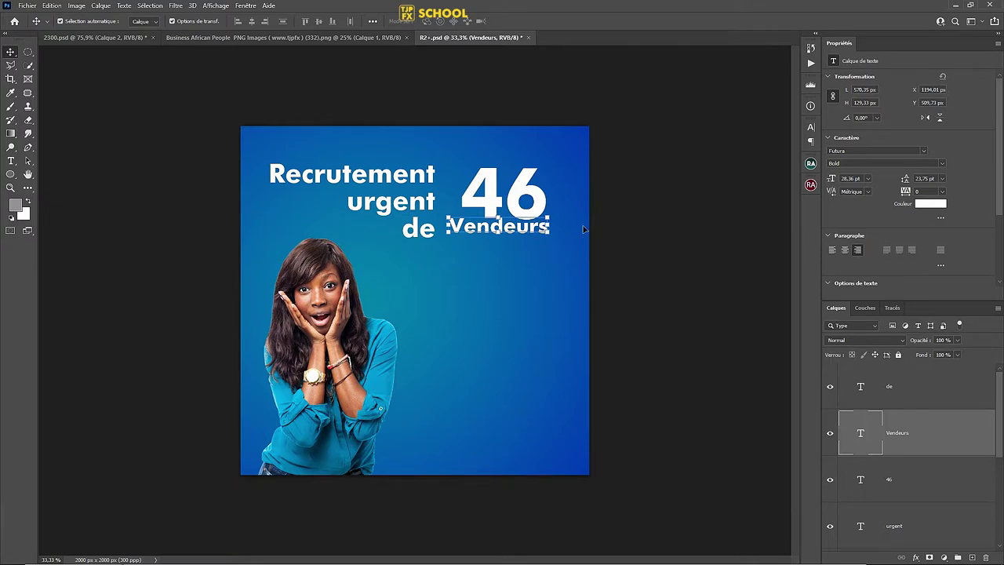
key("ctrl+s")
Apply the Garden Grown US font to Vendeurs.
left_click(811, 127)
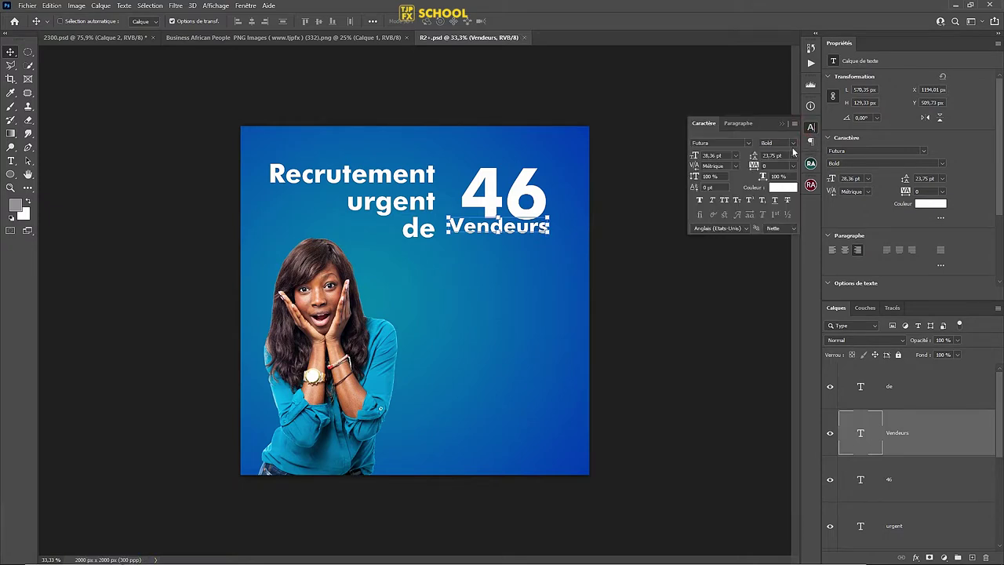
left_click(748, 143)
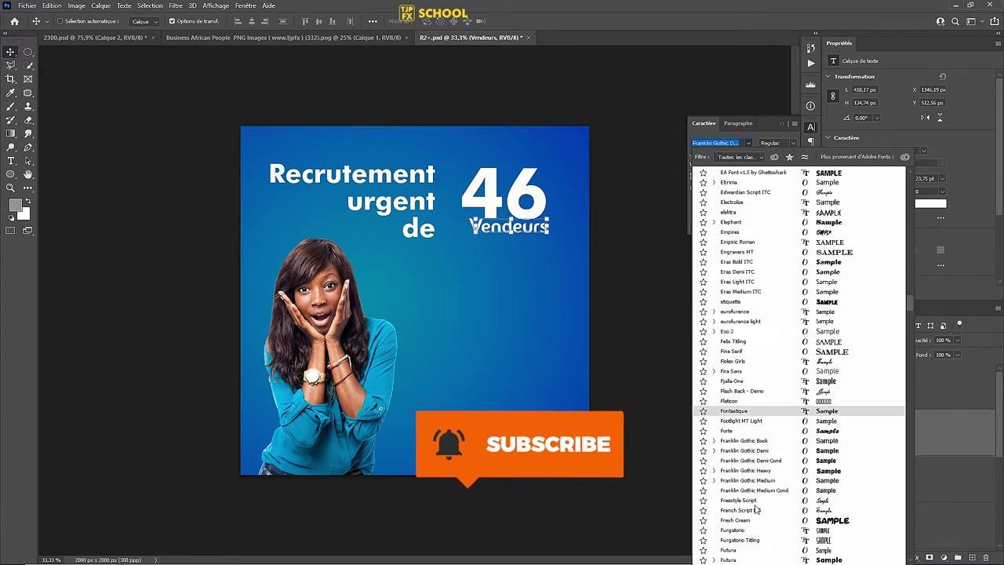
scroll(755, 509, "down", 2)
scroll(749, 499, "down", 2)
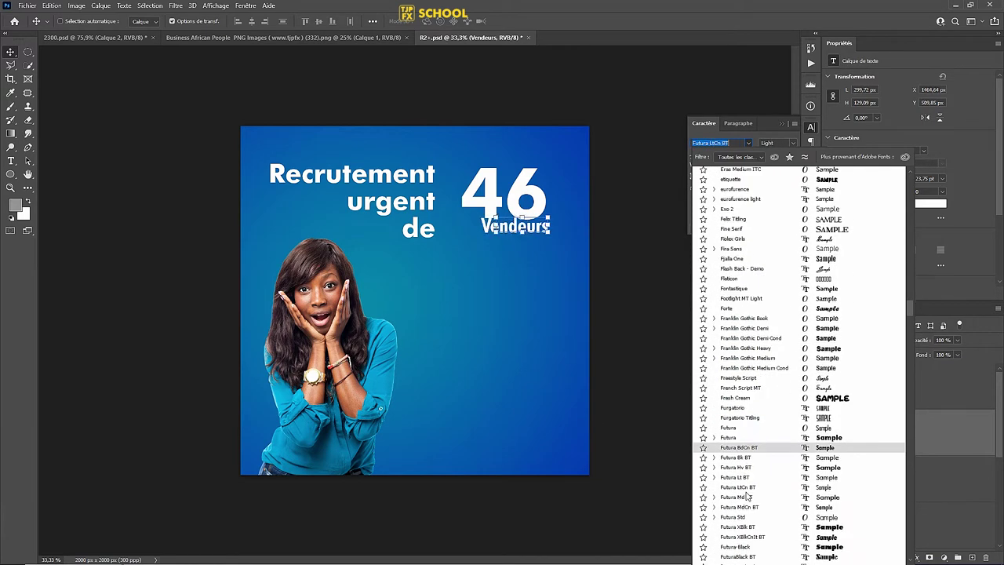
scroll(747, 495, "down", 2)
scroll(747, 494, "down", 2)
scroll(745, 495, "down", 2)
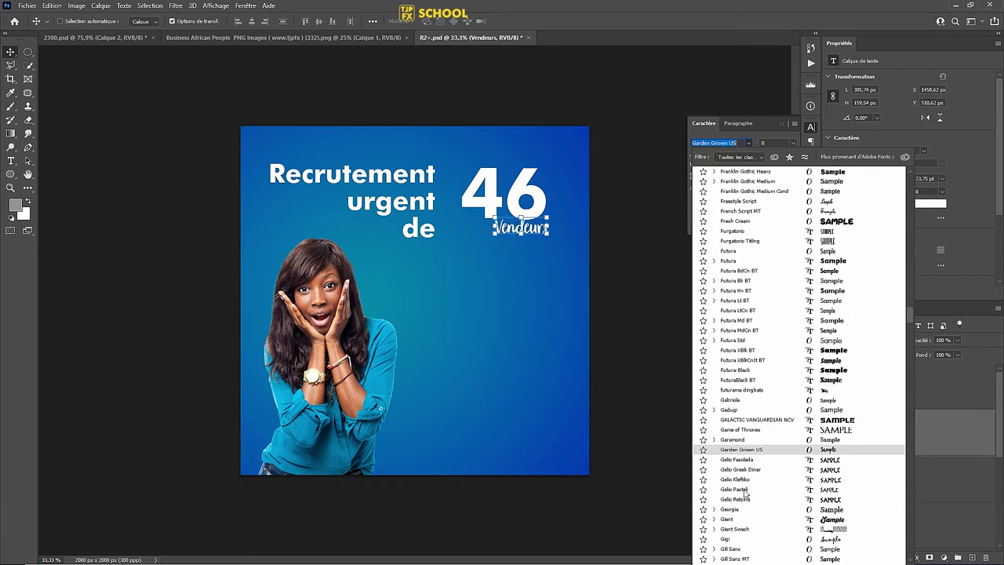
left_click(746, 453)
scroll(565, 216, "up", 1)
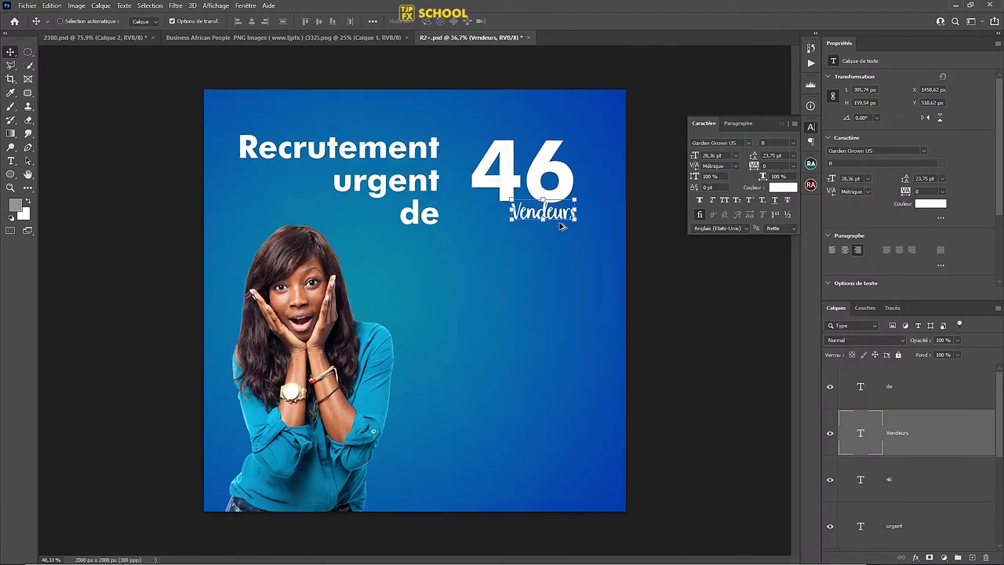
scroll(572, 208, "up", 1)
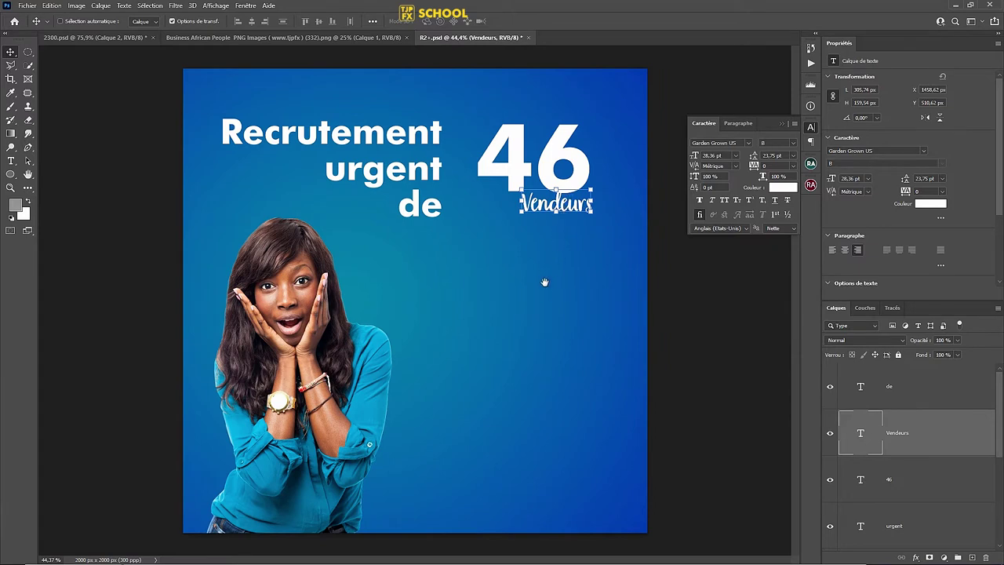
scroll(563, 204, "up", 1)
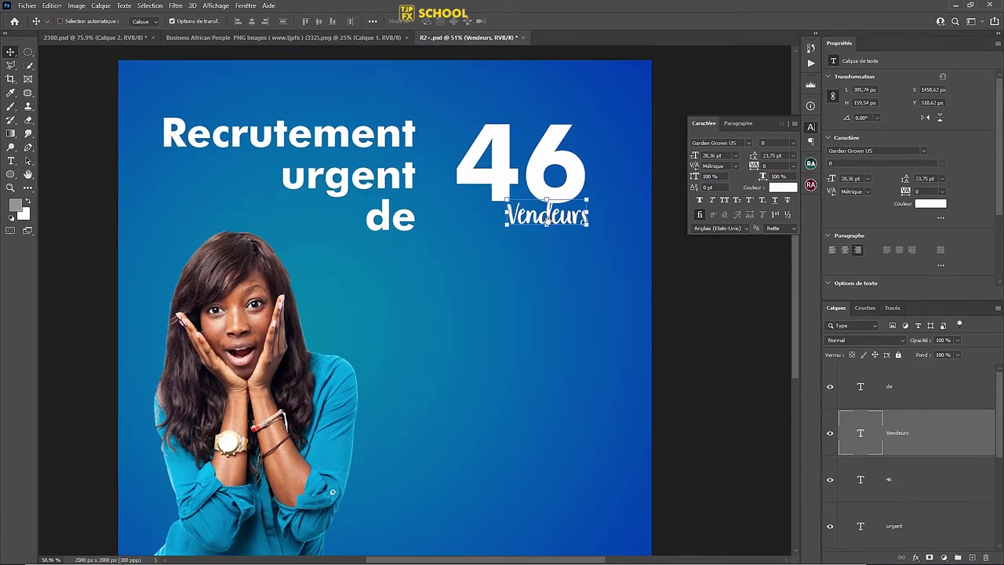
Centre Vendeurs under the 46 and confirm its size.
mouse_move(532, 249)
left_mouse_down()
mouse_move(506, 246)
mouse_move(557, 219)
left_mouse_up()
key("ctrl+t")
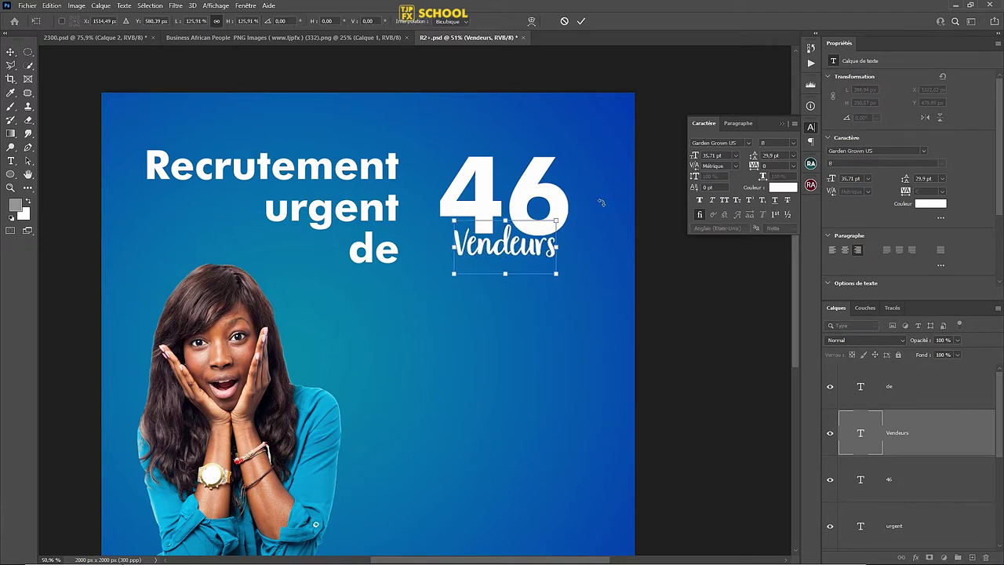
key("Return")
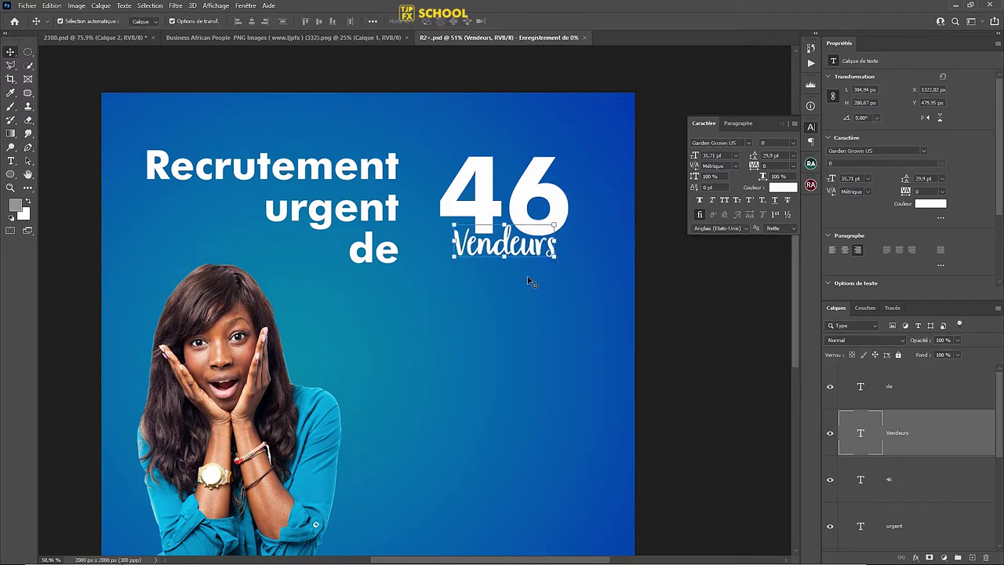
left_click_drag(513, 340, 547, 228)
Shrink the word 'de' to about half size.
left_click(430, 137, "ctrl")
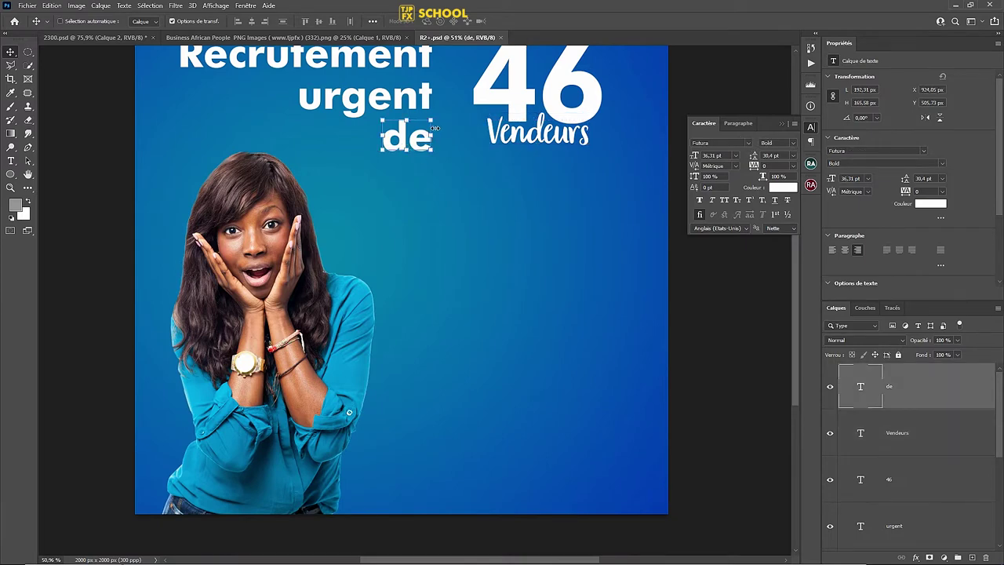
mouse_move(432, 119)
left_mouse_down()
mouse_move(422, 127)
mouse_move(428, 142)
left_mouse_up()
key("Return")
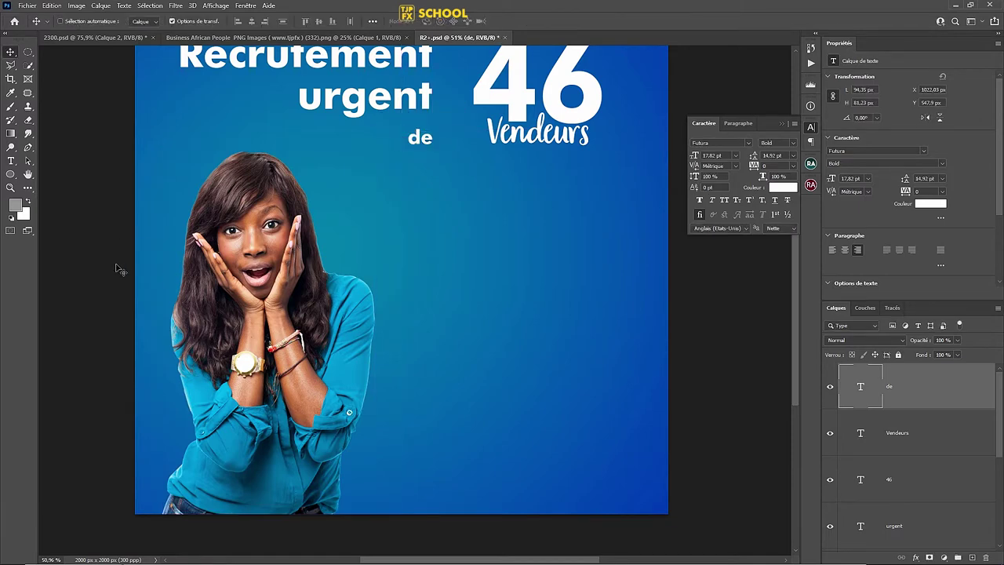
Show rulers and add two vertical guides, the first near X 1113 px.
key("ctrl+r")
left_click_drag(44, 295, 447, 291)
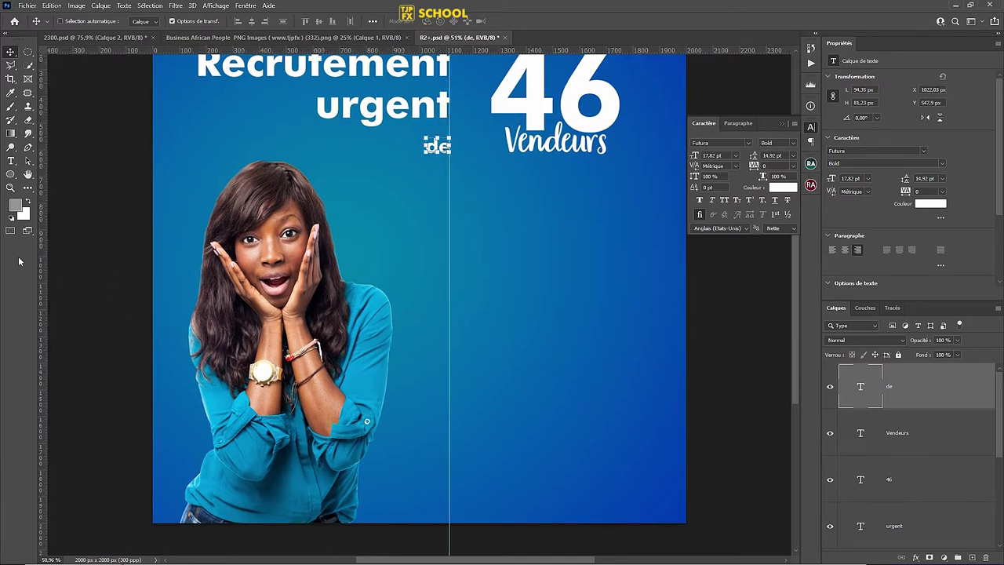
left_click_drag(45, 273, 492, 286)
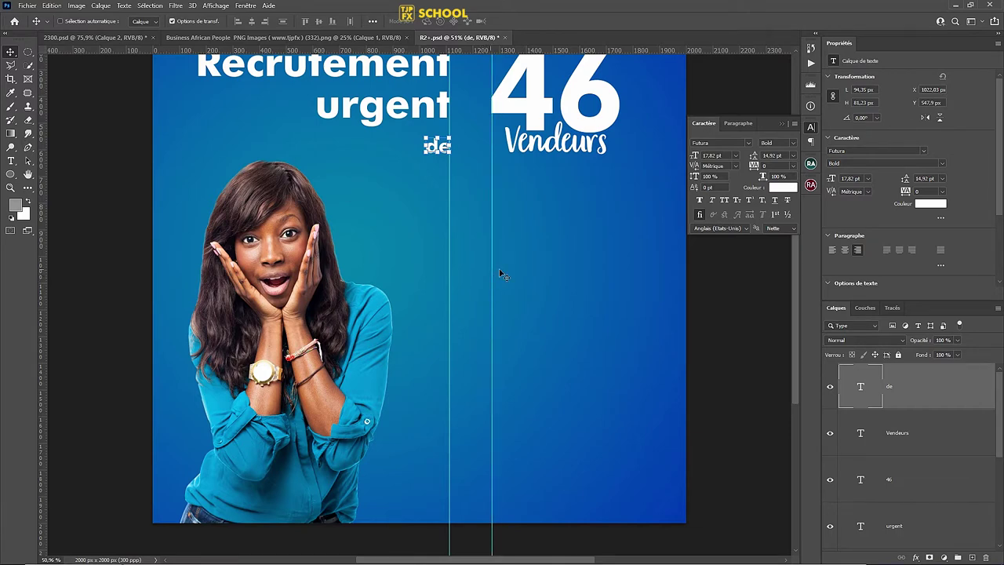
key("ctrl+minus")
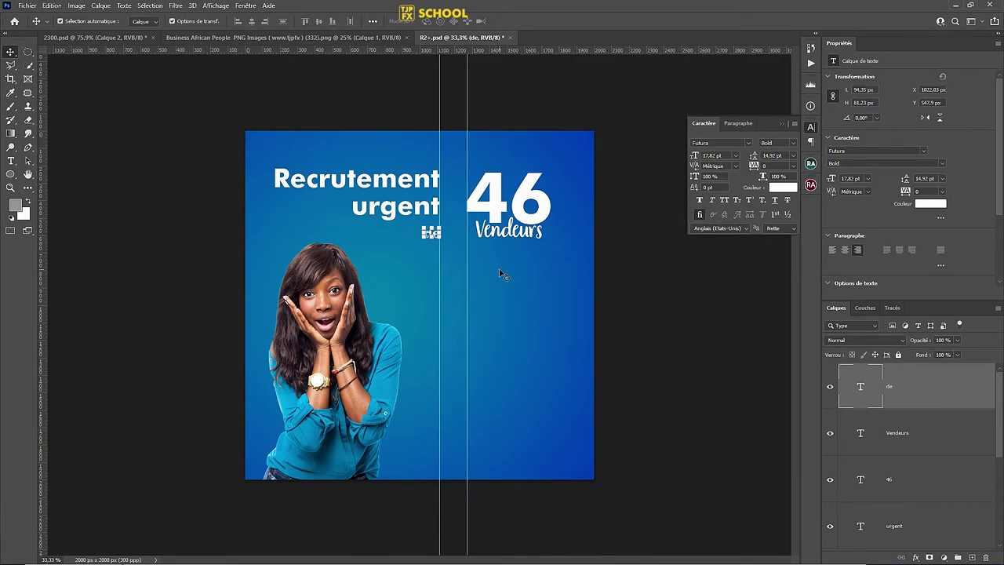
Marquee-select the red NIVEAU BACC badge group in Illustrator, ready to copy into the poster.
left_click(400, 287)
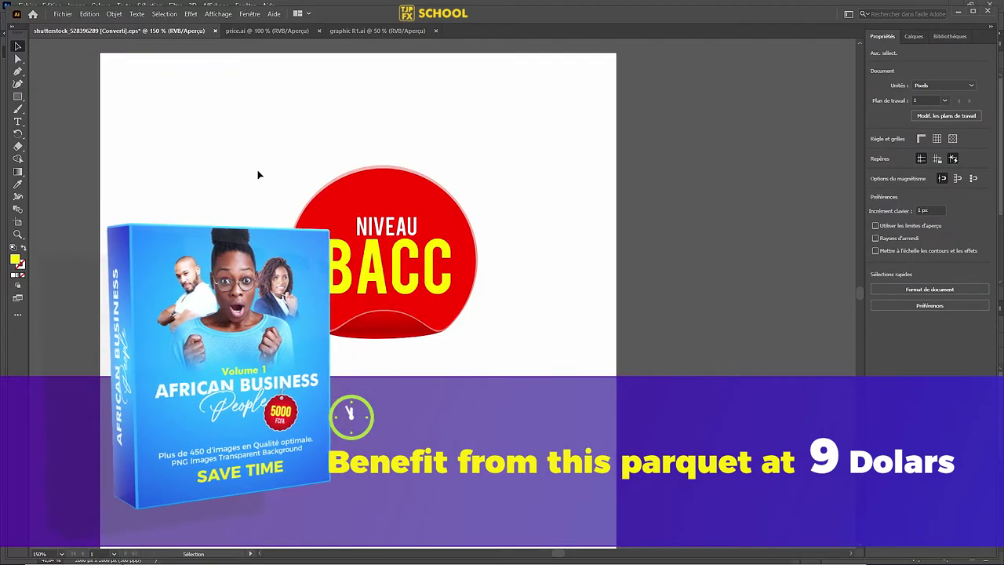
left_click_drag(258, 174, 553, 372)
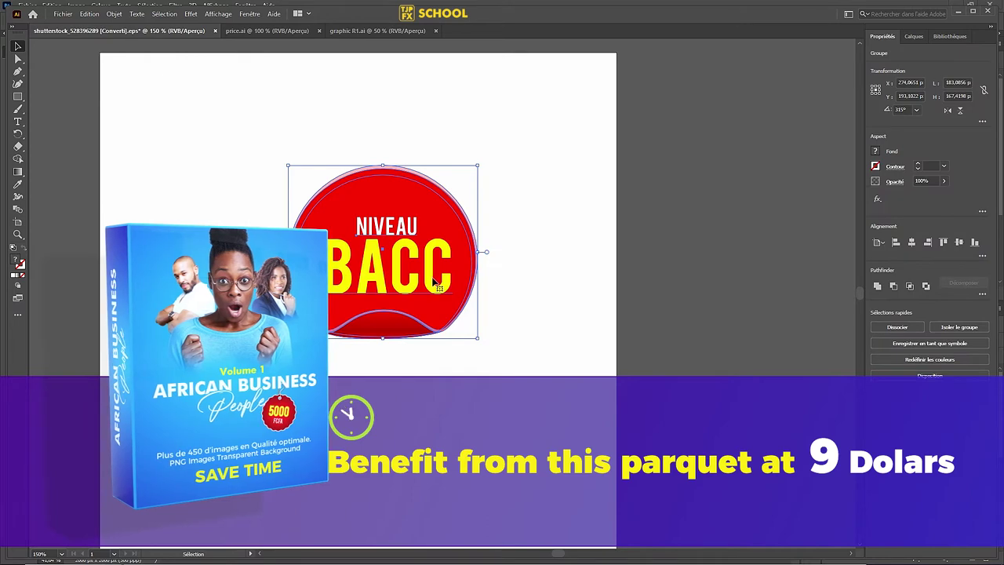
left_click_drag(434, 280, 429, 284)
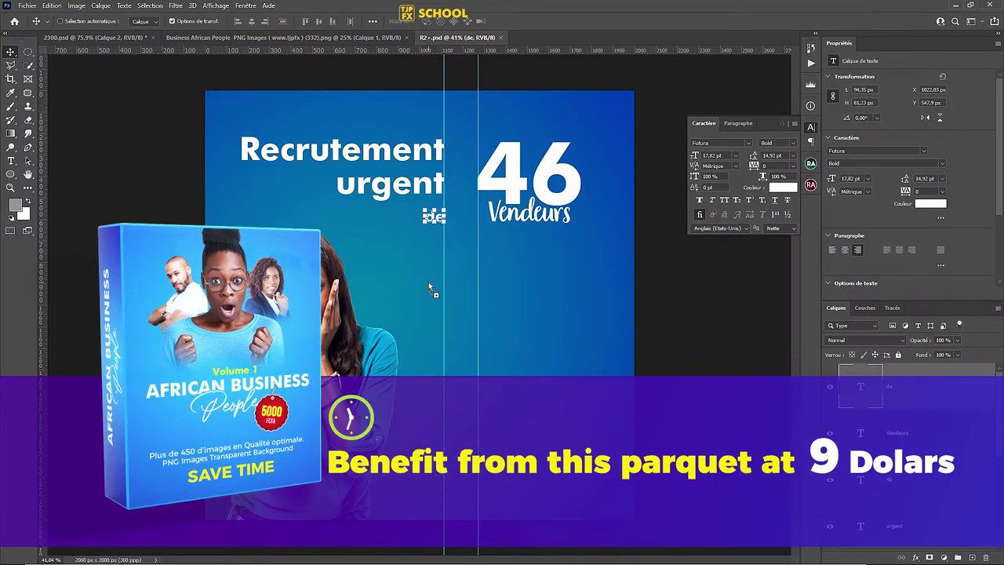
Paste the NIVEAU BACC badge as a smart object and scale it to about 461 px wide under Vendeurs.
key("ctrl+v")
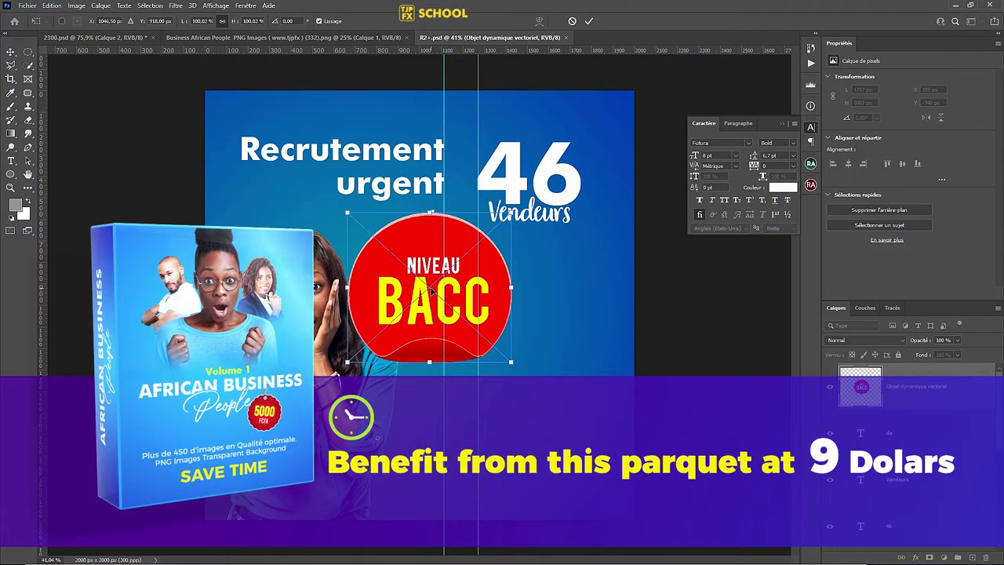
key("Return")
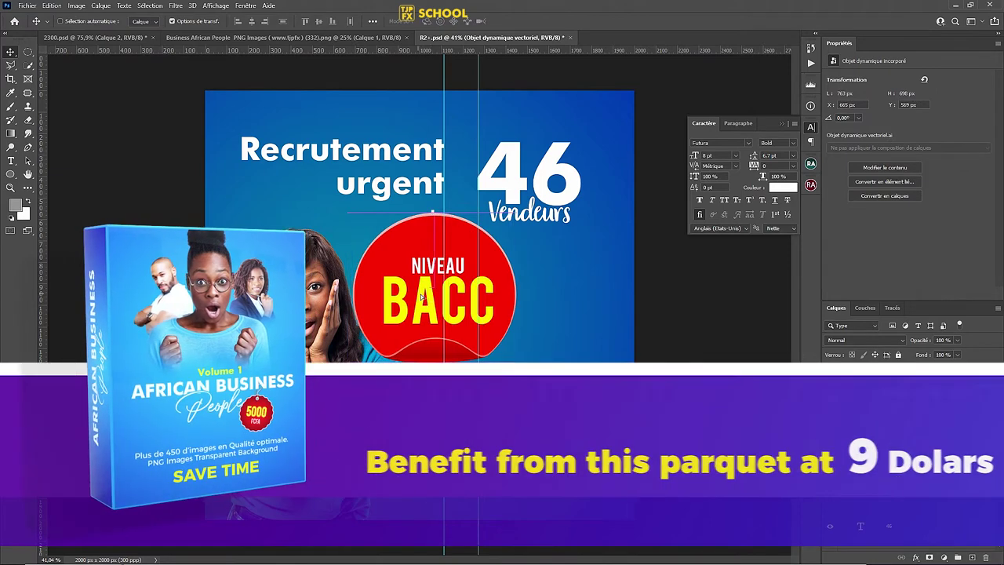
left_click_drag(429, 300, 506, 333)
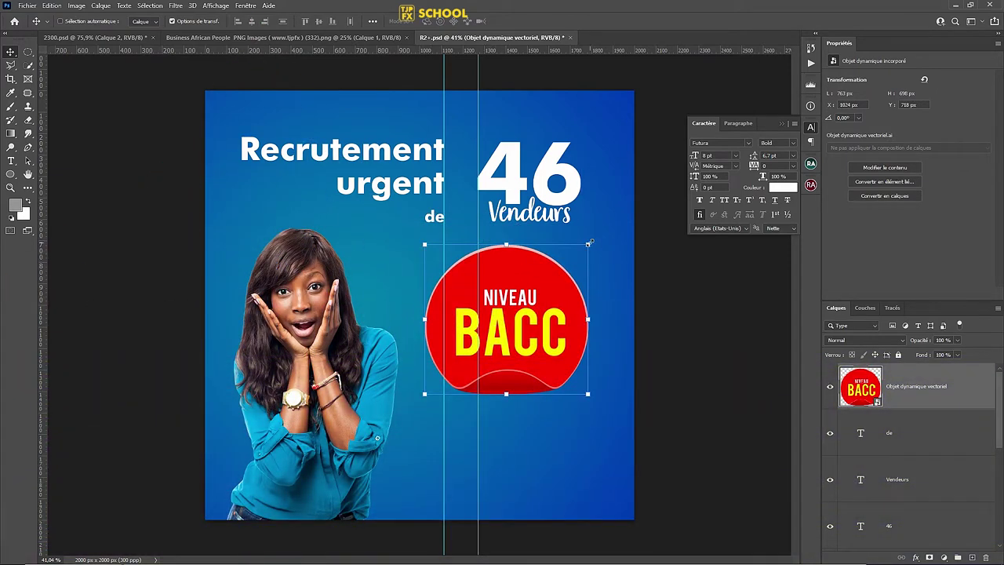
left_click_drag(589, 244, 549, 266)
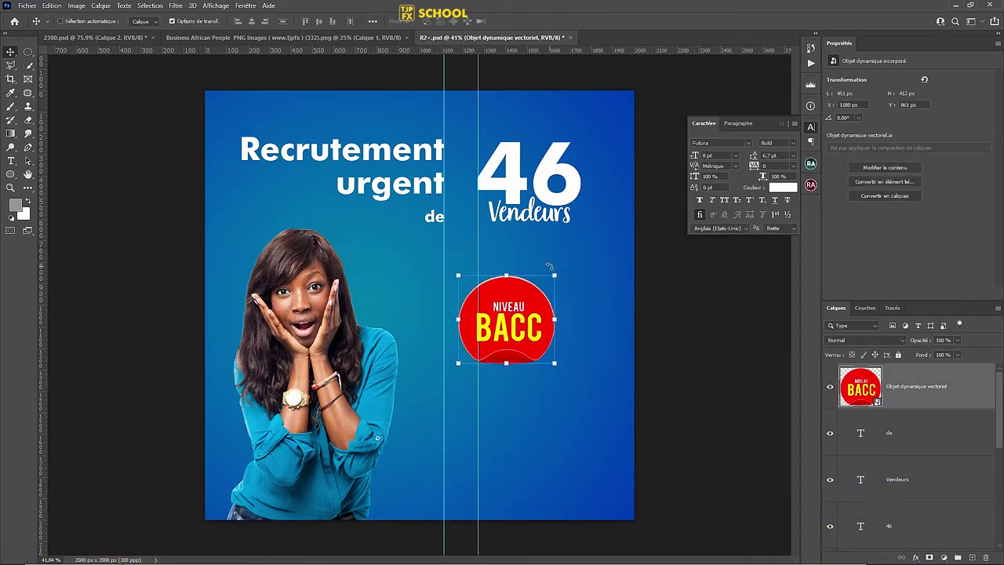
left_click_drag(531, 297, 537, 272)
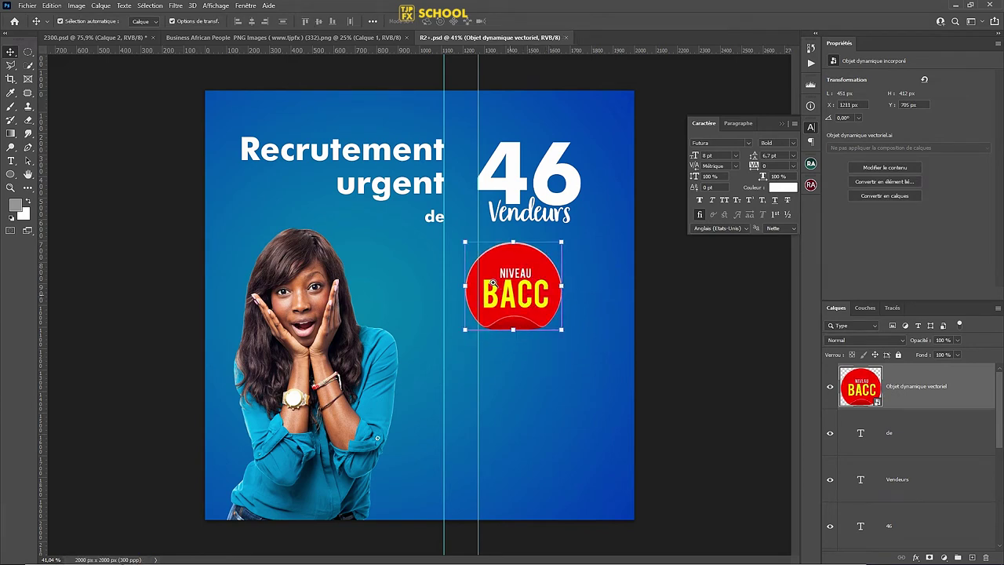
scroll(520, 284, "up", 2)
scroll(520, 283, "down", 2)
left_click_drag(511, 247, 495, 227)
Duplicate the Vendeurs text below the BACC badge and retype it as 'Comment'.
left_click(542, 95, "ctrl")
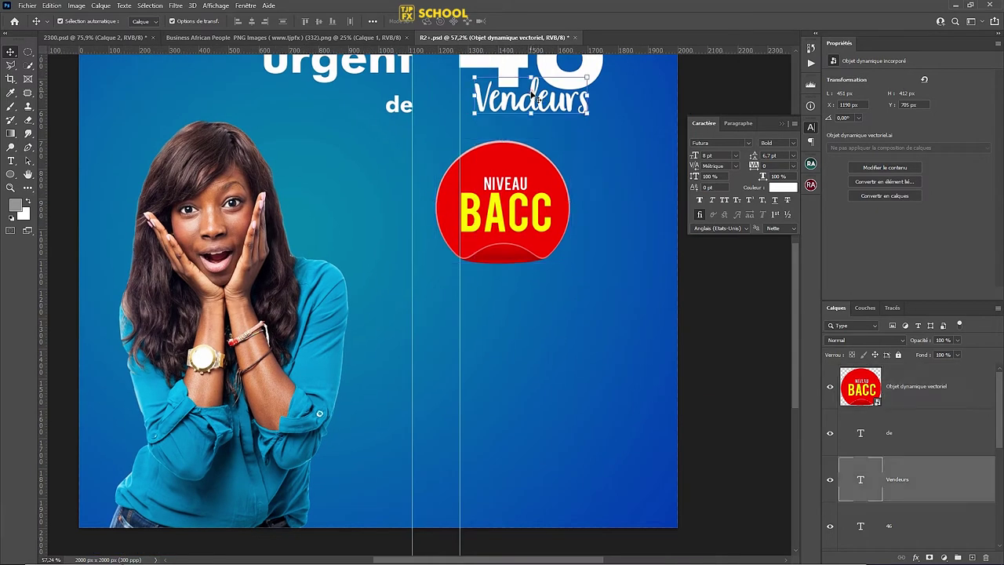
left_click_drag(533, 102, 522, 317)
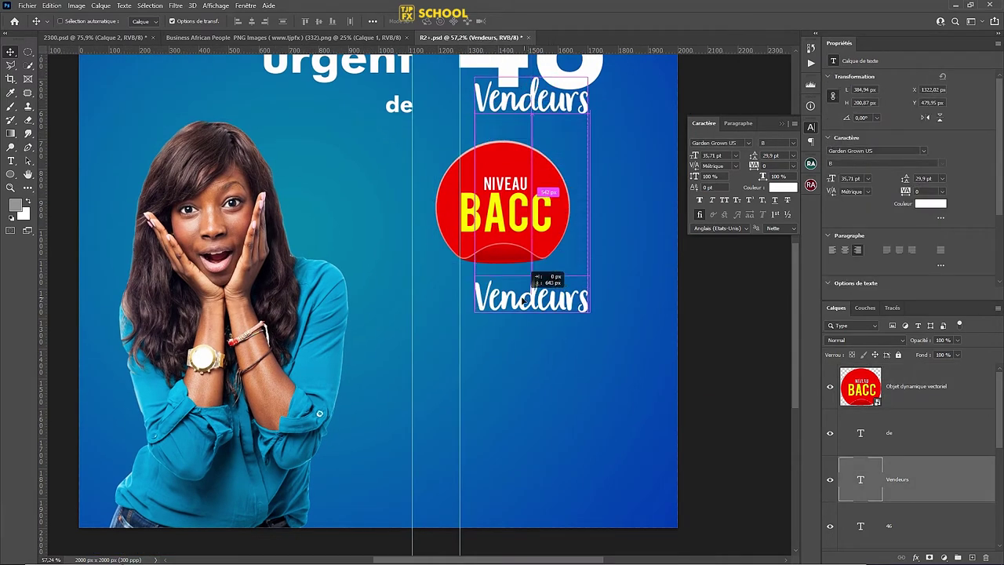
key("t")
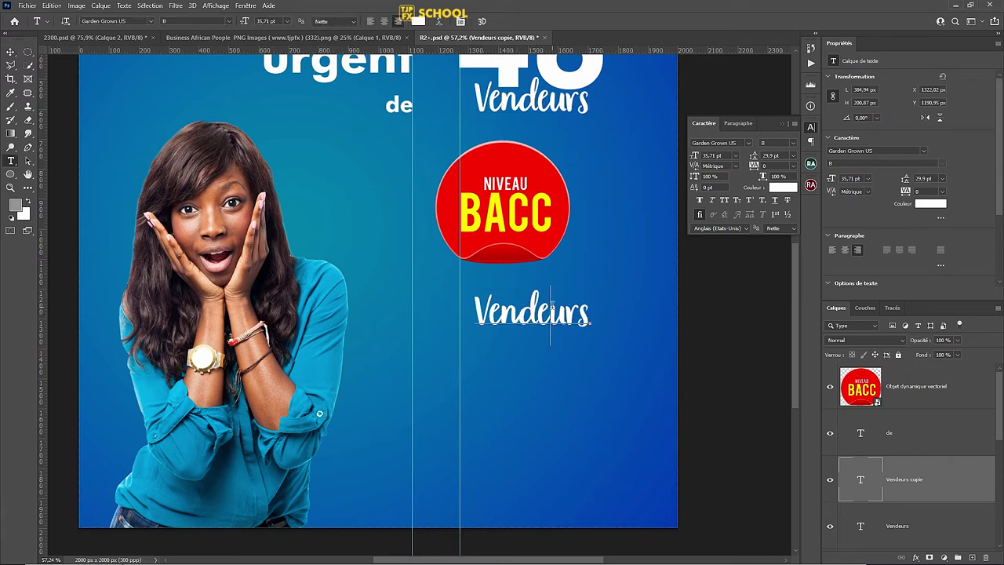
left_click(549, 310)
key("ctrl+a")
type("C")
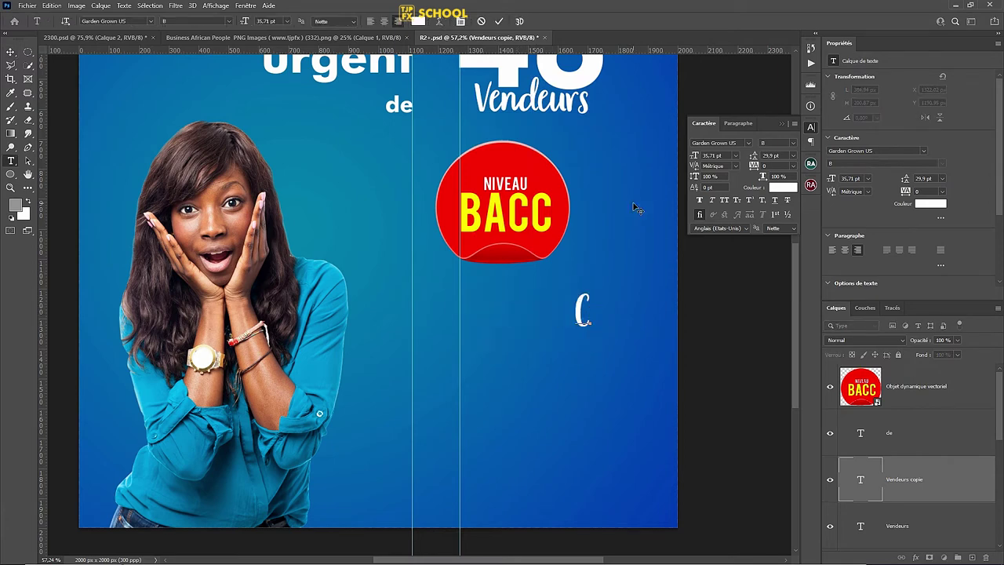
type("omment")
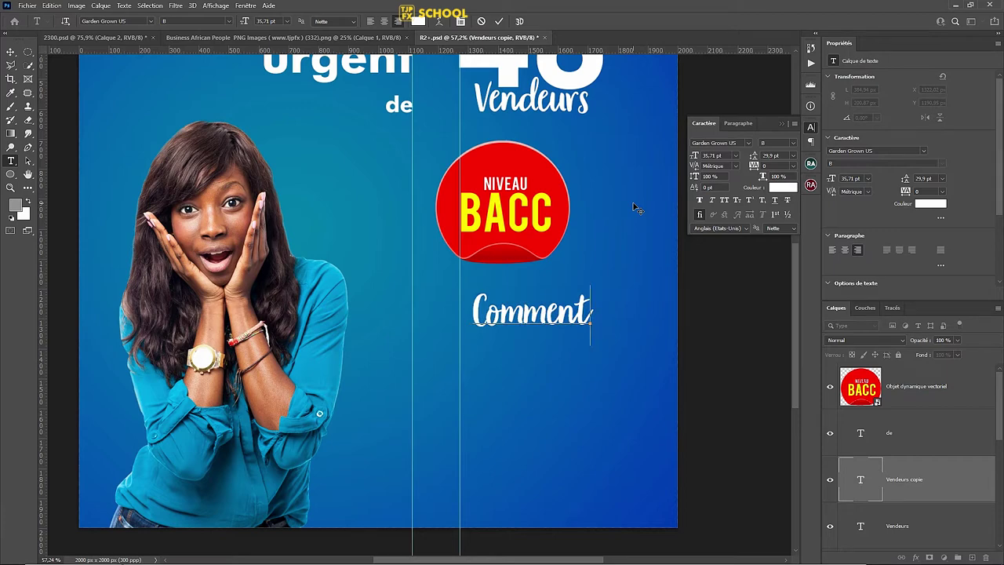
left_click(635, 208)
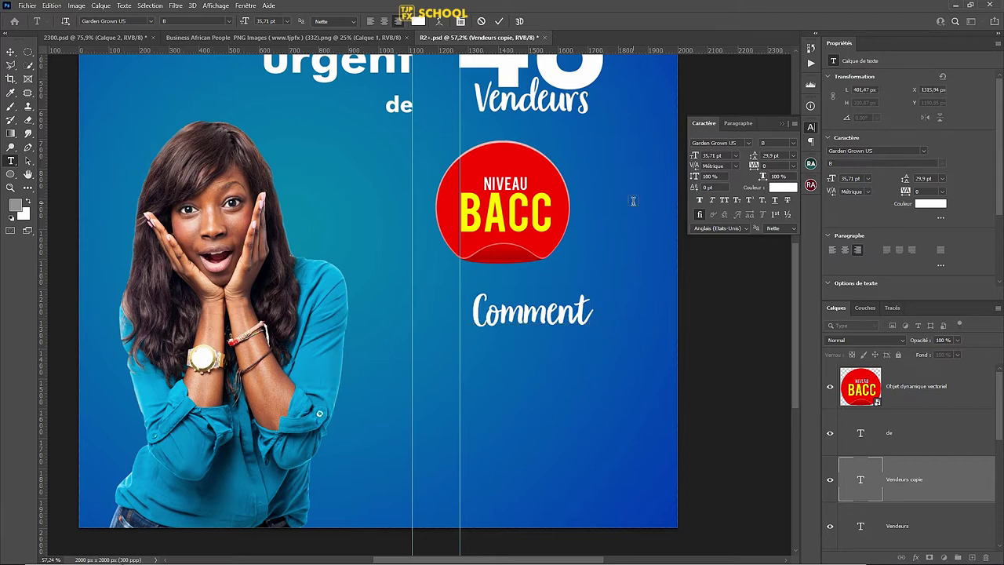
Set Comment's font to Futura Lt BT Light with Auto leading.
left_click(742, 142)
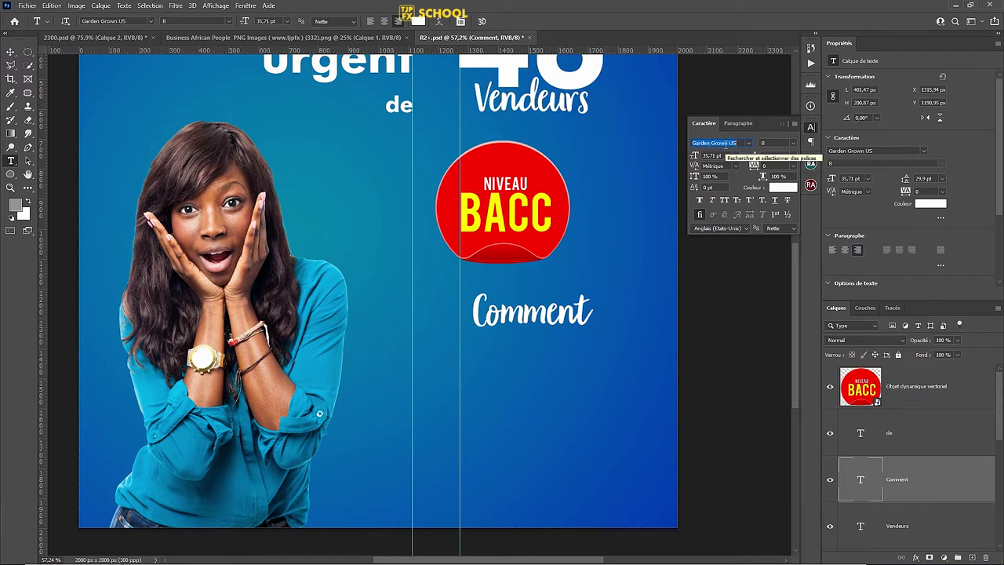
type("mont")
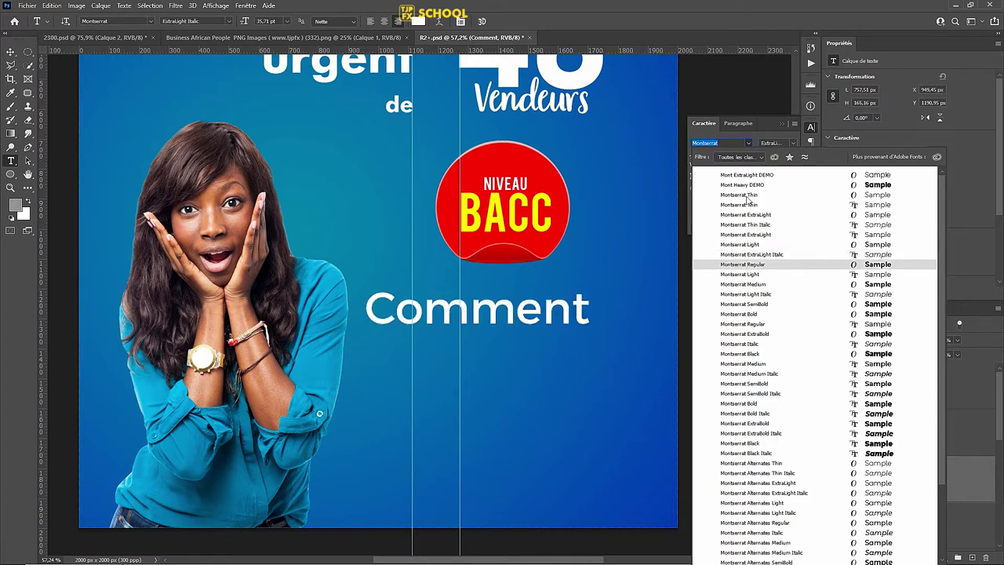
type("futu")
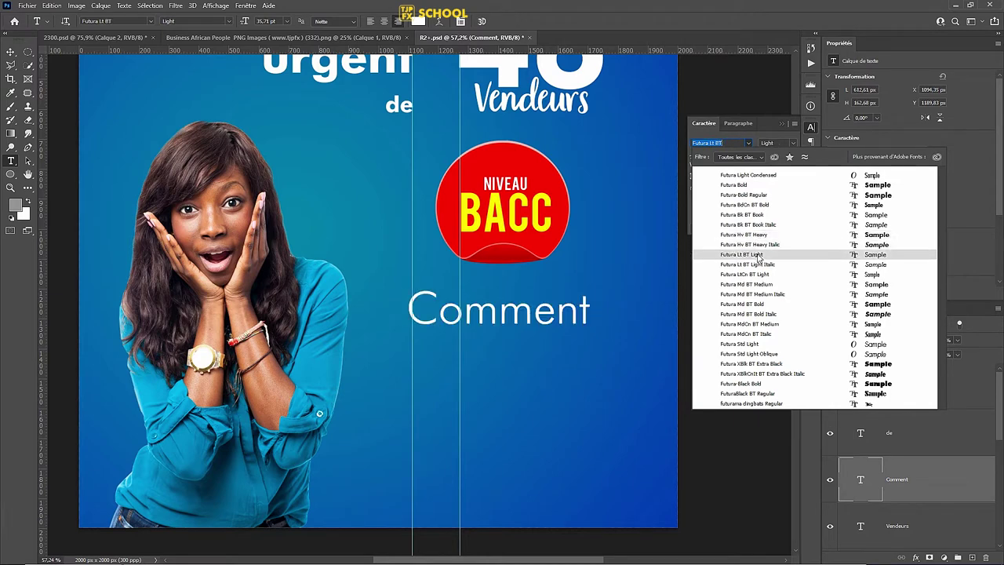
left_click(757, 255)
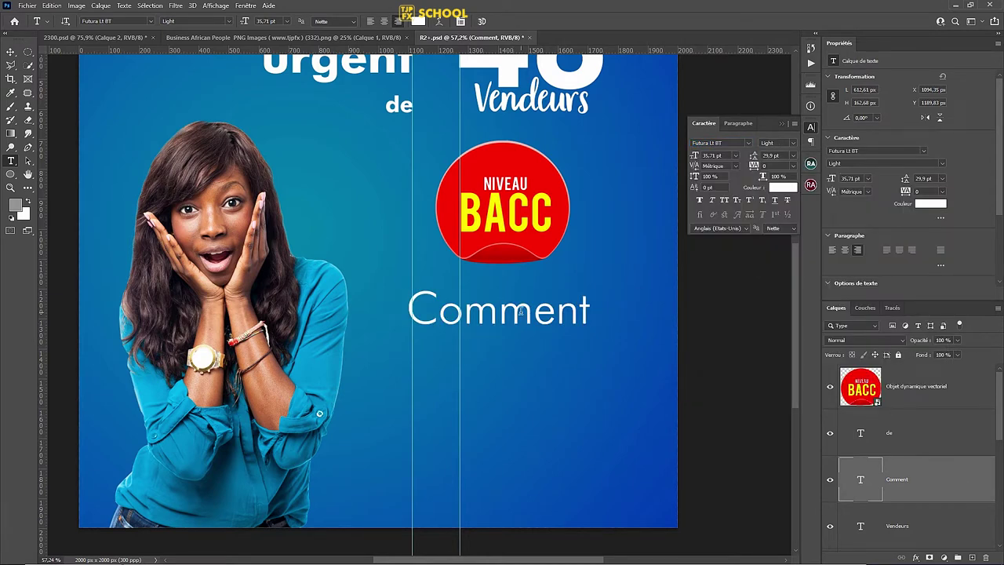
left_click(793, 156)
left_click(773, 163)
Shrink the word Comment slightly, move it left, and duplicate it below.
key("ctrl+t")
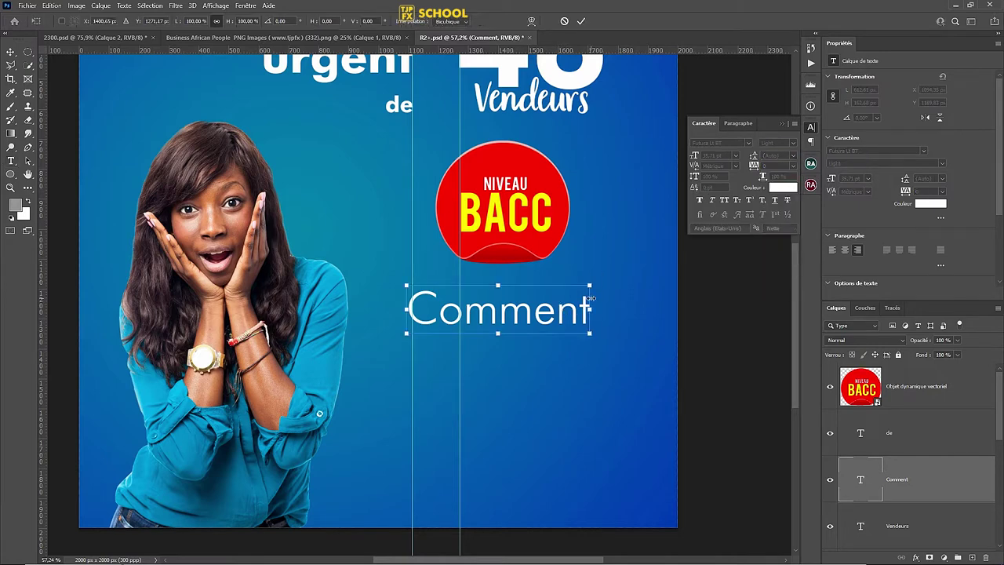
left_click_drag(591, 286, 571, 288)
key("Return")
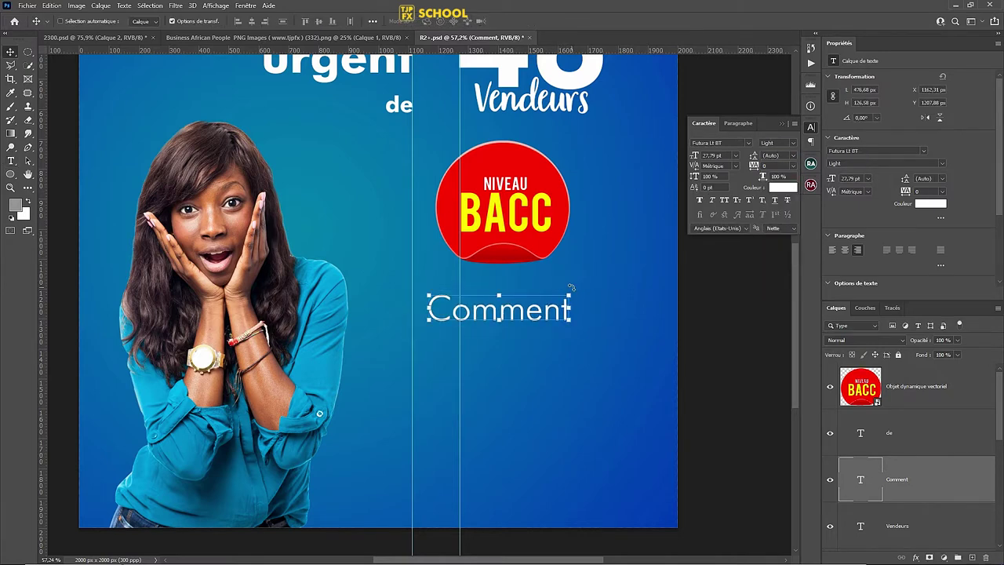
mouse_move(539, 318)
left_mouse_down()
mouse_move(484, 327)
mouse_move(485, 359)
left_mouse_up()
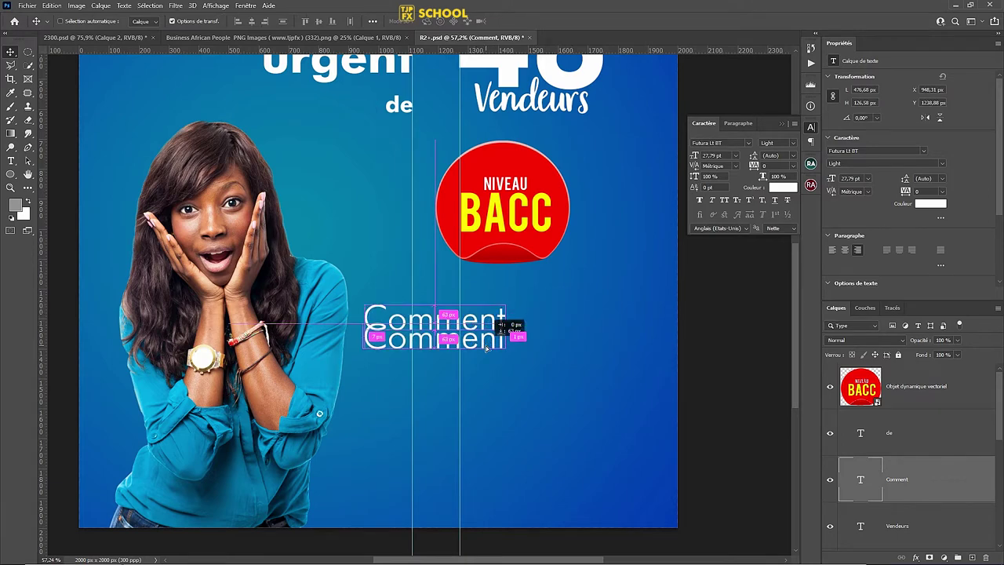
Retype the Comment copy as 'Postuler' and select its font name in the Character panel.
double_click(486, 354)
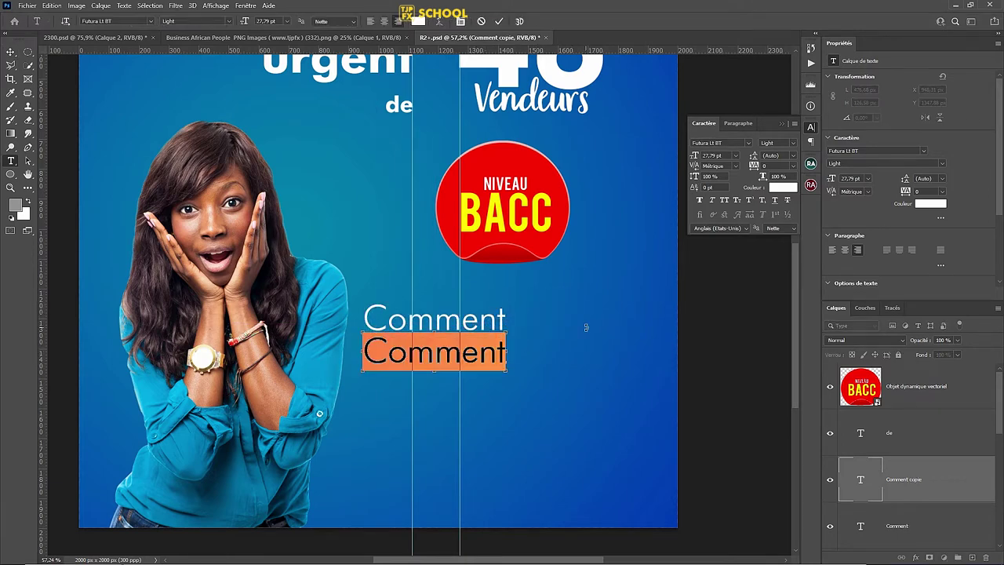
type("Pos")
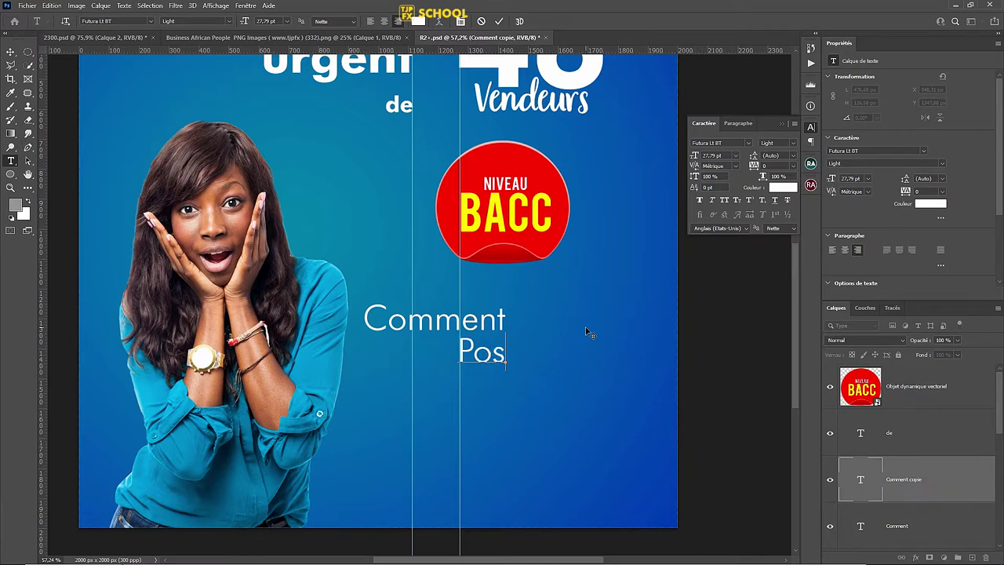
type("tul")
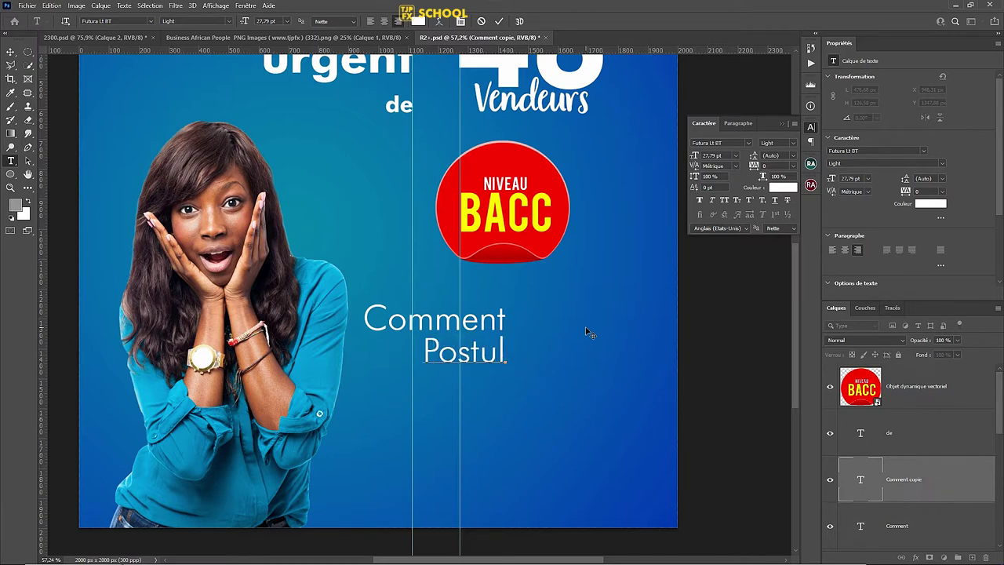
type("er")
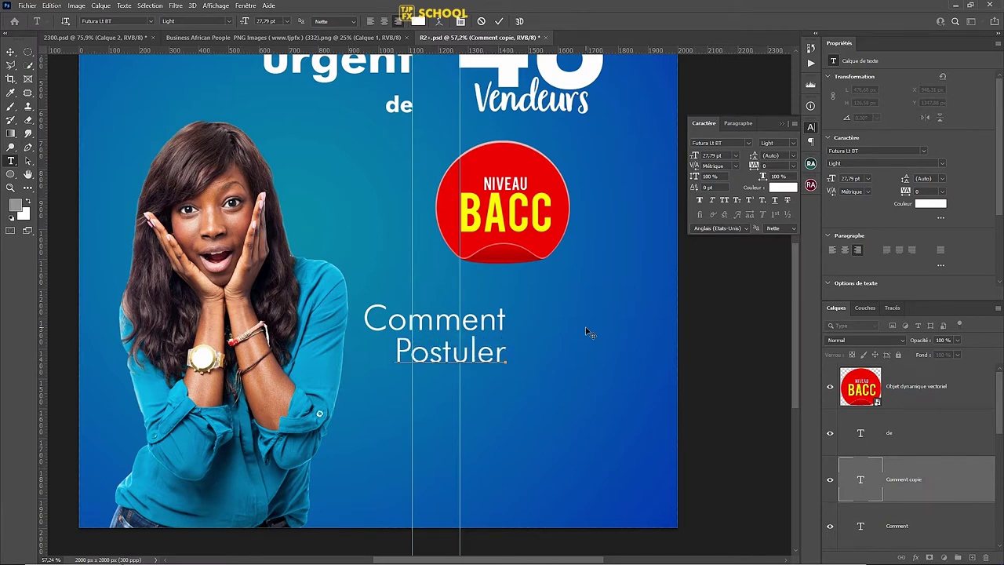
left_click(587, 332)
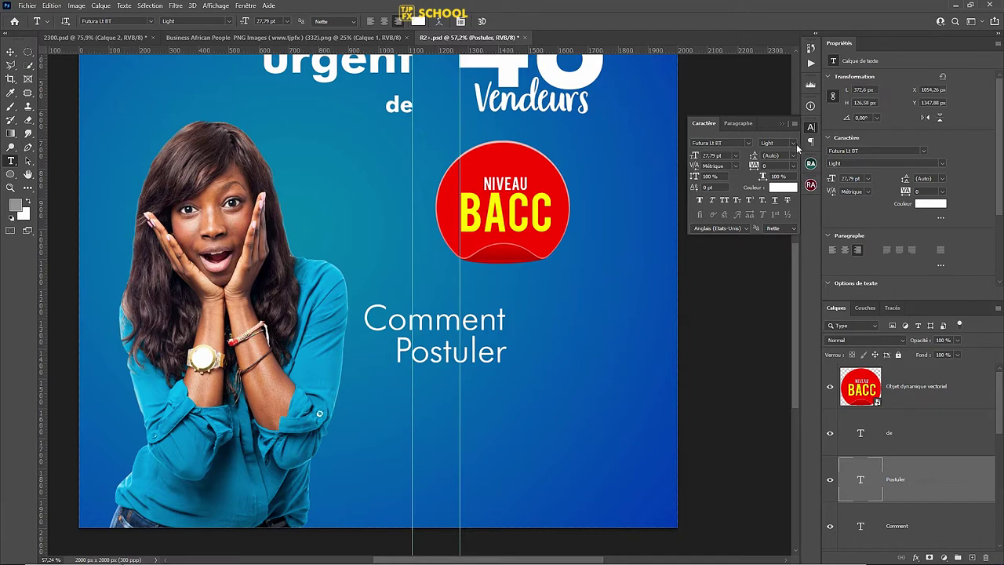
left_click(795, 145)
left_click(723, 143)
Set Postuler's font to condensed bold Futura BdCn BT.
type("futu")
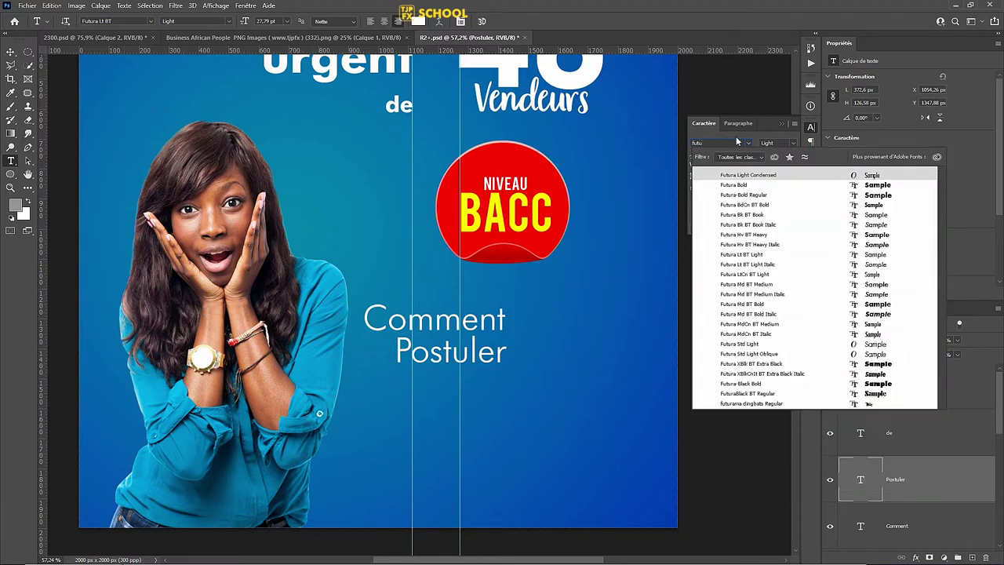
left_click(733, 185)
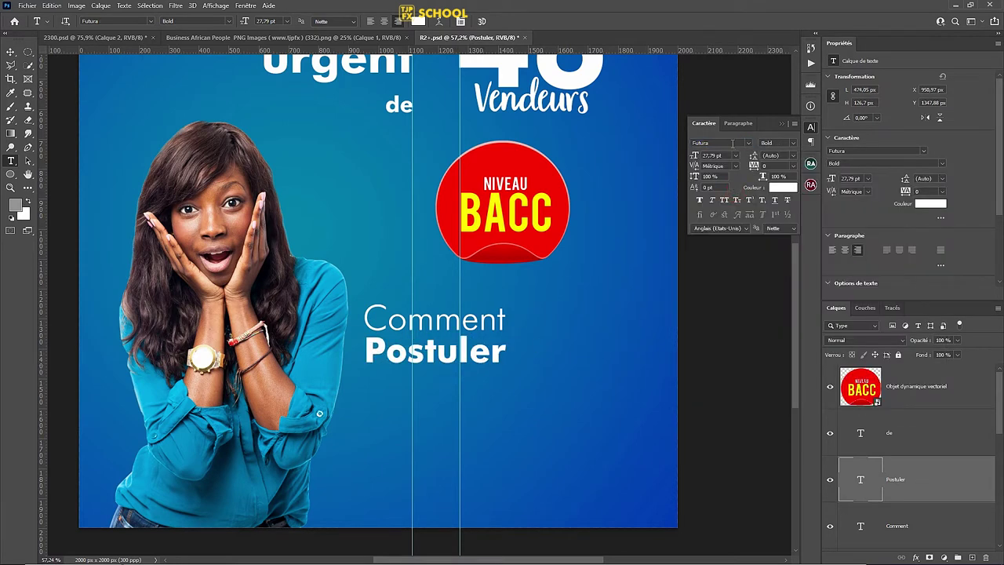
left_click(748, 142)
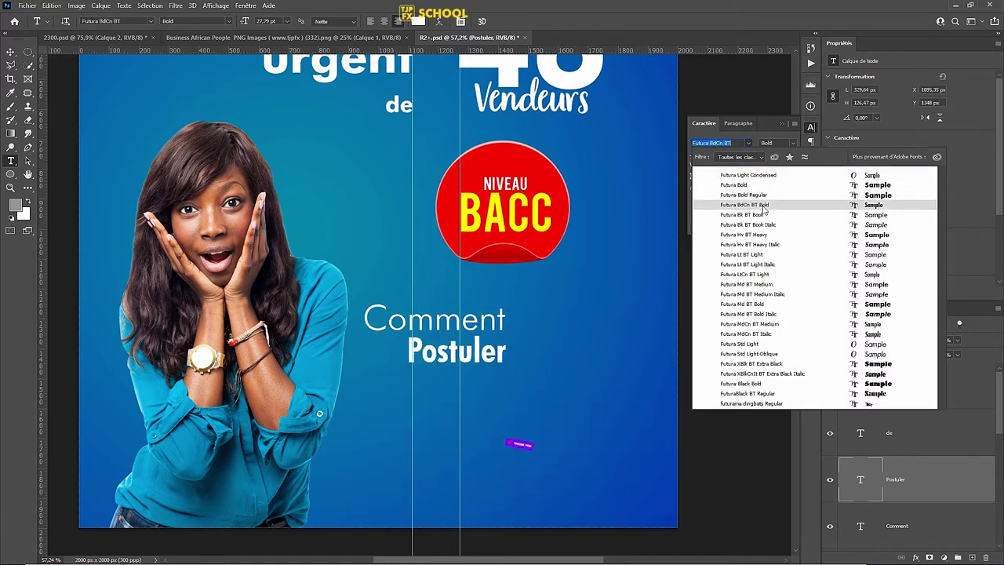
left_click(767, 204)
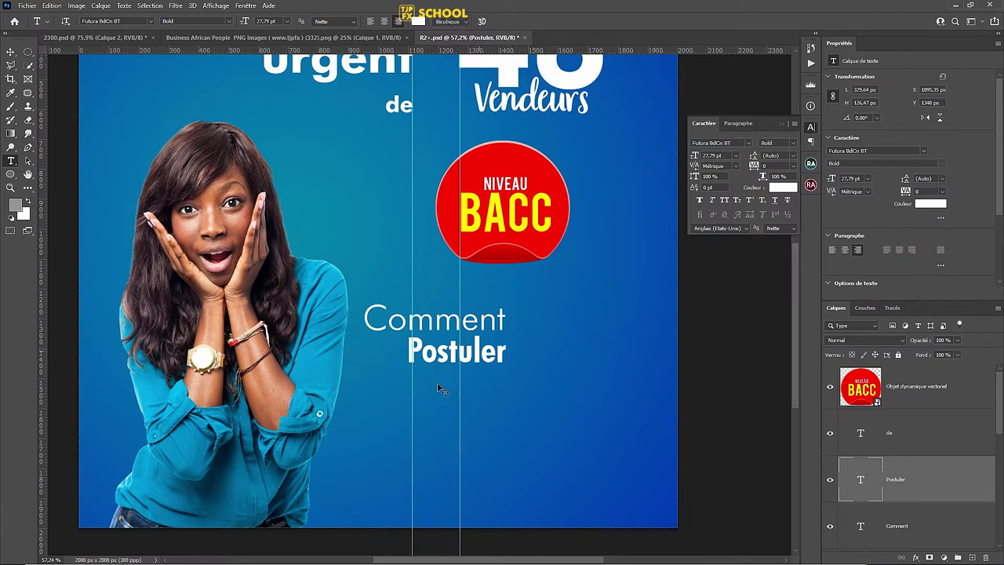
Enlarge Postuler to about 40.3 pt, save, and place a copy to its right.
key("ctrl+t")
mouse_move(408, 369)
left_mouse_down()
mouse_move(352, 389)
mouse_move(362, 386)
left_mouse_up()
key("Return")
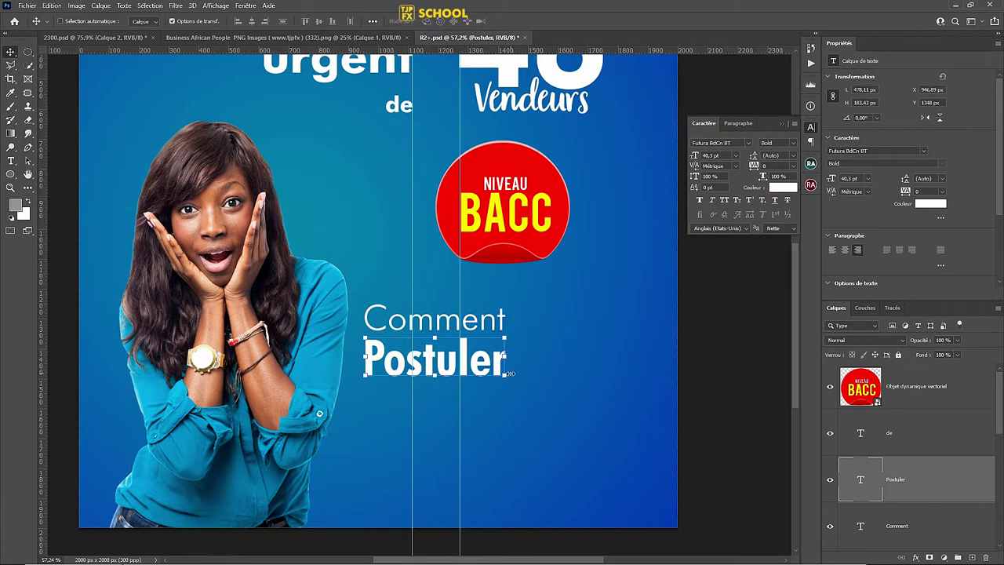
key("ctrl+s")
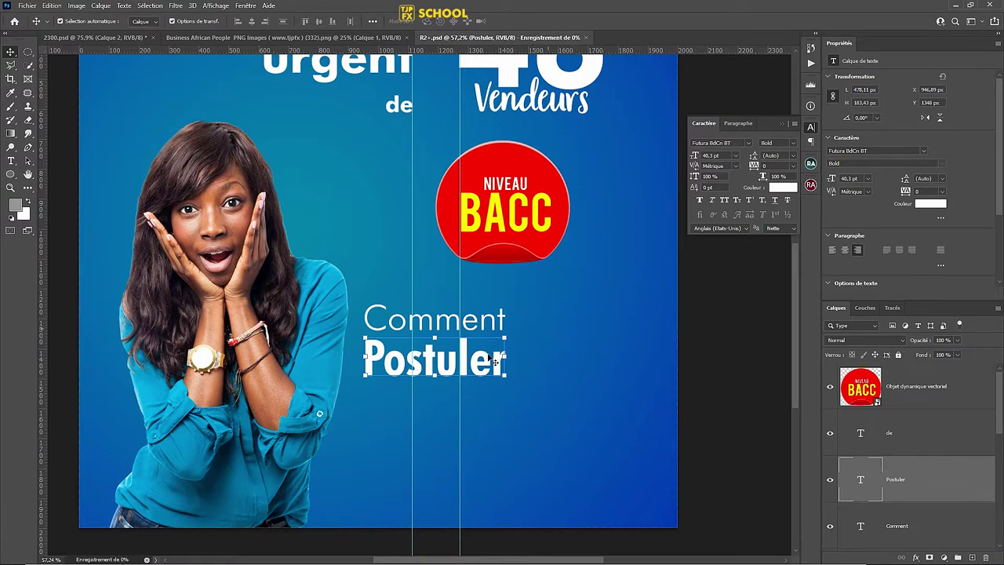
left_click_drag(495, 359, 628, 358)
Retype the Postuler copy as '?' and enlarge it to about 66.17 pt.
key("t")
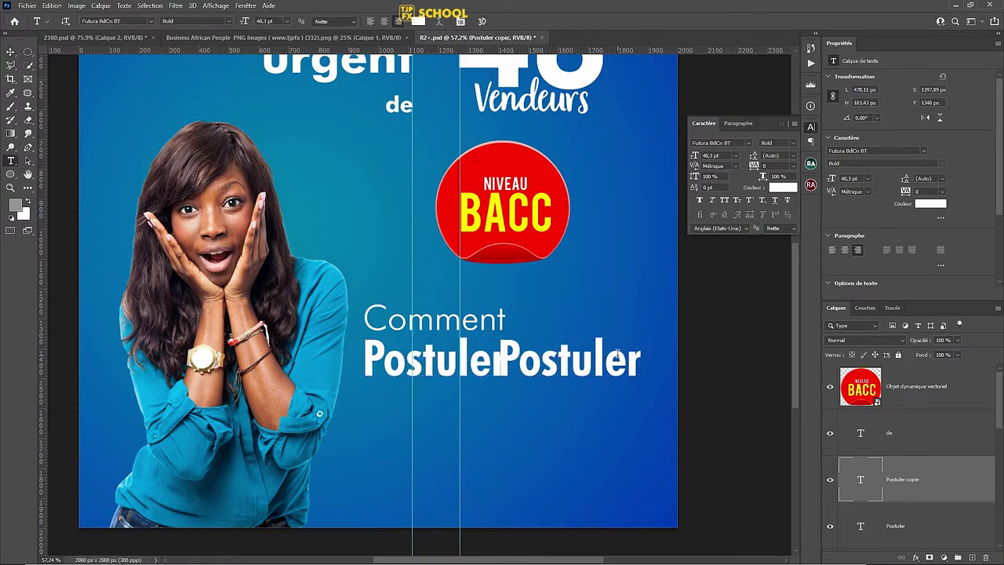
left_click(617, 354)
key("ctrl+a")
type("?")
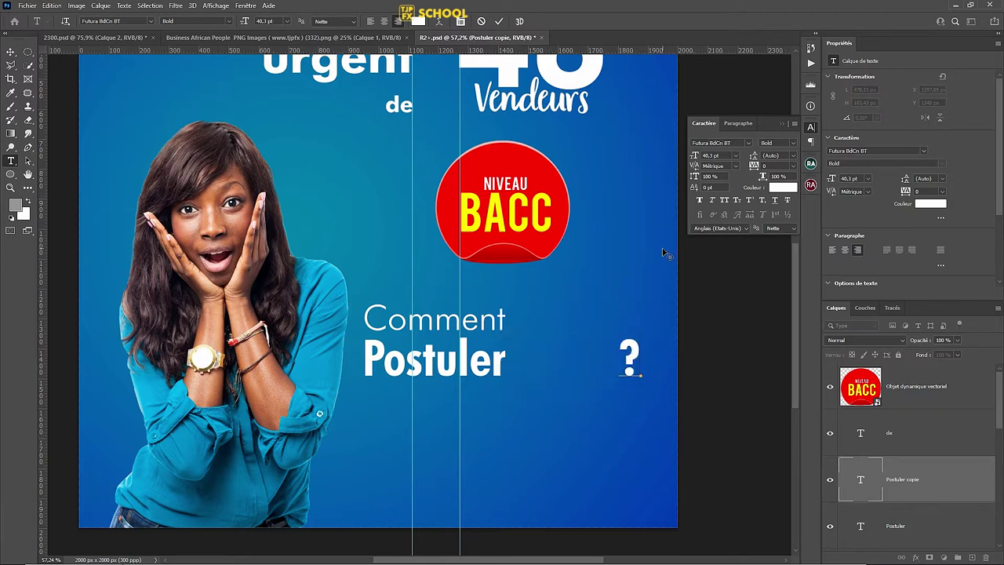
key("ctrl+Return")
key("v")
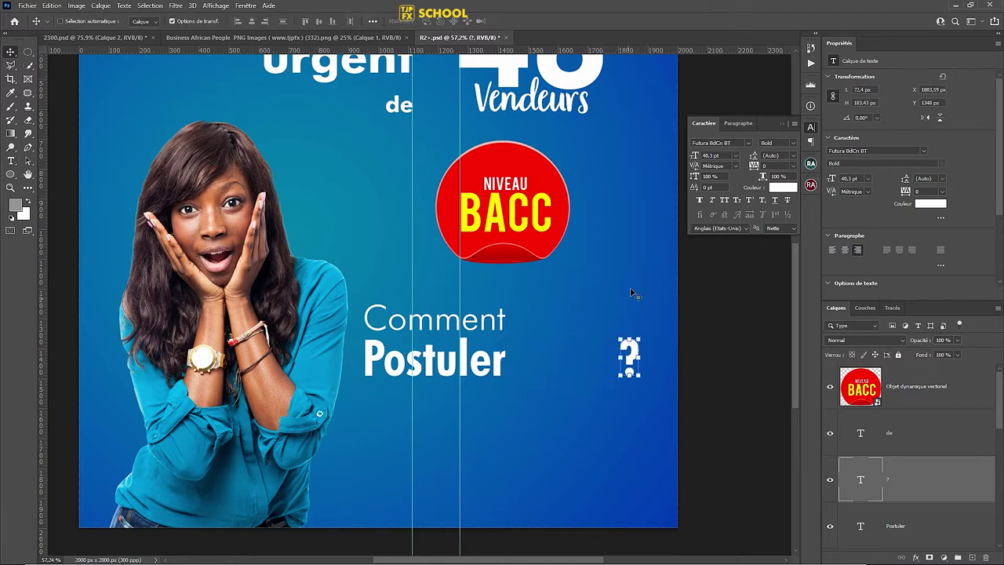
key("ctrl+t")
left_click_drag(618, 336, 590, 306)
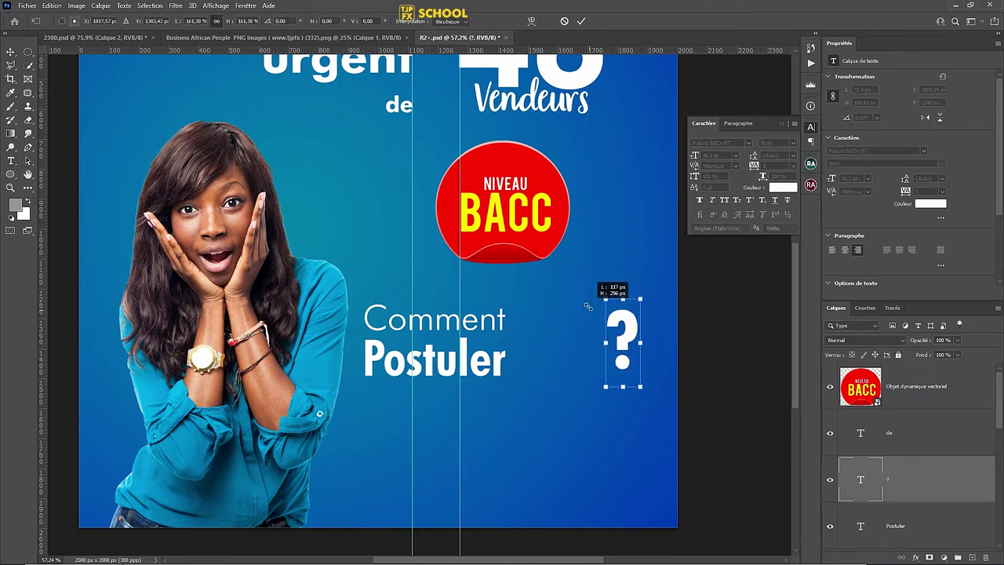
key("Return")
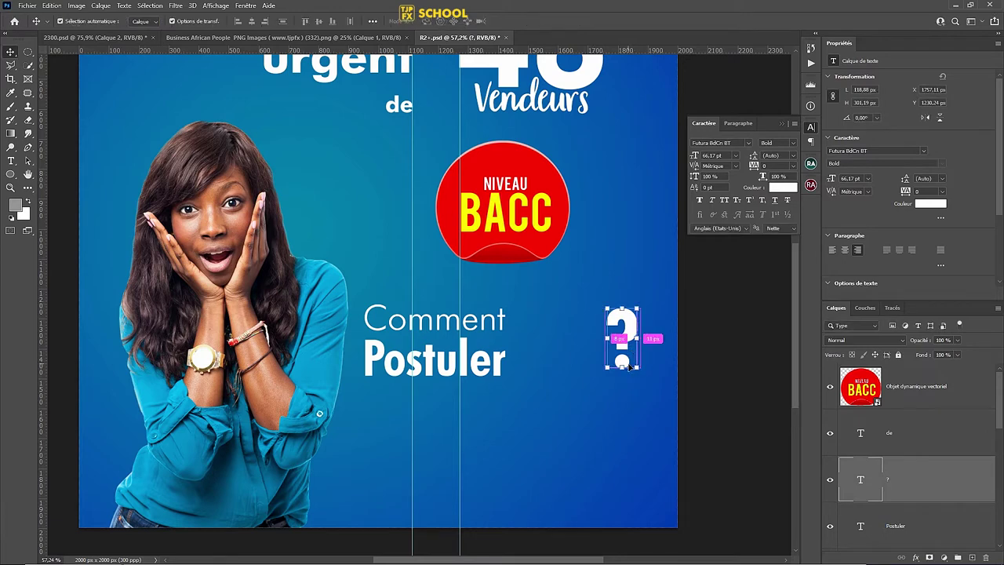
Flip the ? vertically and horizontally into ¿, move it beside Postuler, and save.
key("ctrl+t")
right_click(632, 354)
left_click(667, 539)
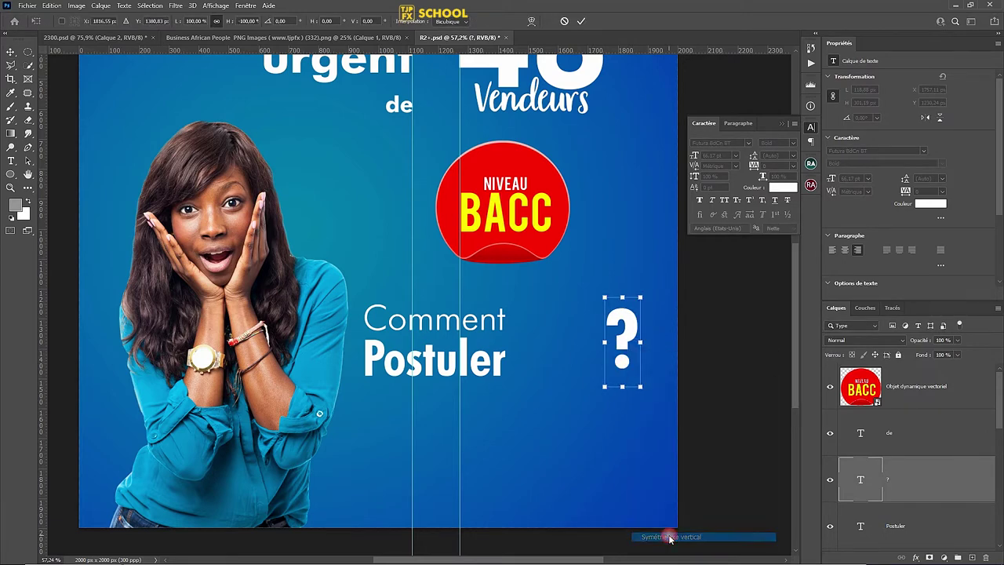
right_click(640, 364)
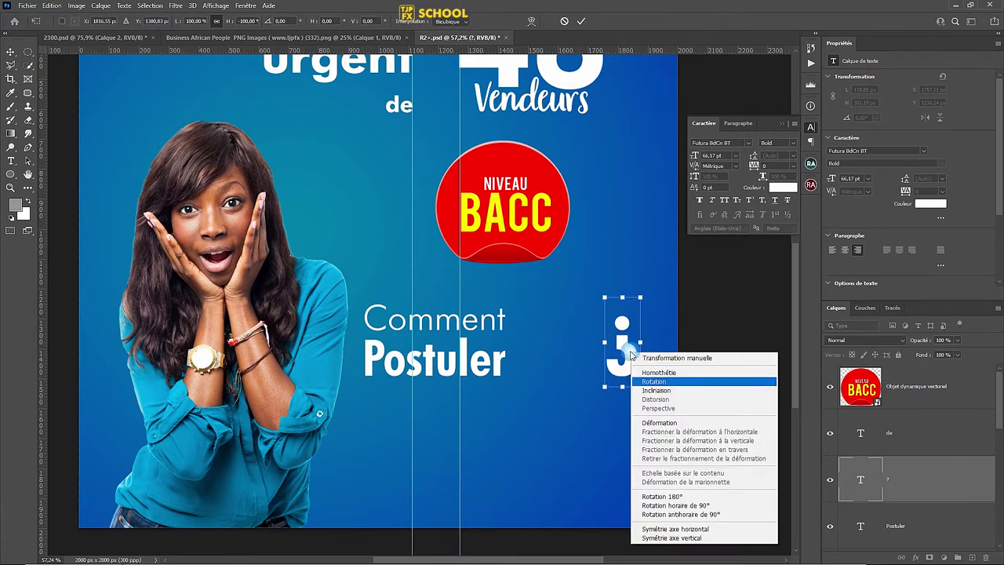
left_click(690, 525)
key("Return")
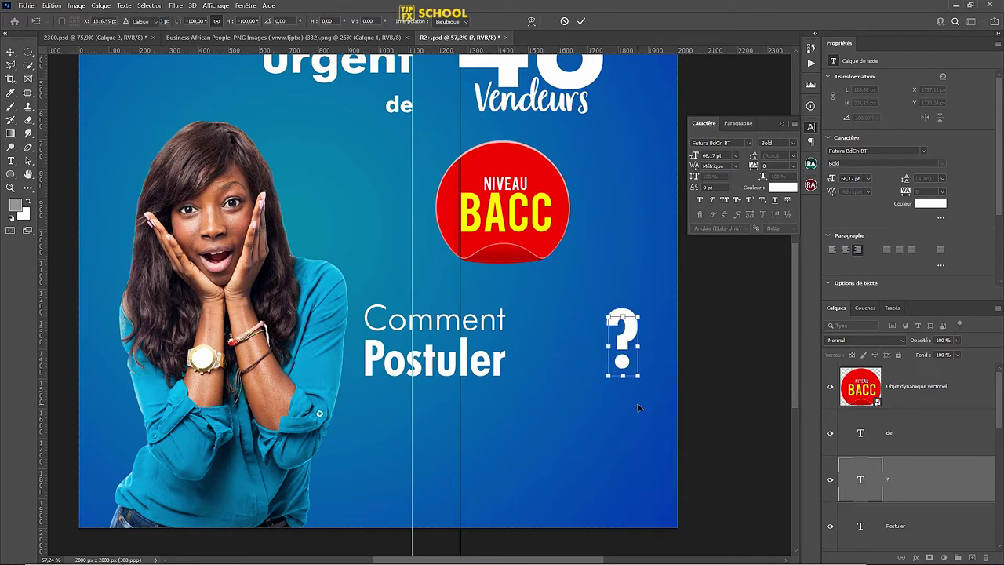
left_click_drag(620, 346, 533, 346)
key("ctrl+s")
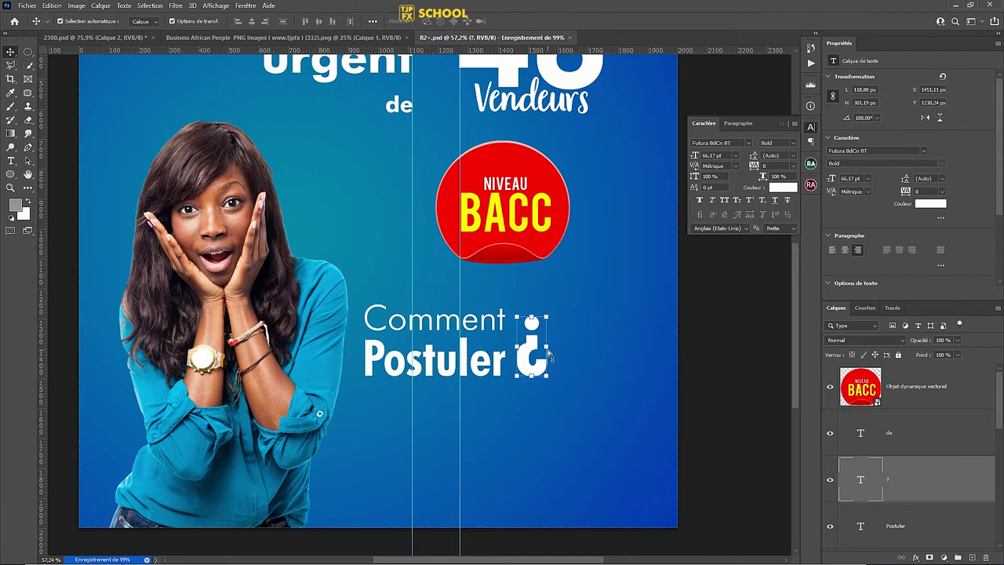
Scale down the Comment, Postuler and ¿ layers together, move them below the BACC badge, and save.
scroll(547, 349, "down", 2)
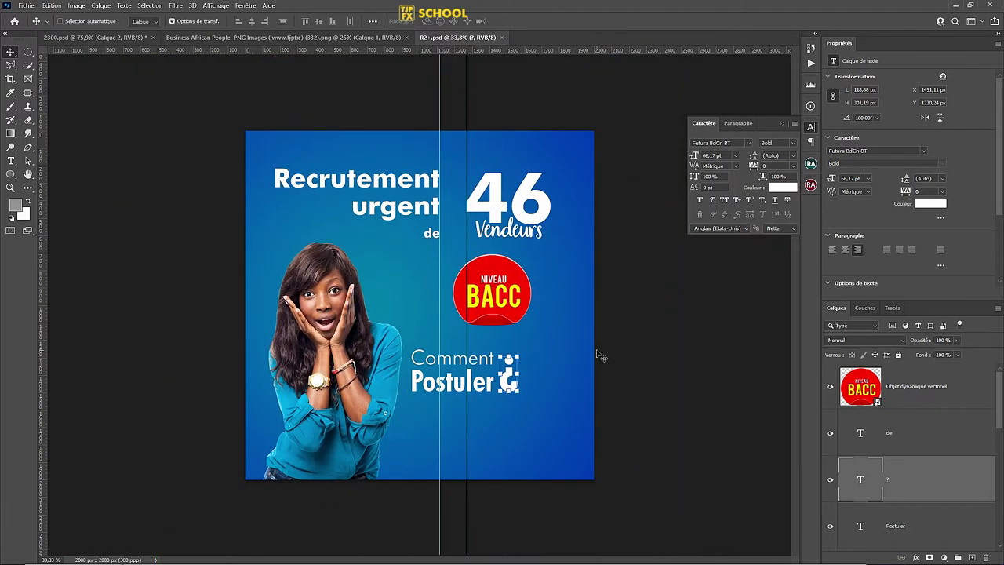
scroll(478, 386, "up", 1)
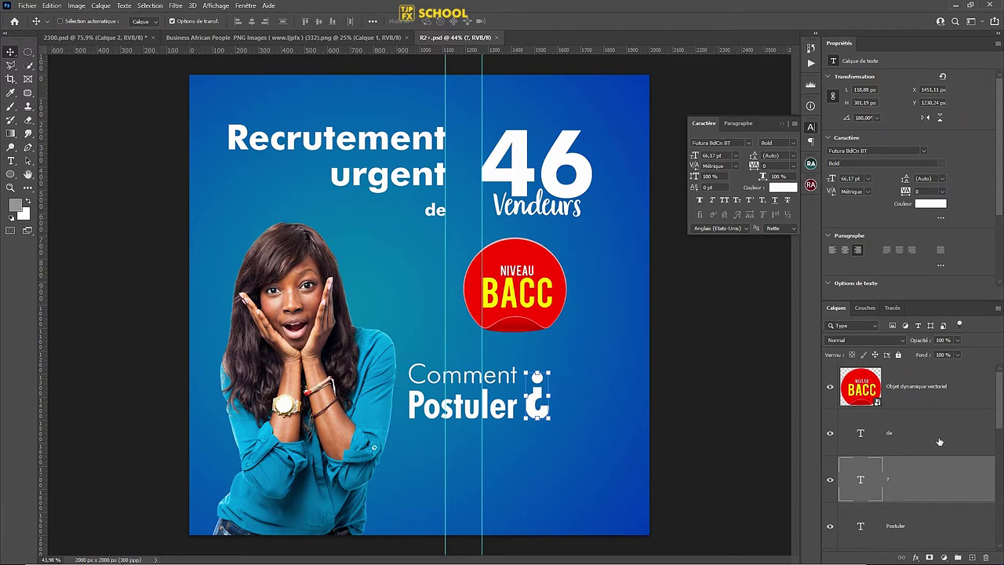
scroll(938, 444, "down", 1)
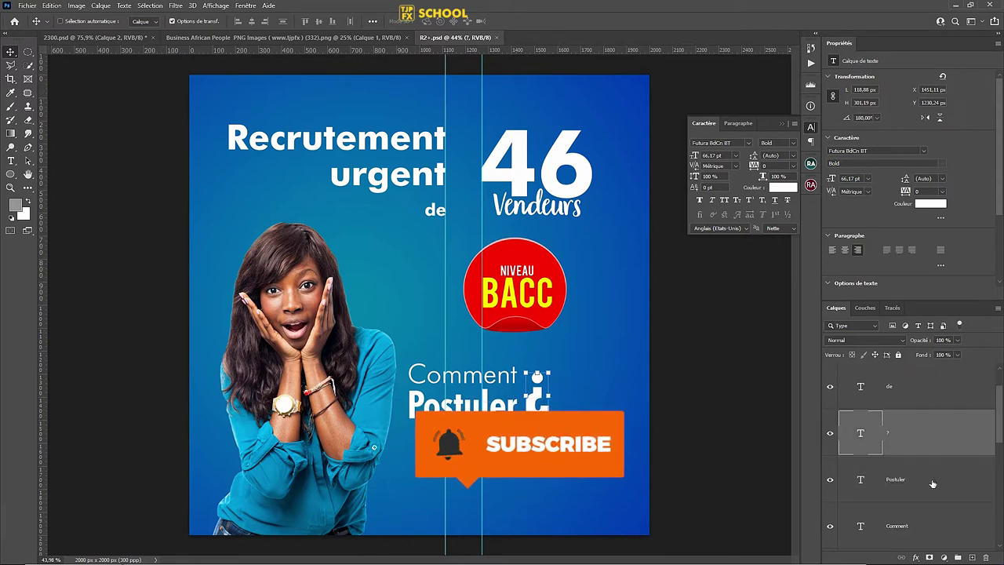
left_click(926, 530, "shift")
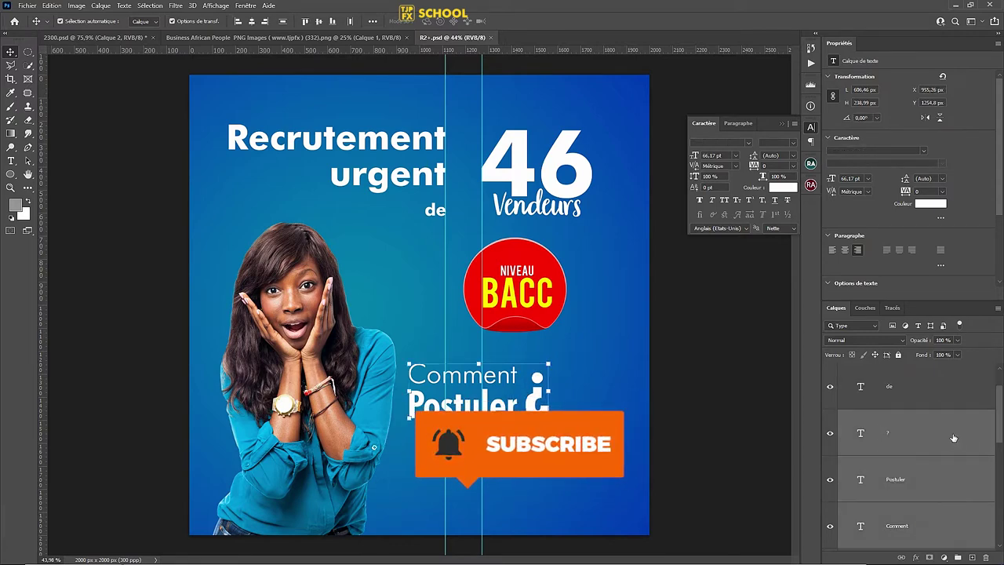
key("ctrl+t")
left_click_drag(548, 363, 525, 372)
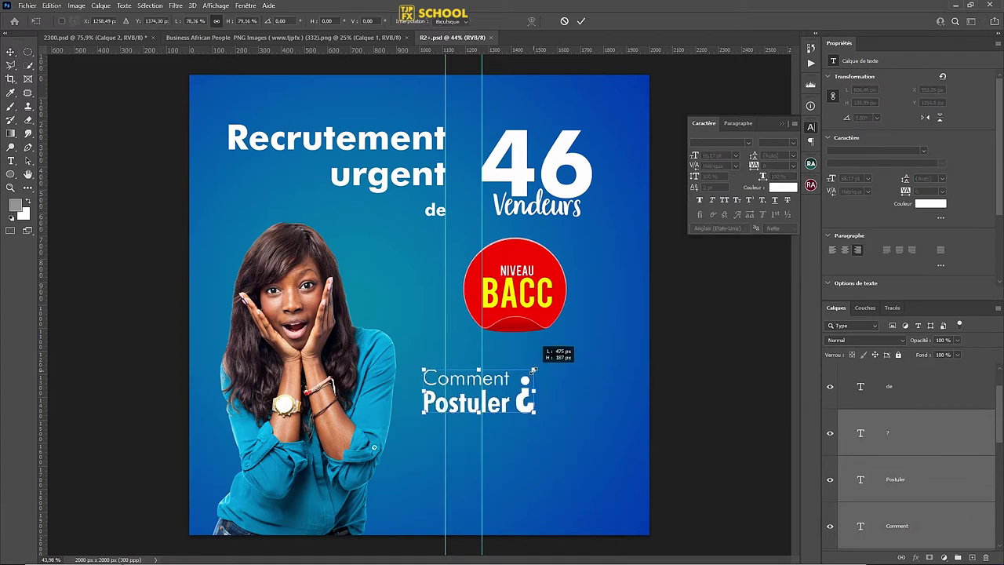
key("Return")
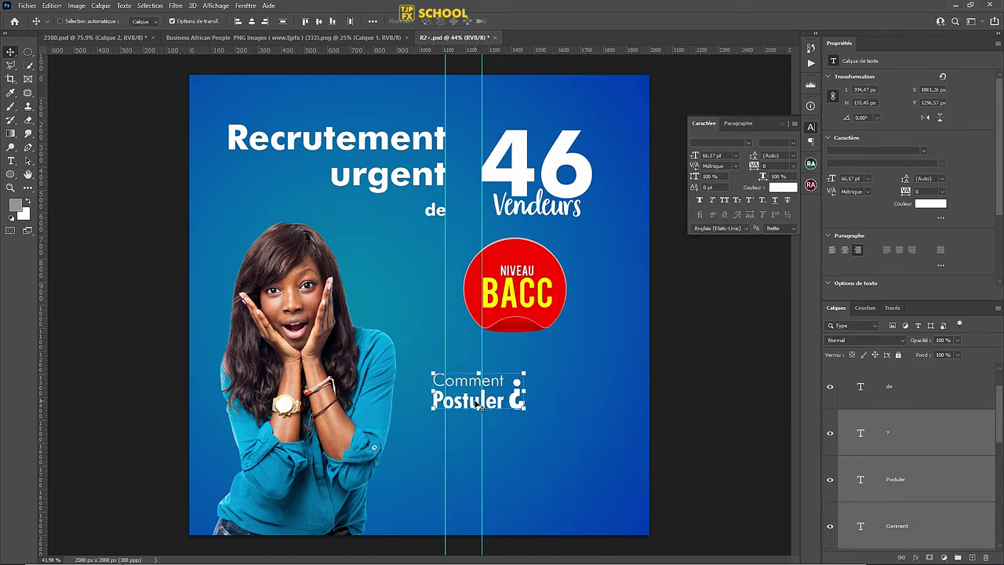
mouse_move(514, 401)
left_mouse_down()
mouse_move(558, 402)
mouse_move(490, 412)
mouse_move(517, 381)
left_mouse_up()
key("ctrl+s")
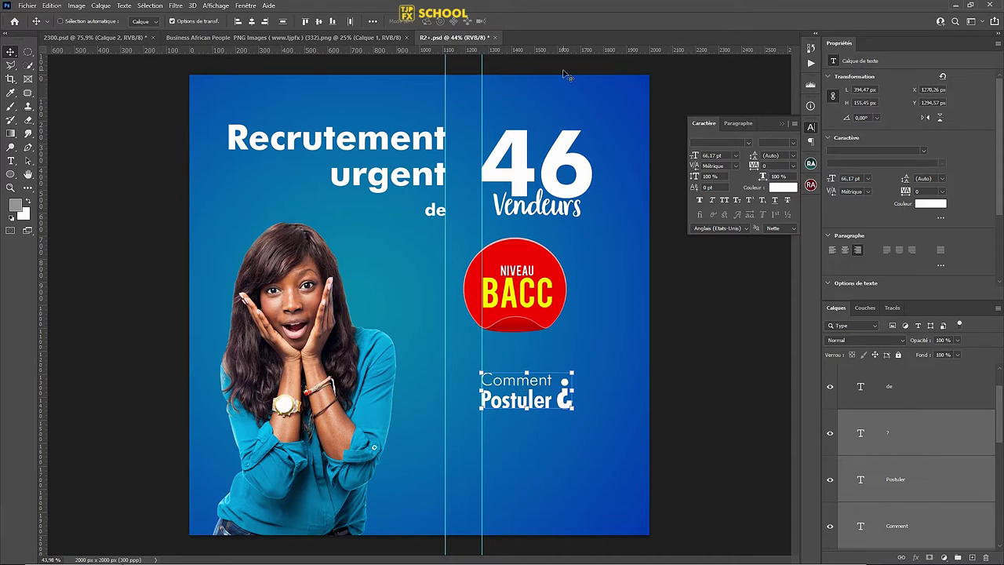
Bring the phone mockup from 2300.psd into the poster as smart object Calque 2 and shrink it.
left_click(116, 38)
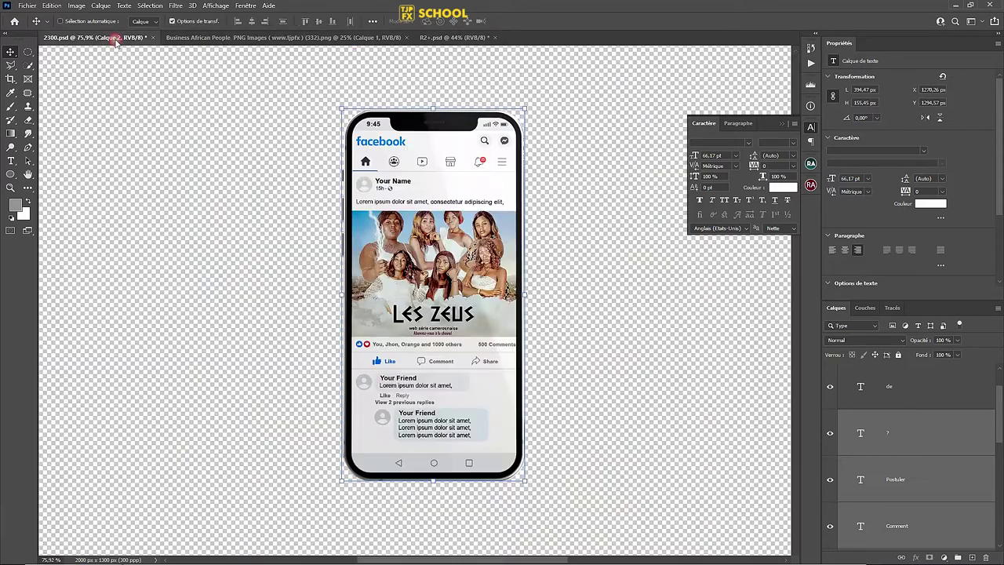
mouse_move(467, 155)
left_mouse_down()
mouse_move(422, 35)
mouse_move(427, 77)
left_mouse_up()
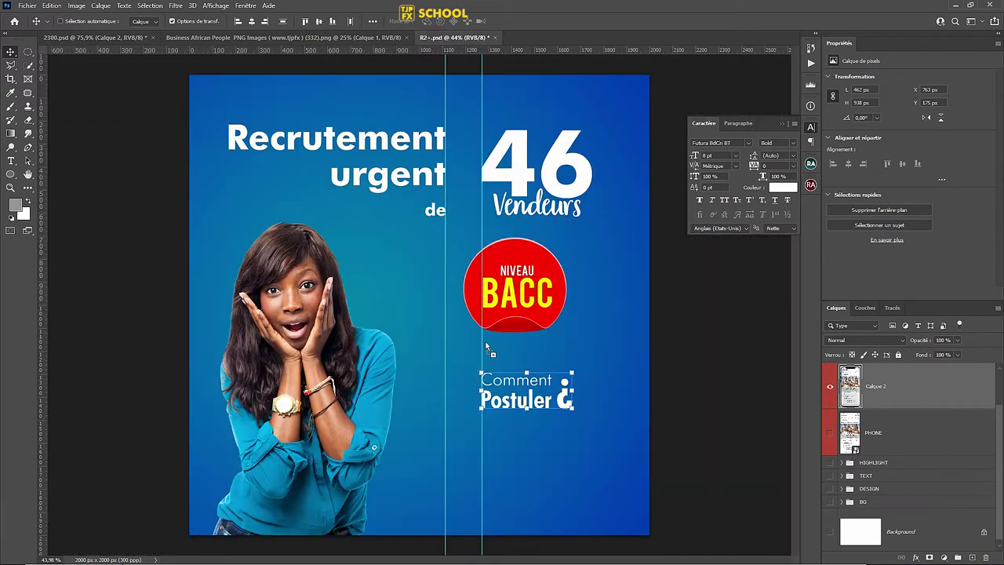
left_click_drag(486, 347, 577, 388)
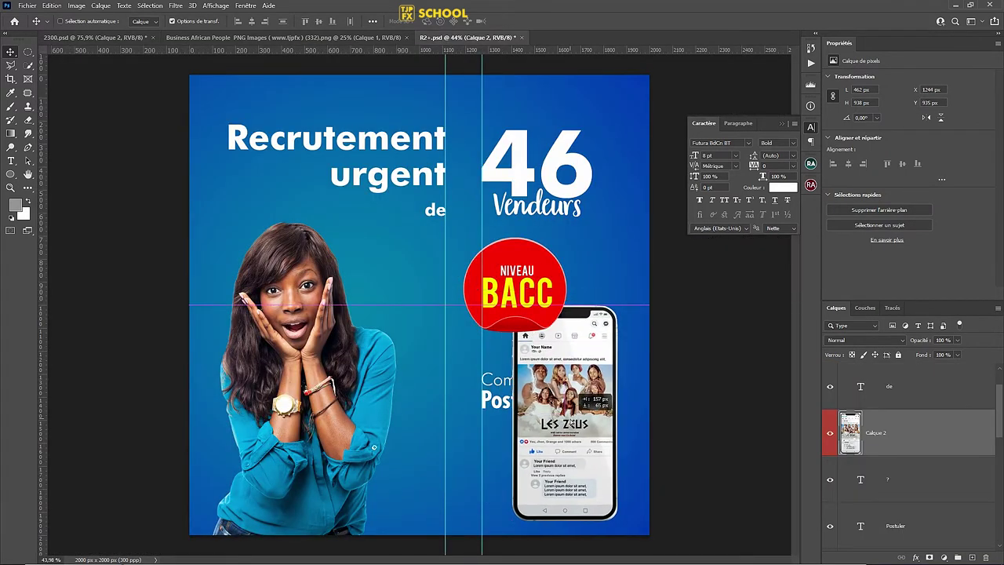
right_click(949, 430)
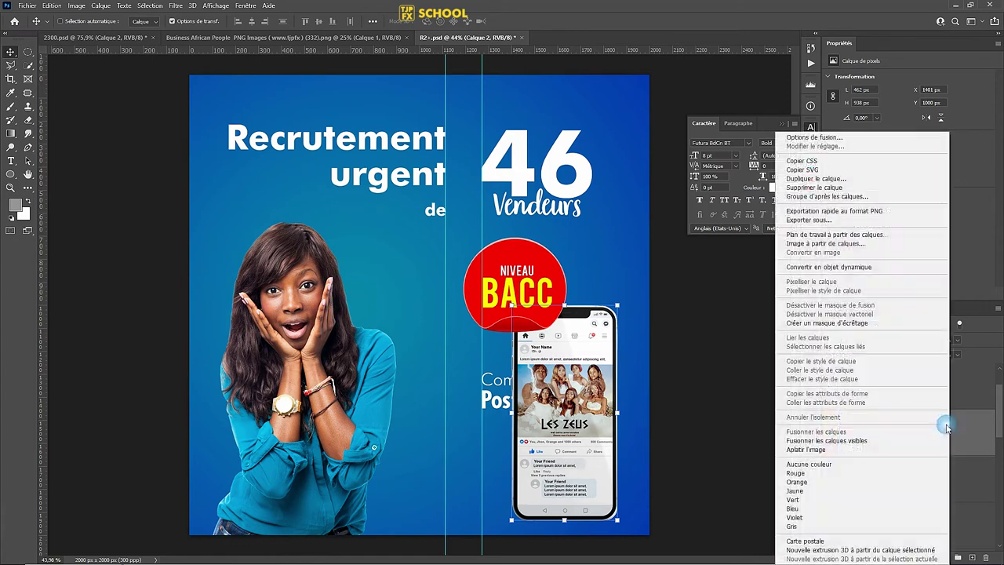
left_click(881, 271)
mouse_move(619, 302)
left_mouse_down()
mouse_move(580, 362)
mouse_move(582, 382)
left_mouse_up()
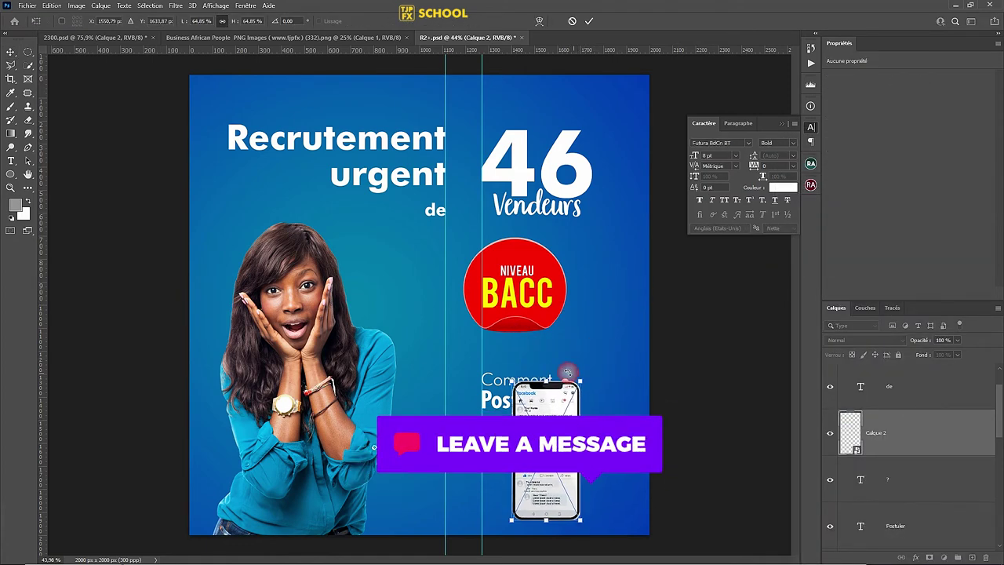
key("Return")
scroll(587, 379, "up", 3)
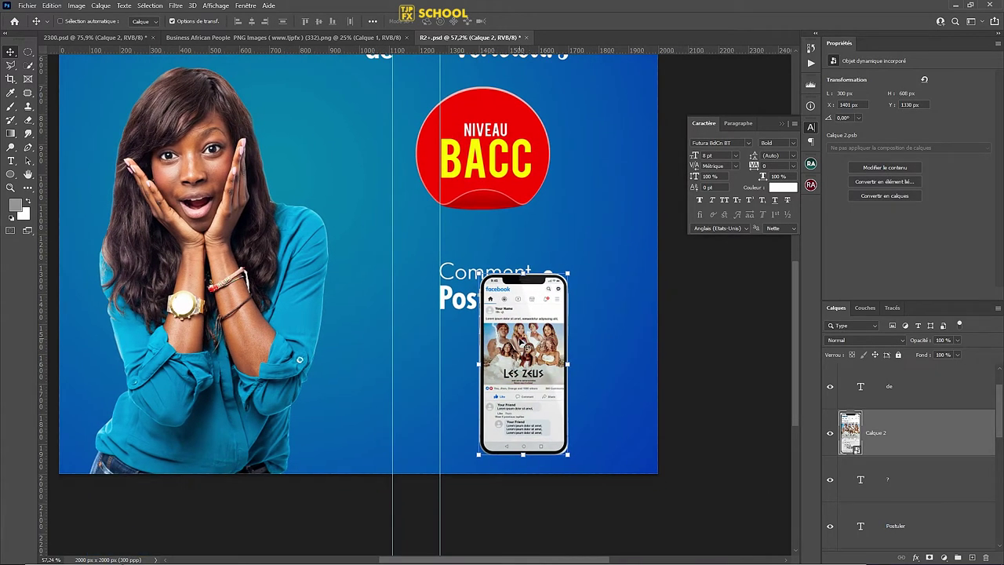
Nudge the phone right, then move and scale down the Comment Postuler ¿ text beside the woman.
left_click_drag(520, 343, 548, 342)
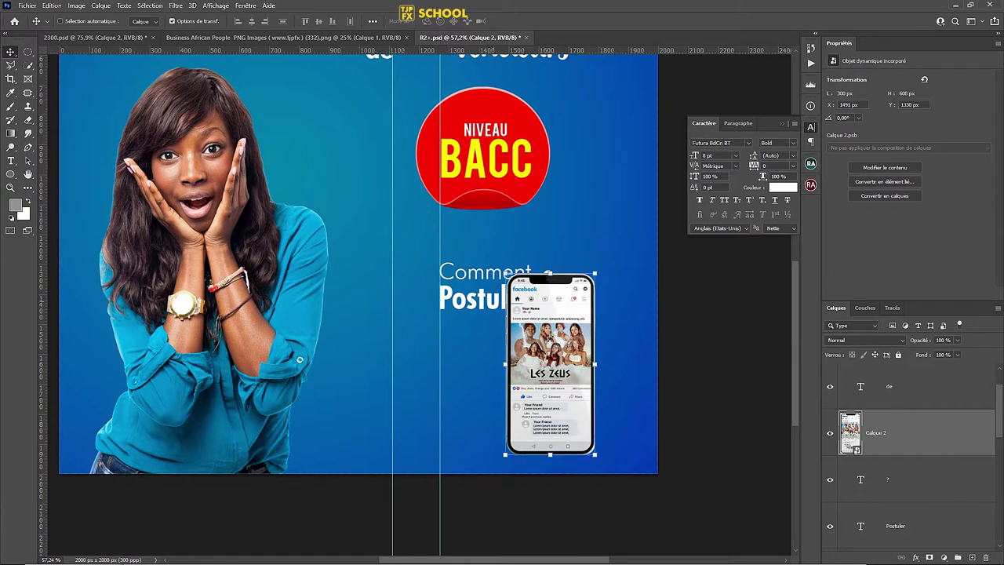
left_click(493, 306)
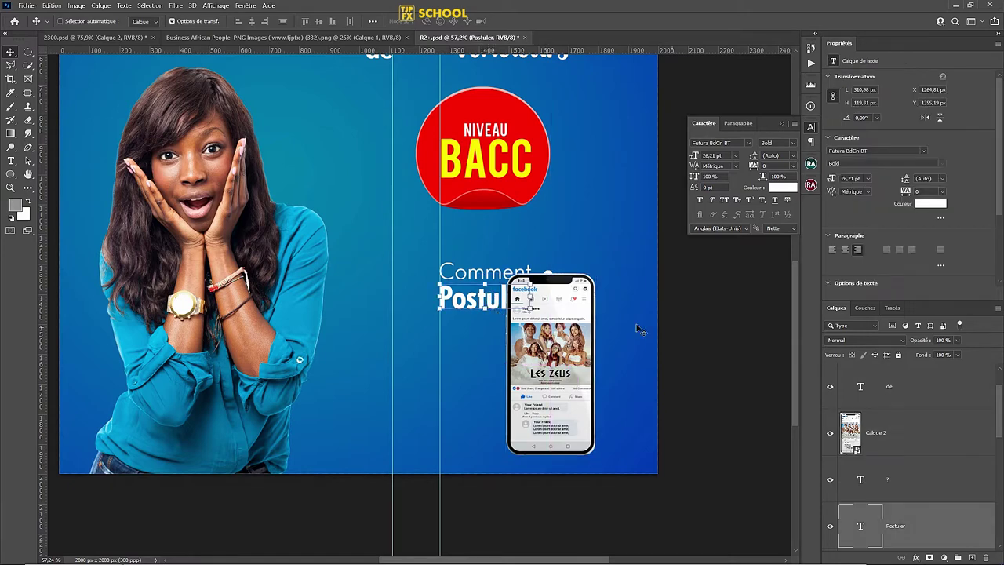
scroll(951, 459, "down", 1)
left_click(932, 524, "shift")
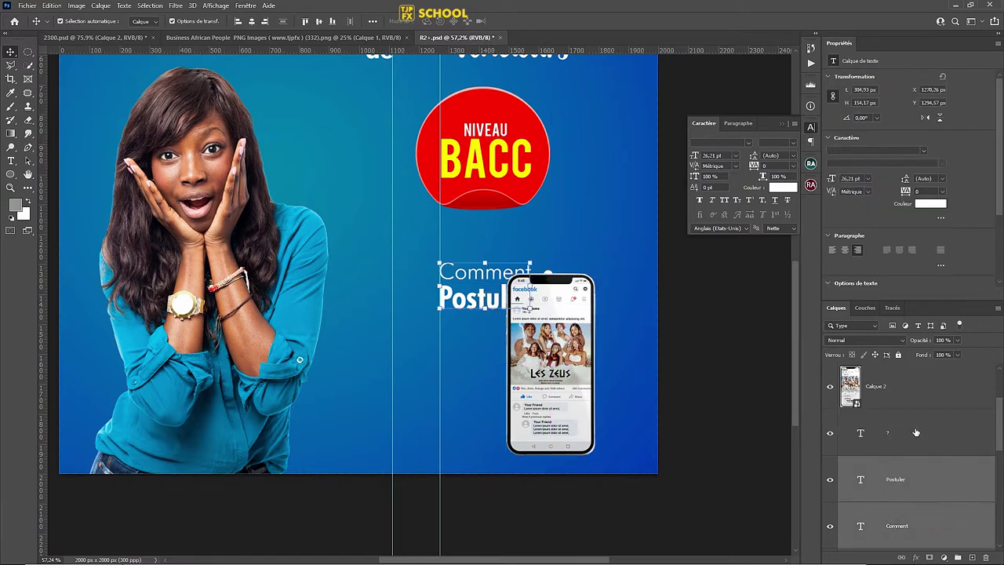
left_click(913, 430, "shift")
left_click_drag(480, 304, 399, 312)
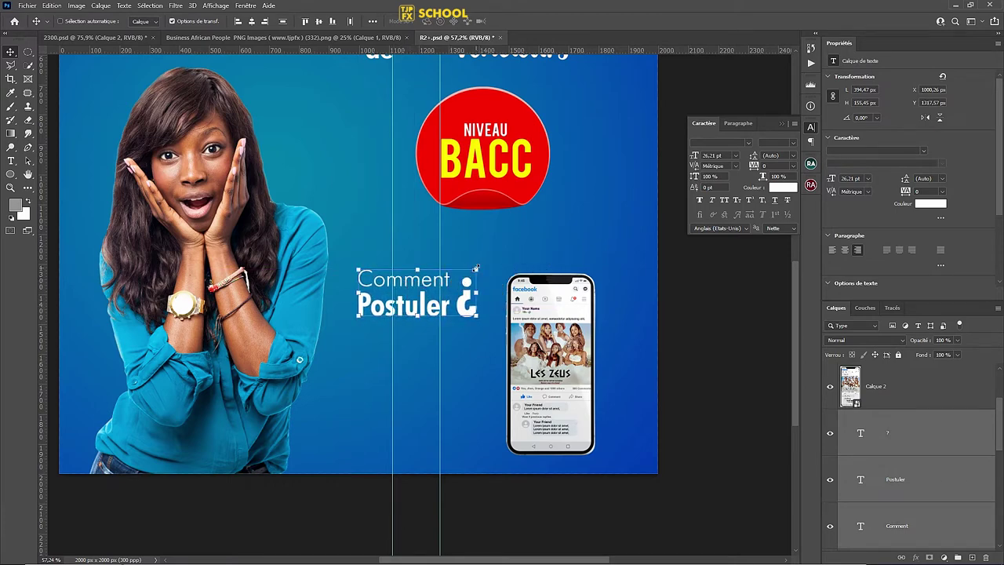
left_click_drag(476, 269, 453, 278)
left_click_drag(413, 313, 426, 312)
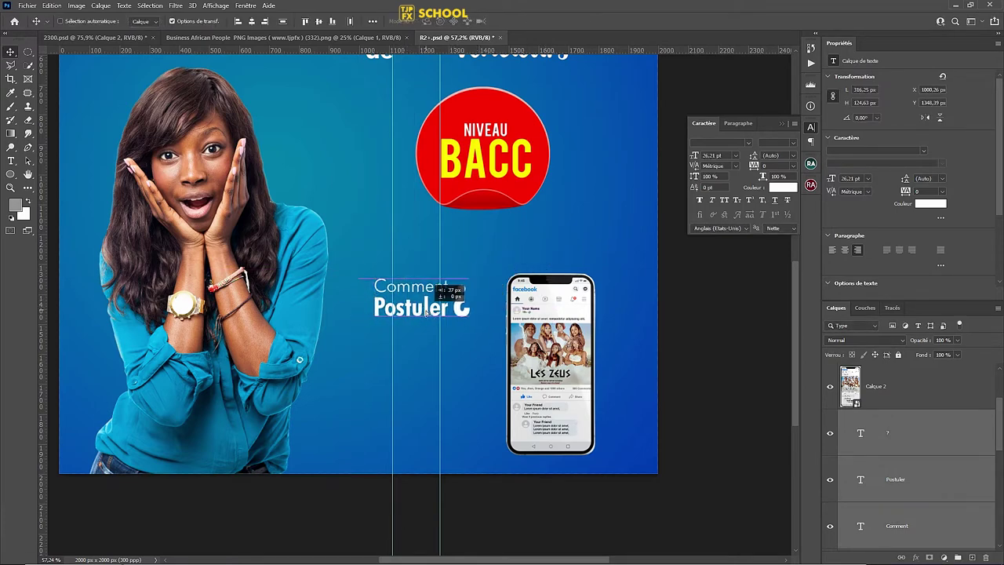
scroll(542, 376, "up", 2)
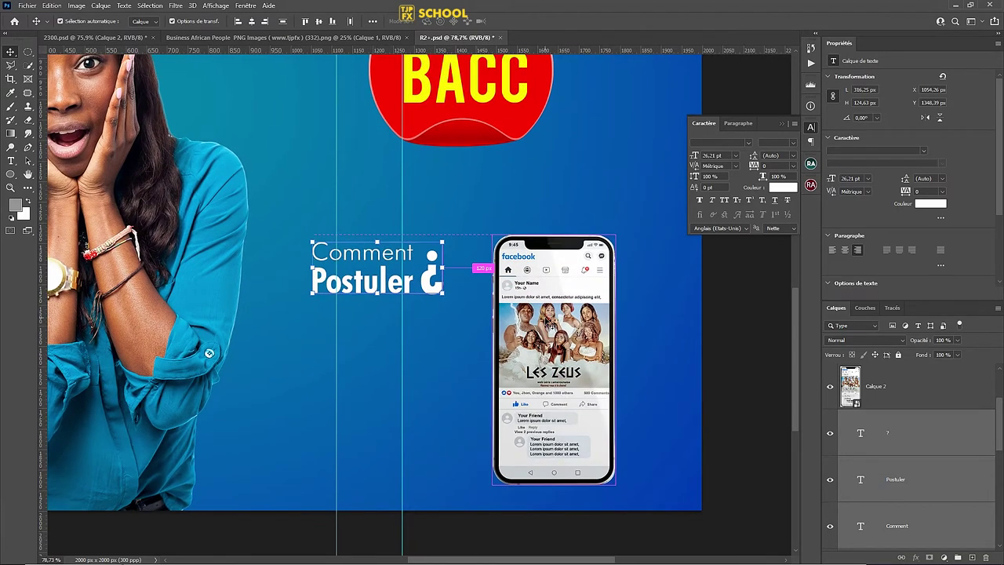
Shrink the phone mockup to about 263 × 533 px and hide the transform controls.
left_click(554, 361)
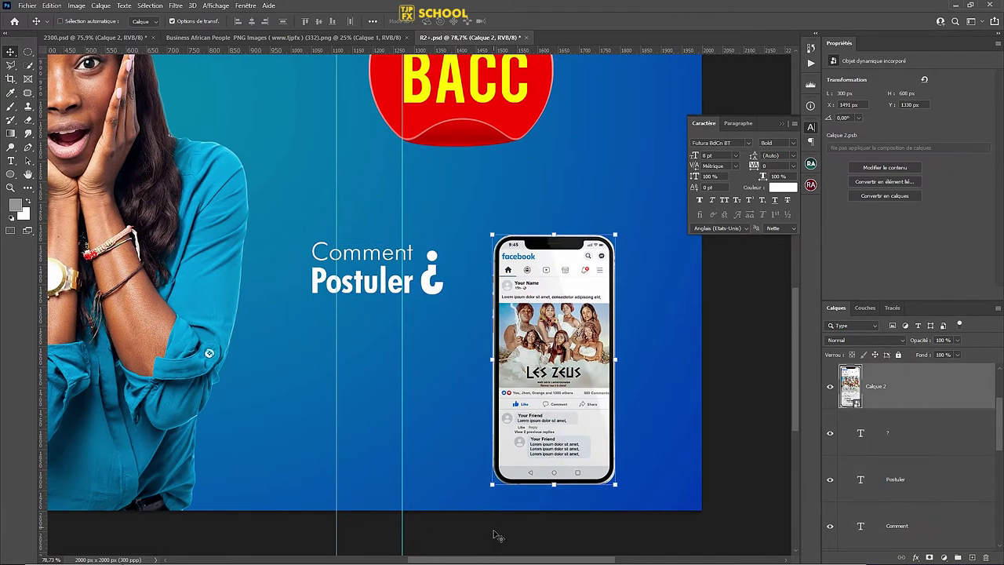
left_click_drag(496, 481, 509, 454)
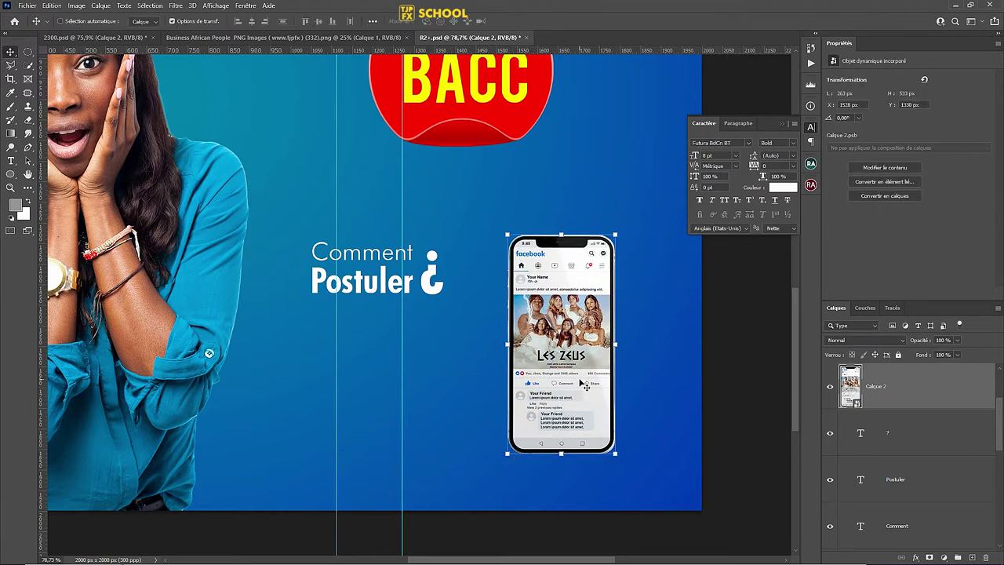
scroll(586, 387, "down", 5)
scroll(565, 377, "up", 2)
scroll(563, 375, "up", 2)
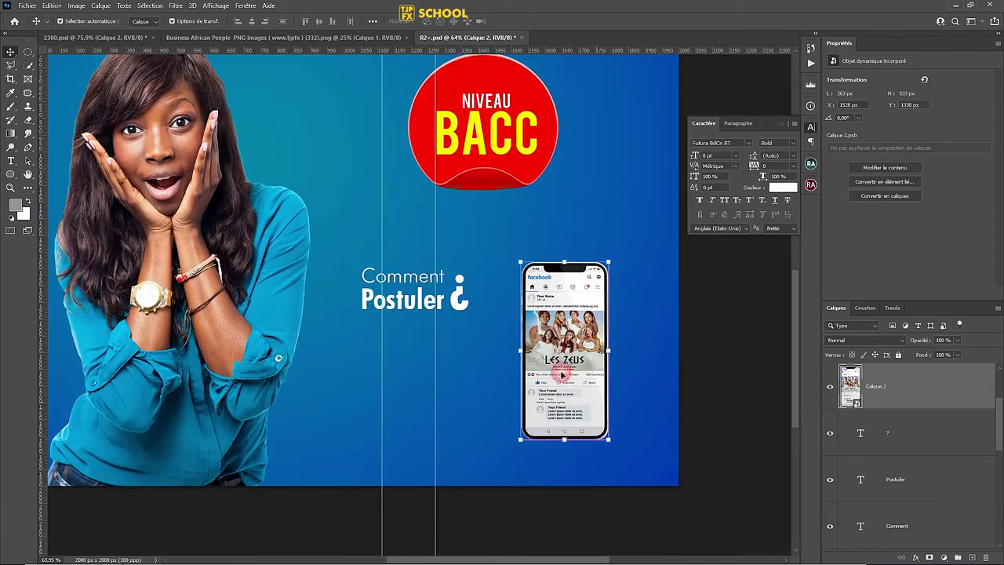
left_click_drag(572, 465, 614, 464)
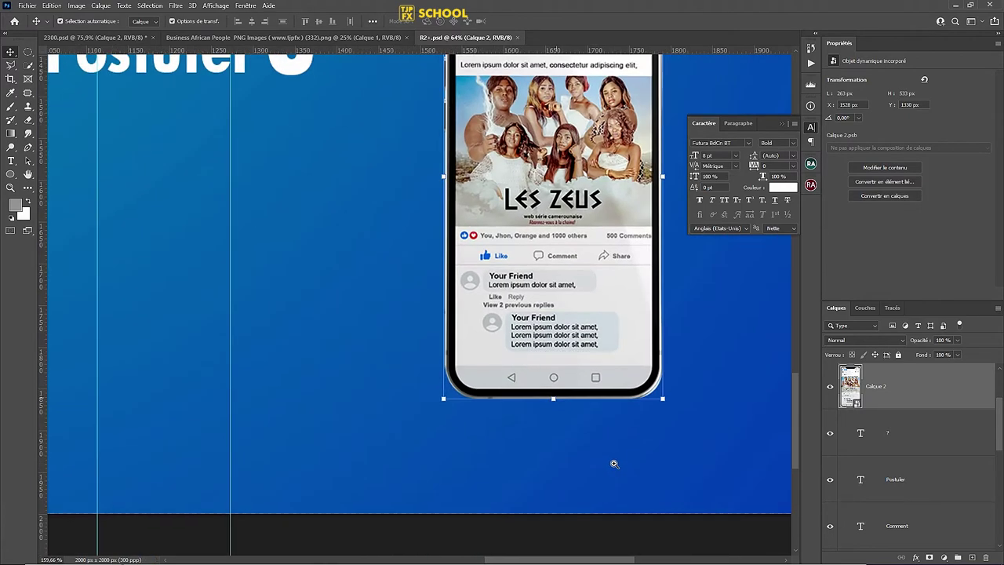
left_click(214, 22)
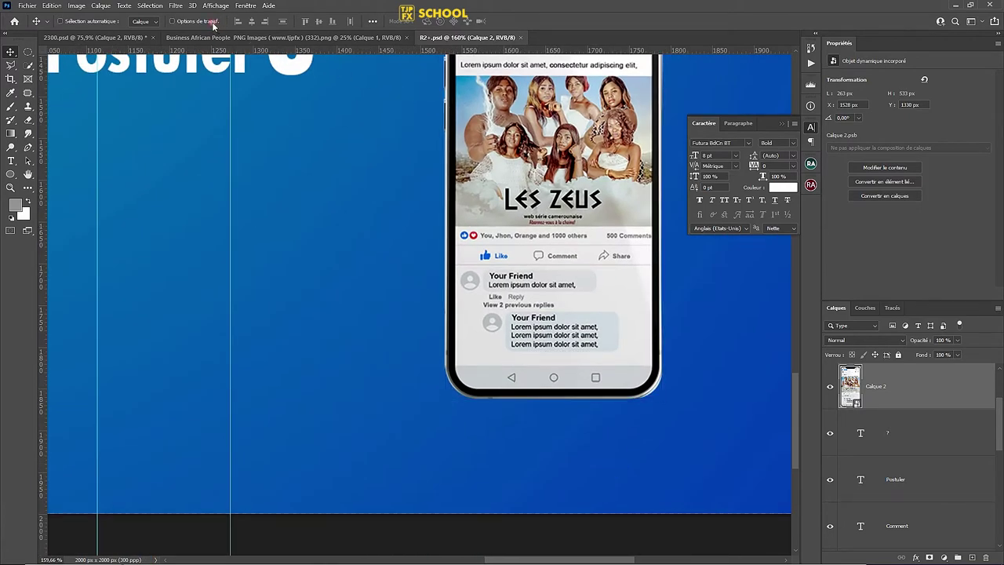
key("ctrl+0")
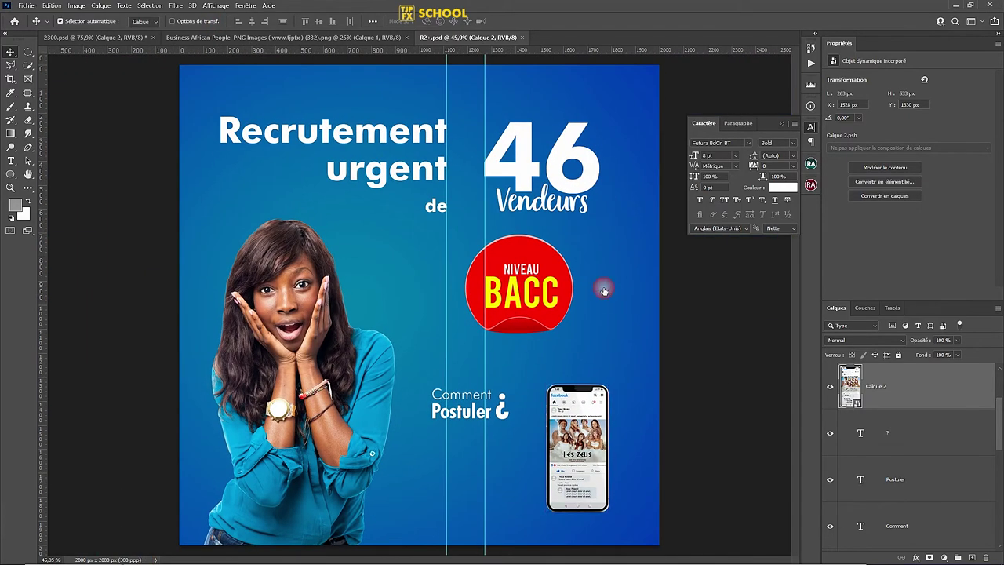
scroll(983, 444, "down", 5)
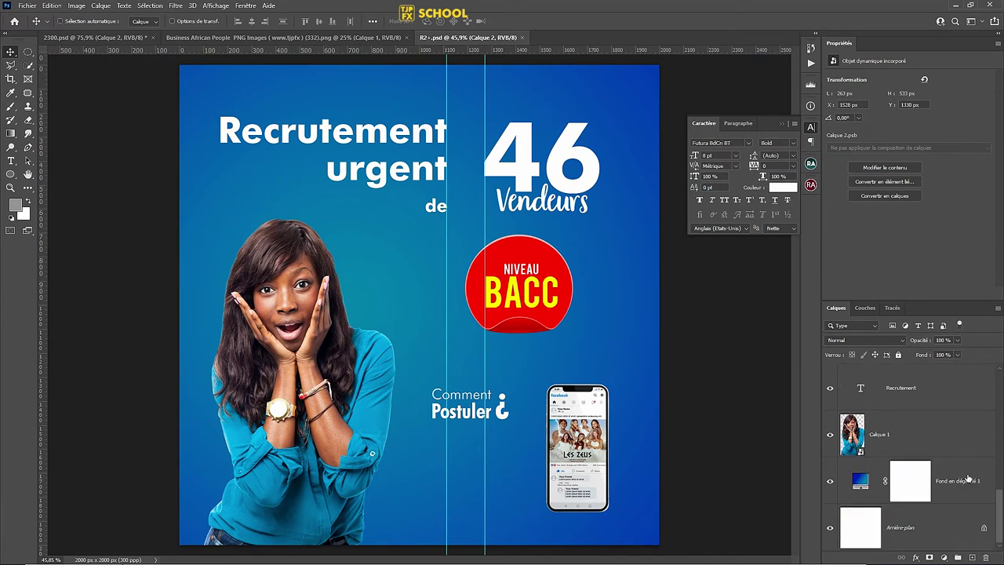
On a new layer above the gradient, draw a grey rectangle band about 408 px tall across the poster bottom.
left_click(971, 477)
left_click(973, 556)
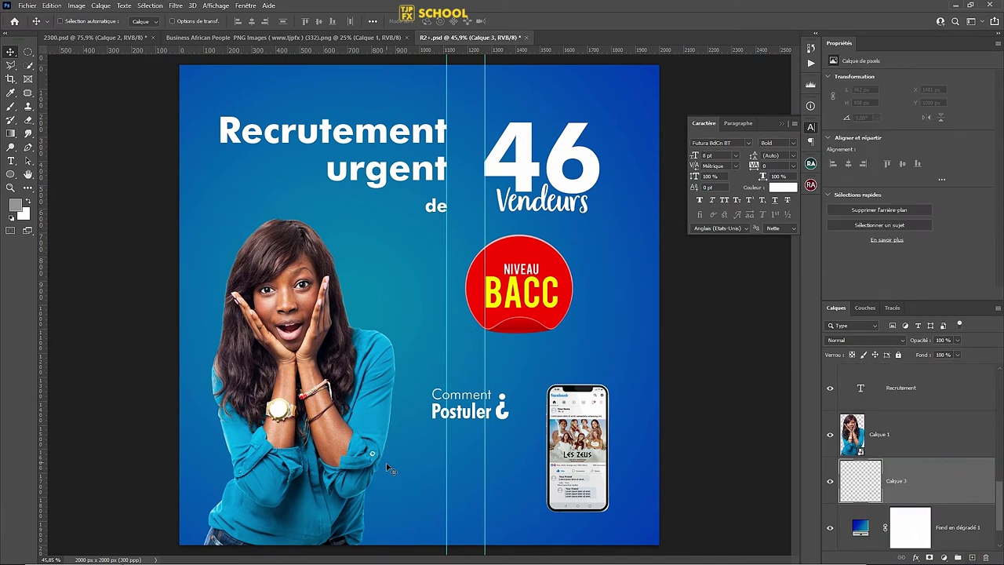
key("m")
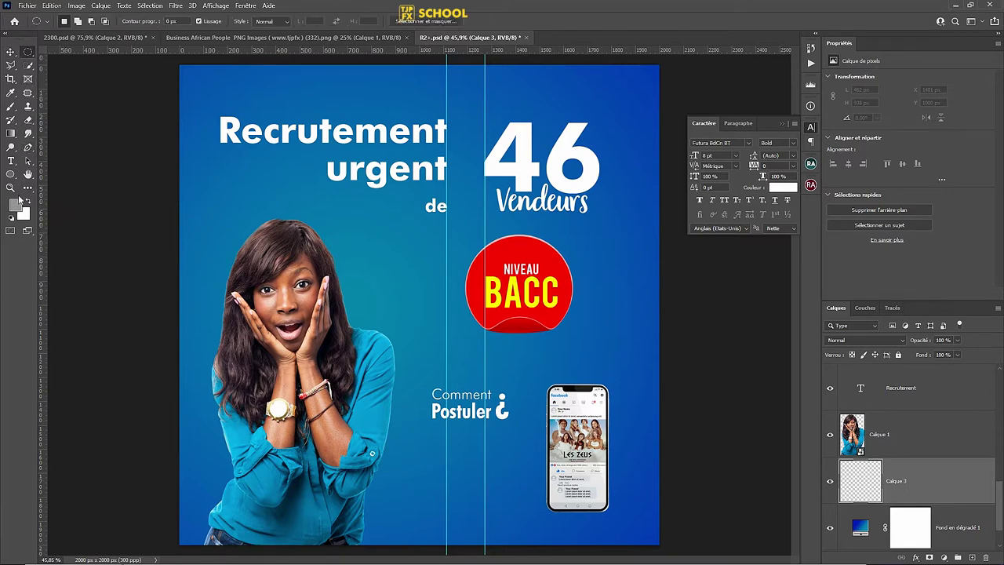
right_click(12, 178)
left_click(55, 174)
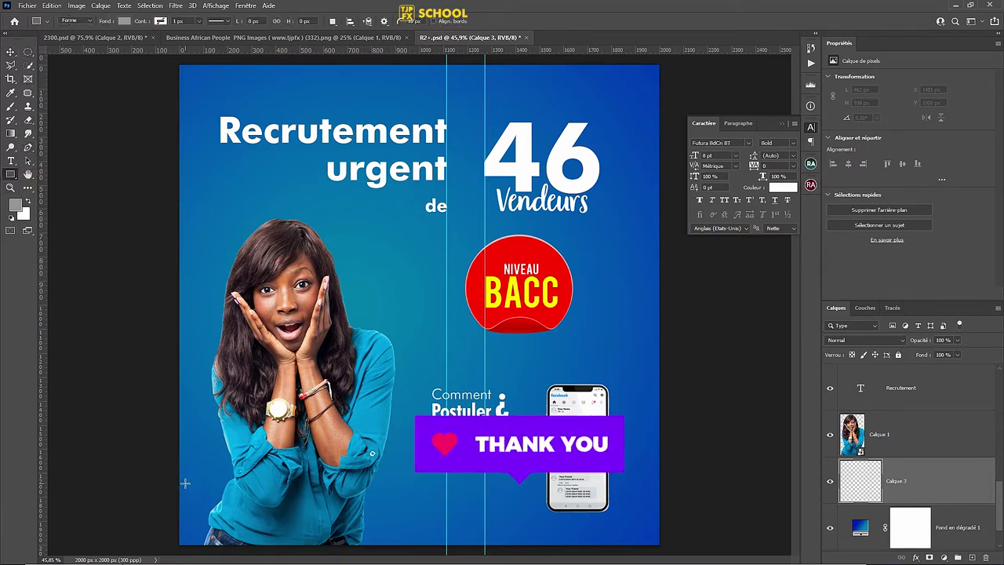
left_click_drag(136, 477, 699, 549)
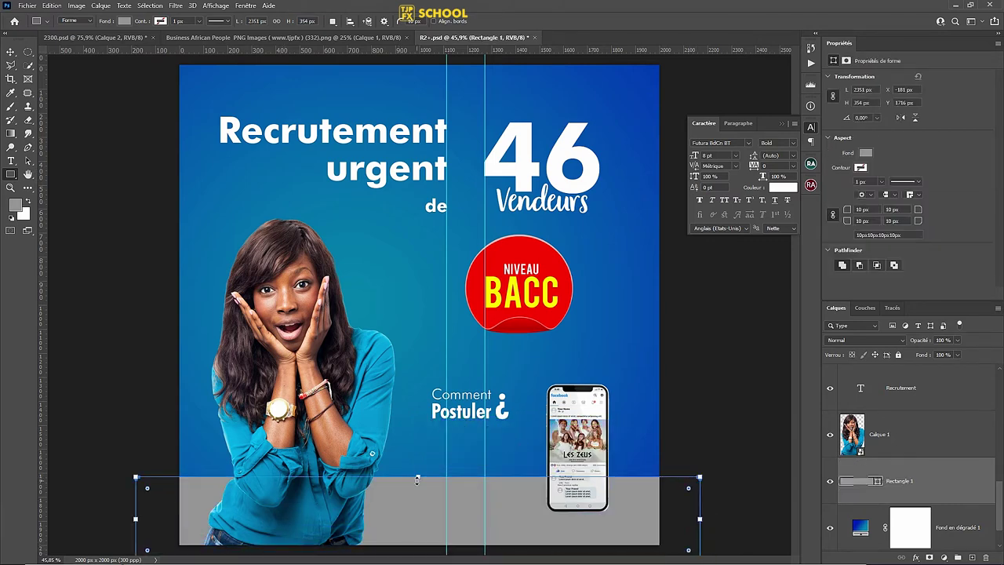
left_click_drag(416, 477, 418, 465)
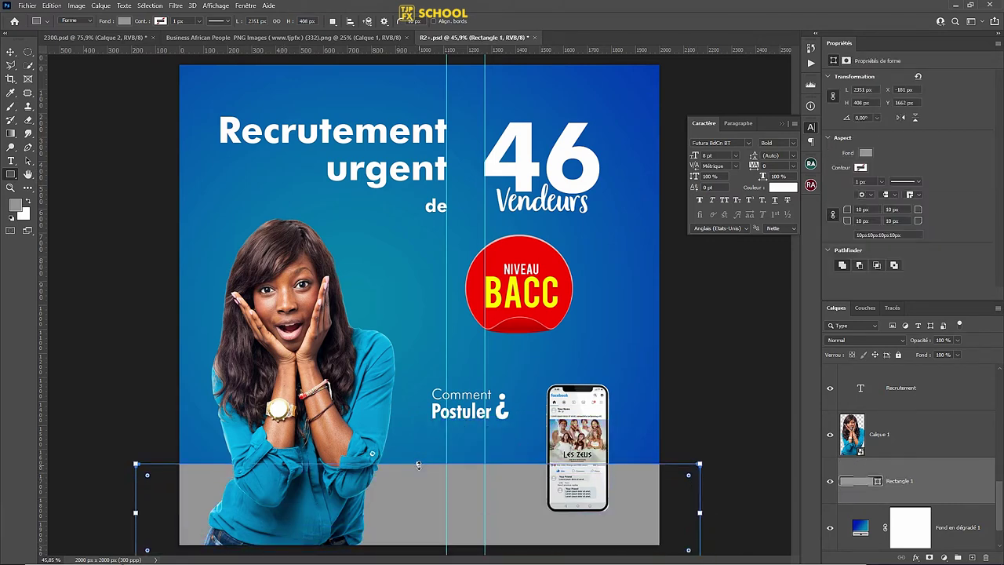
Move the phone mockup lower and right over the grey band, then save.
key("v")
left_click(583, 441)
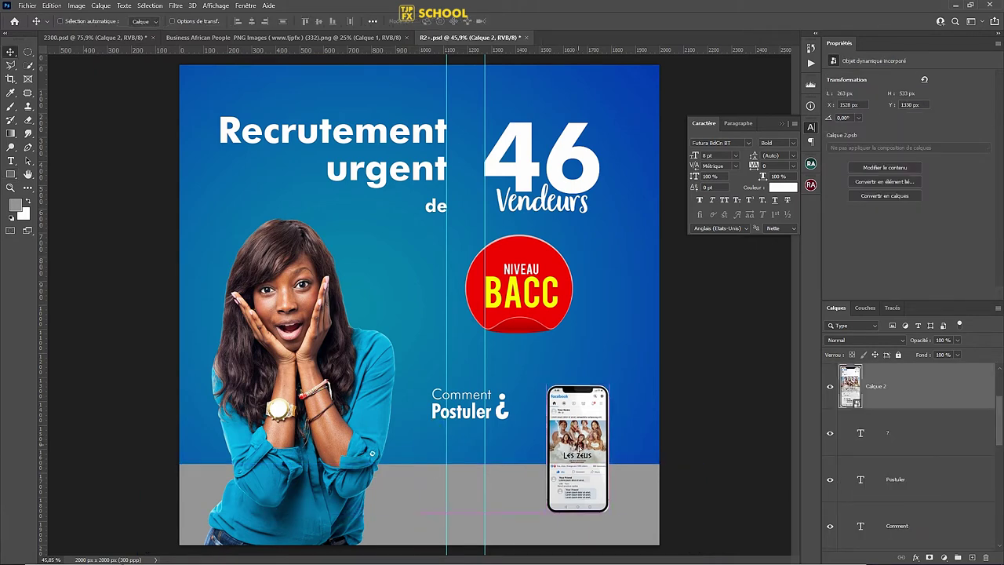
left_click_drag(577, 444, 600, 462)
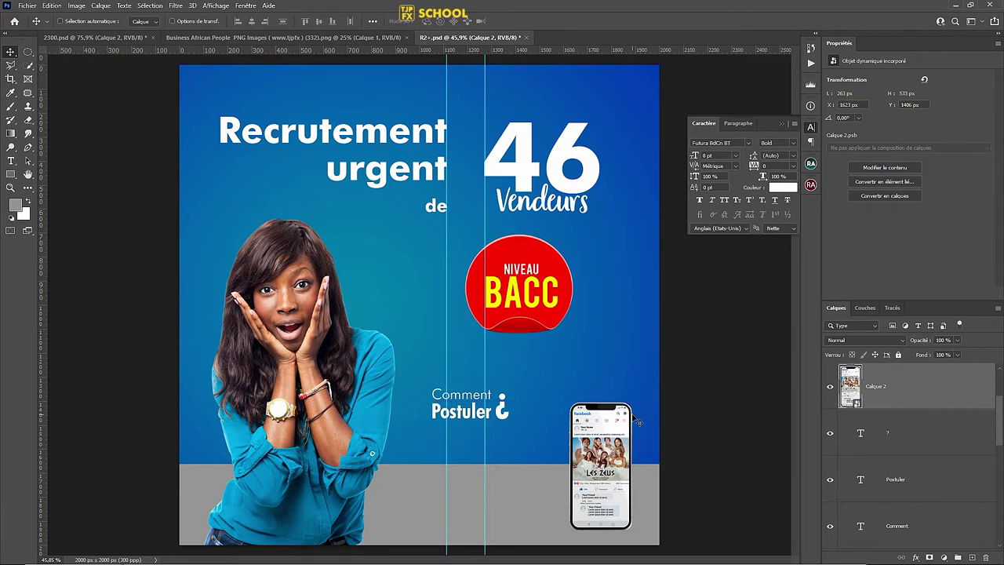
key("ctrl+s")
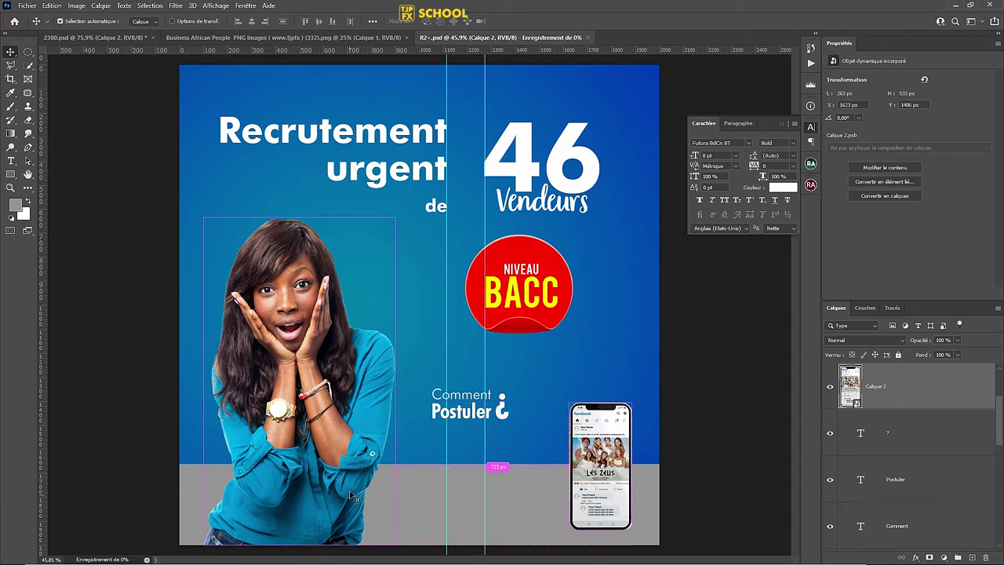
Draw a large ellipse over the woman's face and remove its fill.
left_click(10, 173)
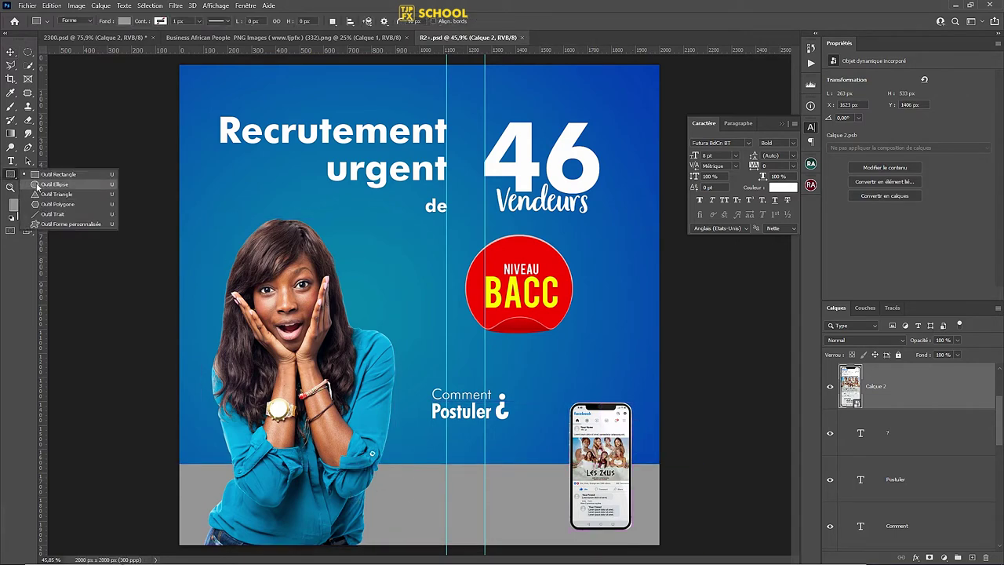
left_click(53, 185)
left_click_drag(295, 184, 546, 429)
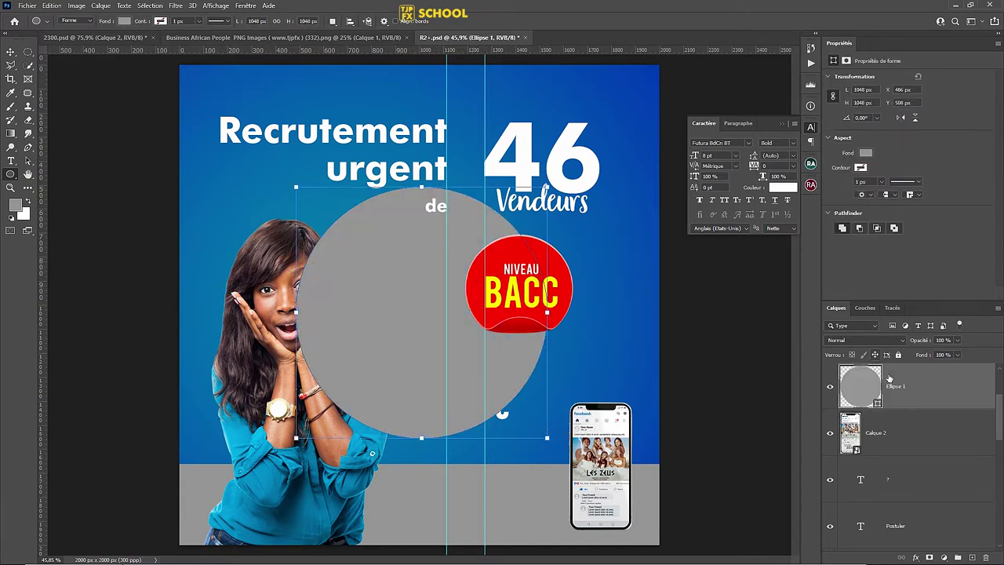
left_click(124, 22)
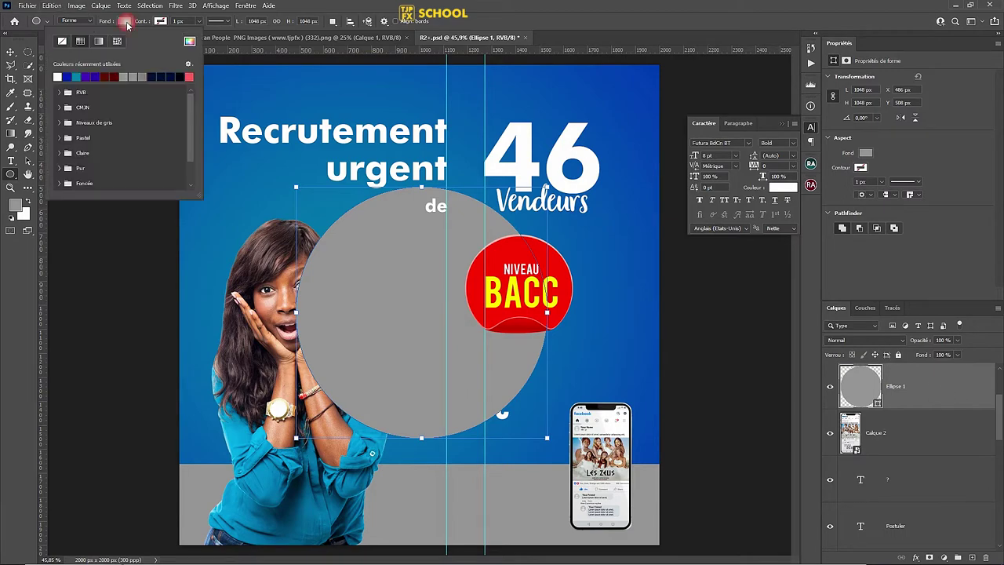
left_click(60, 39)
Set the ellipse's outline colour to yellow #ffc926.
left_click(161, 21)
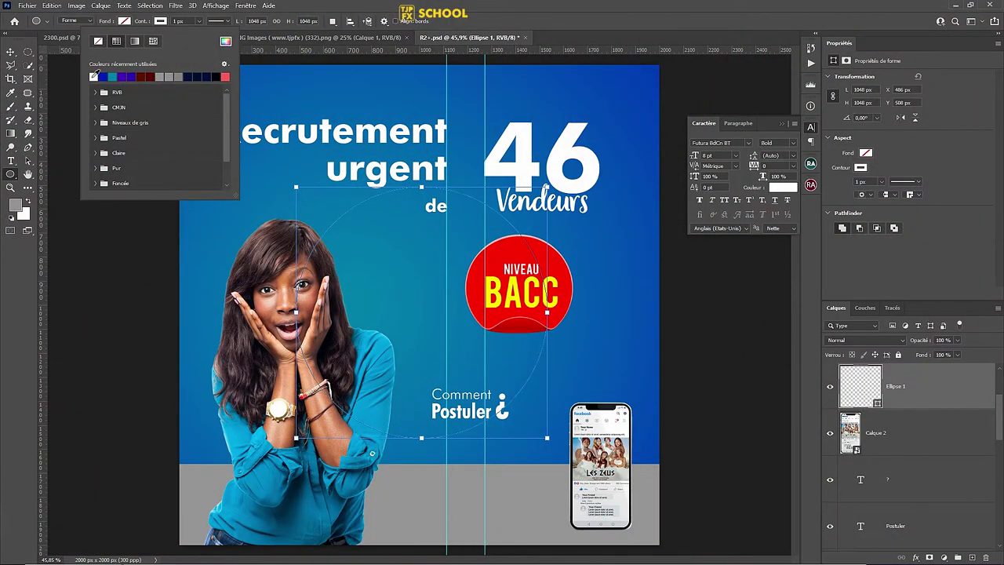
left_click(225, 42)
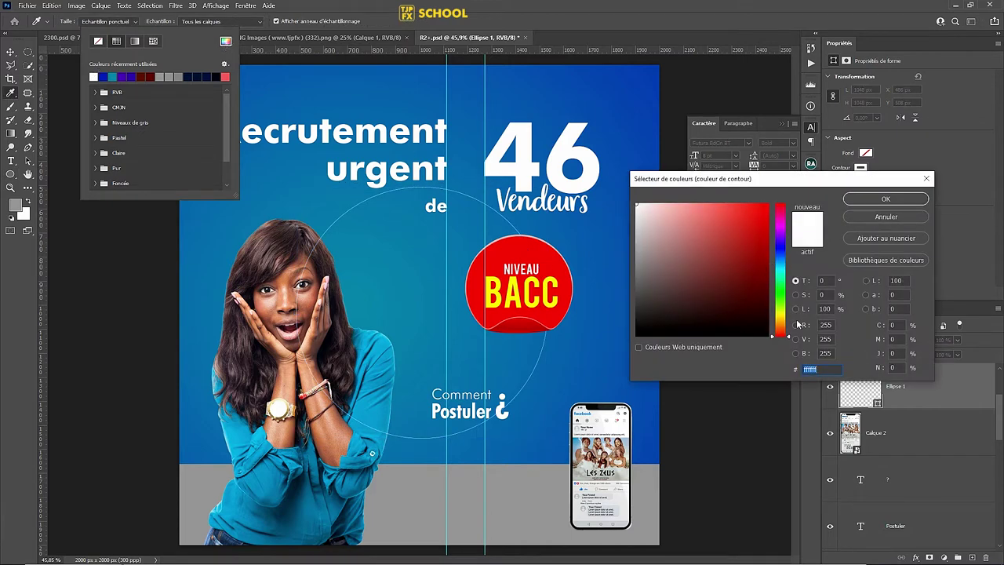
left_click_drag(783, 324, 782, 319)
left_click(748, 205)
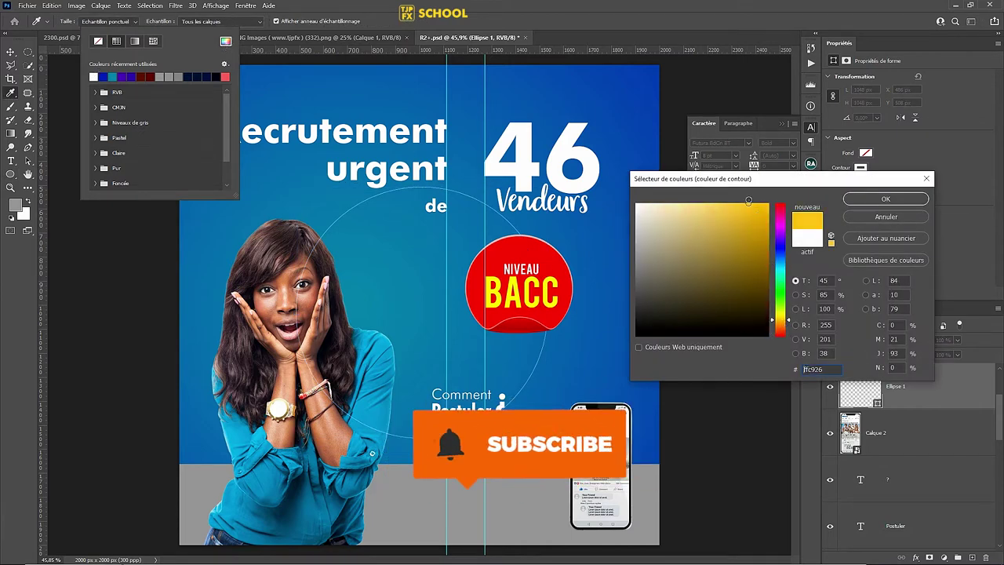
left_click(877, 199)
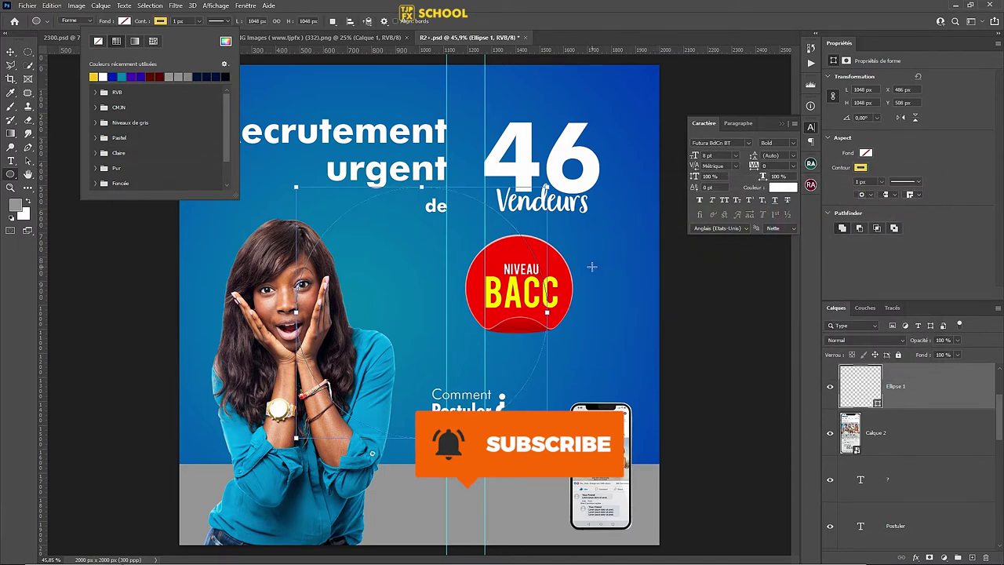
Thicken the ellipse outline to about 117 px.
left_click(200, 21)
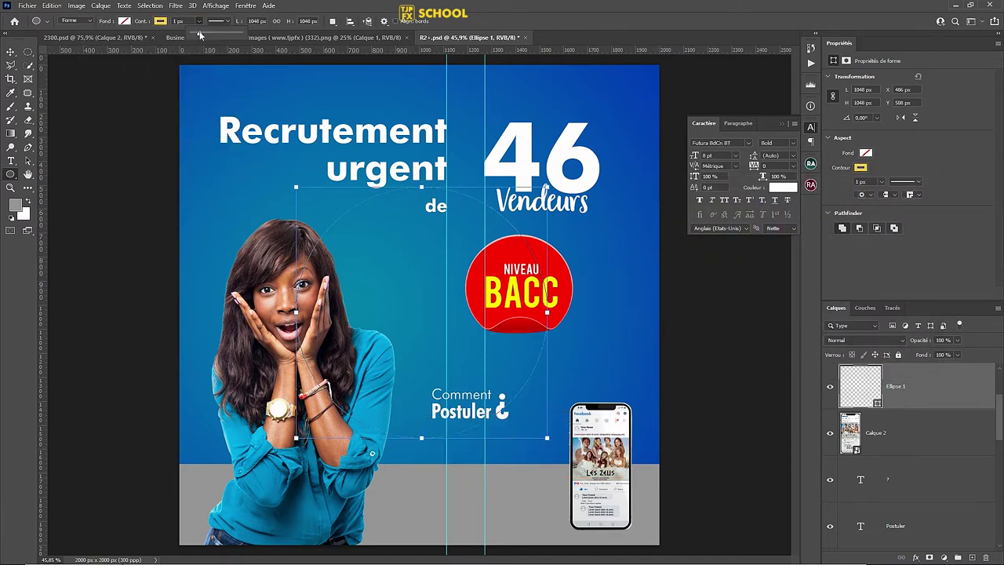
left_click_drag(199, 33, 225, 35)
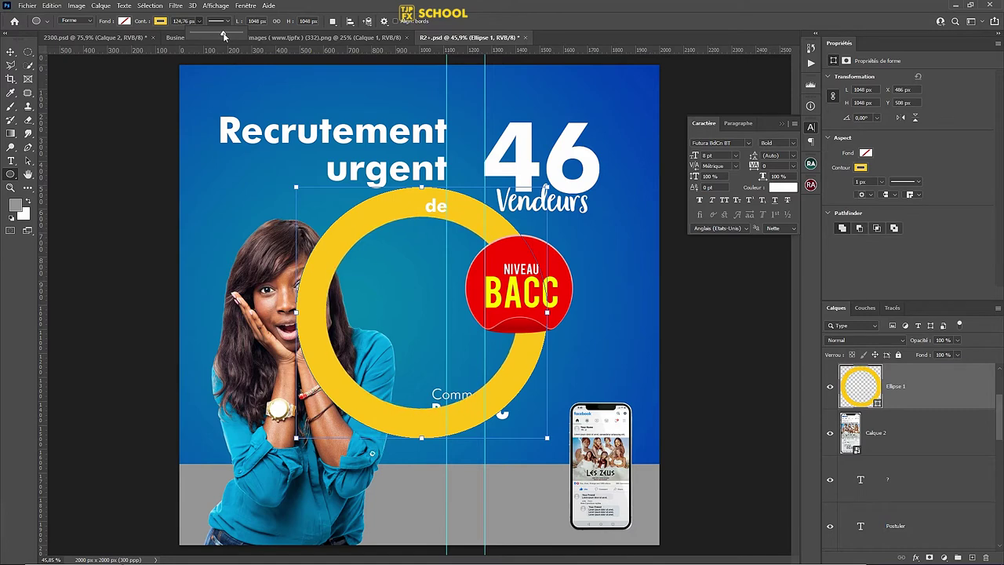
left_click(10, 51)
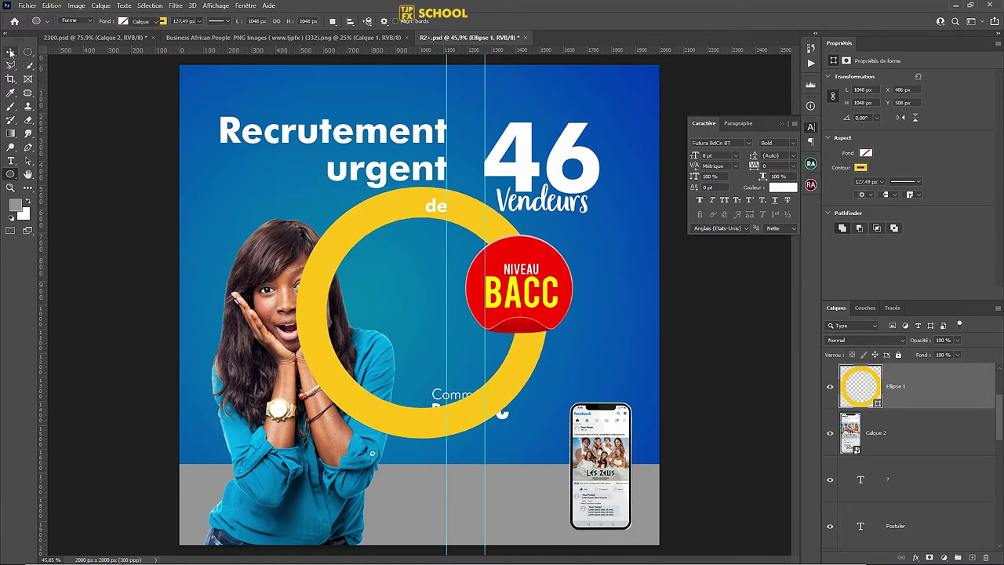
Move the yellow ring left and down over the woman and scale it up.
mouse_move(402, 223)
left_mouse_down()
mouse_move(282, 240)
mouse_move(281, 288)
left_mouse_up()
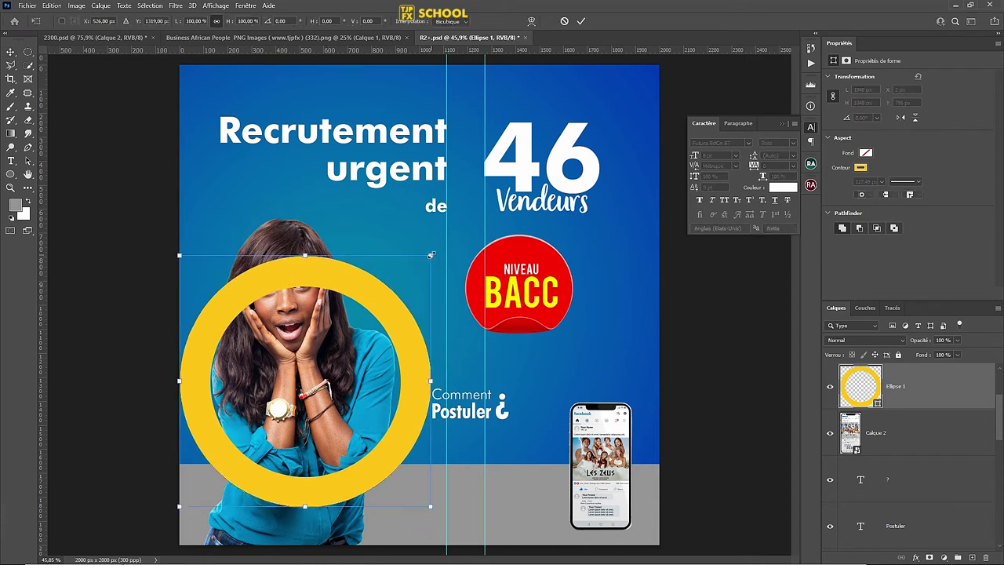
left_click_drag(431, 255, 473, 213)
key("Return")
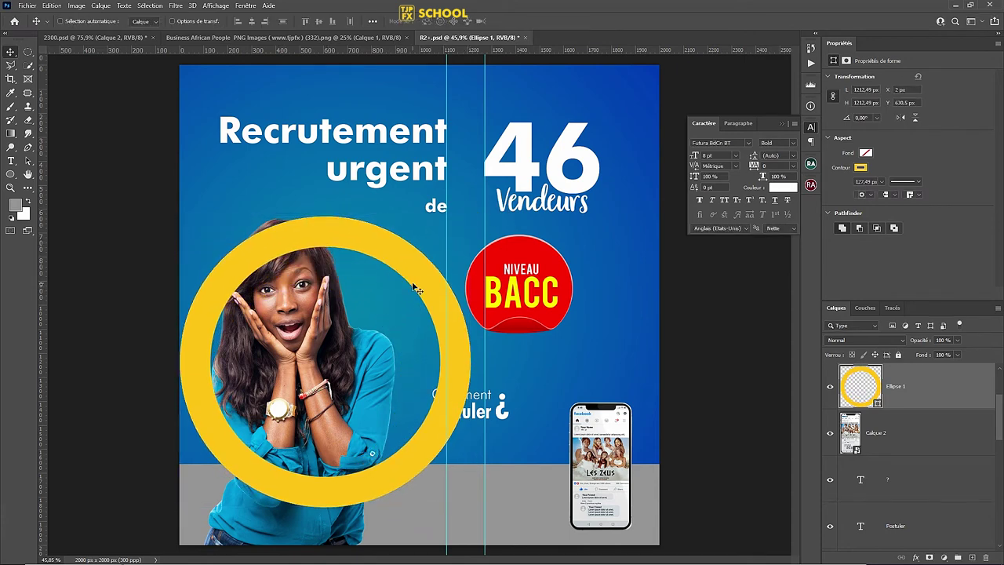
mouse_move(414, 287)
left_mouse_down()
mouse_move(368, 288)
mouse_move(372, 278)
left_mouse_up()
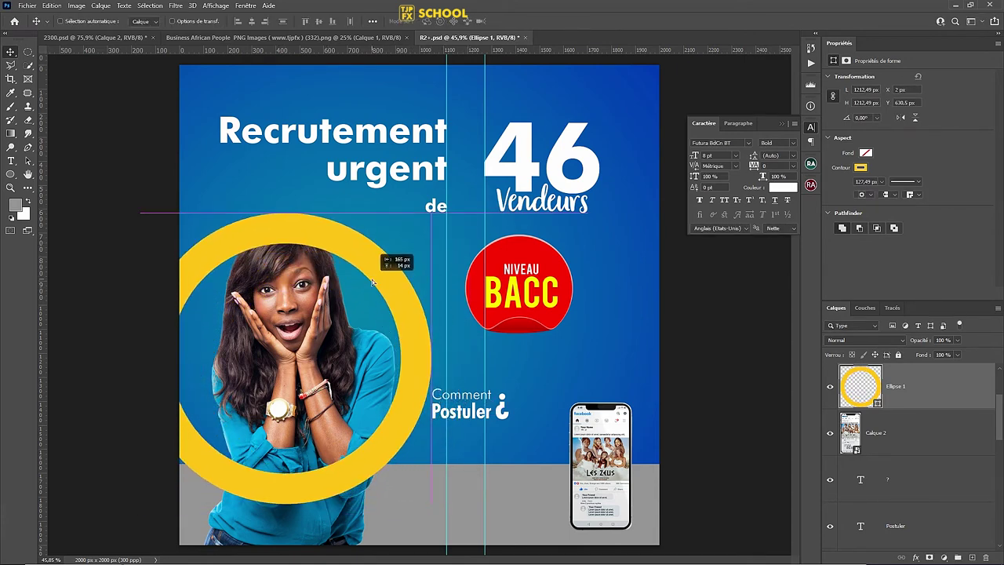
Set the ring's outline width to 170 px, save, and centre it on her face.
left_click(883, 183)
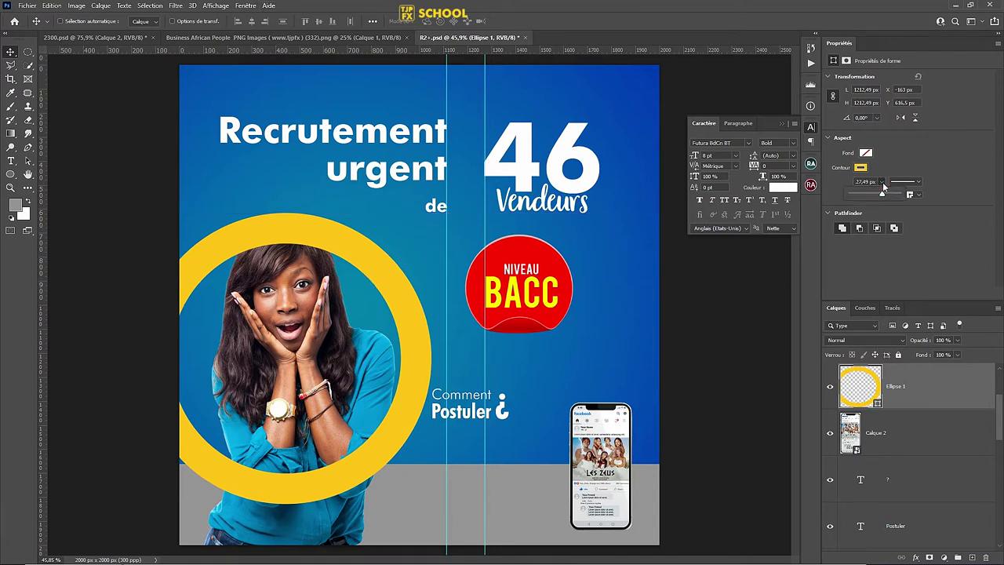
left_click_drag(885, 196, 887, 197)
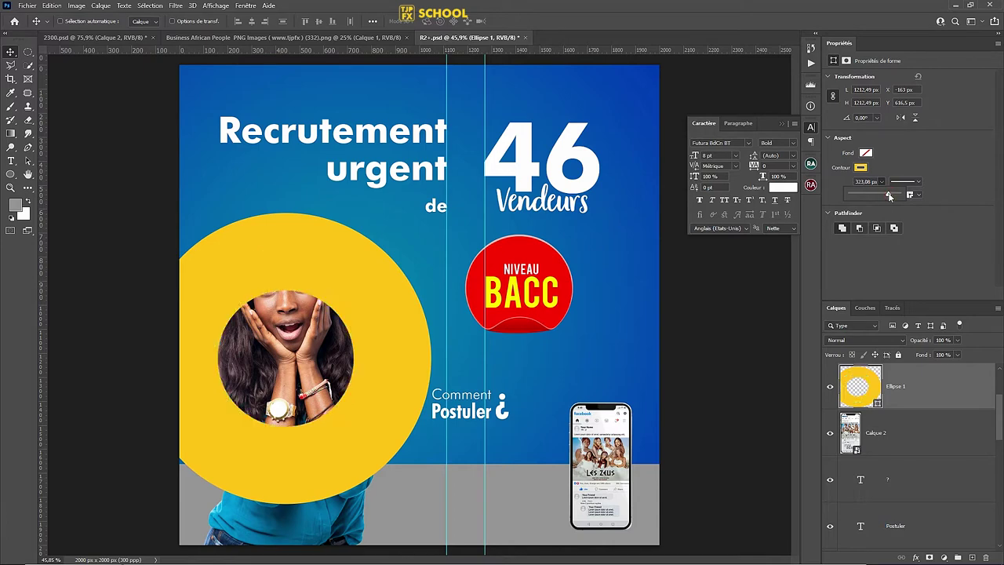
left_click(869, 181)
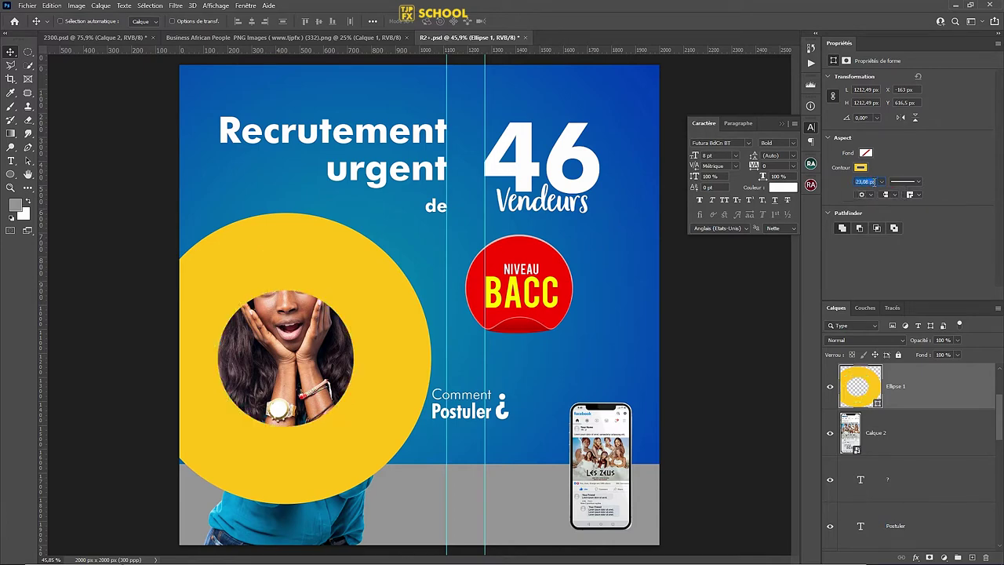
type("150")
key("Return")
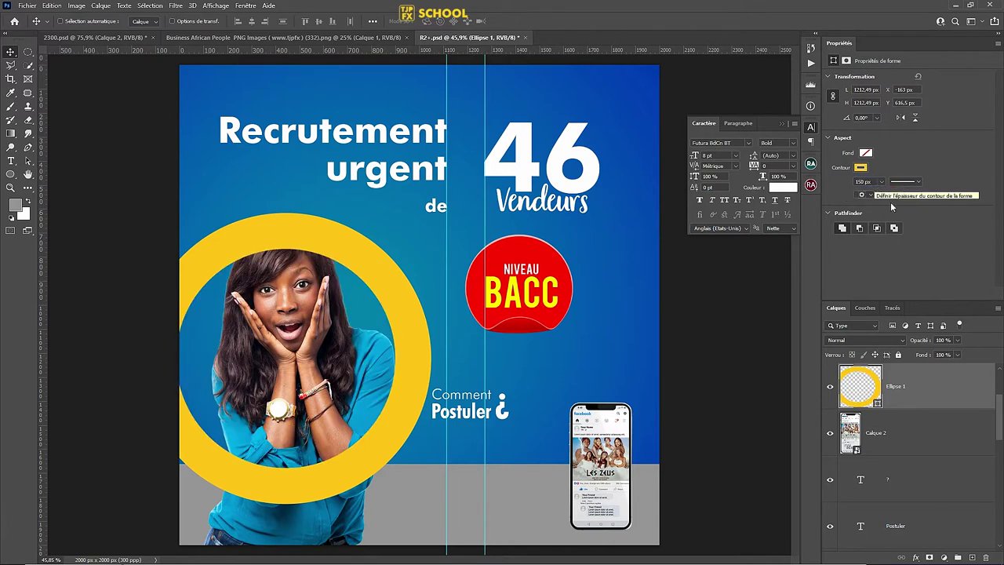
left_click(872, 184)
type("70")
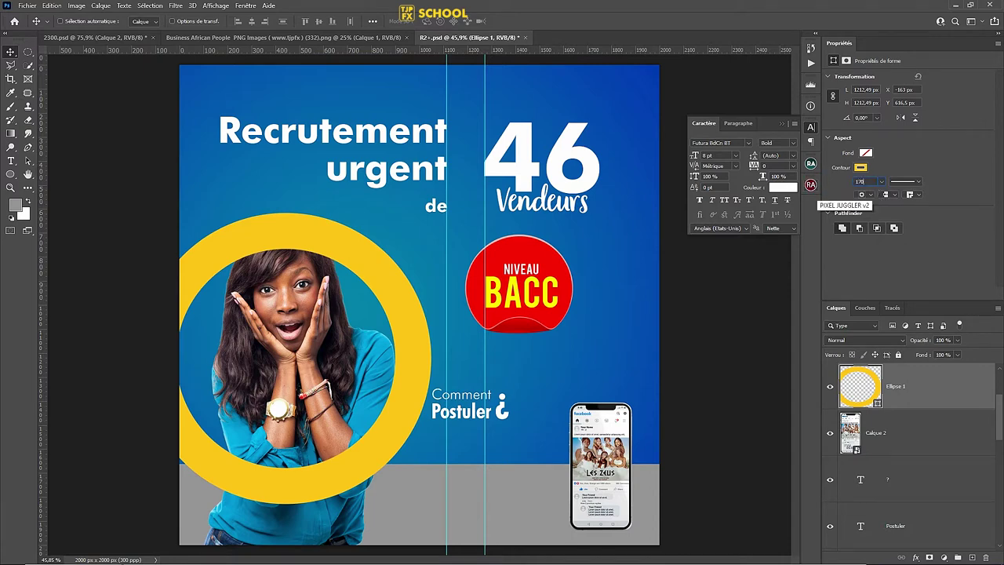
key("Return")
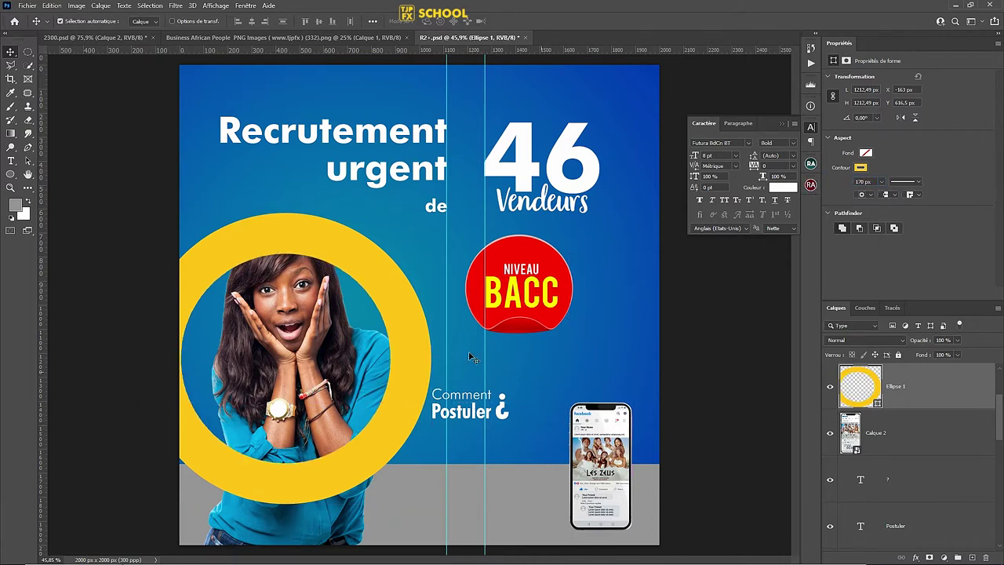
key("ctrl+s")
left_click_drag(408, 339, 414, 359)
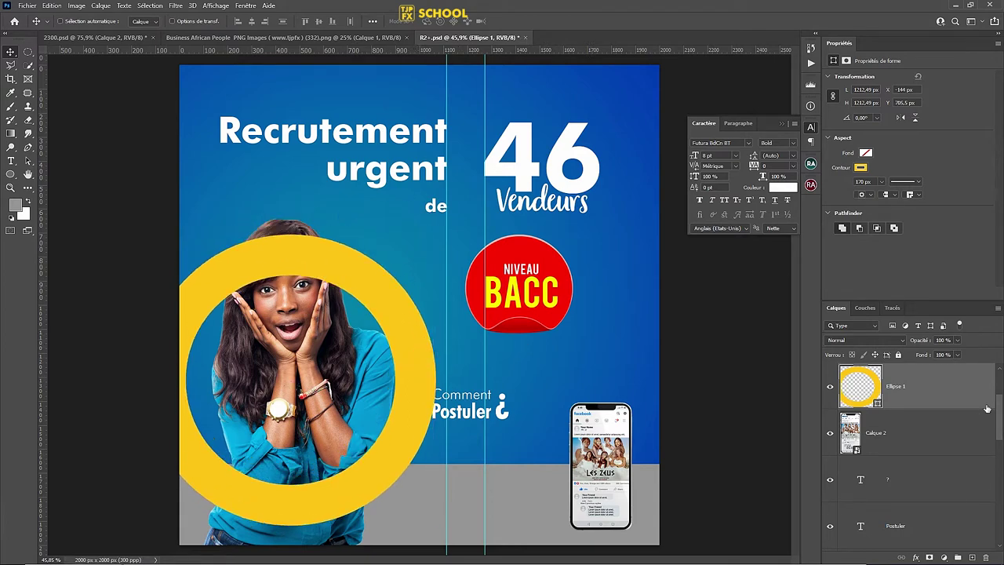
Move the Ellipse 1 ring layer beneath the woman's layer and save.
left_click_drag(947, 403, 946, 441)
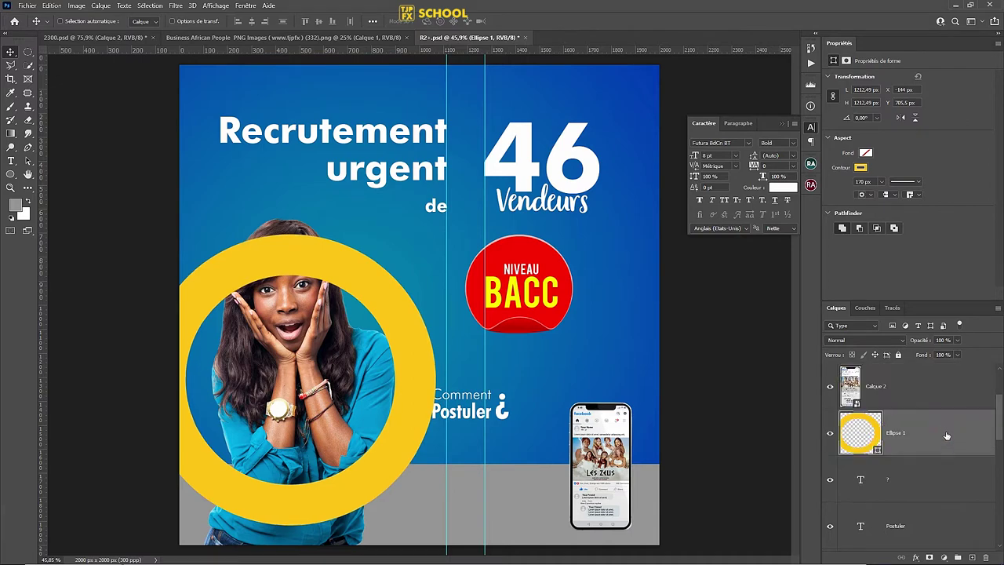
scroll(949, 409, "up", 1)
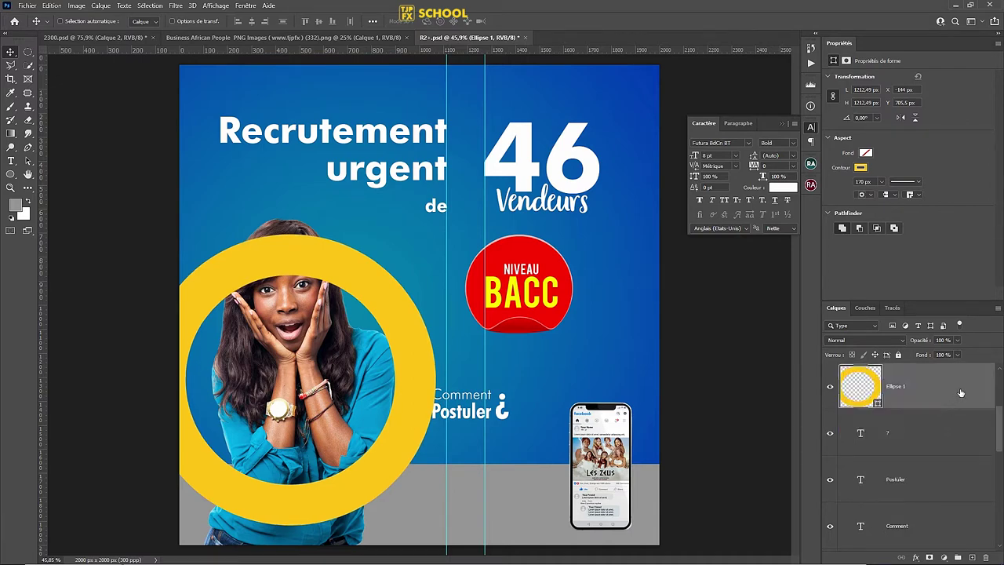
left_click_drag(949, 392, 973, 559)
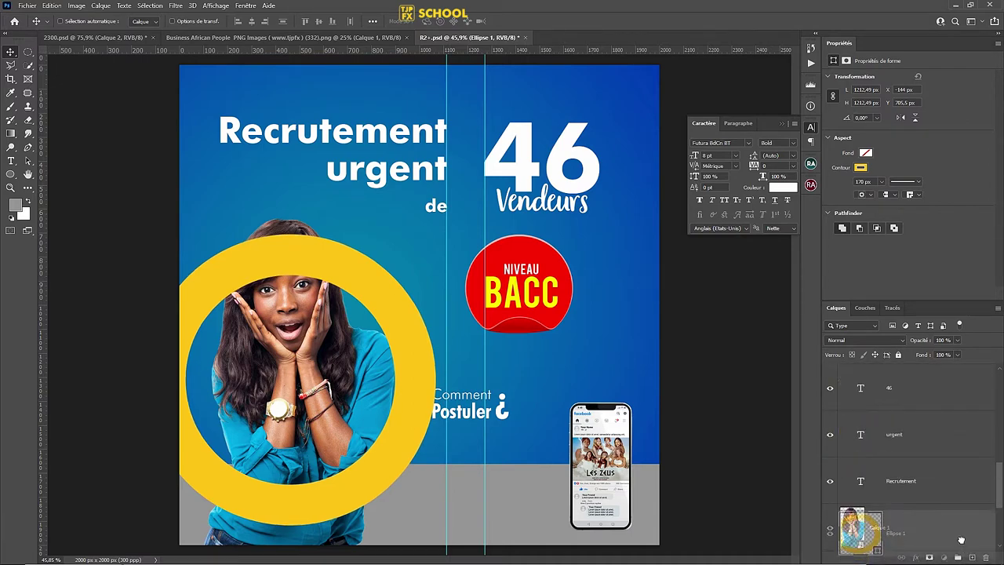
mouse_move(973, 559)
left_mouse_down()
mouse_move(946, 499)
mouse_move(960, 492)
left_mouse_up()
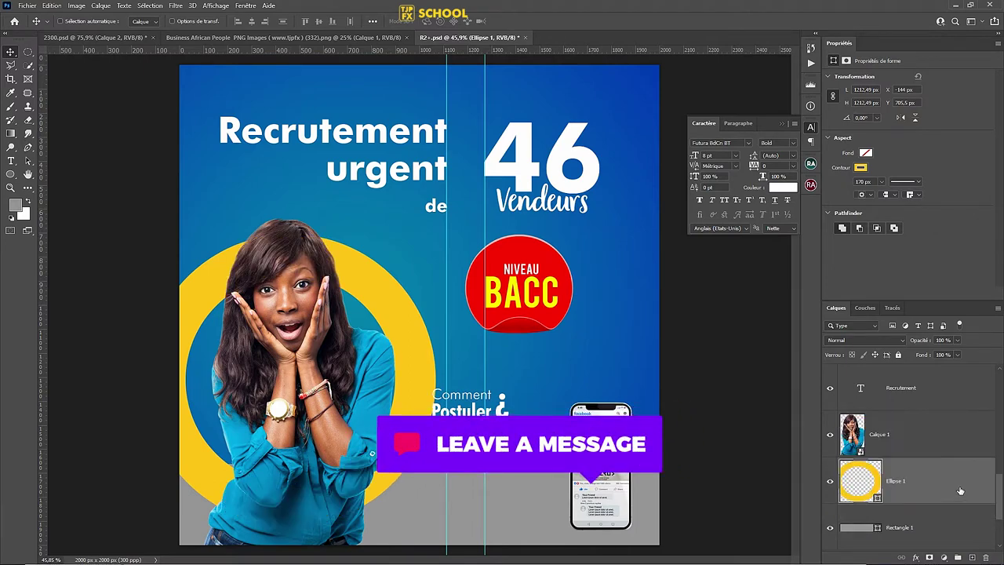
key("ctrl+s")
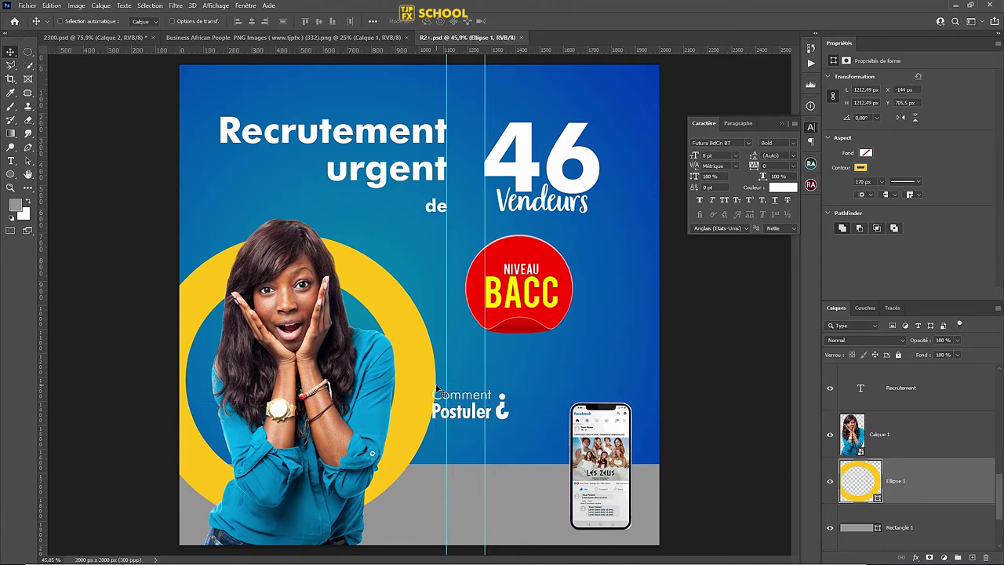
Enlarge the woman's photo to about 870 × 1488 px and save.
left_click_drag(384, 376, 374, 384)
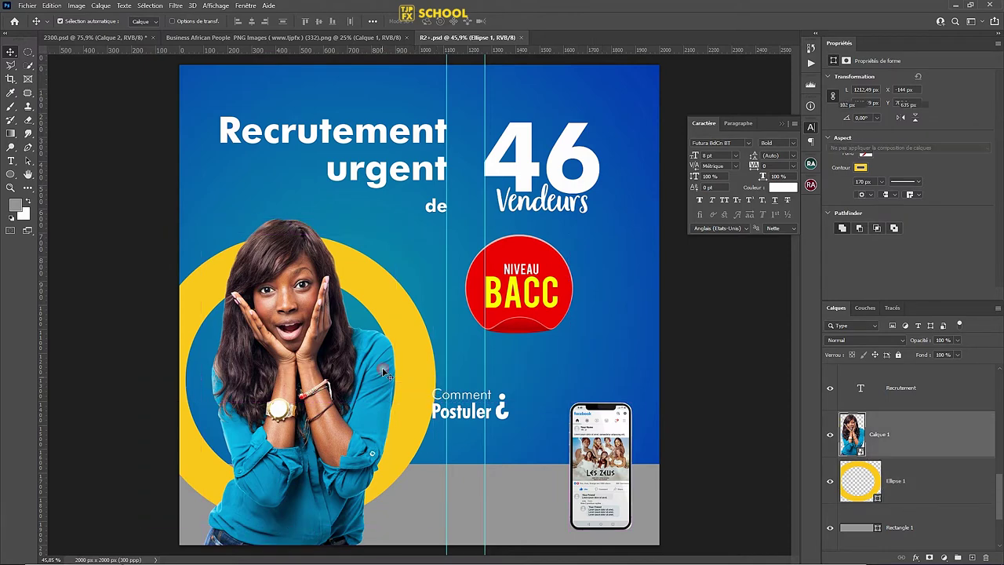
key("ctrl+t")
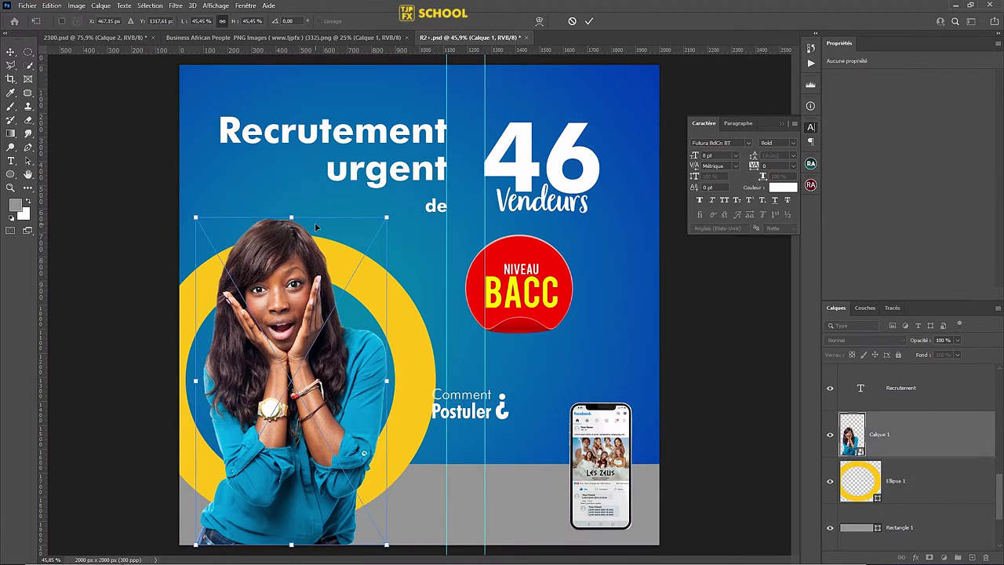
left_click_drag(289, 213, 291, 183)
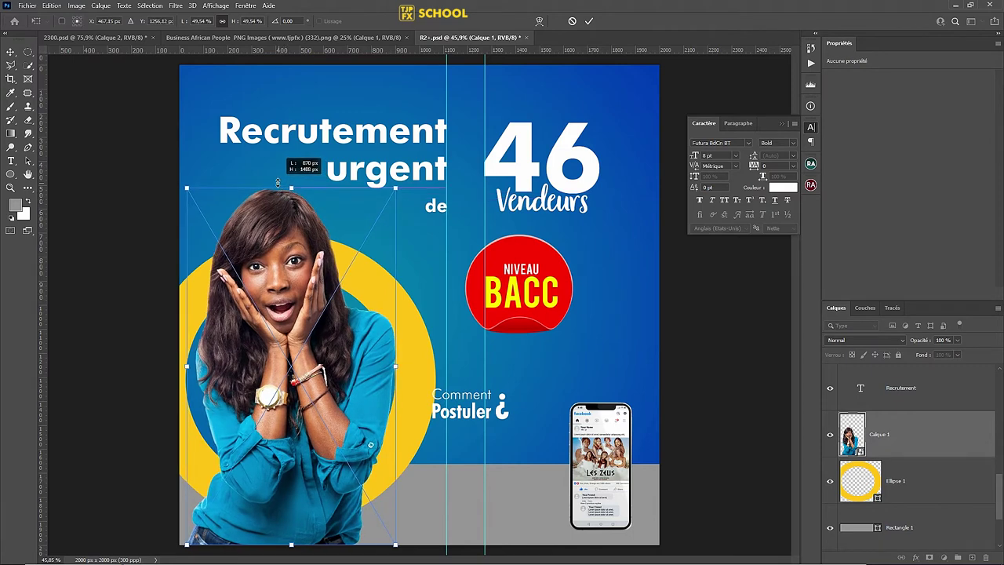
key("Return")
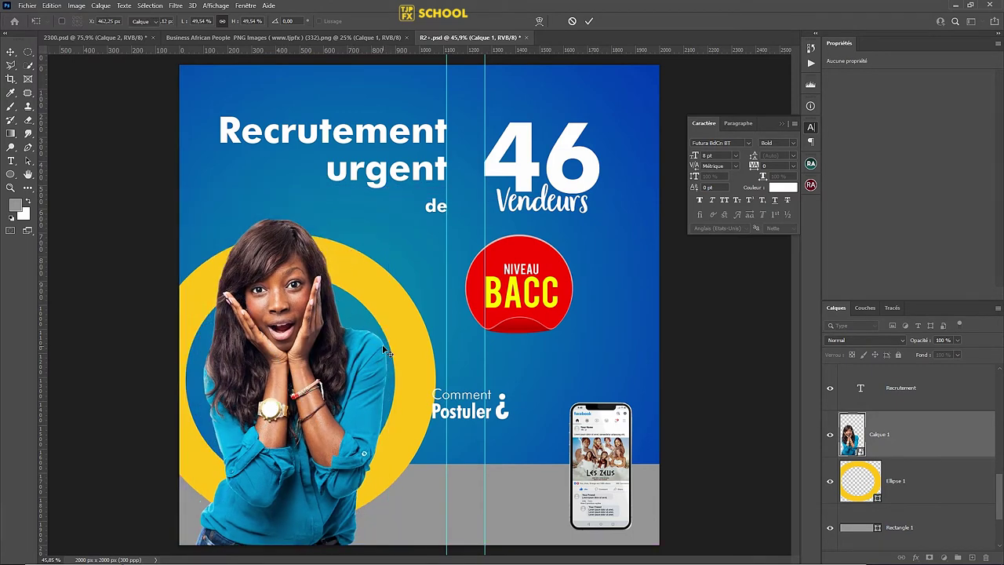
key("ctrl+s")
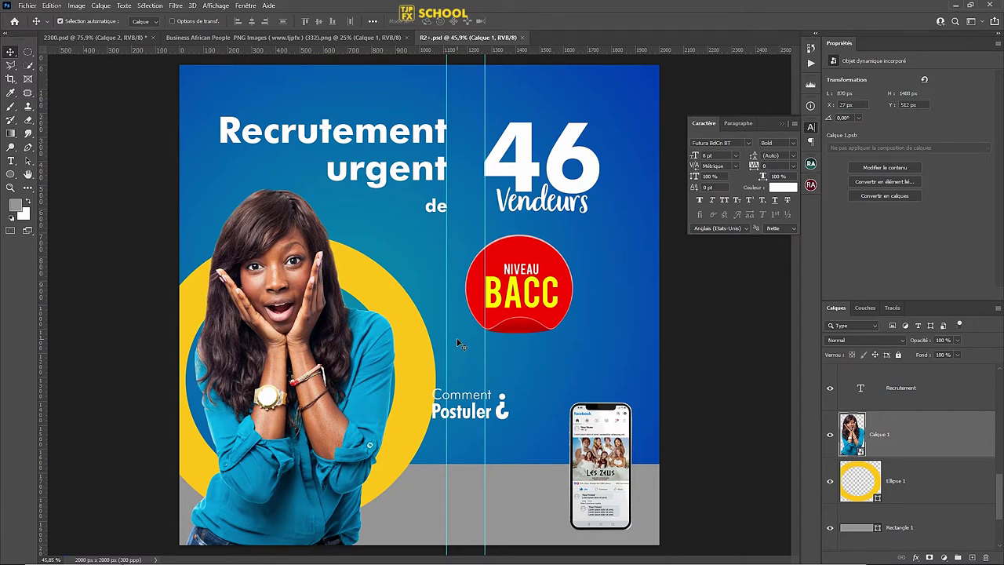
scroll(461, 344, "up", 1)
scroll(461, 343, "up", 1)
scroll(463, 353, "up", 1)
mouse_move(464, 359)
left_mouse_down()
mouse_move(447, 192)
mouse_move(404, 197)
left_mouse_up()
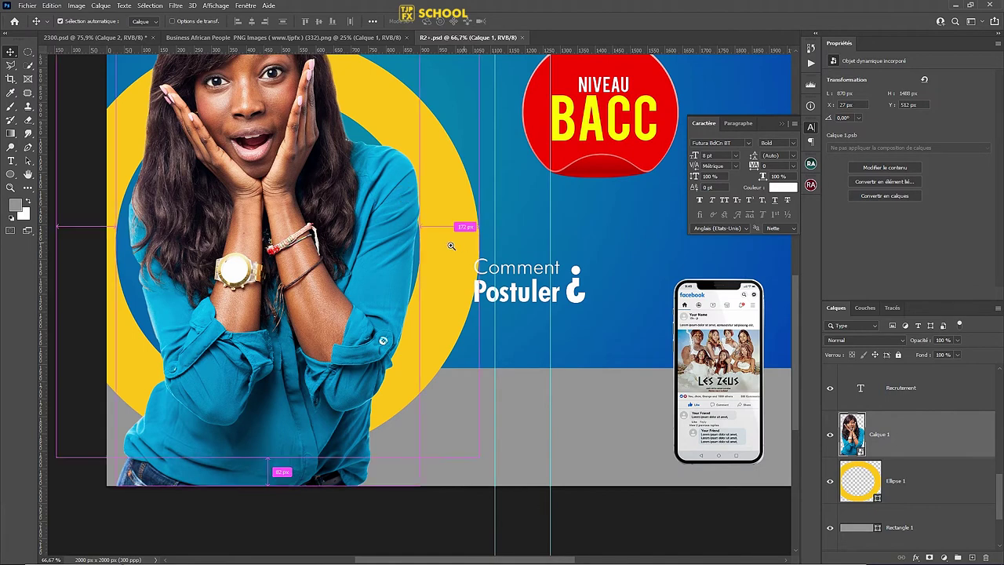
scroll(450, 245, "down", 3)
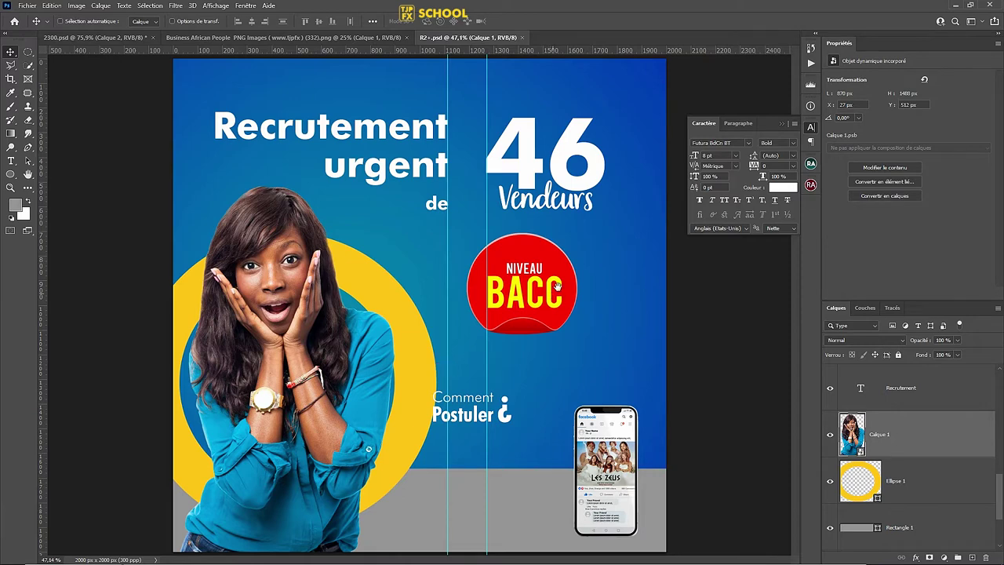
Paste the BACC badge, shrink it to about 381 × 348 px below 'Vendeurs', and save.
key("ctrl")
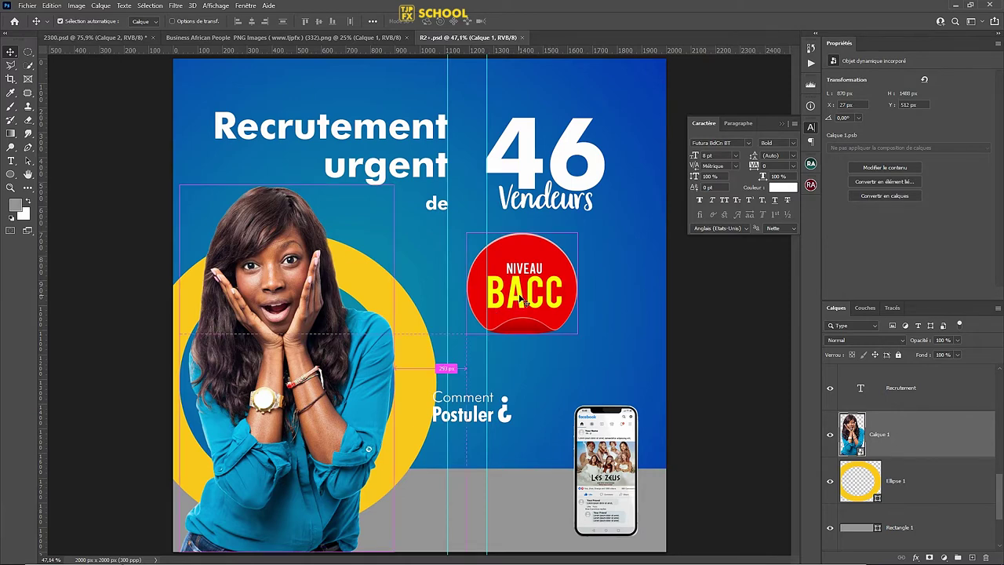
key("ctrl+v")
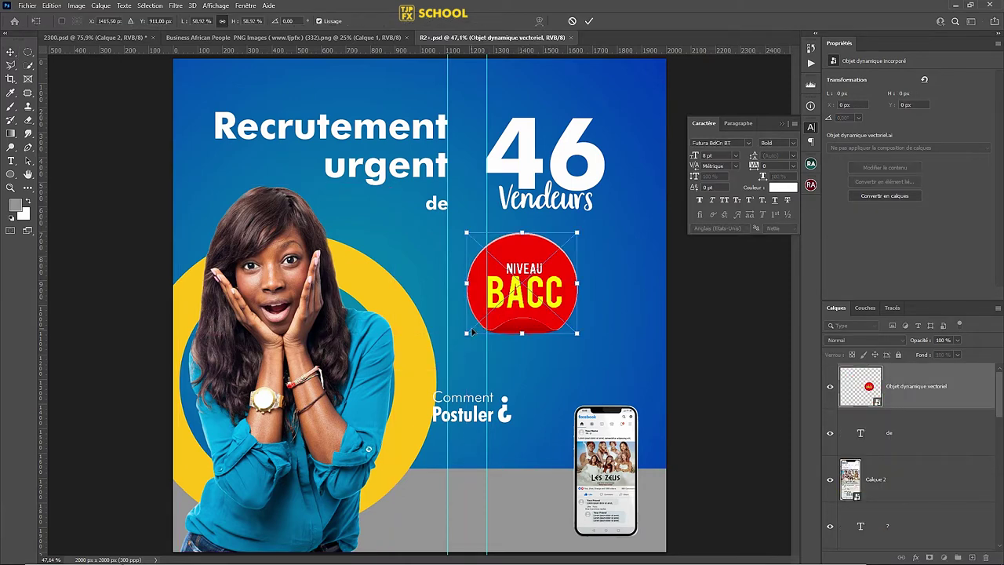
mouse_move(468, 332)
left_mouse_down()
mouse_move(535, 306)
mouse_move(546, 316)
left_mouse_up()
key("Return")
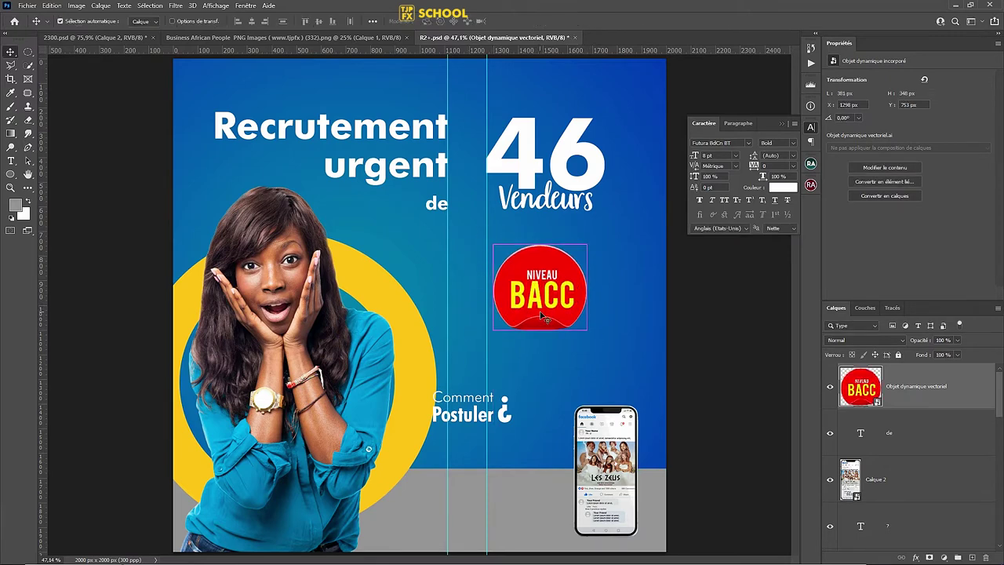
key("ctrl+s")
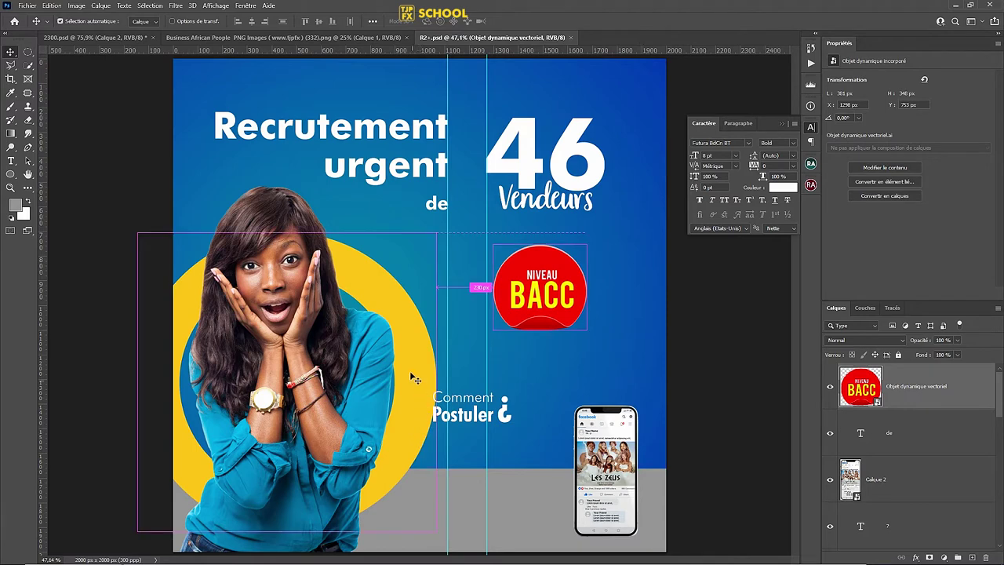
left_click(414, 378)
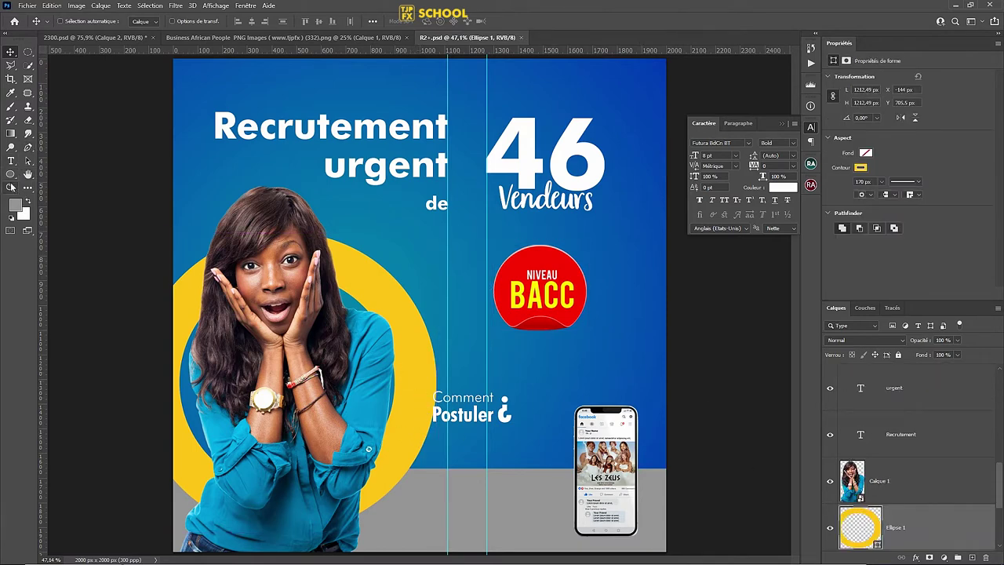
left_click(11, 174)
Draw a yellow rectangle, about 1988 × 355 px, across the poster's bottom edge.
right_click(11, 174)
left_click(55, 175)
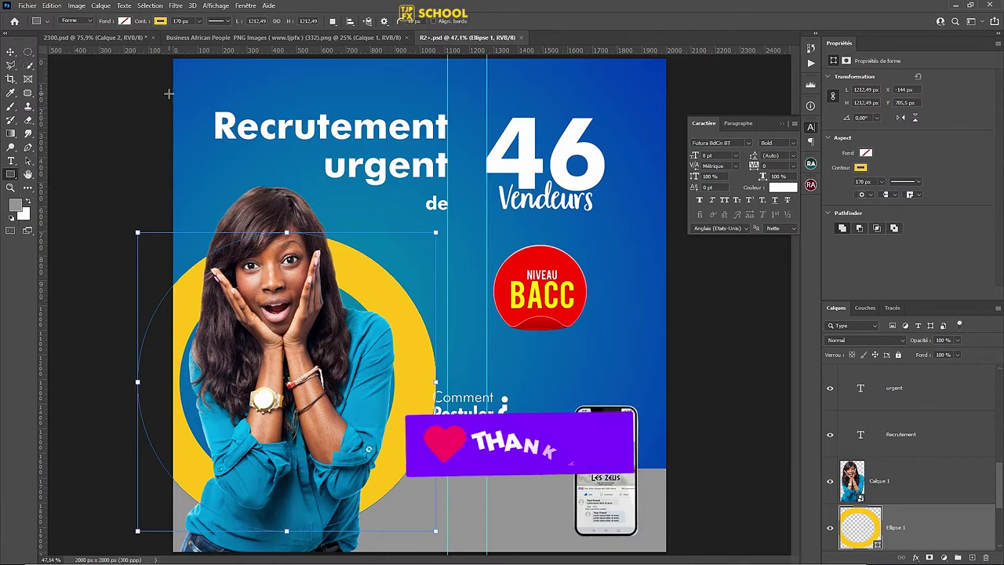
left_click(972, 557)
left_click(125, 22)
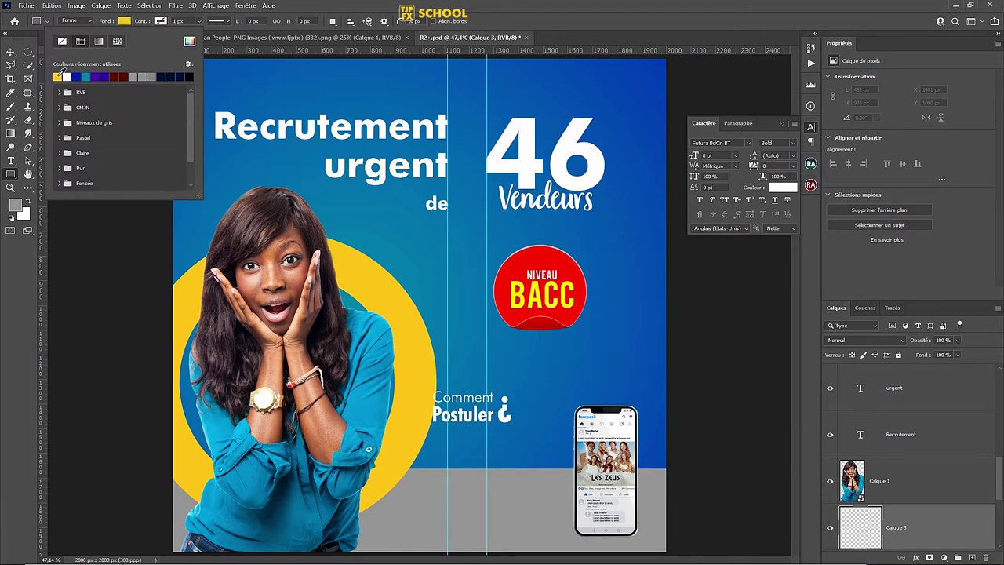
left_click(253, 430)
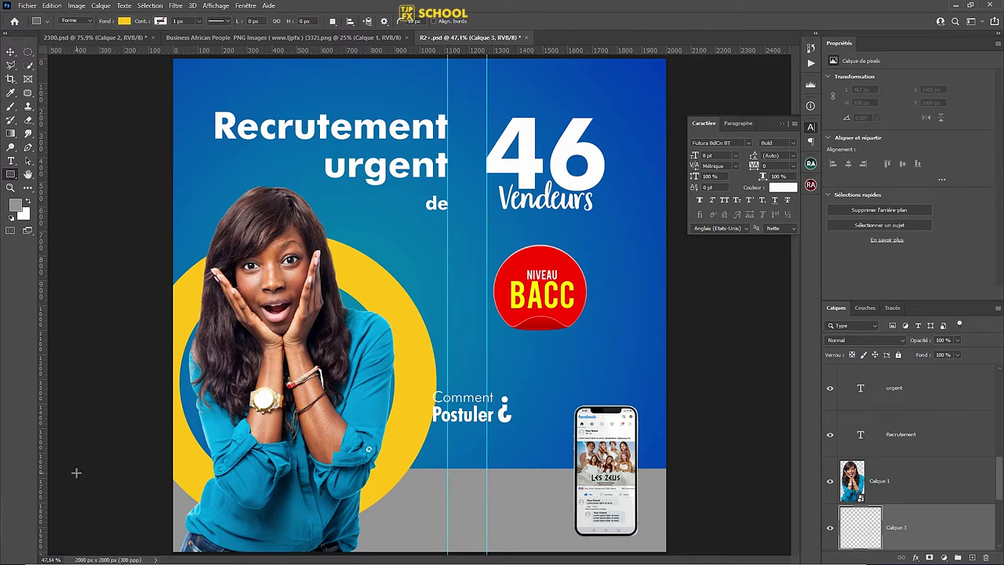
mouse_move(76, 472)
left_mouse_down()
mouse_move(661, 557)
mouse_move(566, 558)
left_mouse_up()
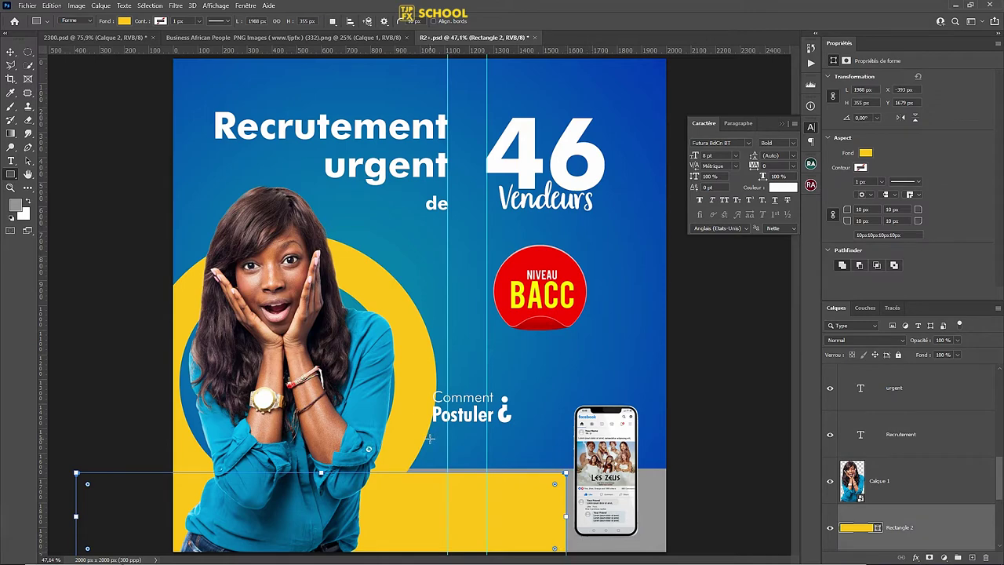
Load Ellipse 1's outline as a selection and expand it.
scroll(933, 483, "down", 1)
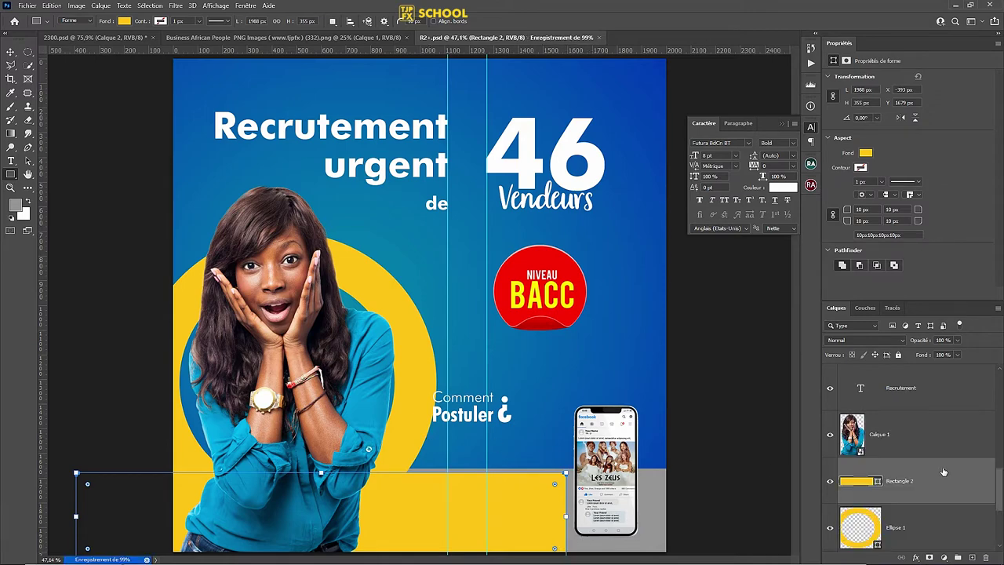
scroll(894, 497, "down", 1)
left_click(872, 488, "ctrl")
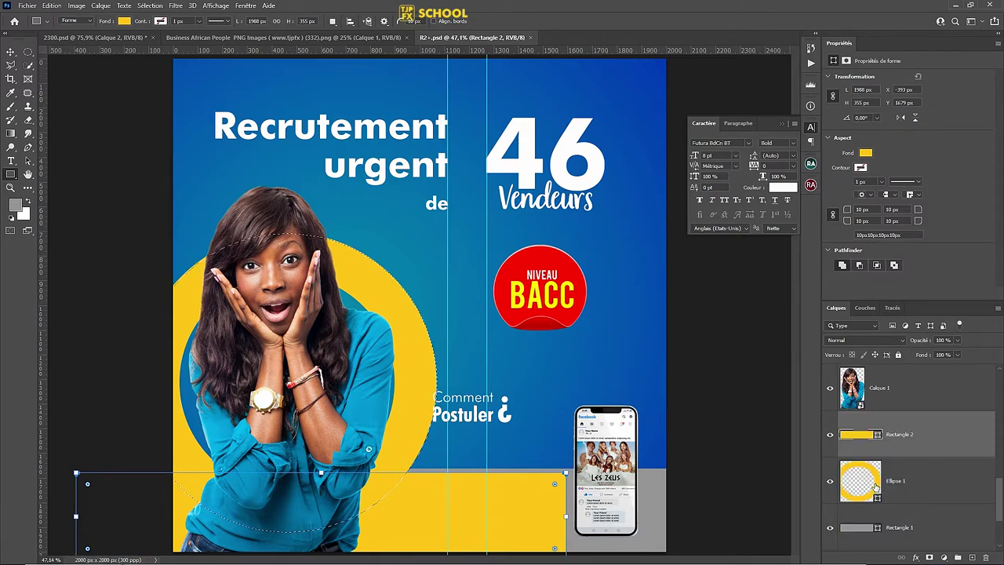
left_click(148, 6)
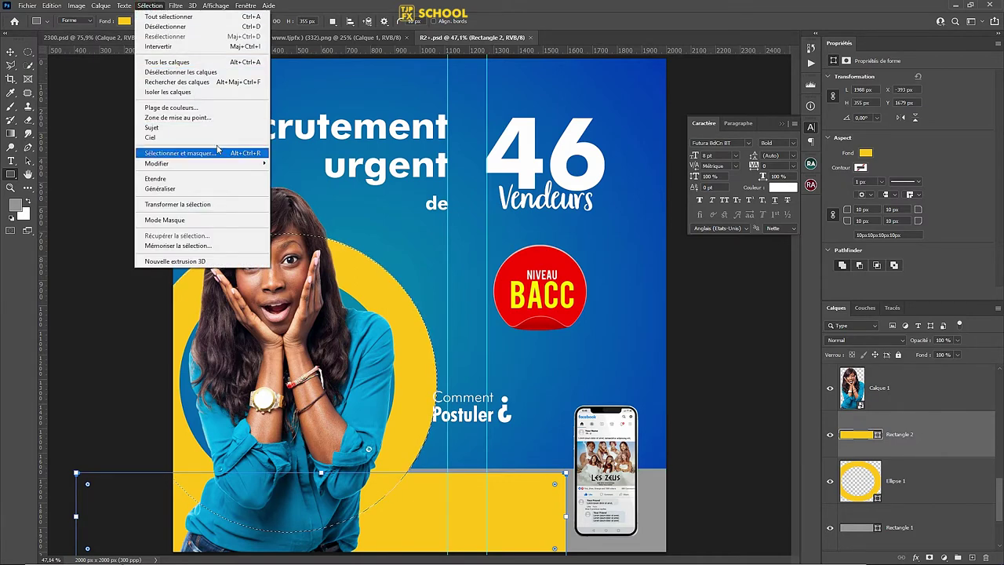
mouse_move(157, 163)
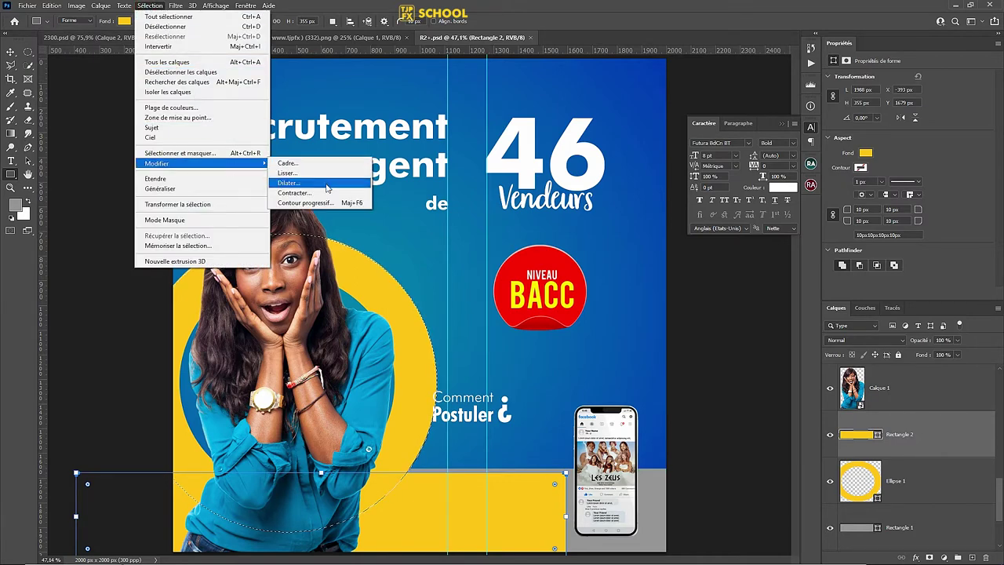
left_click(327, 187)
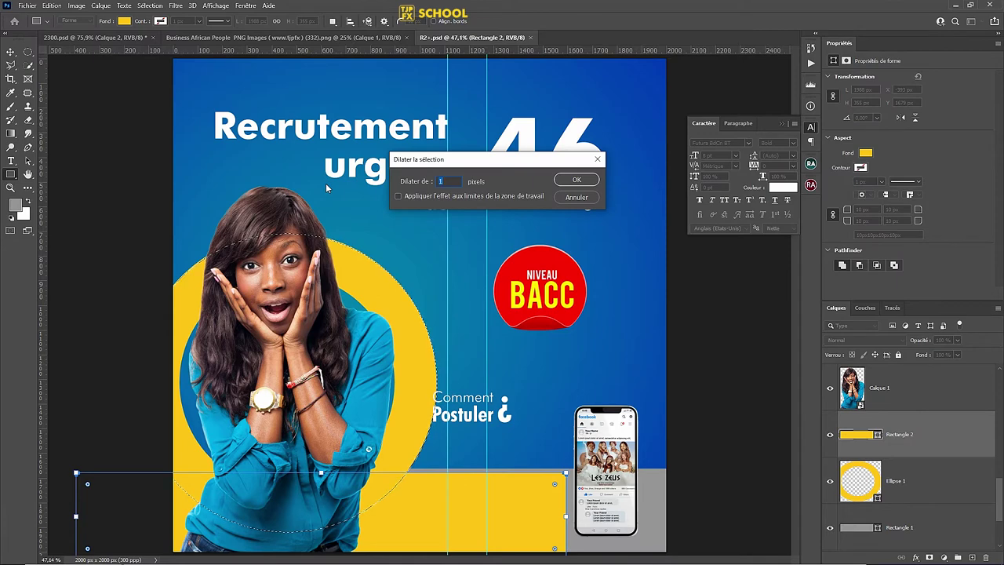
left_click(575, 180)
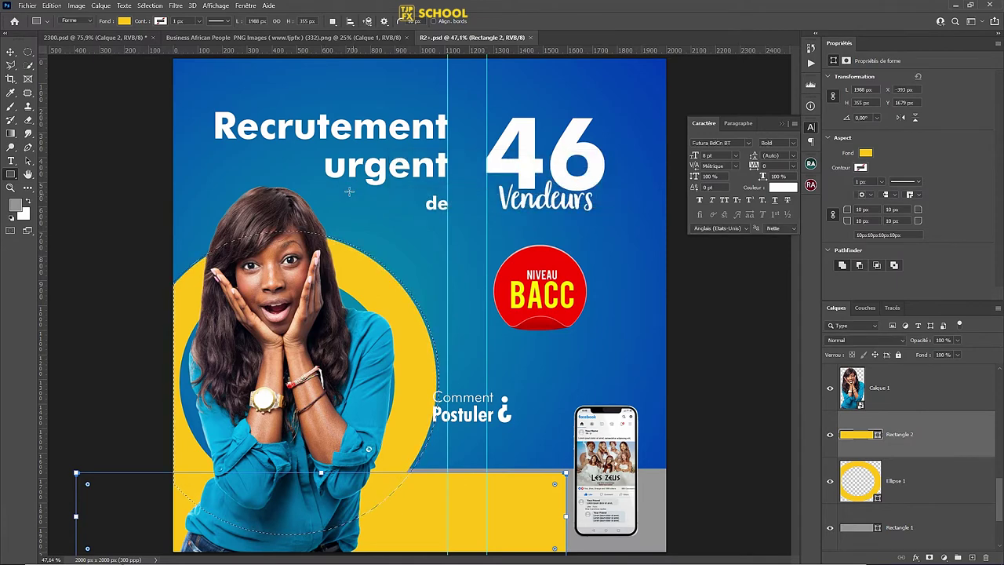
left_click(929, 477)
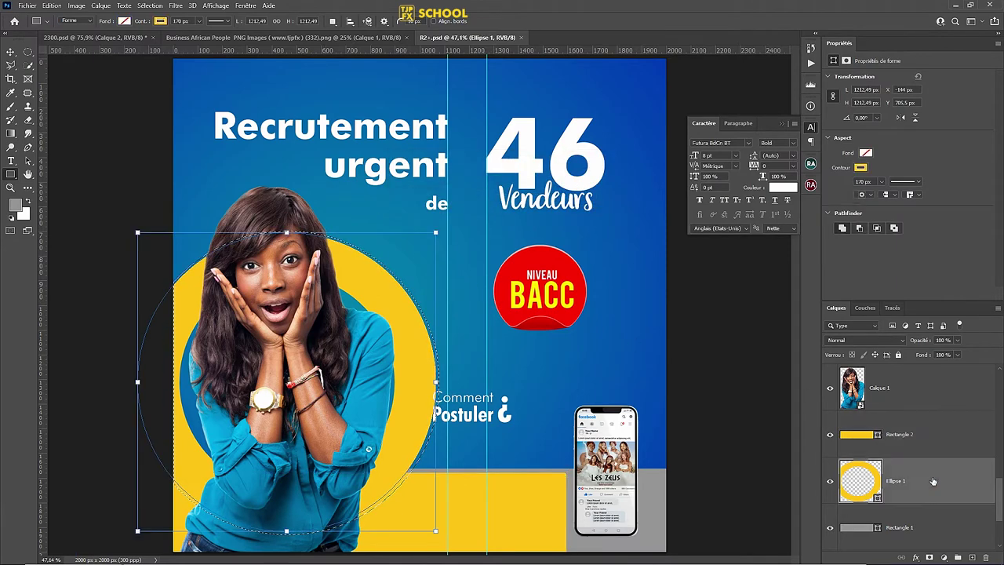
left_click(929, 557)
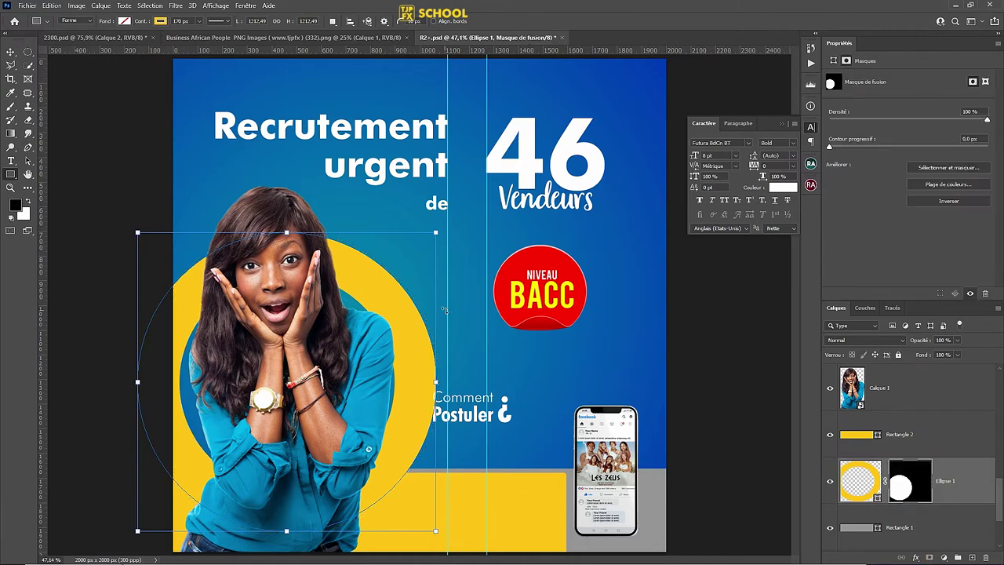
key("ctrl+z")
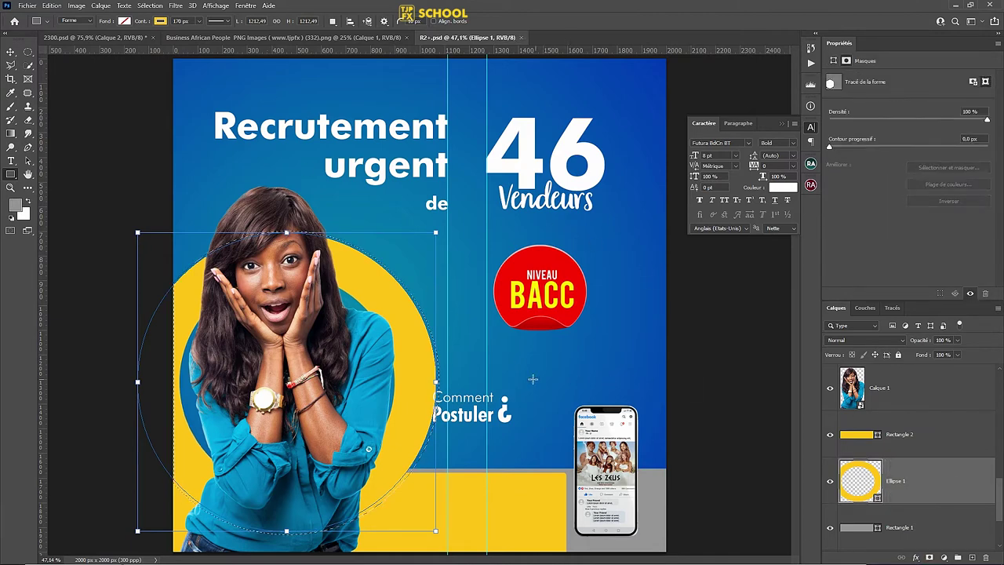
Transform the circular selection to fit the ring.
right_click(383, 332)
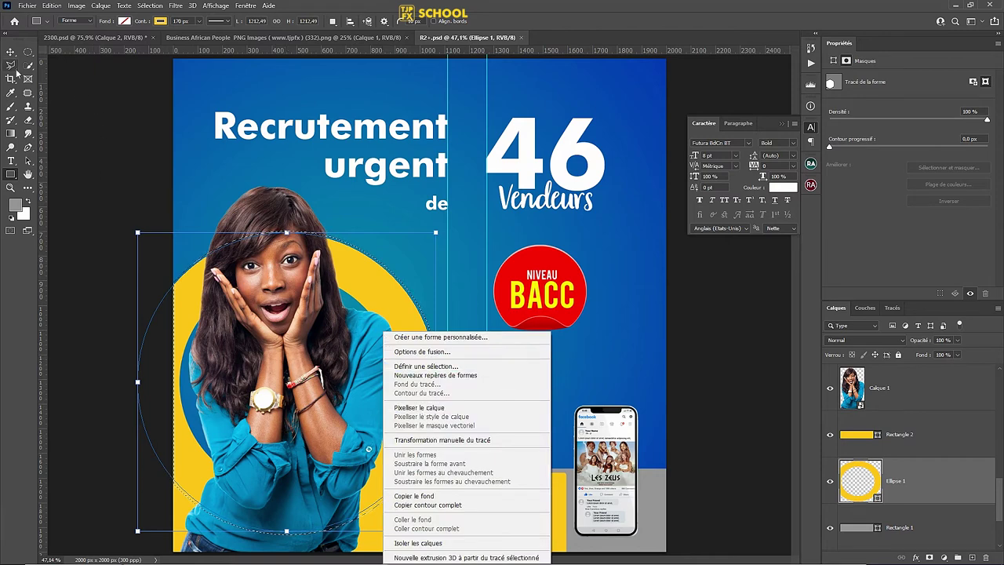
left_click(40, 68)
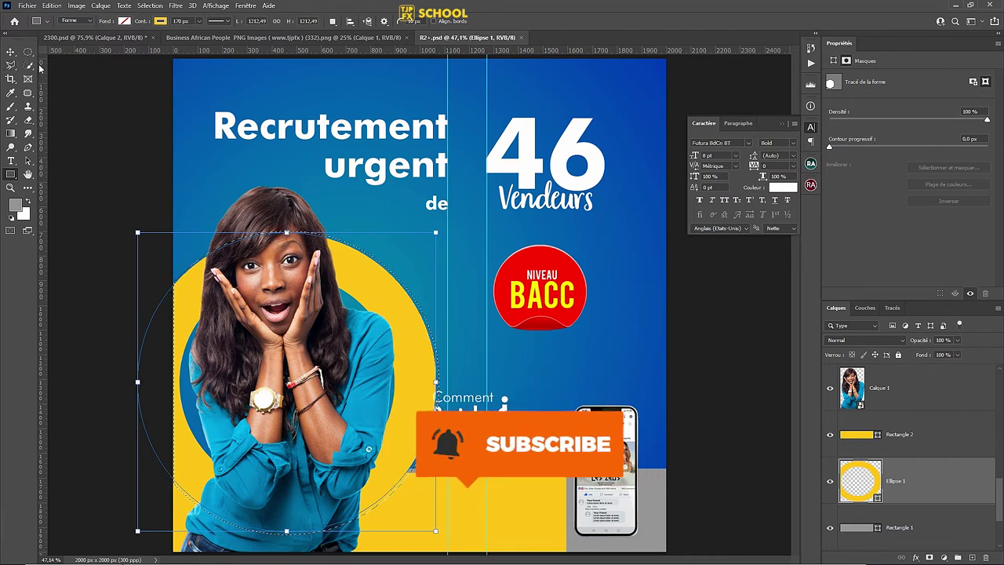
key("m")
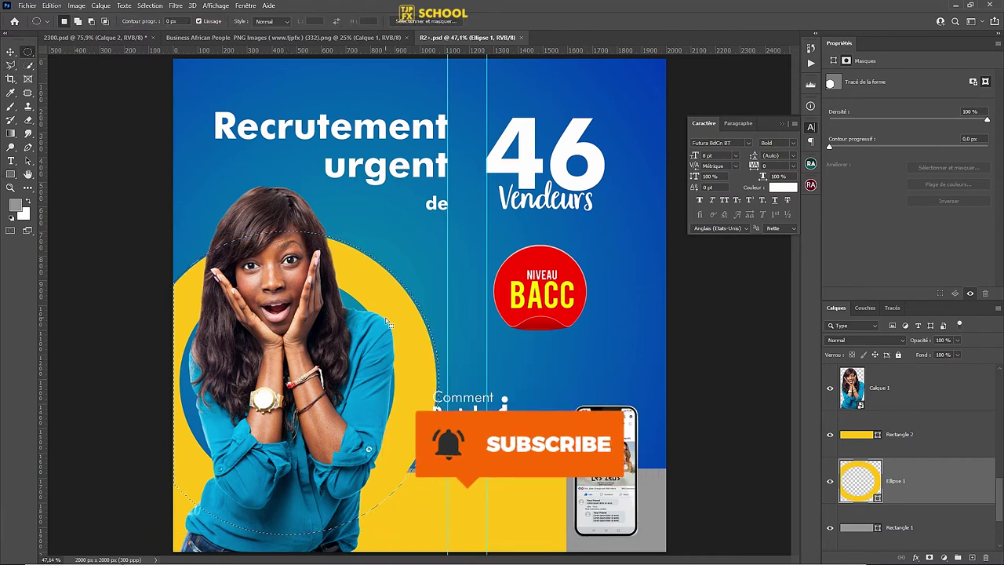
right_click(385, 319)
left_click(407, 429)
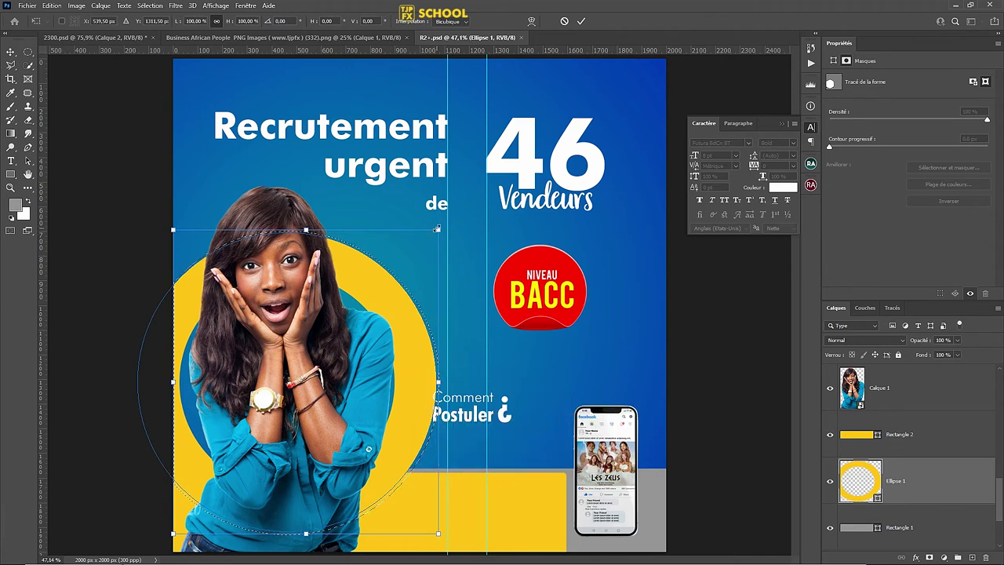
key("Return")
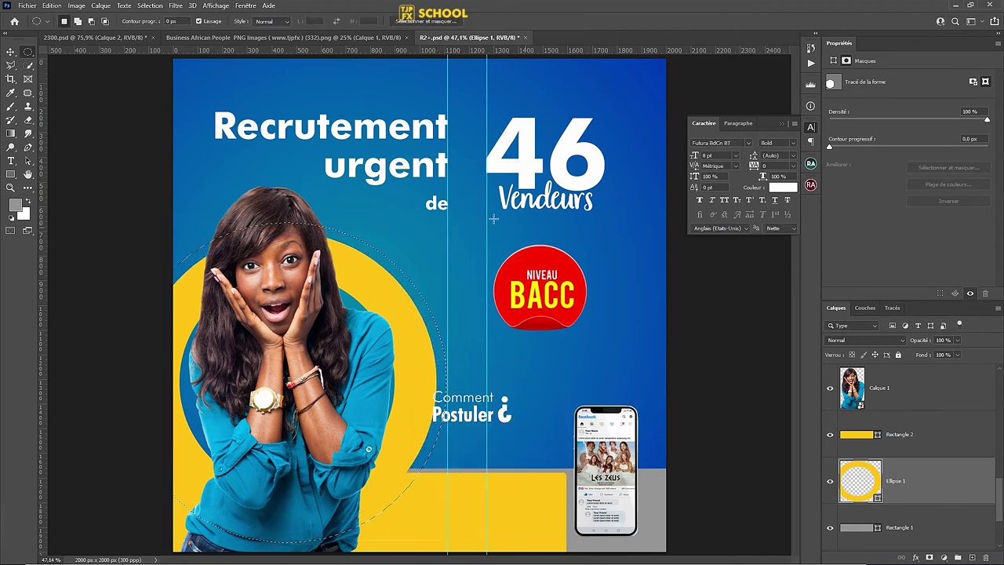
left_click(929, 558)
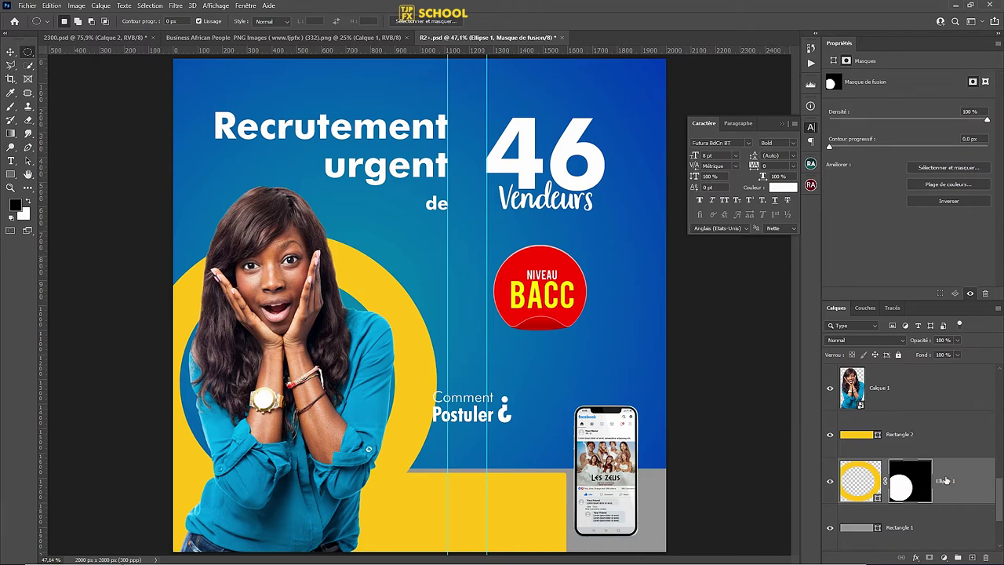
key("ctrl+z")
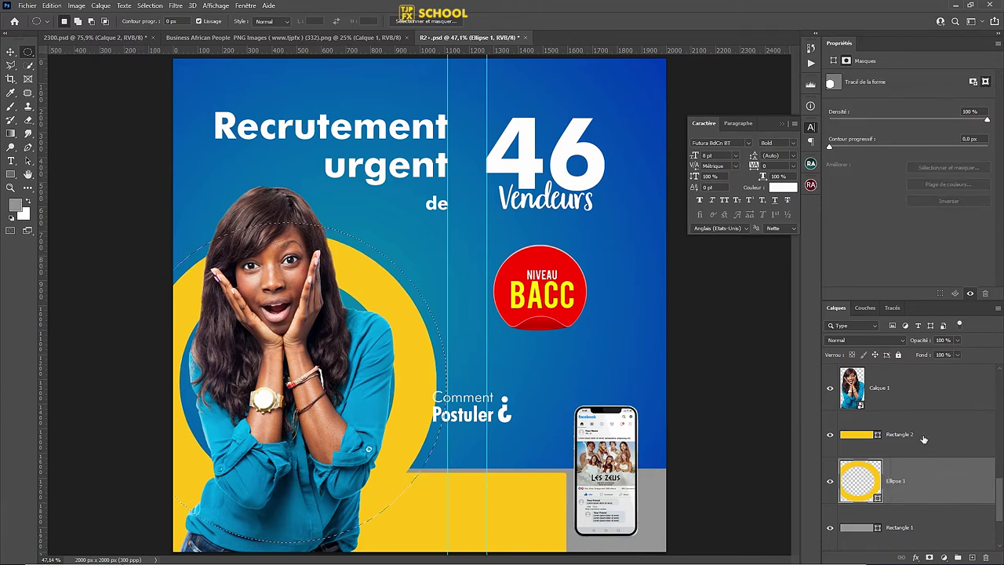
Add an inverted layer mask to Rectangle 2 hiding the circle, and save.
left_click(924, 434)
left_click(929, 557)
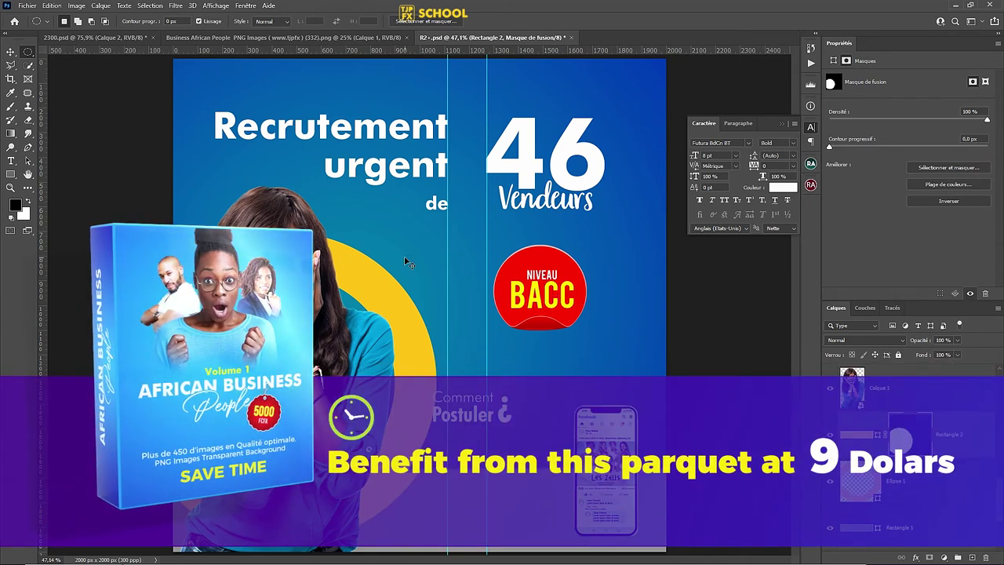
key("ctrl+i")
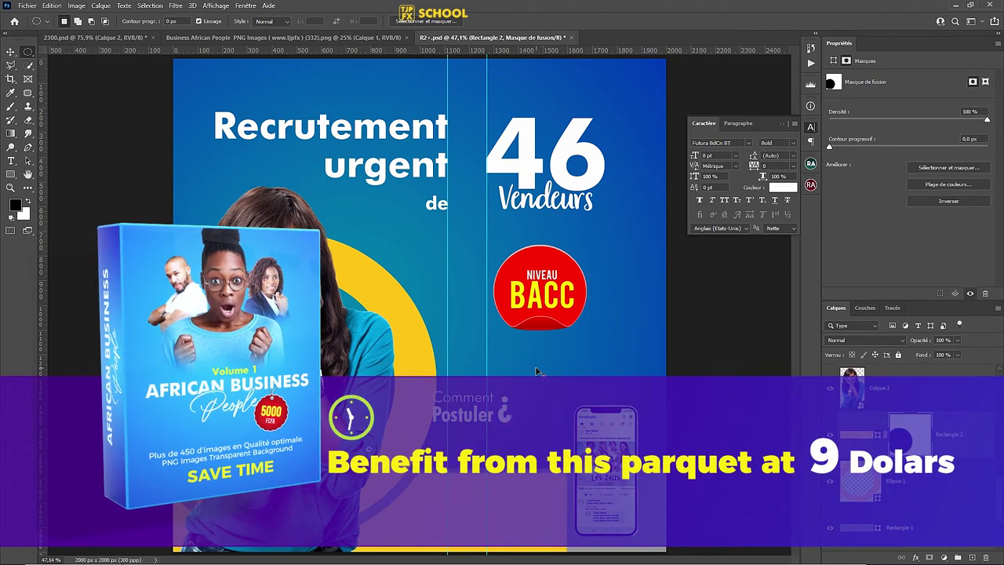
key("ctrl+s")
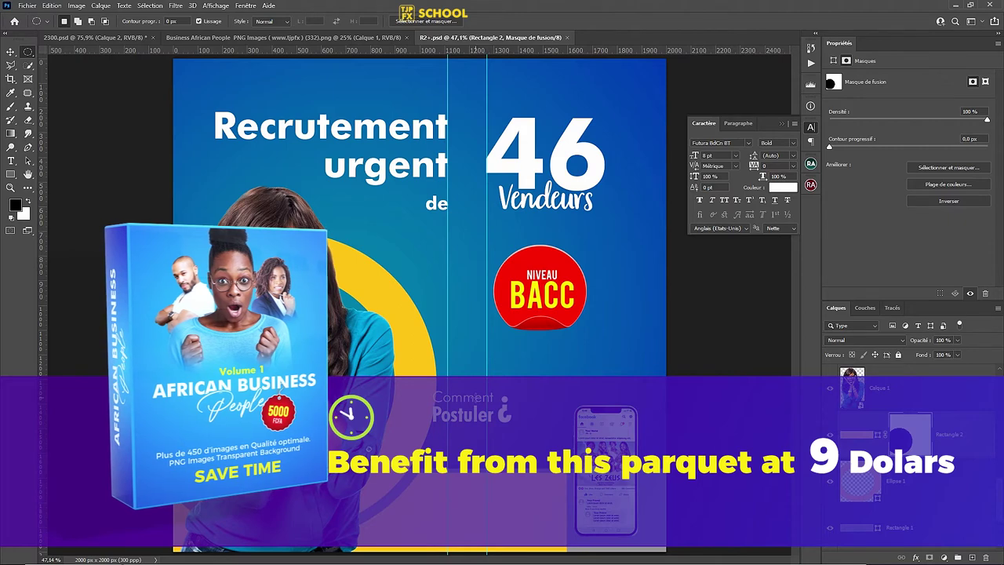
key("v")
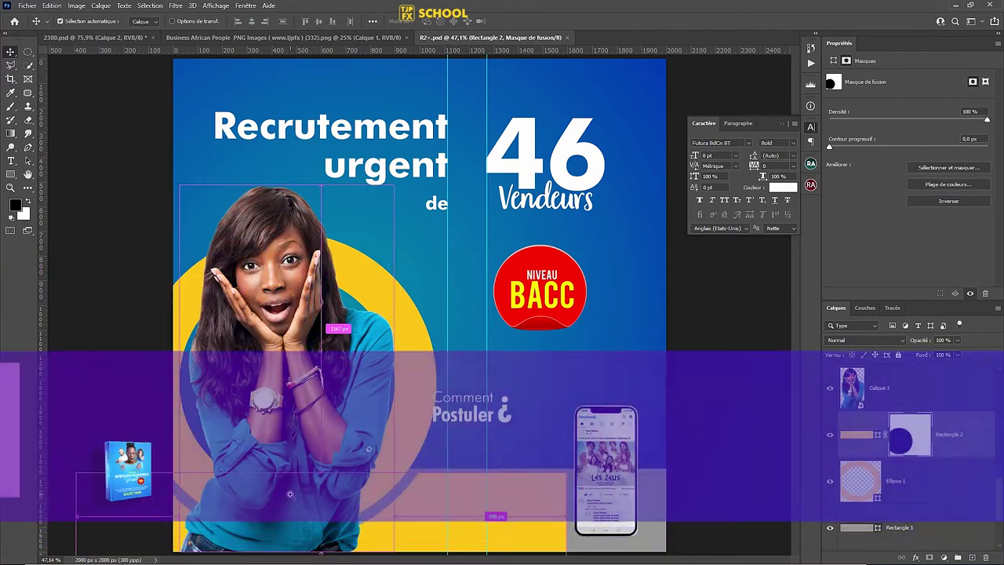
Start a pen path on the shirt edge and extend it left along the cuff.
scroll(463, 367, "down", 5)
scroll(511, 359, "up", 8)
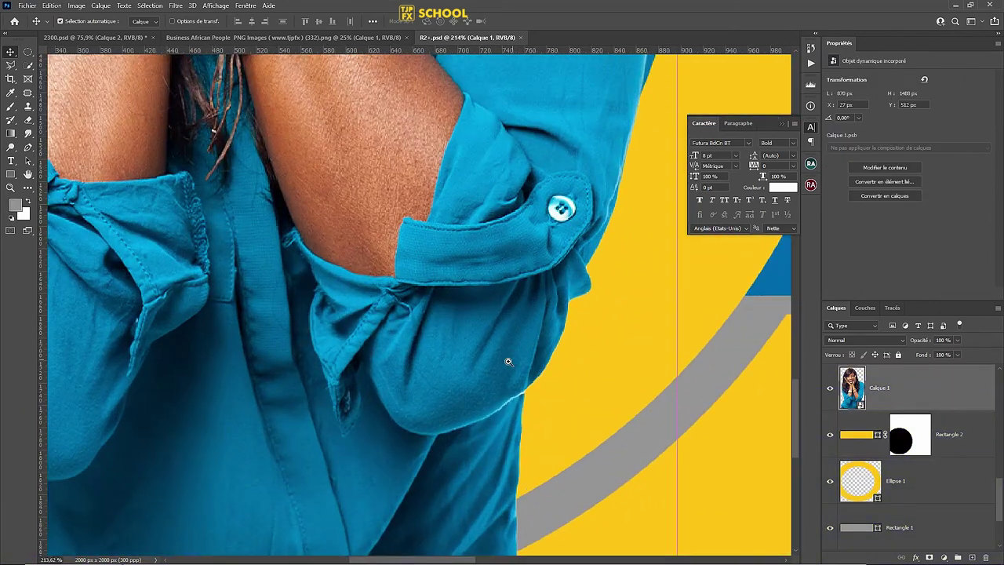
left_click(28, 148)
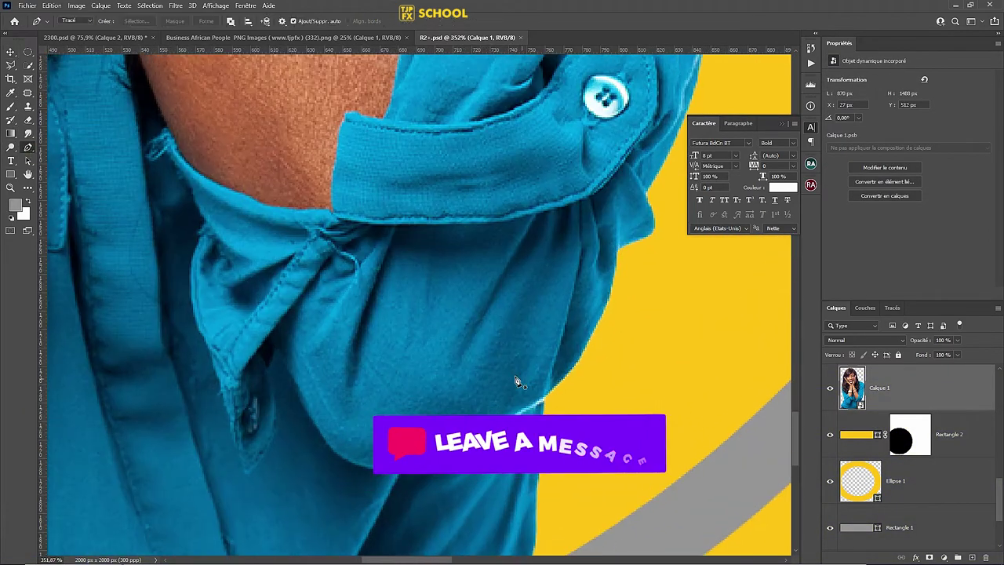
scroll(518, 382, "up", 2)
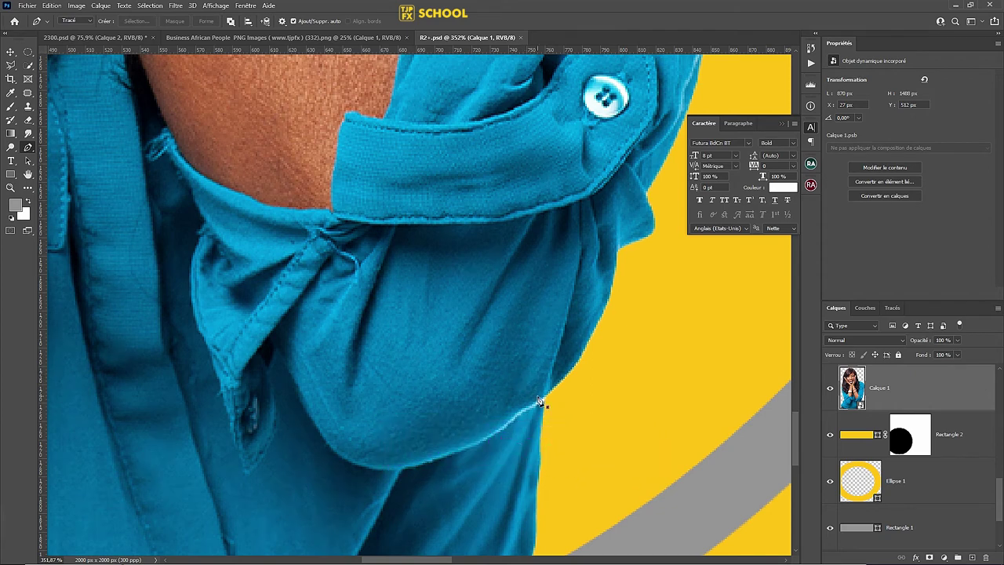
left_click(547, 402)
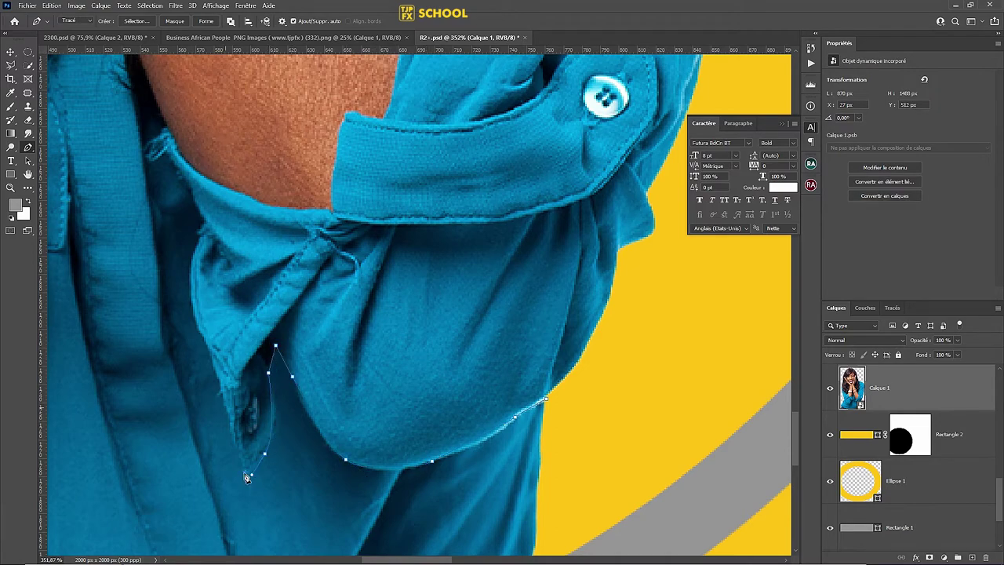
key("ctrl+0")
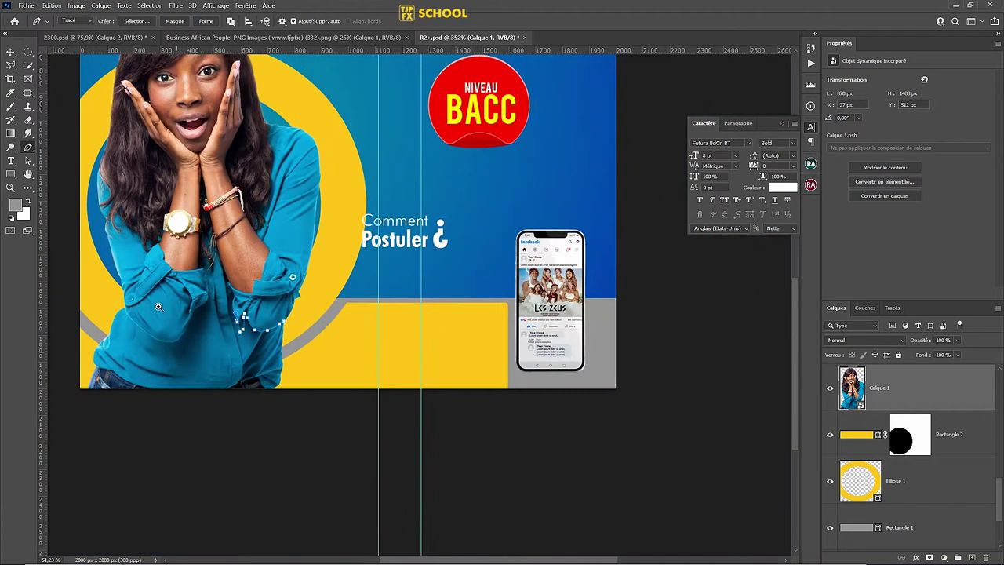
scroll(337, 314, "up", 4)
left_click_drag(327, 277, 345, 345)
scroll(345, 346, "down", 3)
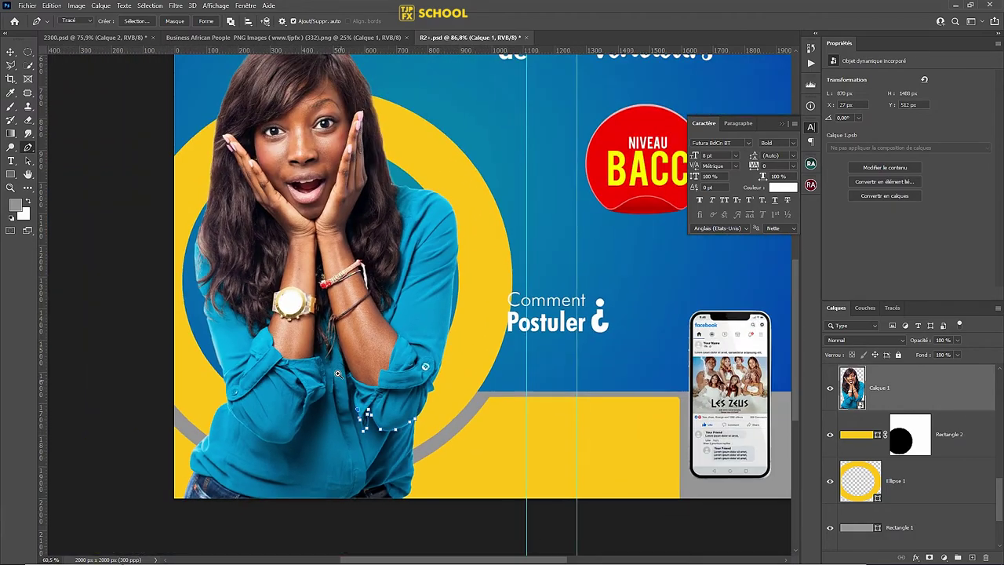
scroll(345, 346, "up", 4)
scroll(345, 346, "down", 1)
scroll(345, 346, "down", 1)
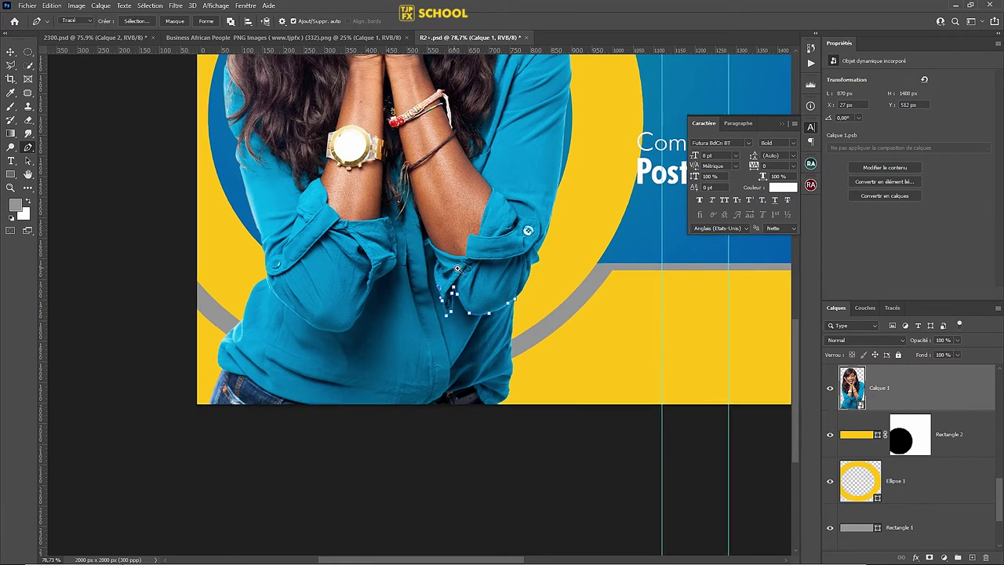
scroll(458, 360, "up", 3)
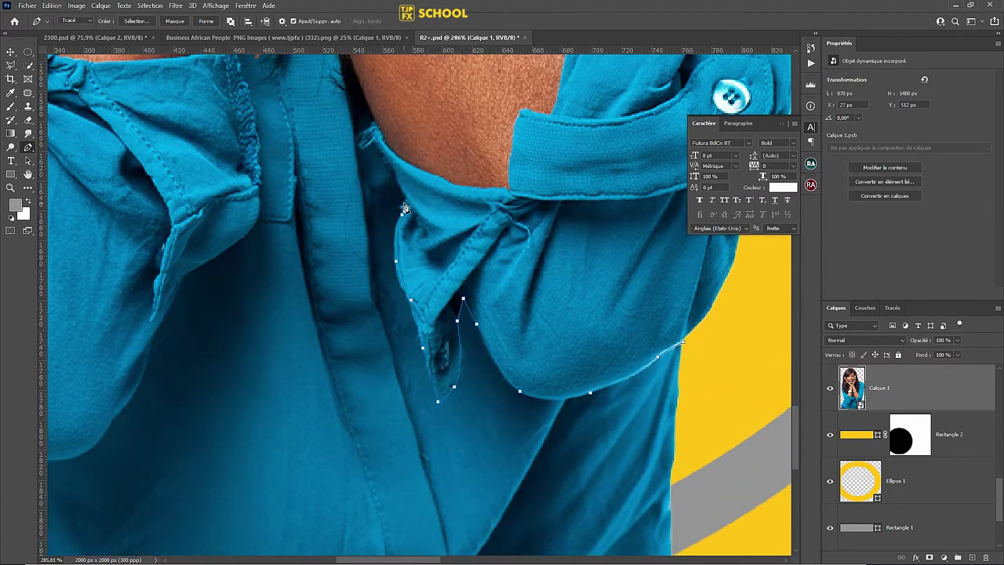
scroll(365, 182, "up", 3)
scroll(415, 320, "down", 2)
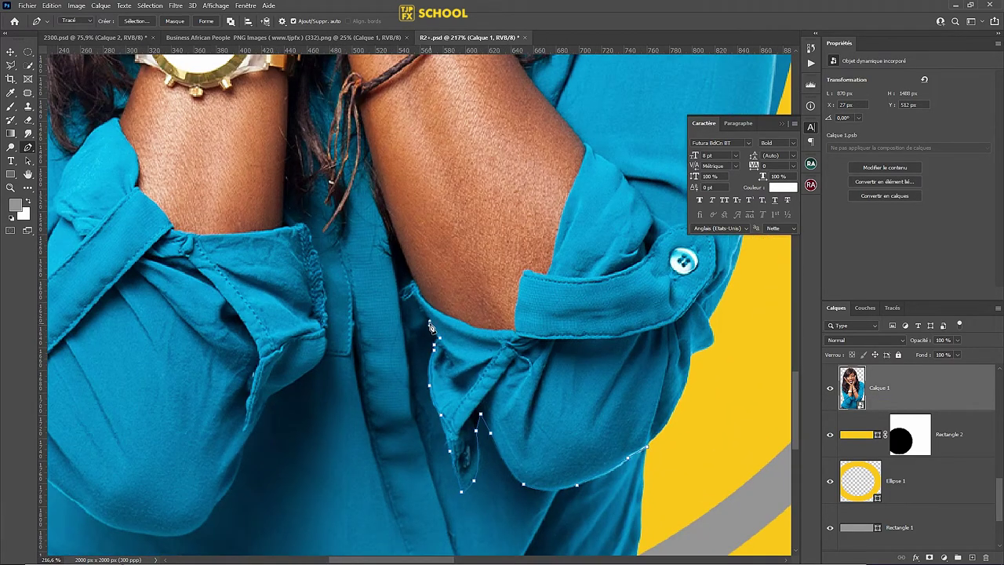
left_click(339, 245)
left_click(324, 230)
Continue the path with anchors along the sleeve's underside and outer edge.
left_click_drag(320, 366, 333, 334)
scroll(276, 365, "up", 2)
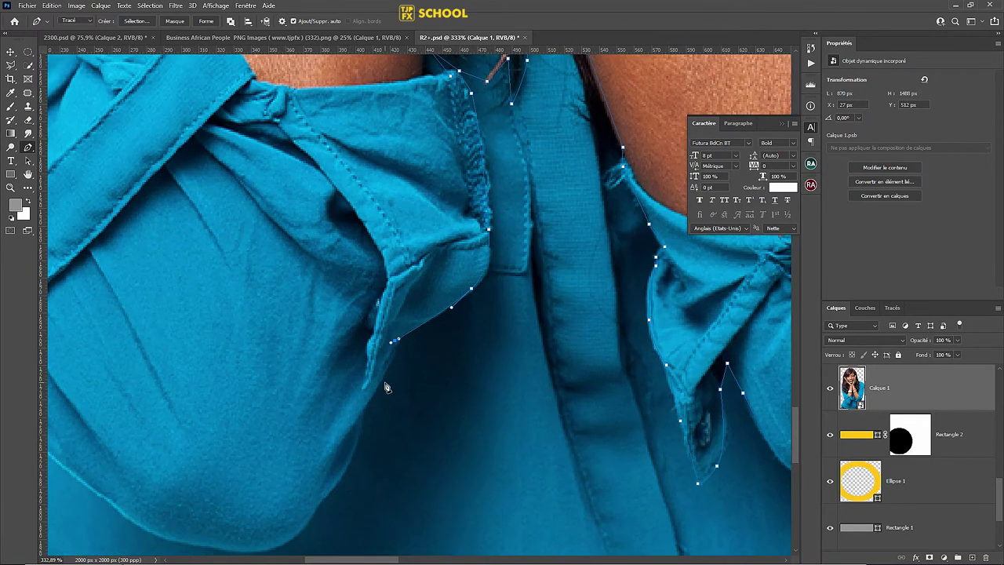
left_click_drag(360, 426, 471, 249)
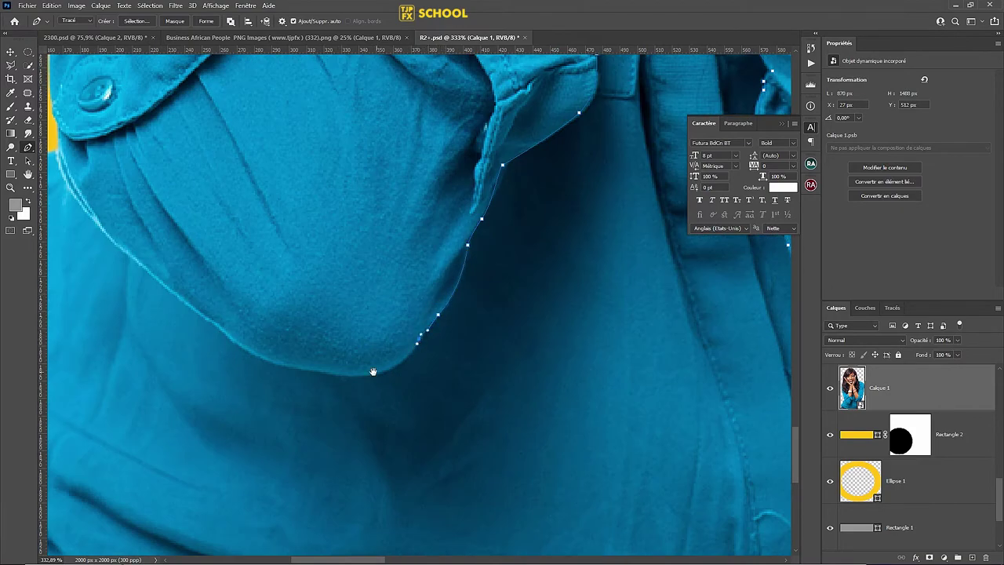
left_click_drag(373, 371, 459, 328)
left_click_drag(443, 328, 401, 329)
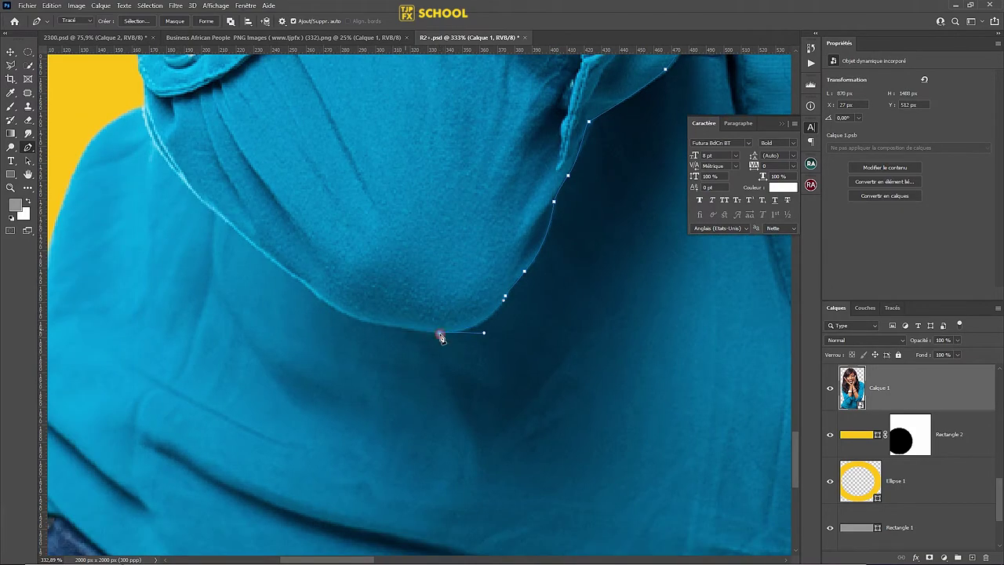
left_click(311, 299)
left_click_drag(294, 281, 358, 339)
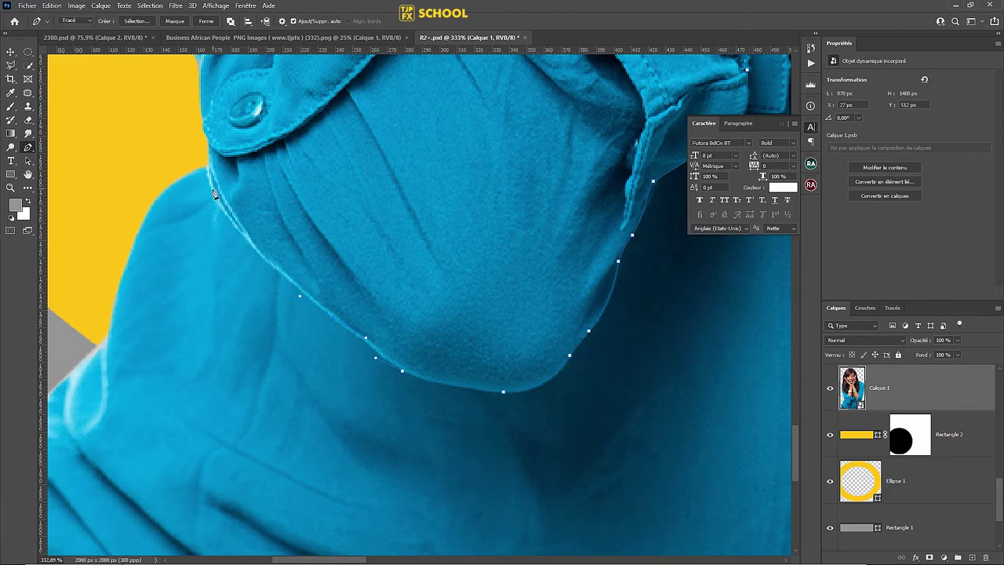
left_click(180, 128)
scroll(308, 374, "down", 3)
scroll(308, 373, "down", 3)
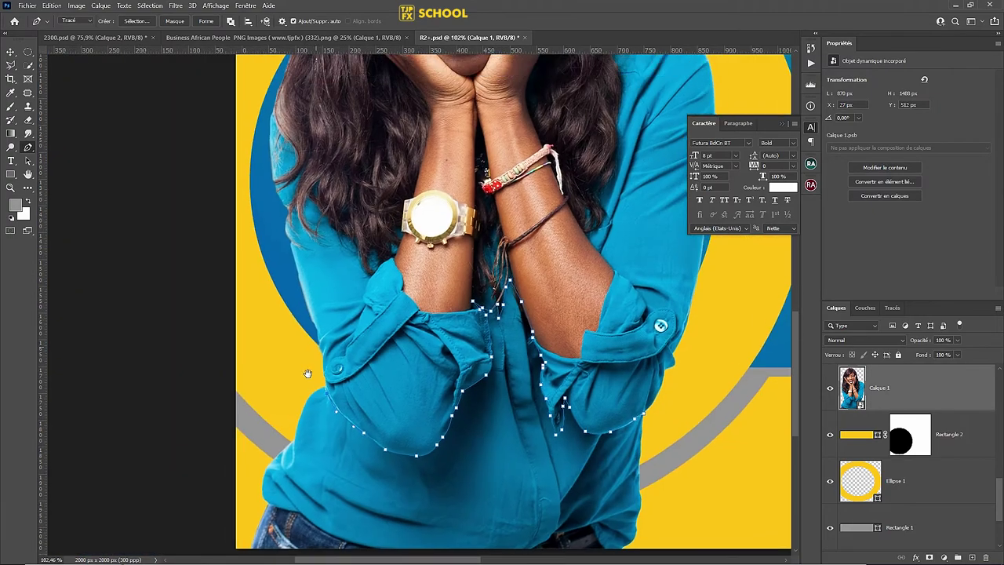
left_click_drag(307, 373, 323, 462)
scroll(344, 270, "down", 3)
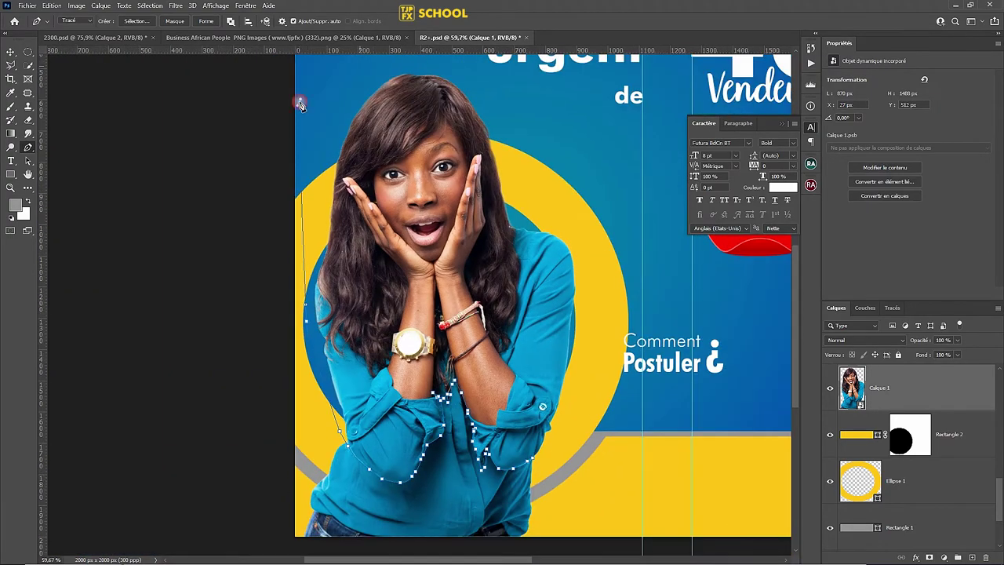
left_click(560, 452)
Close the path, turn it into a selection, and copy the figure to a new layer.
left_click(530, 460)
right_click(518, 287)
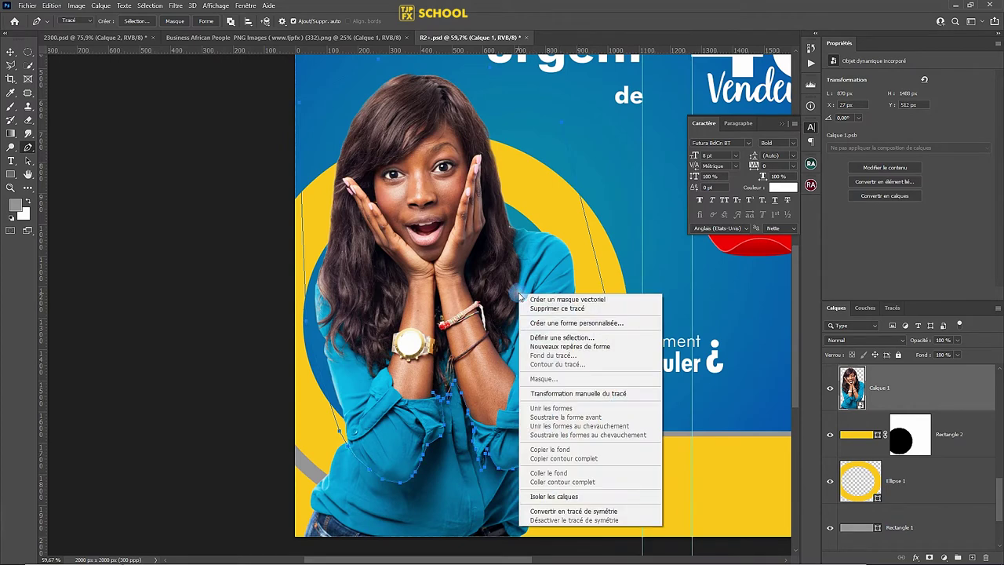
left_click(551, 332)
key("Return")
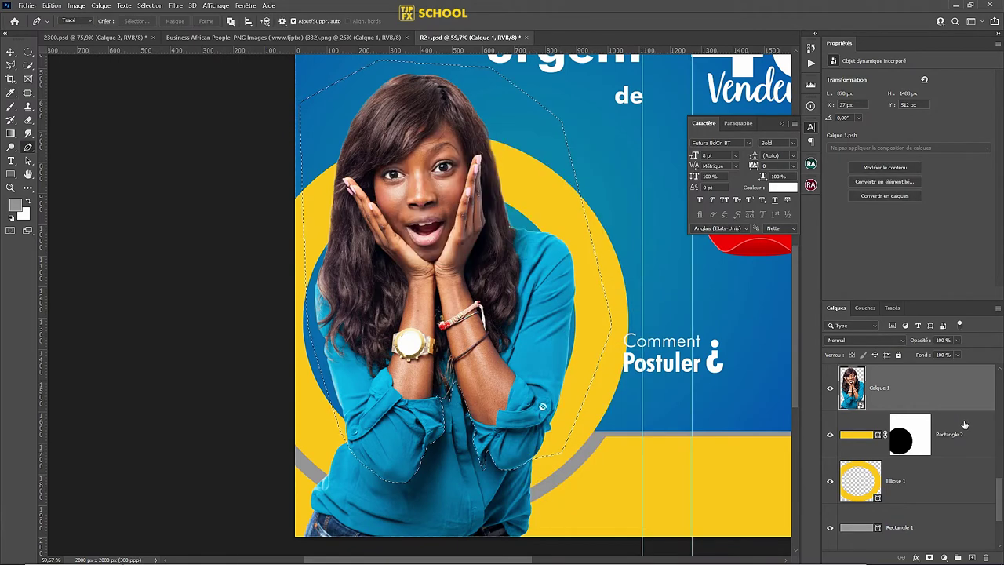
left_click(101, 5)
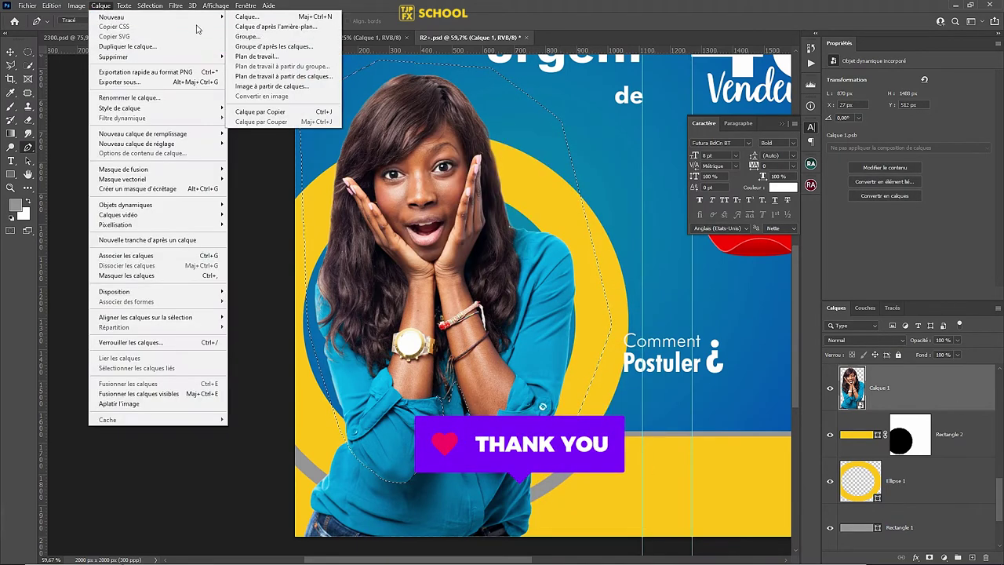
left_click(266, 112)
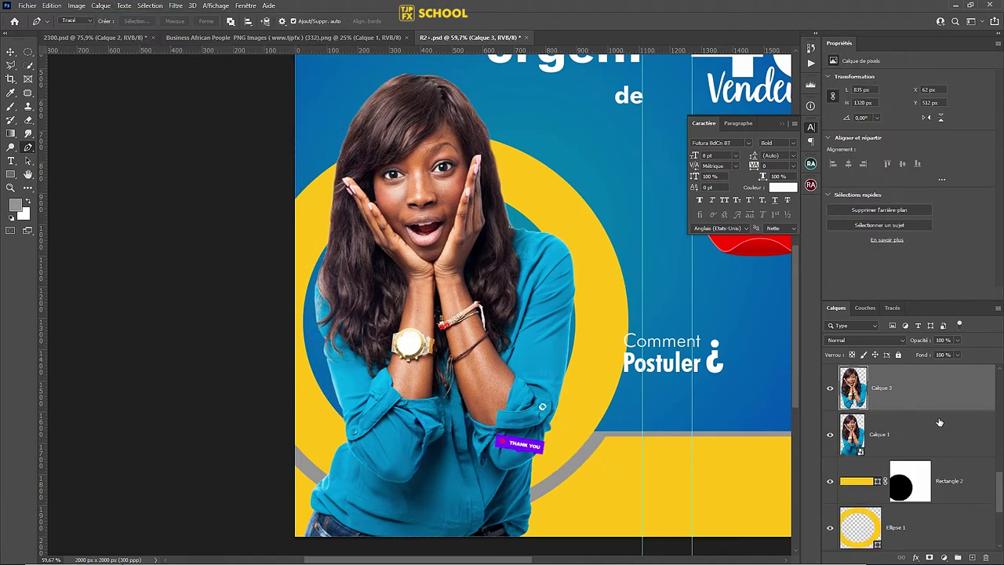
Place the original photo layer below Ellipse 1 and save.
left_click_drag(941, 430, 941, 500)
scroll(951, 398, "down", 1)
left_click_drag(951, 398, 953, 444)
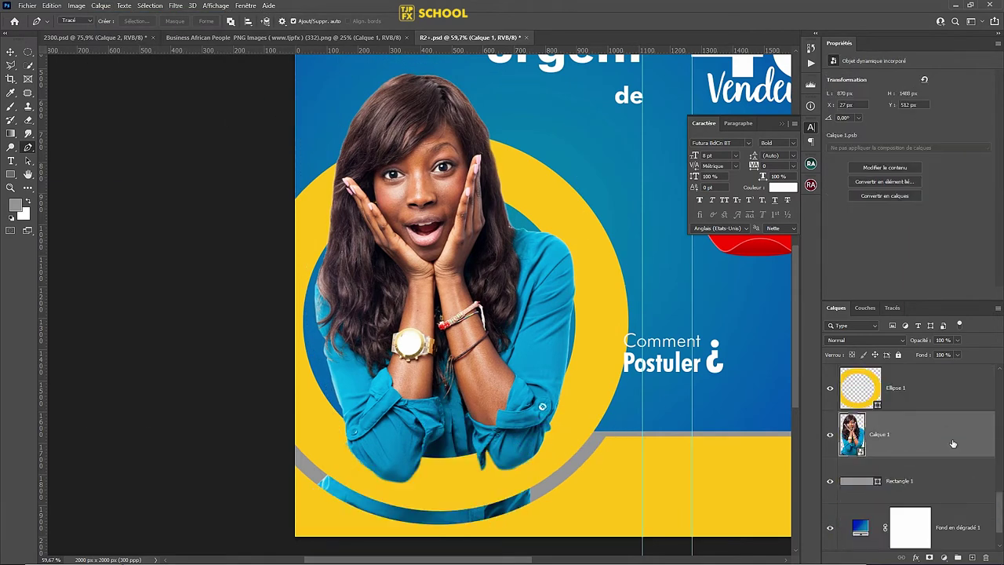
key("ctrl+s")
key("ctrl+s")
Add a new empty layer, Calque 4, above the photo.
scroll(399, 470, "up", 2)
scroll(400, 470, "up", 1)
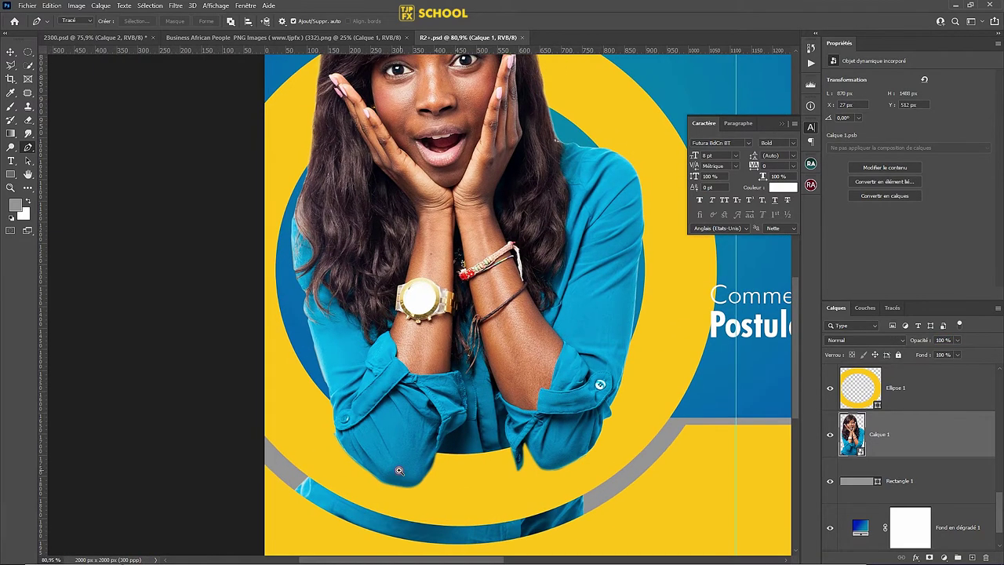
scroll(573, 413, "down", 3)
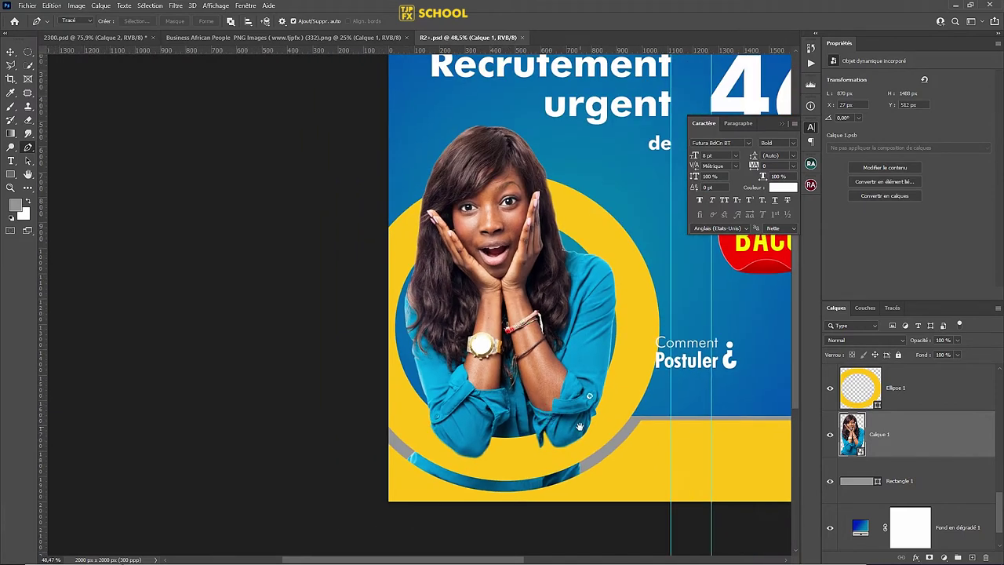
left_click_drag(579, 426, 534, 428)
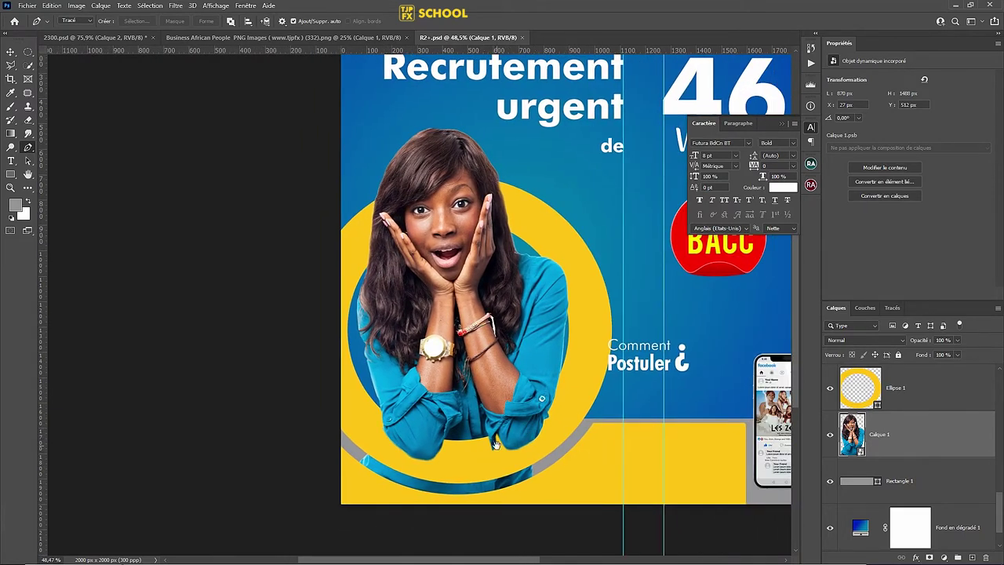
scroll(374, 456, "up", 3)
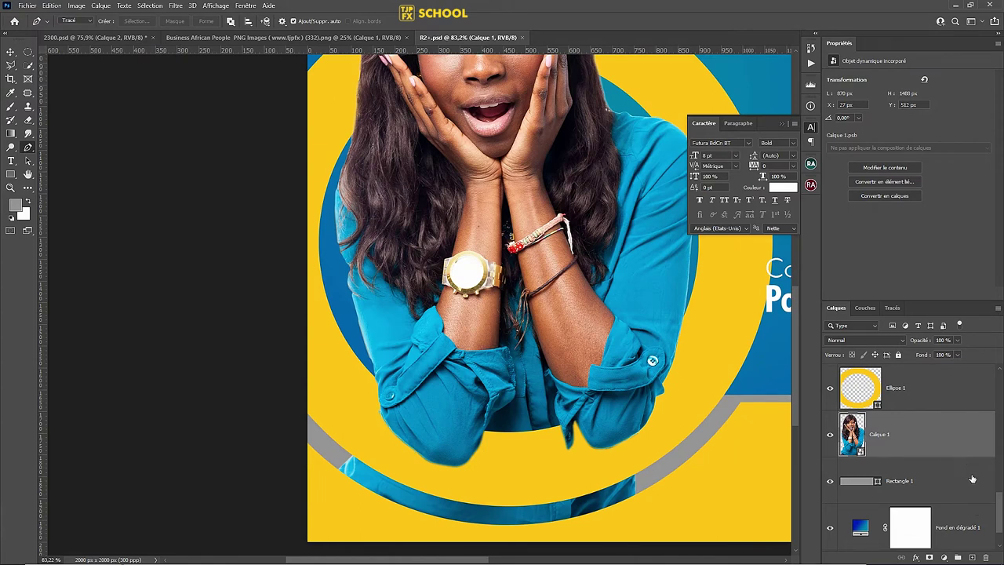
left_click(973, 557)
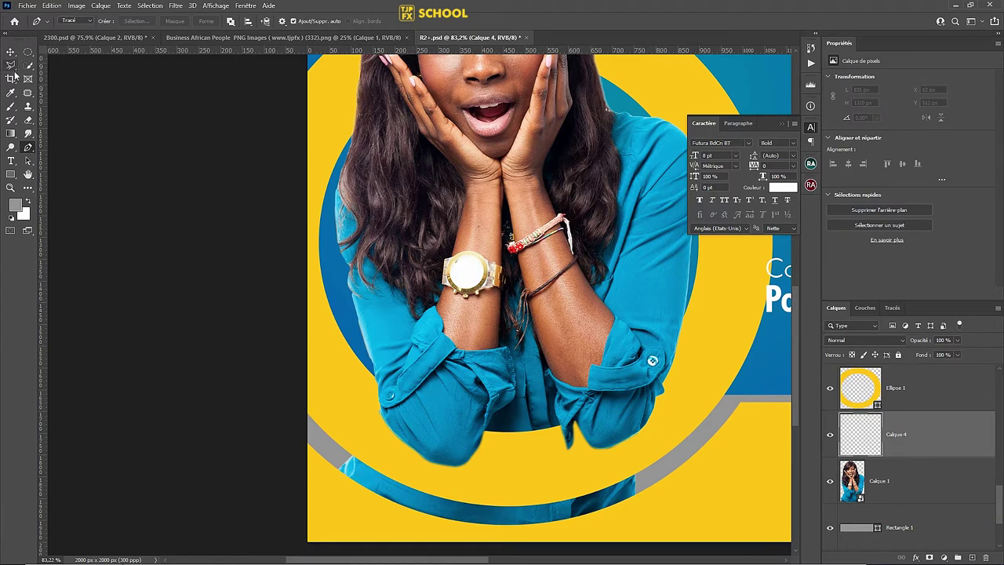
Set up a black brush at size 122.
left_click(11, 107)
left_click(15, 205)
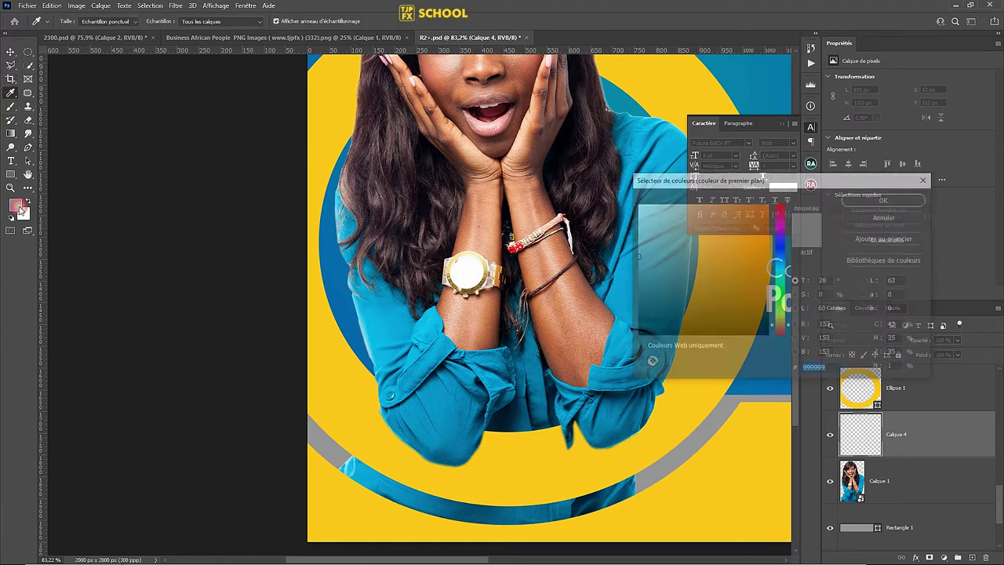
left_click(637, 335)
left_click(873, 203)
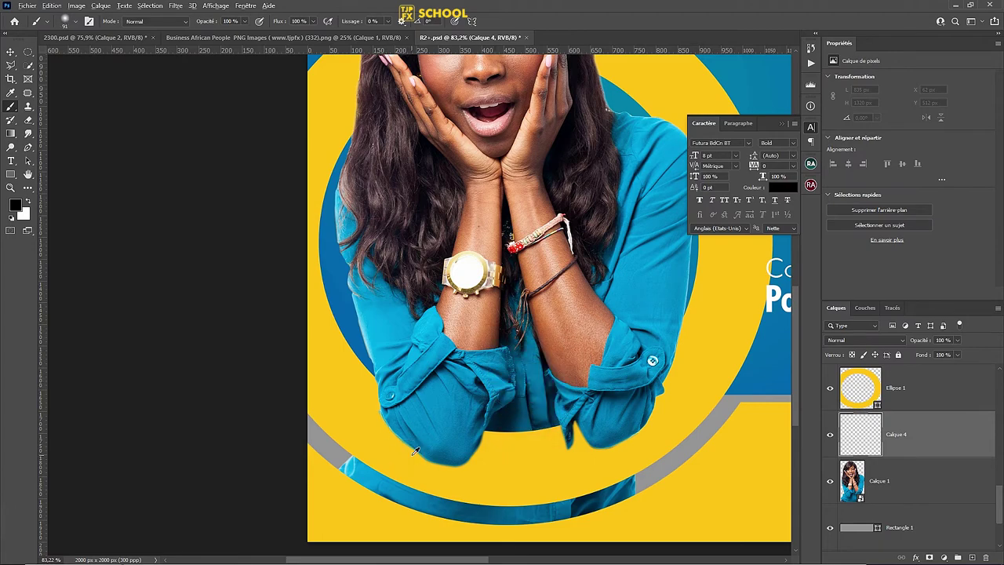
scroll(463, 455, "up", 5)
scroll(478, 440, "up", 2)
left_click_drag(342, 313, 368, 313)
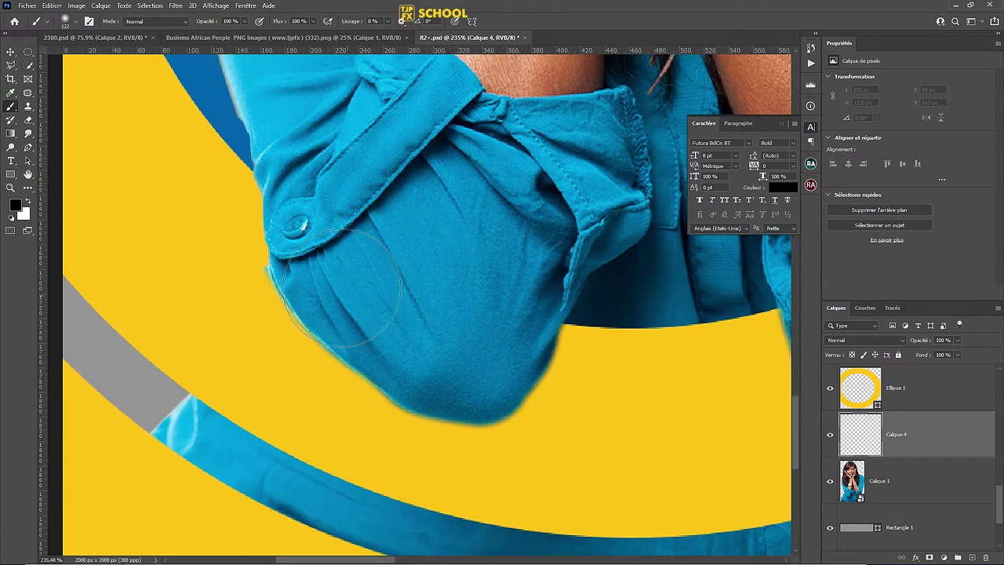
Paint a soft shadow around the left elbow and move Calque 4 above Rectangle 2.
left_click_drag(353, 286, 332, 336)
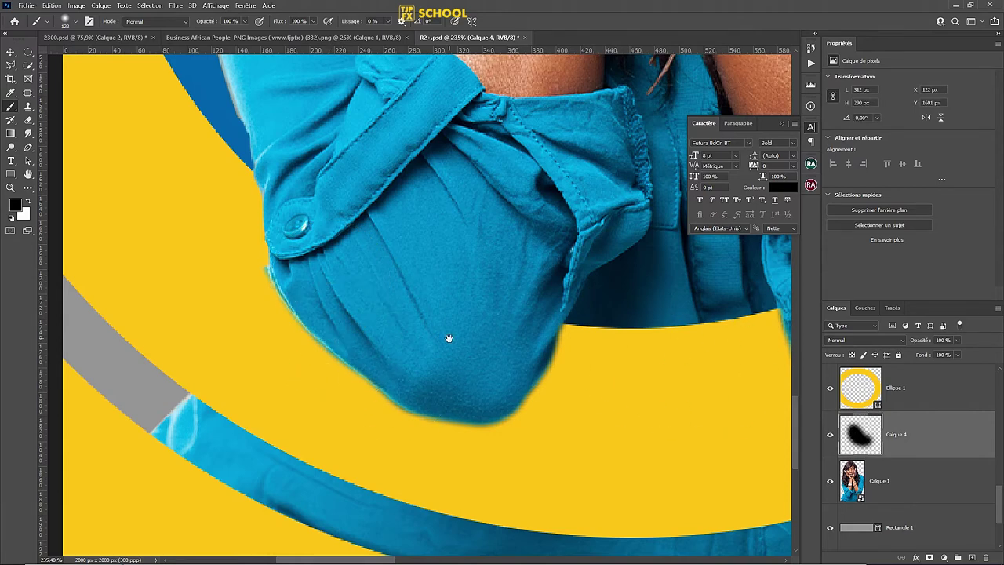
scroll(447, 336, "down", 3)
scroll(993, 430, "up", 2)
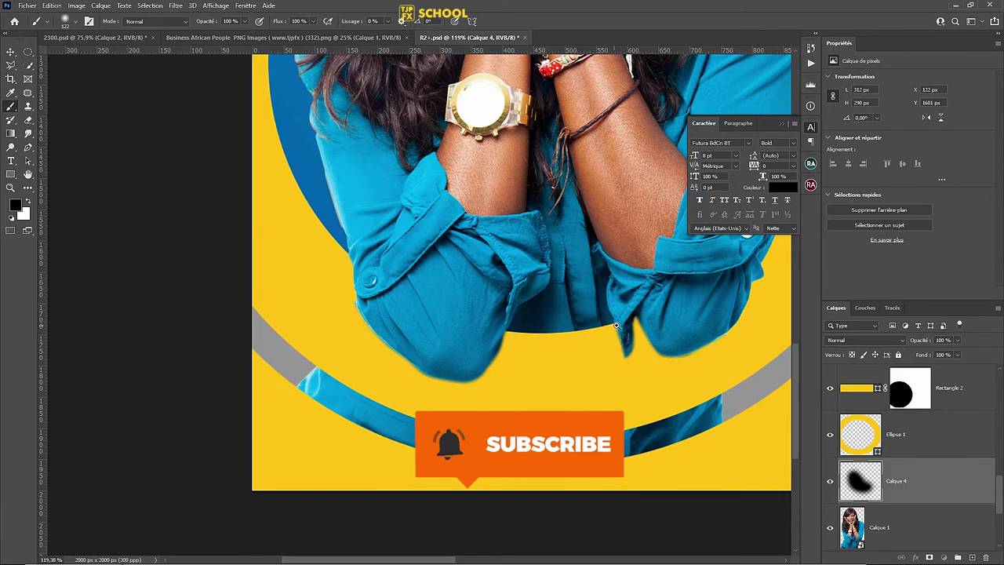
scroll(649, 347, "down", 4)
scroll(968, 442, "down", 3)
scroll(969, 442, "down", 1)
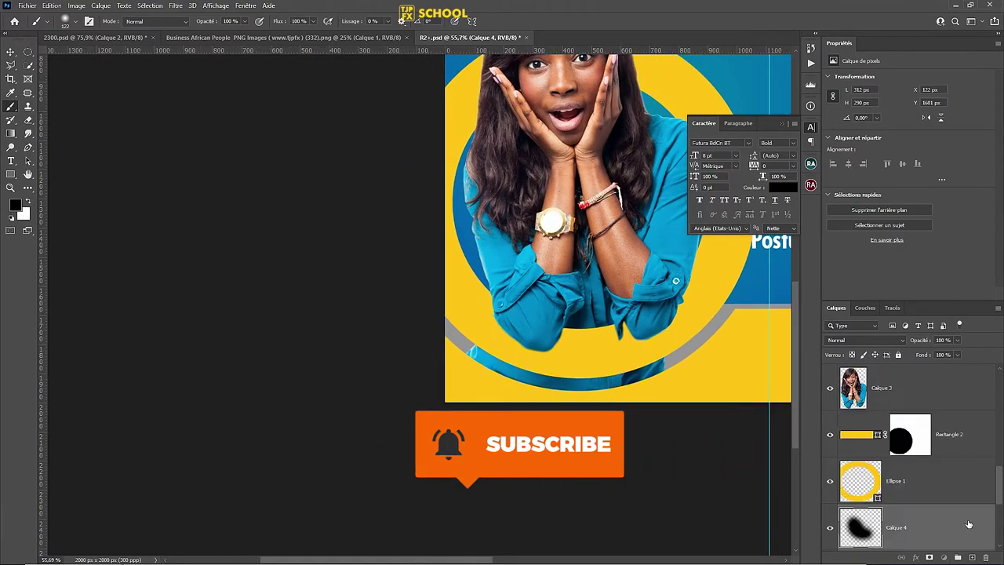
left_click_drag(968, 524, 951, 419)
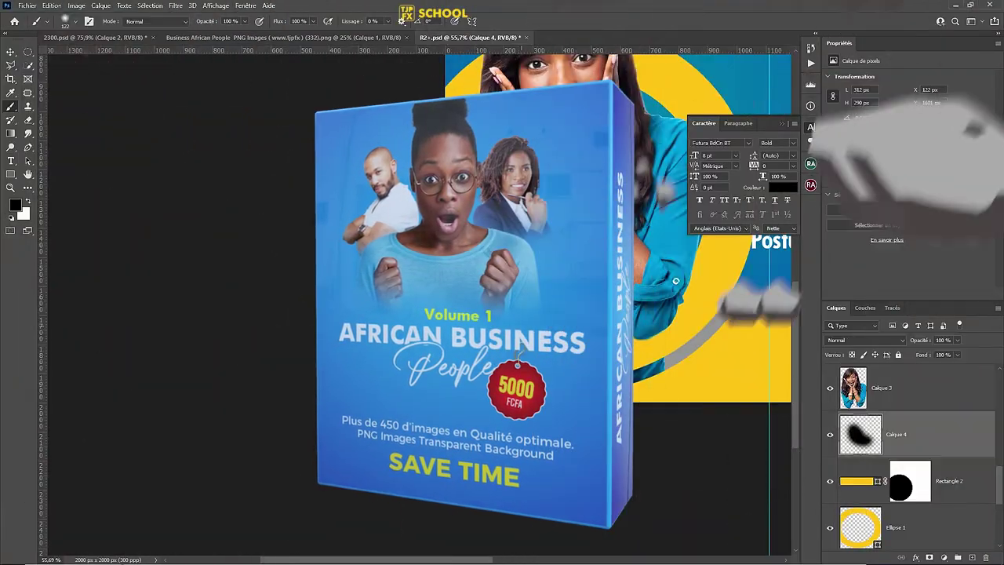
scroll(667, 258, "up", 5)
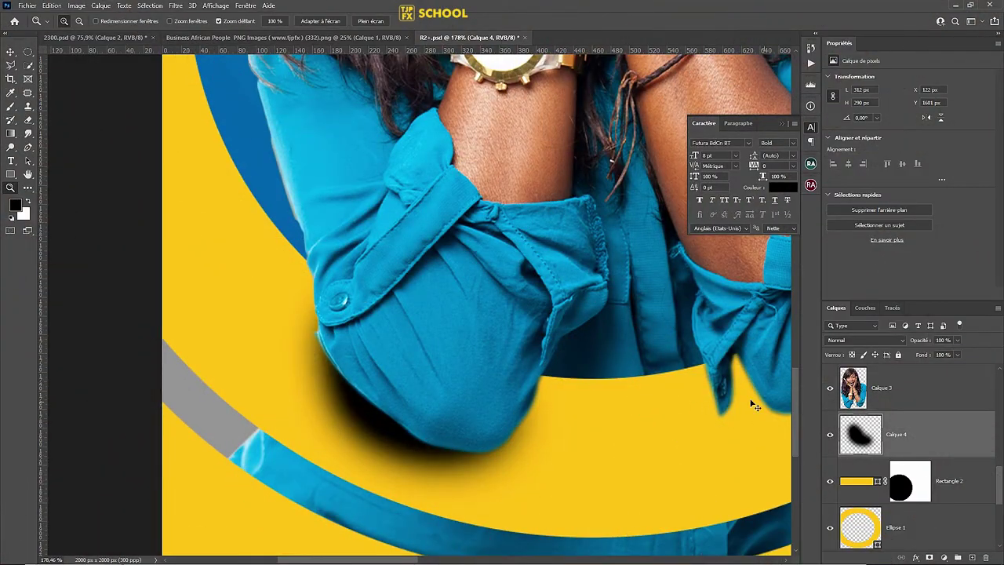
Clear the old blob from shadow layer Calque 4 and start repositioning it in the Layers panel.
key("ctrl+shift+bracketleft")
key("Delete")
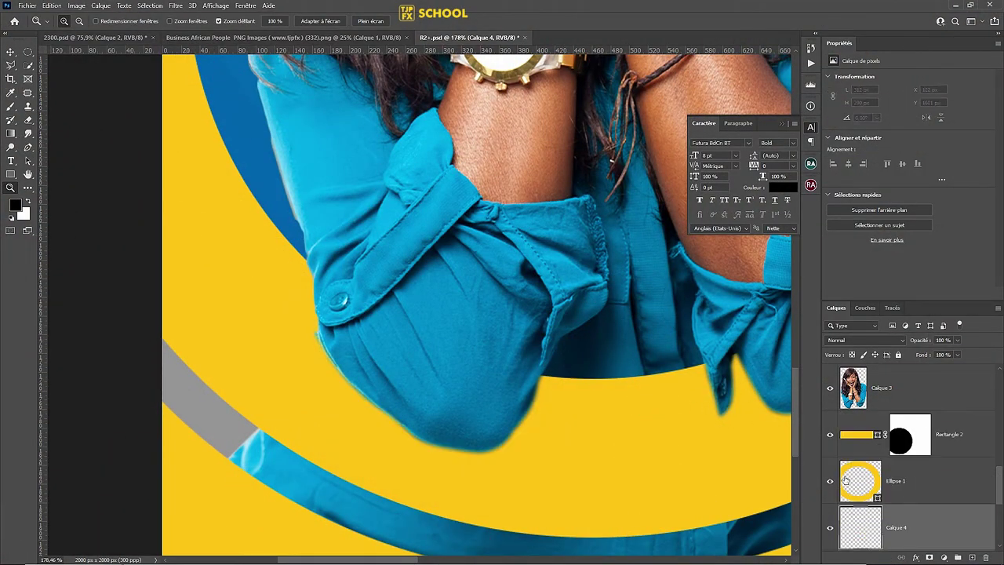
left_click_drag(952, 531, 941, 370)
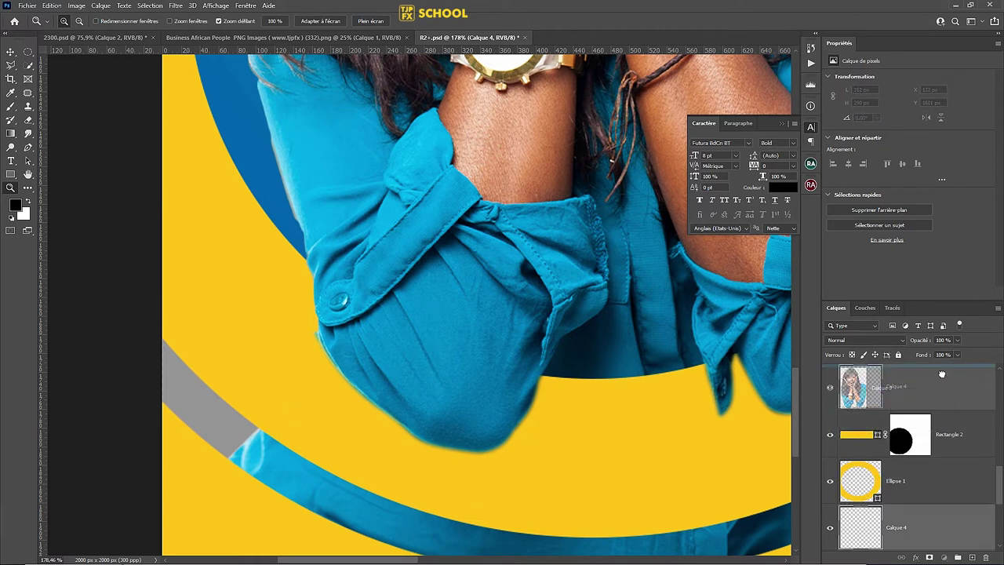
Place Calque 4 directly below Calque 3, undoing the soft-brush test strokes near the elbow.
key("b")
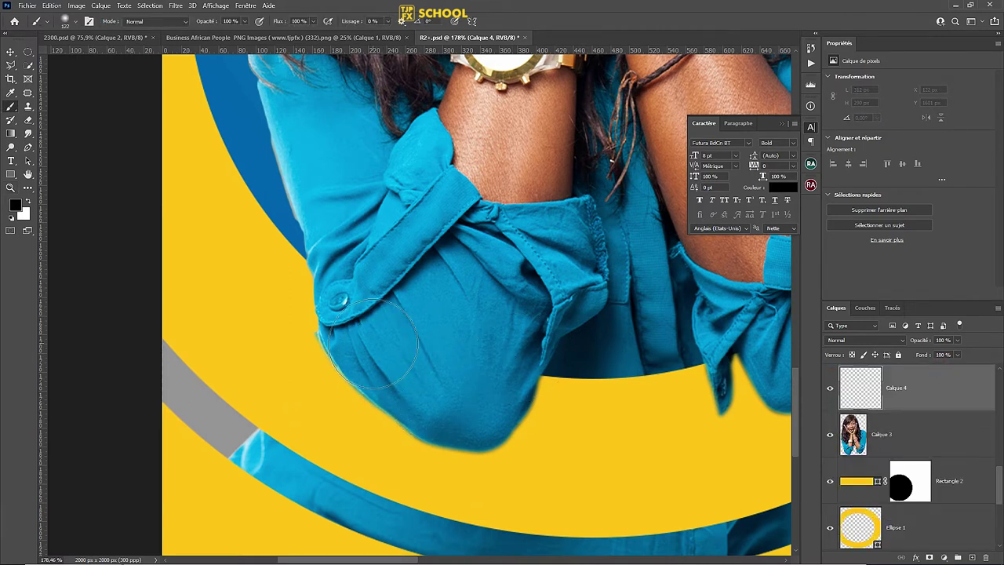
left_click(369, 341)
key("ctrl+z")
left_click_drag(954, 403, 950, 443)
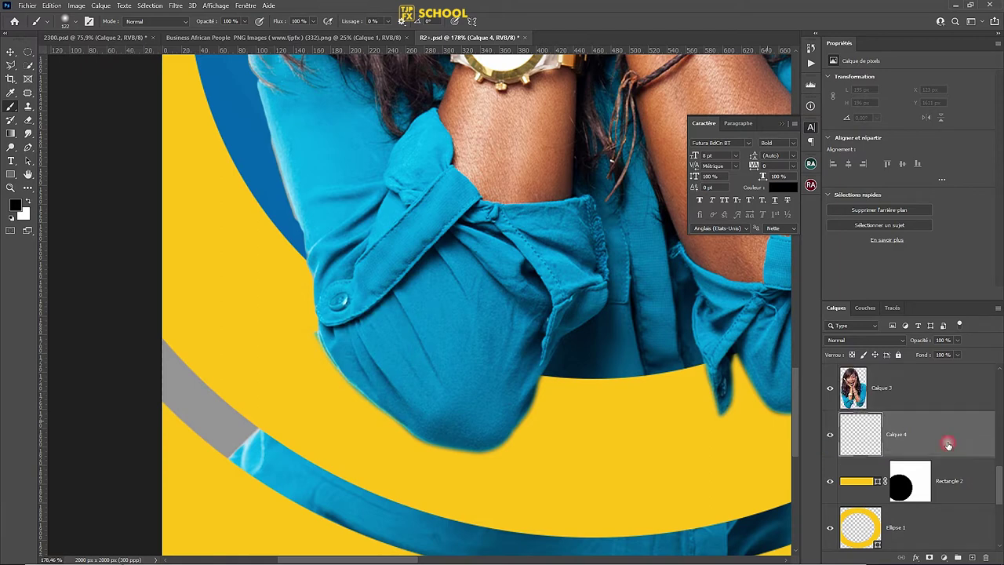
mouse_move(367, 333)
left_mouse_down()
mouse_move(392, 384)
mouse_move(416, 396)
mouse_move(448, 373)
mouse_move(479, 411)
left_mouse_up()
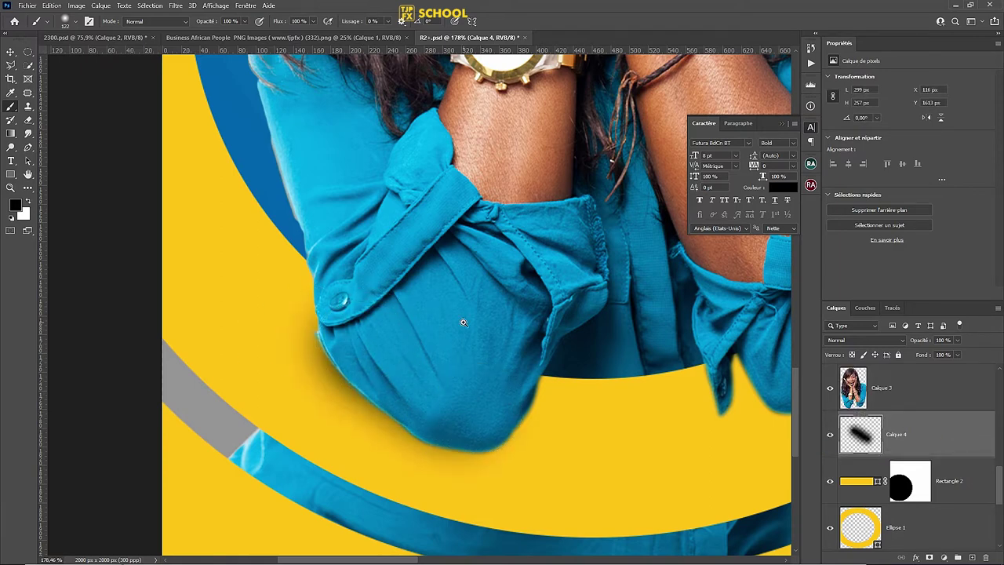
mouse_move(460, 320)
left_mouse_down()
mouse_move(410, 316)
mouse_move(633, 355)
left_mouse_up()
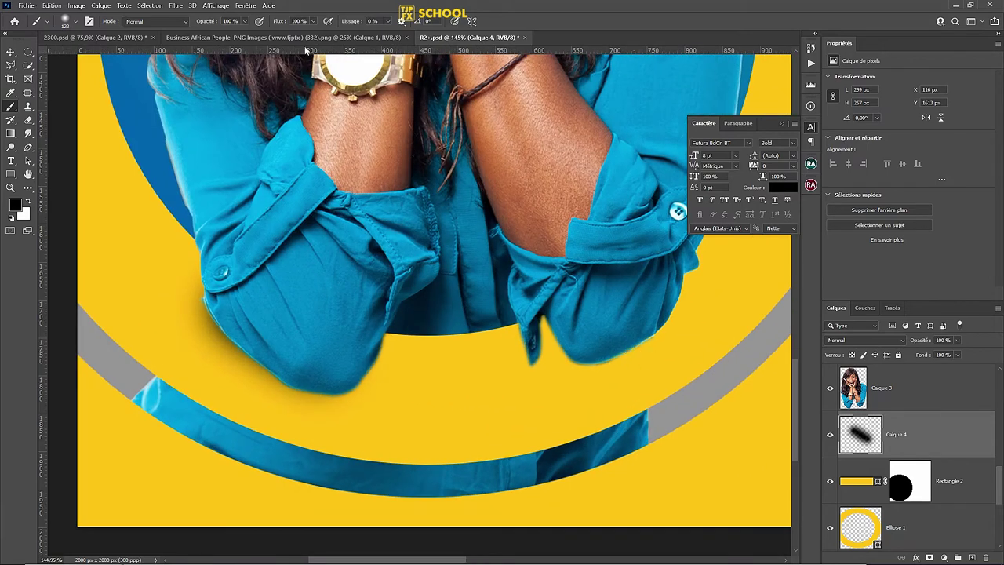
key("ctrl+z")
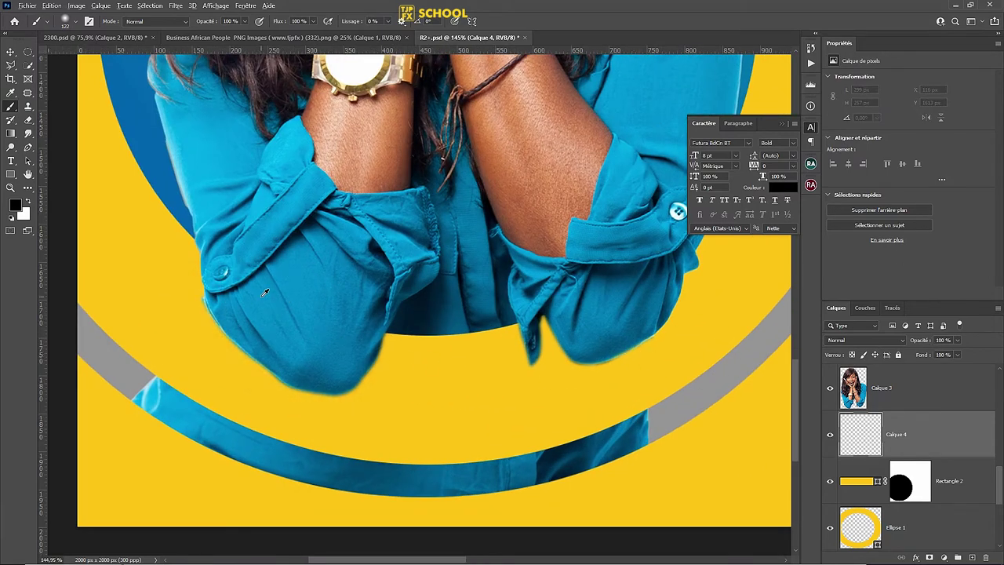
With a 100-pixel soft black brush, shade under both elbows and along the arms' edges.
right_click(265, 292, "alt")
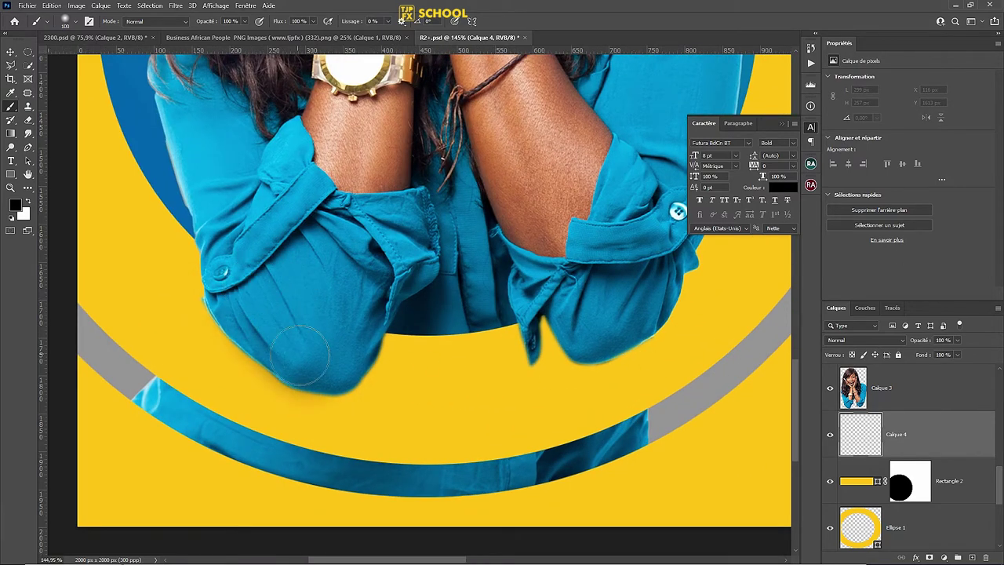
left_click_drag(300, 357, 227, 336)
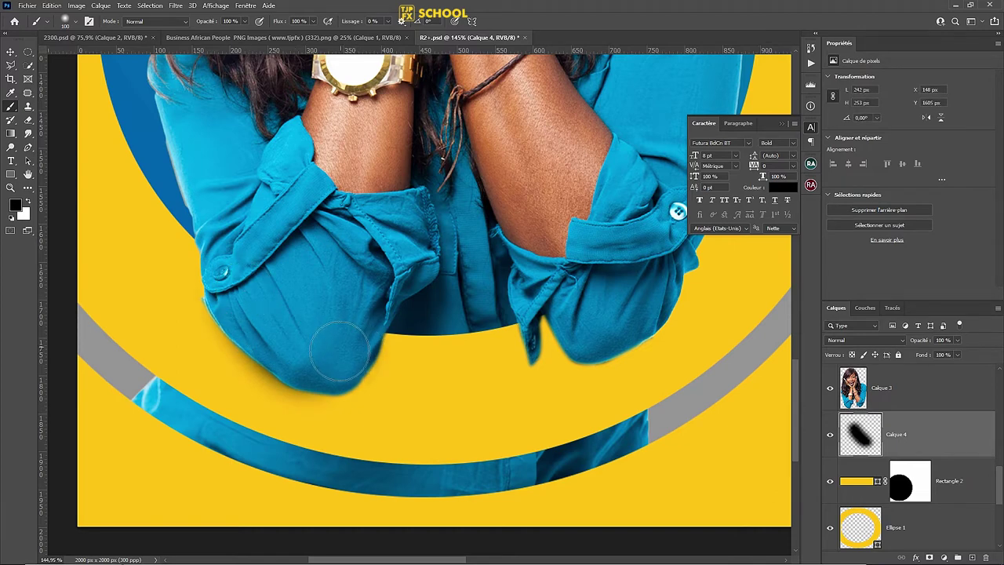
left_click_drag(340, 357, 327, 360)
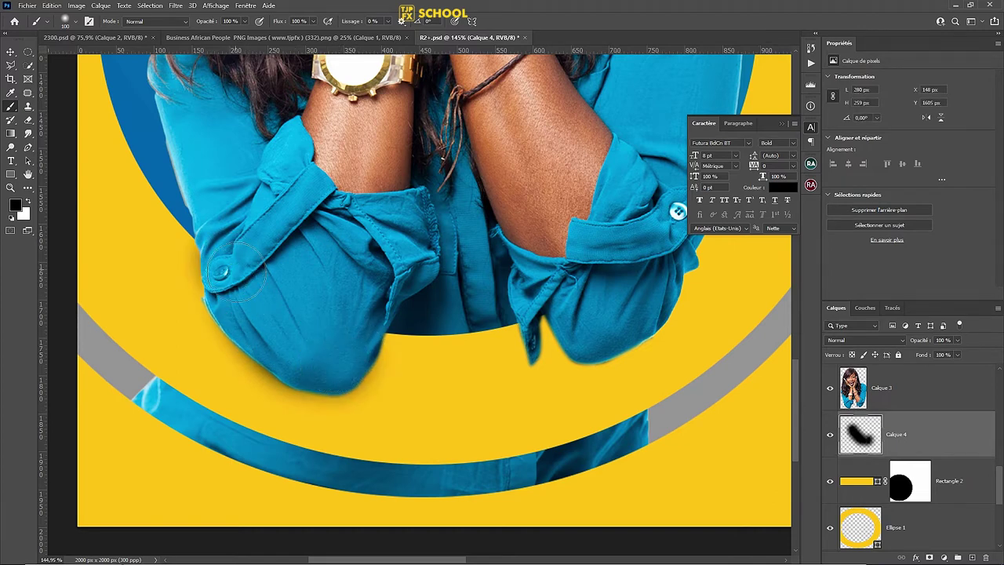
left_click_drag(236, 270, 210, 308)
left_click_drag(572, 333, 605, 323)
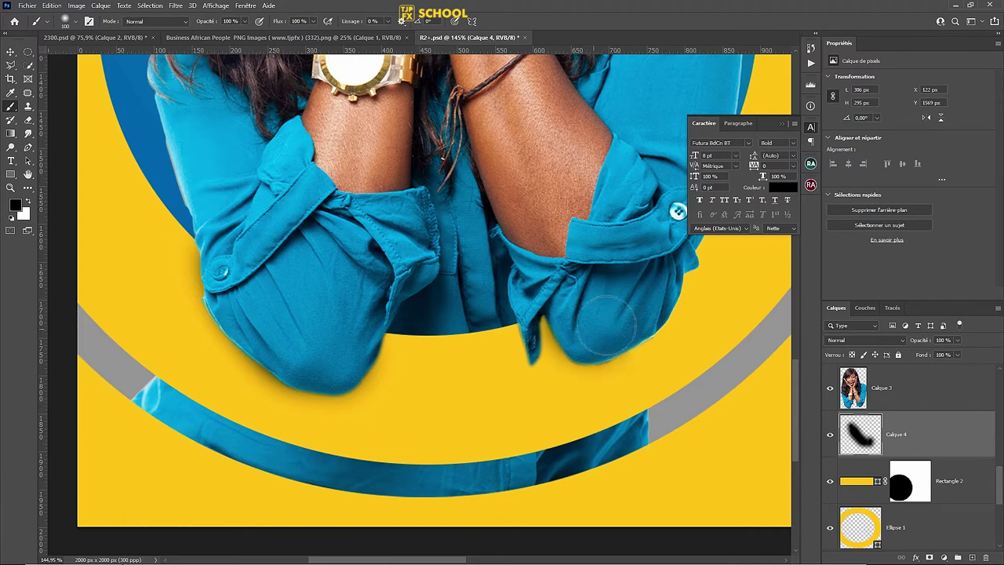
left_click_drag(663, 345, 655, 278)
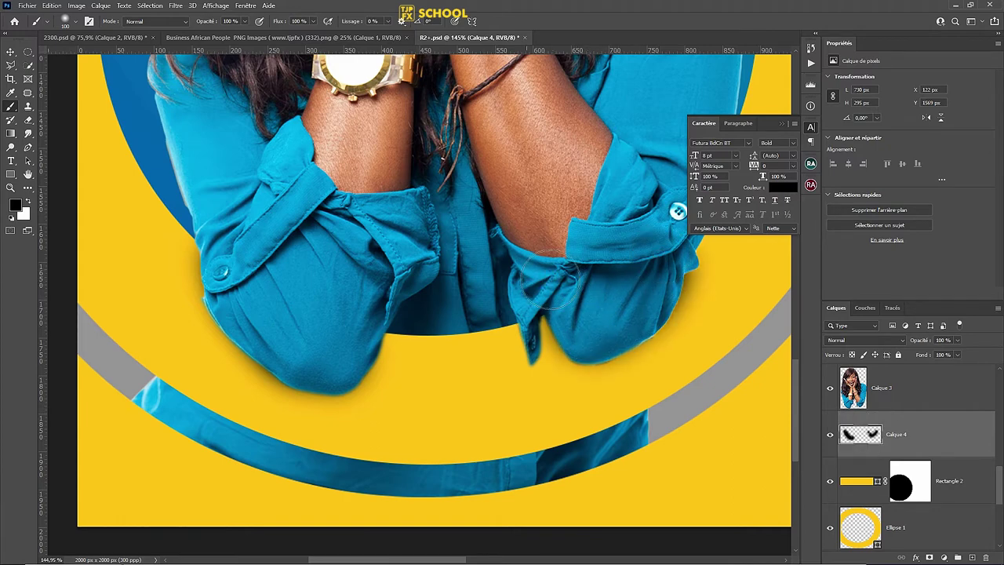
left_click_drag(549, 279, 502, 318)
Lower the brush opacity to 57% and lightly shade both cuff folds, then zoom out.
left_click_drag(604, 317, 676, 357)
type("57")
left_click_drag(533, 345, 559, 287)
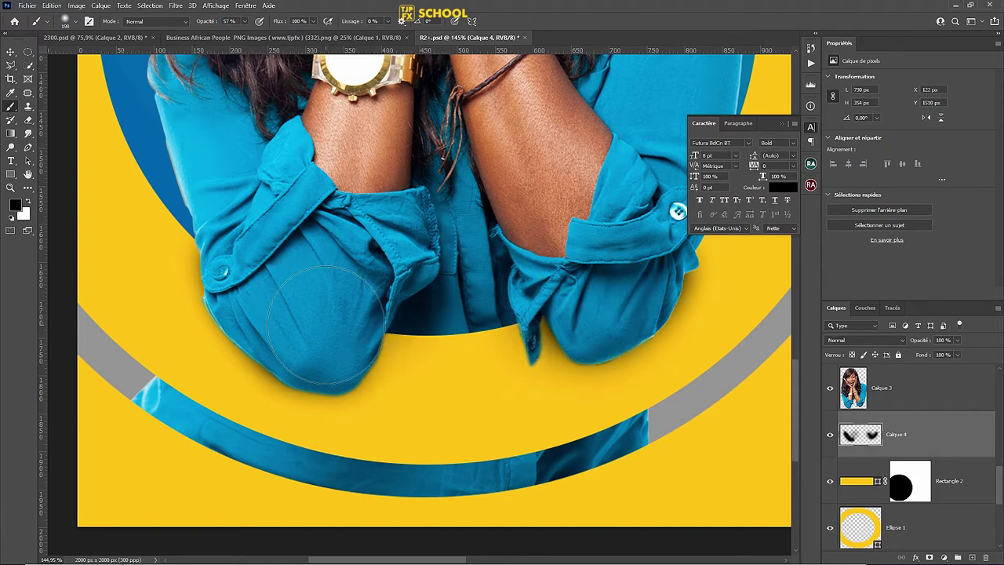
left_click_drag(377, 306, 235, 313)
left_click_drag(356, 271, 318, 286)
scroll(318, 287, "down", 2)
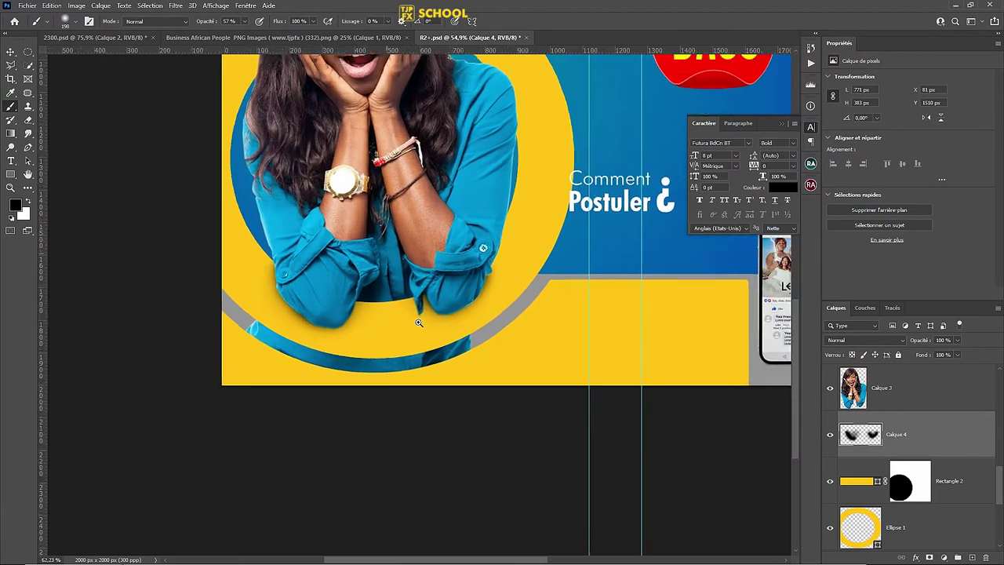
Review the shading around the woman's face and shoulder, then switch to the Eraser.
left_click_drag(353, 330, 422, 409)
scroll(479, 219, "up", 5)
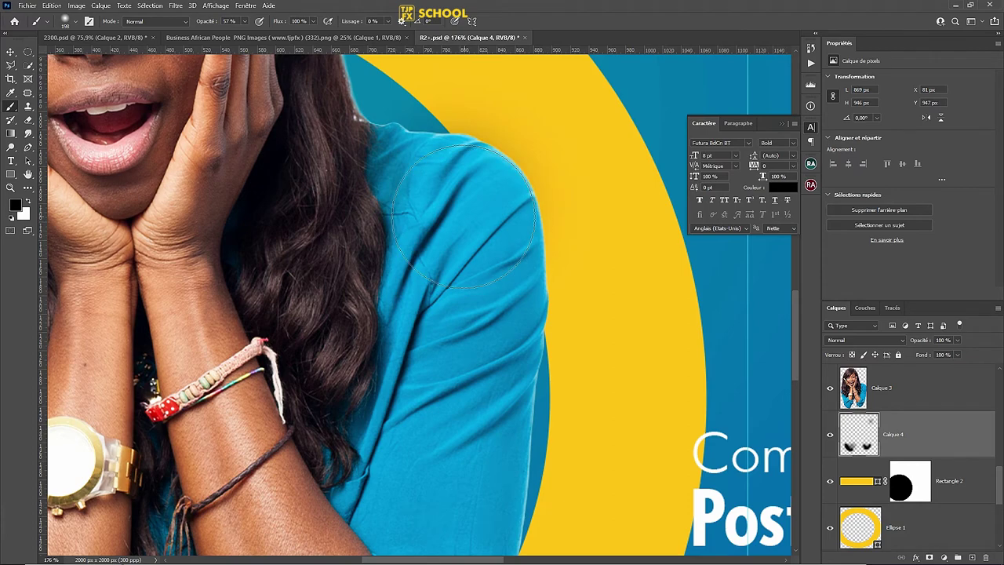
scroll(403, 149, "down", 2)
left_click_drag(471, 236, 471, 349)
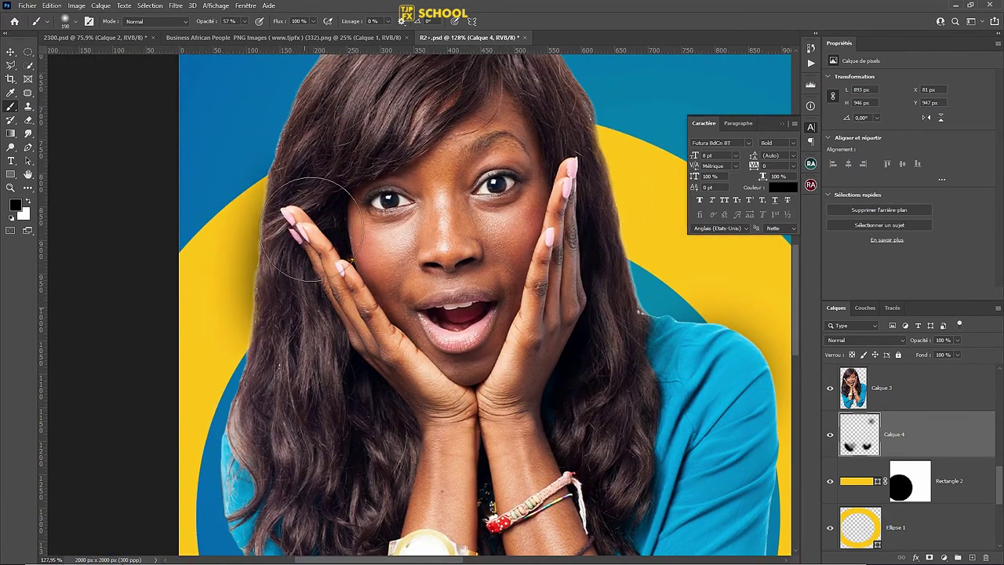
scroll(353, 223, "right", 2)
scroll(392, 223, "right", 1)
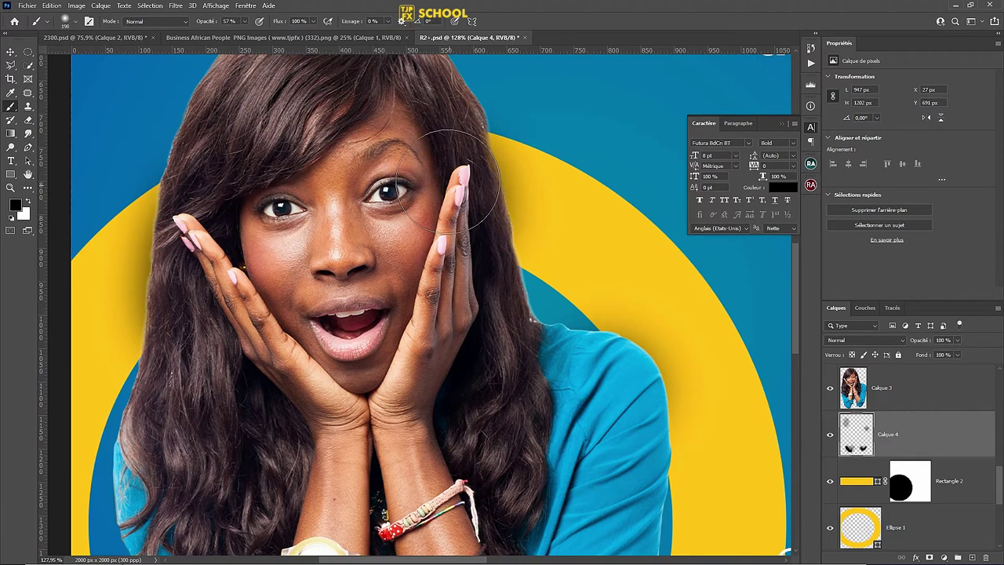
scroll(449, 243, "down", 3)
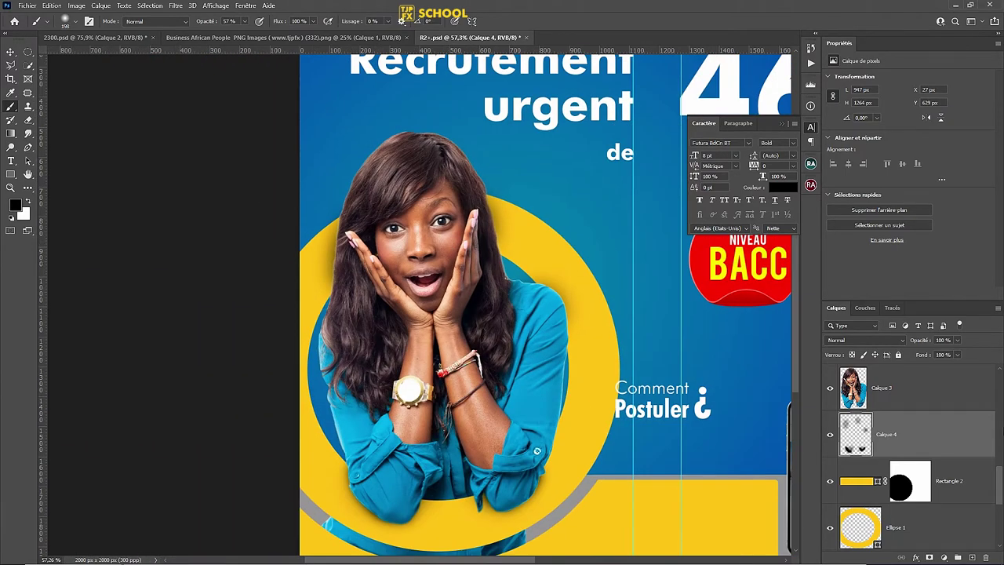
scroll(352, 240, "up", 1)
scroll(353, 240, "up", 2)
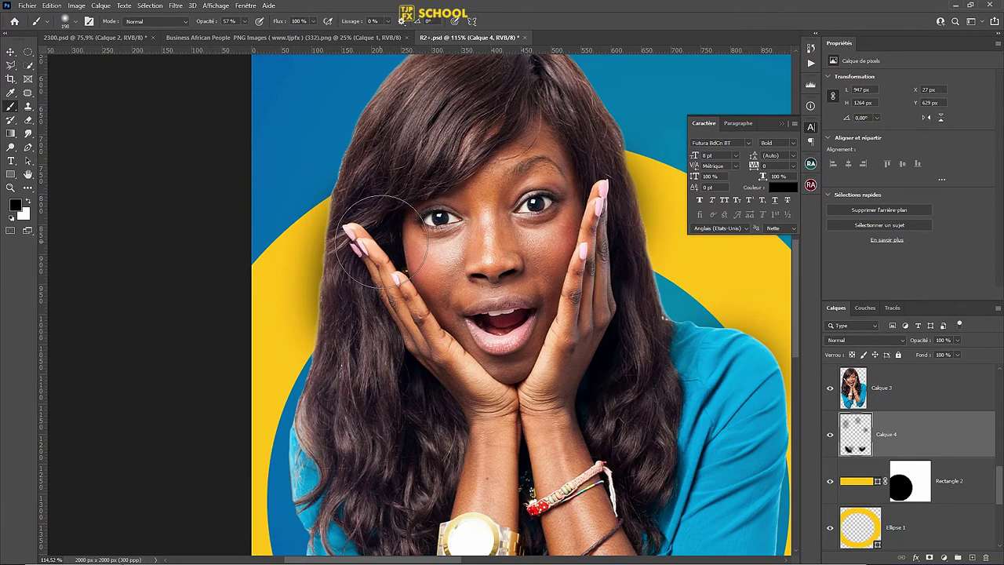
key("e")
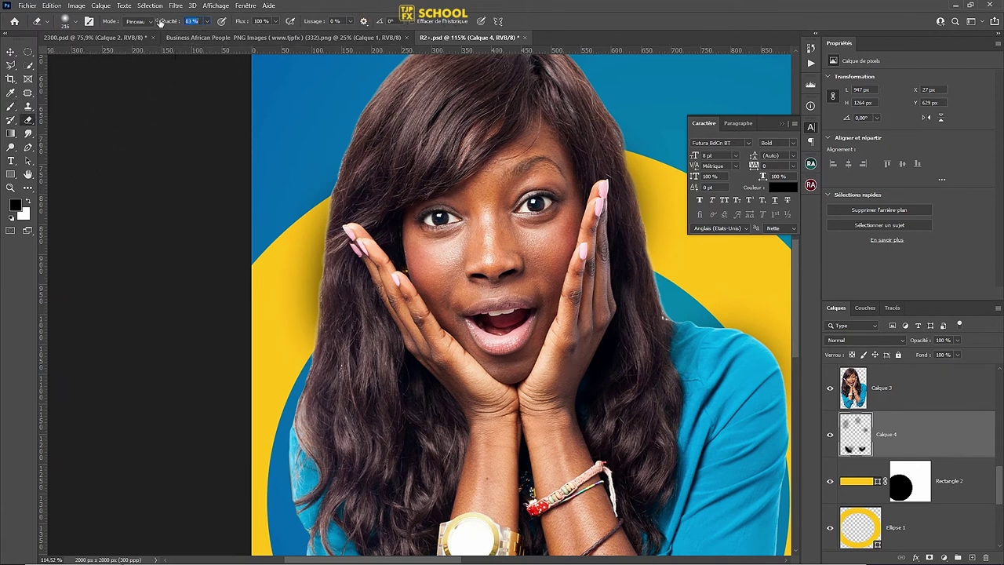
Set the Eraser opacity to 21% and review the arms and Comment Postuler area.
type("21")
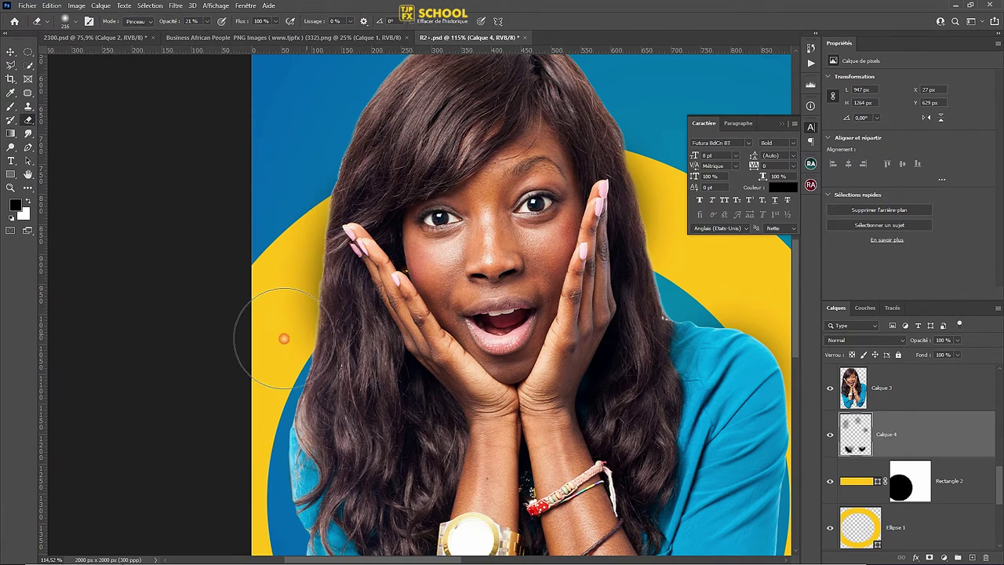
left_click_drag(465, 307, 326, 285)
scroll(518, 301, "down", 2)
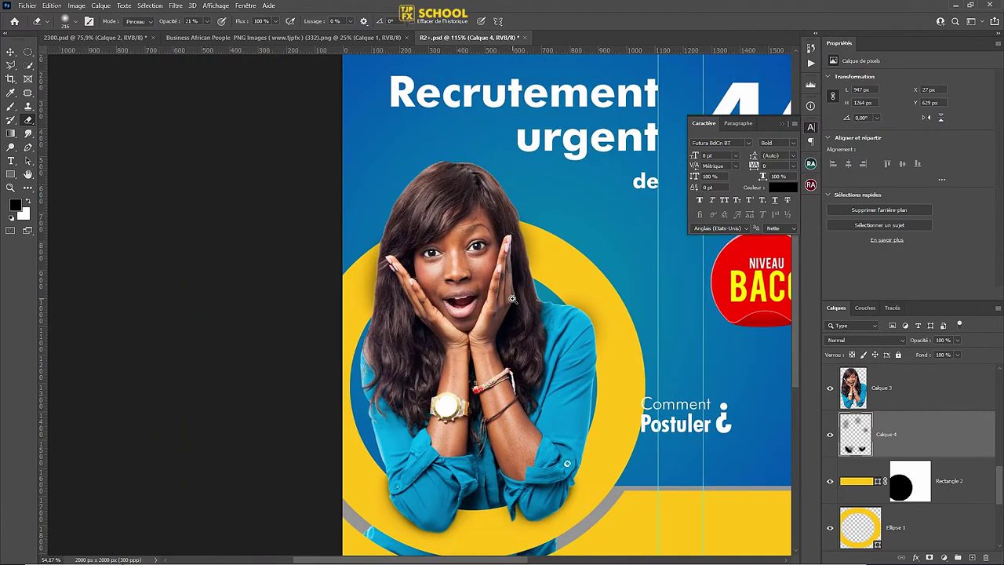
left_click_drag(520, 306, 480, 135)
scroll(579, 232, "up", 1)
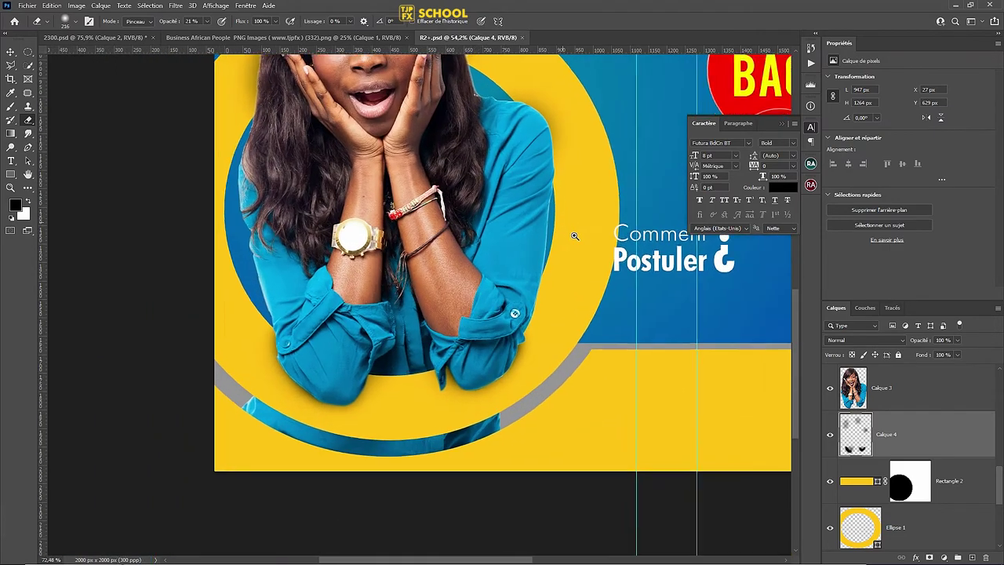
scroll(583, 235, "up", 2)
scroll(522, 320, "up", 2)
Brush a soft shadow along the buttoned sleeve edge on Calque 4 and zoom out to 42.8%.
key("b")
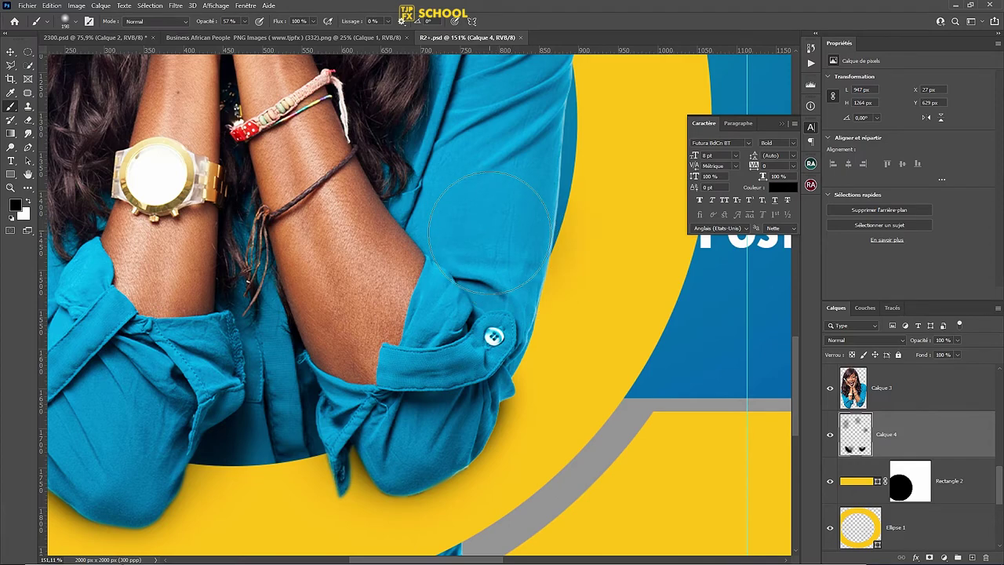
mouse_move(542, 259)
left_mouse_down()
mouse_move(469, 339)
mouse_move(583, 225)
left_mouse_up()
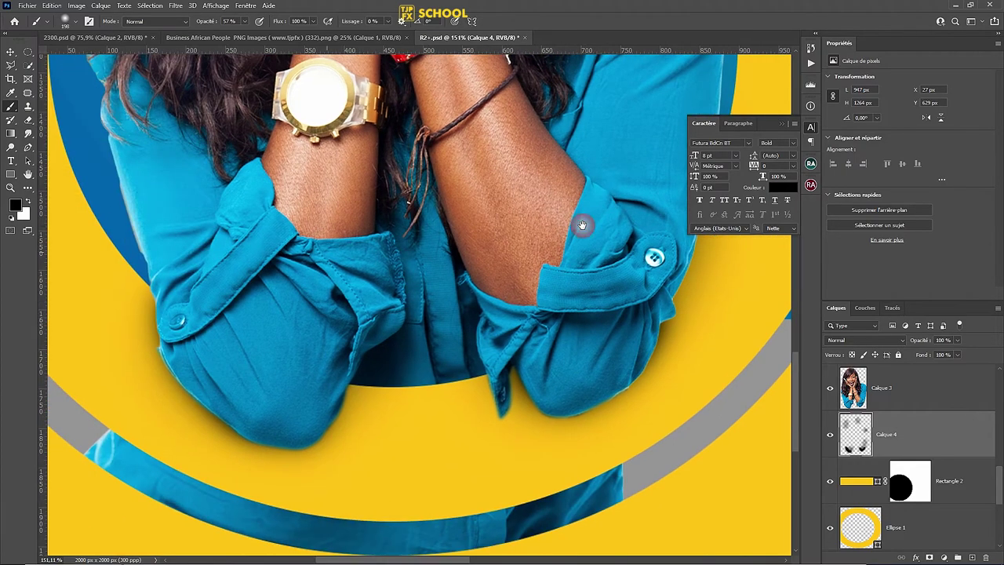
left_click_drag(271, 237, 301, 343)
scroll(302, 343, "down", 3)
scroll(314, 334, "down", 2)
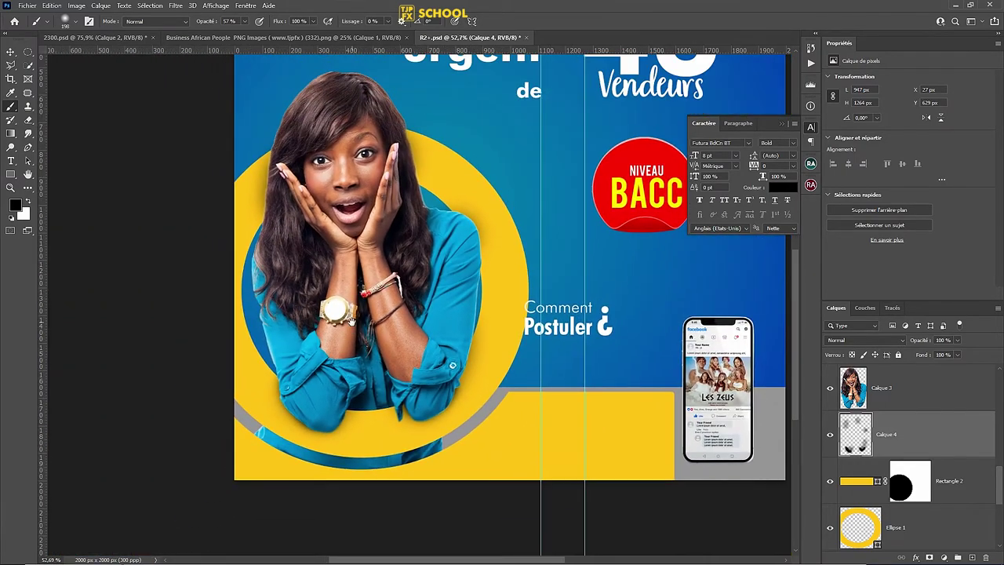
scroll(435, 315, "down", 1)
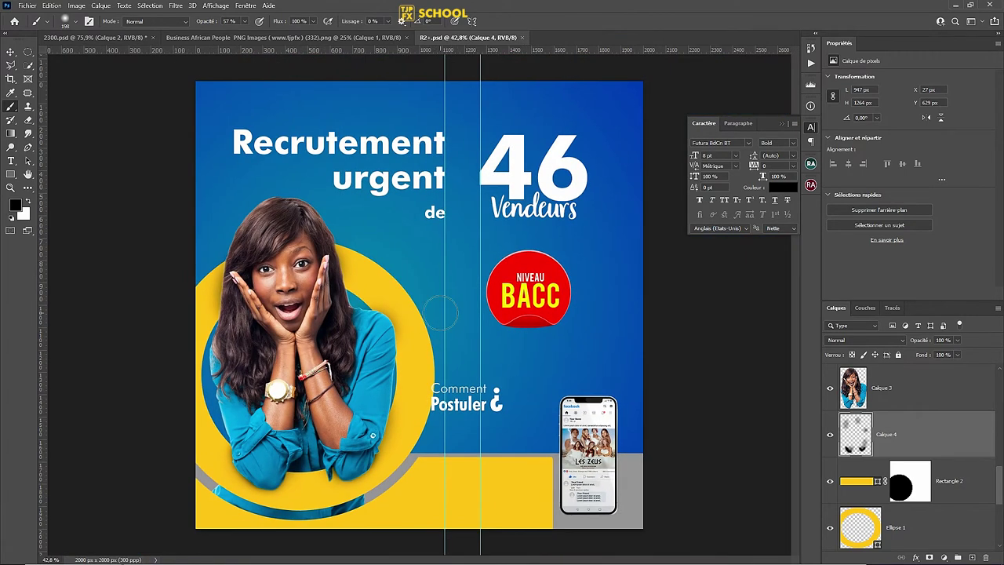
key("v")
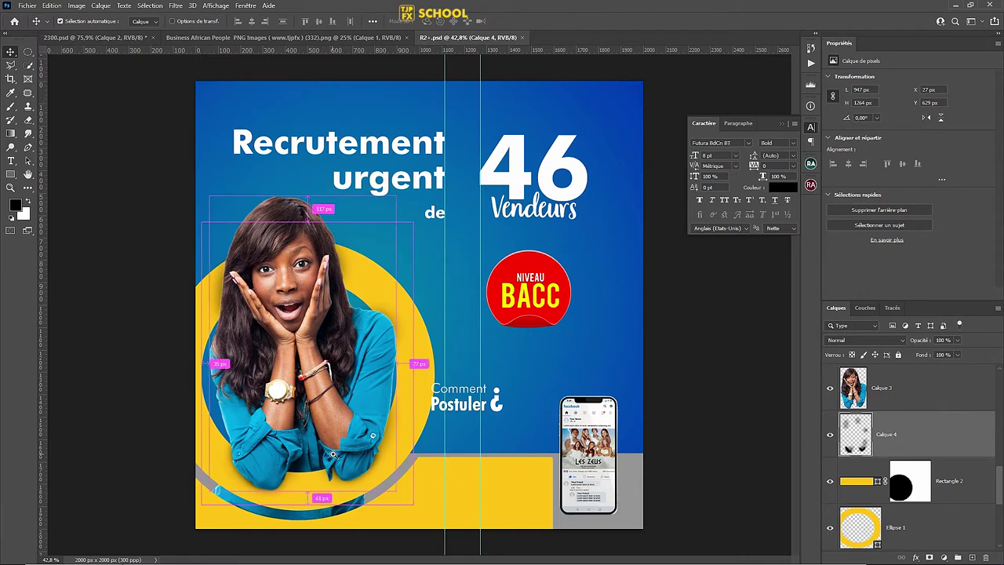
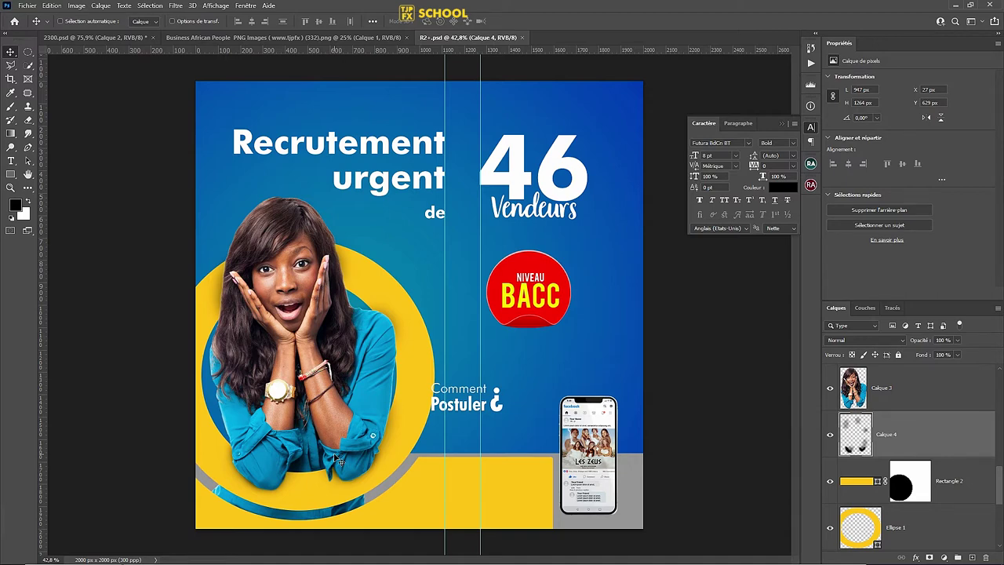
Scale the phone mockup layer (Calque 2) up slightly and commit the transform.
left_click(594, 422)
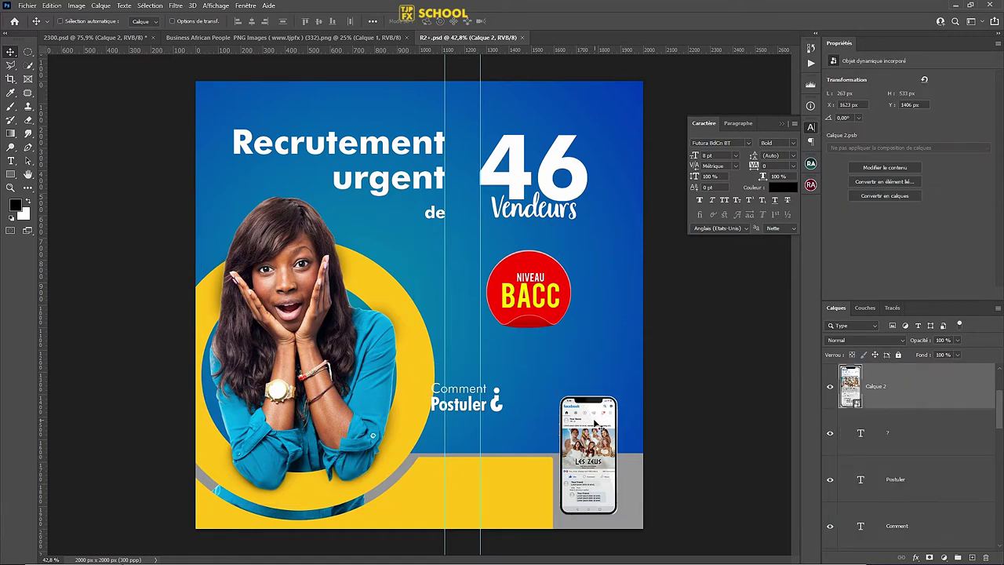
left_click(200, 22)
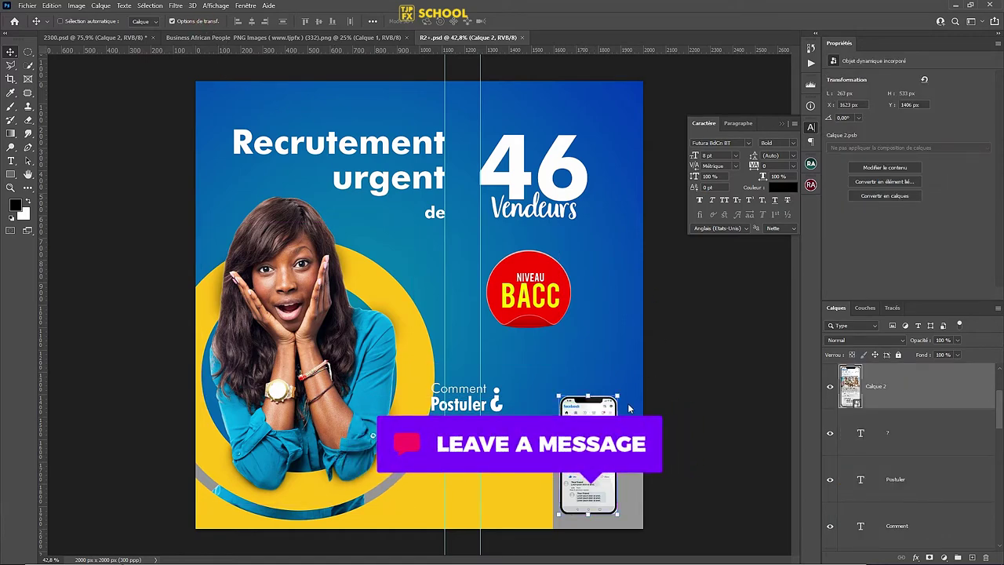
left_click_drag(618, 397, 636, 367)
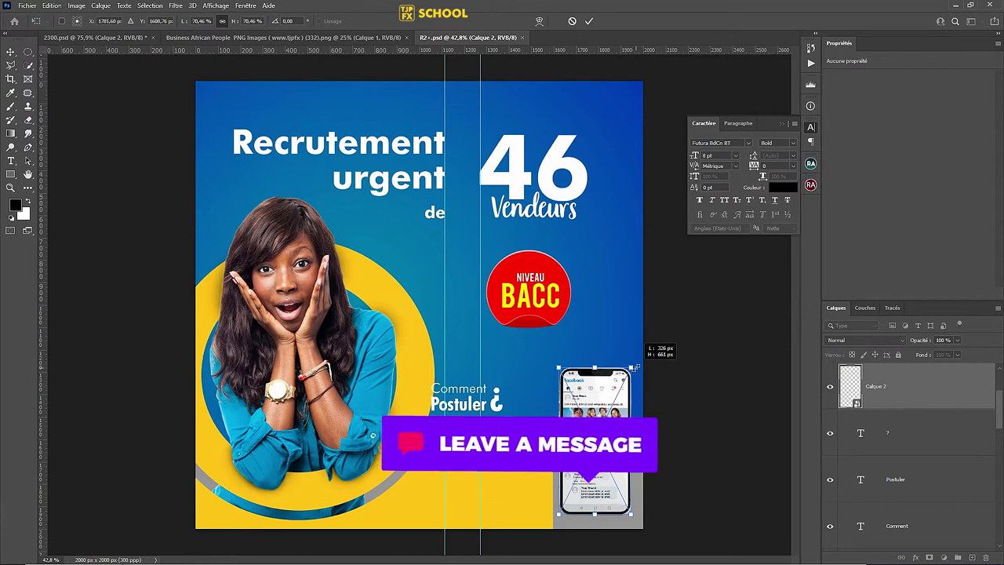
left_click_drag(635, 366, 632, 368)
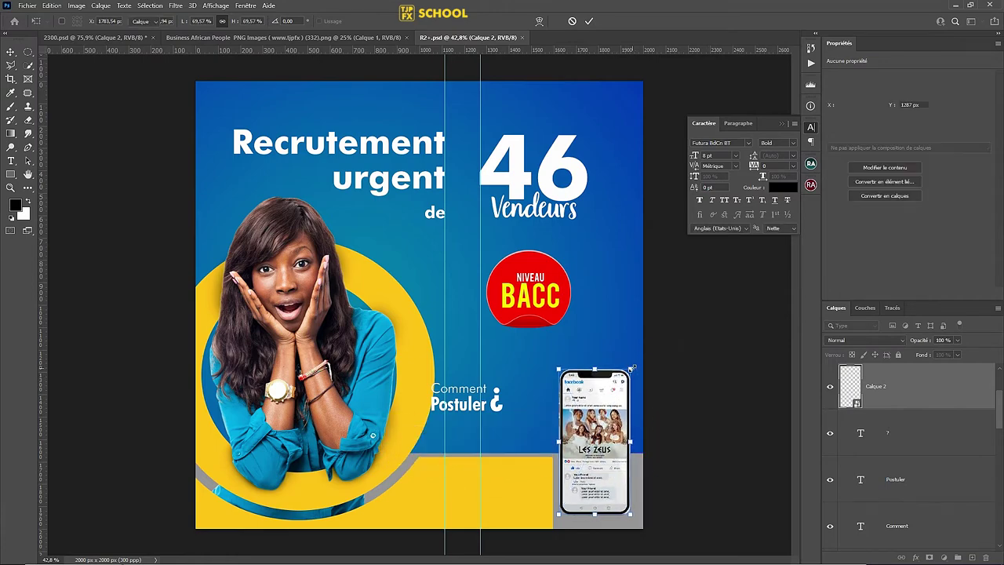
key("Return")
scroll(598, 474, "up", 3)
left_click_drag(683, 485, 751, 348)
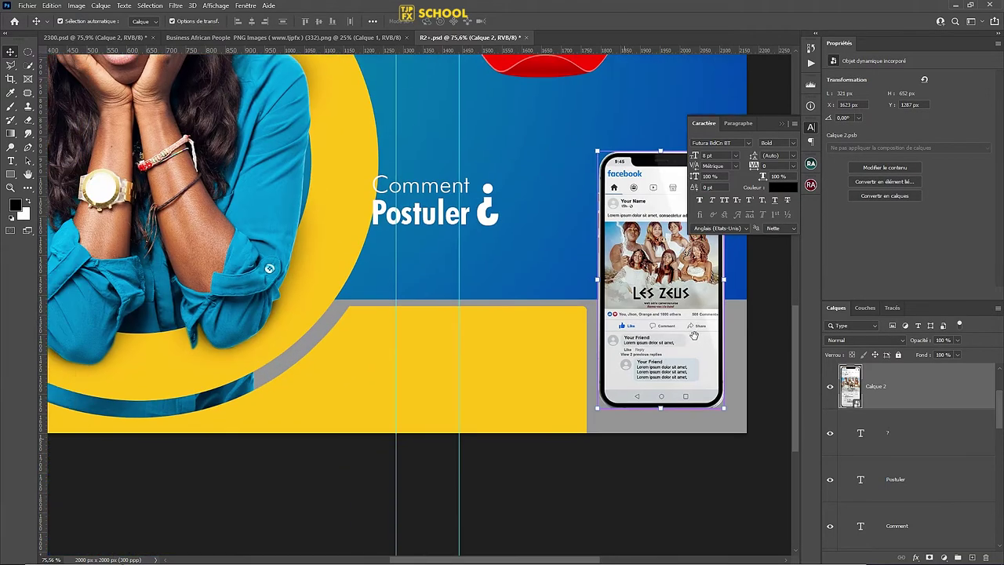
Raise the top edge of the bottom band (Rectangle 1) slightly.
left_click(756, 336)
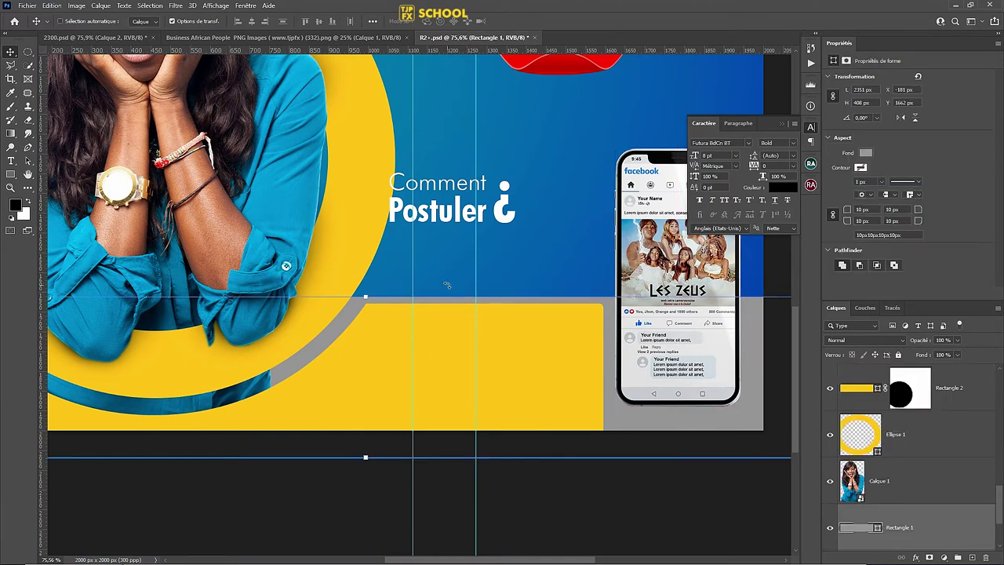
left_click_drag(366, 297, 368, 287)
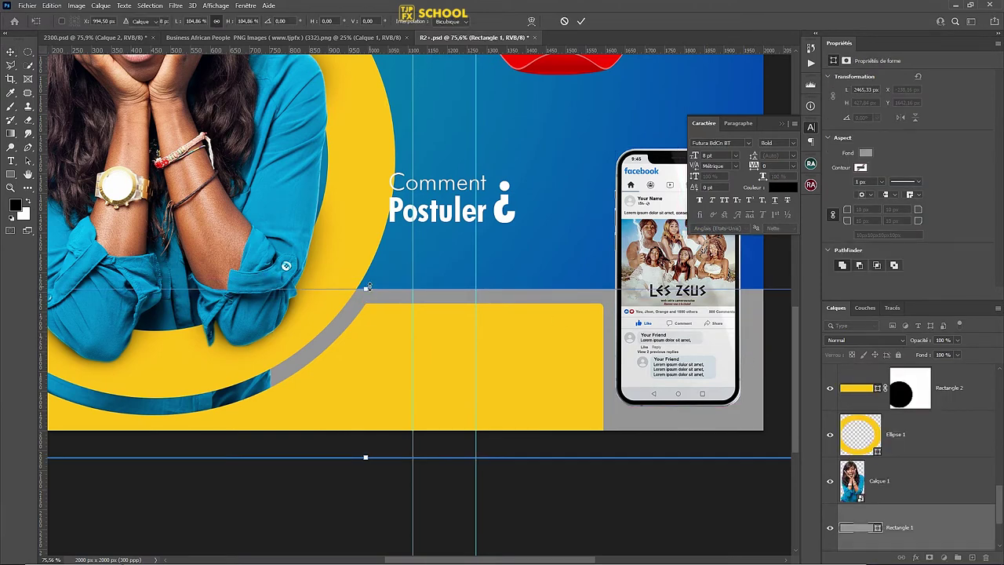
key("Return")
Set the band's fill to white and add a new empty layer.
scroll(297, 104, "down", 3)
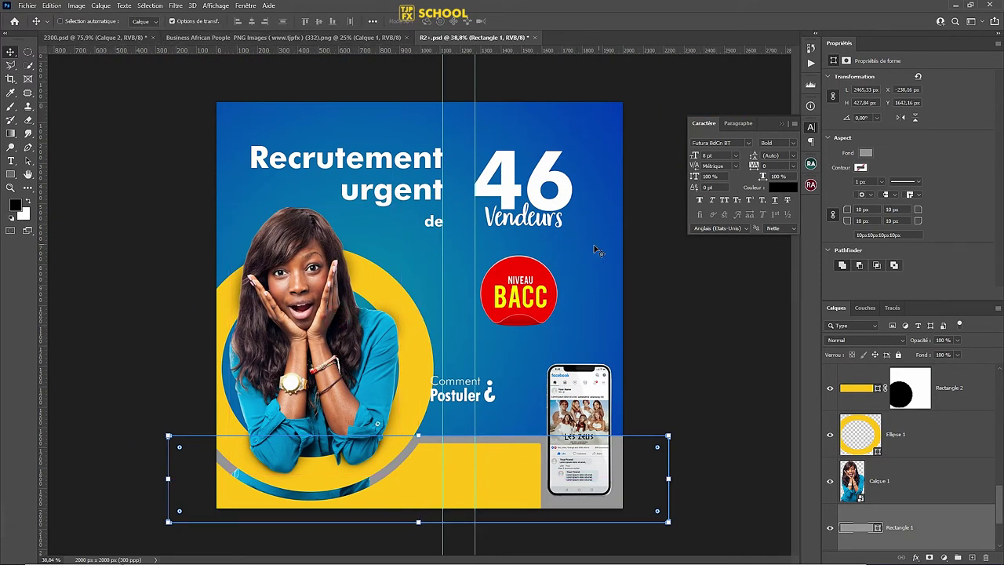
left_click(866, 153)
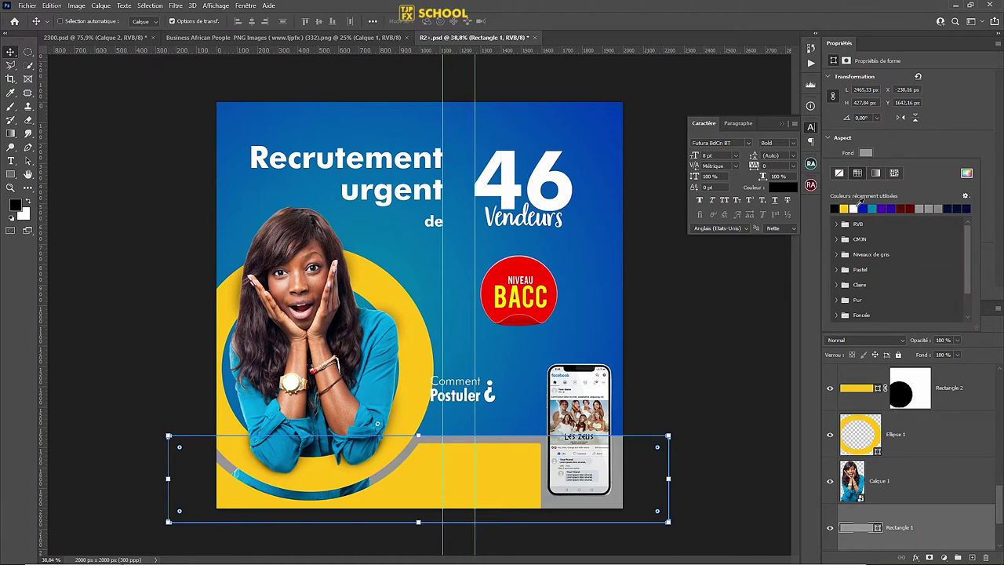
left_click(854, 206)
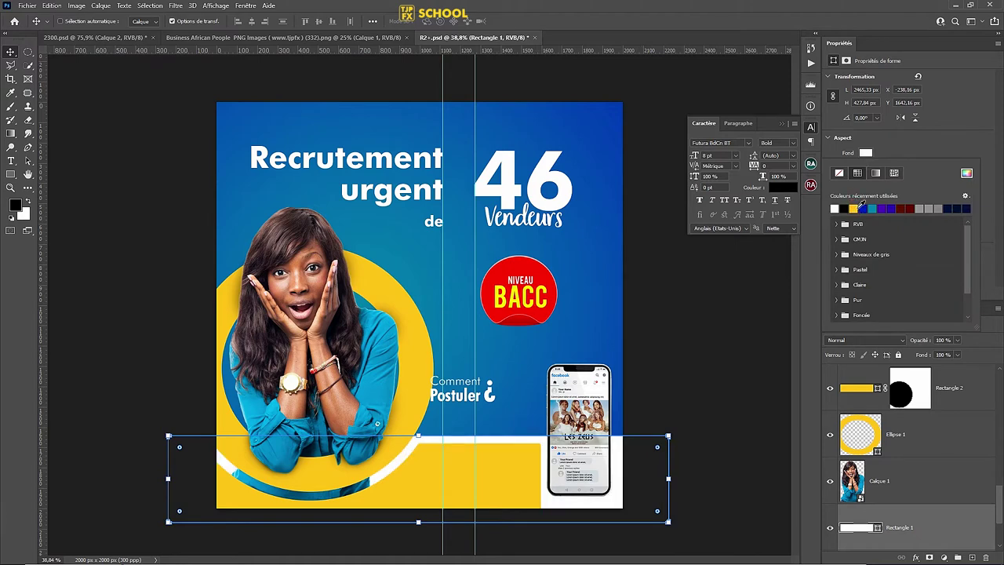
left_click(887, 208)
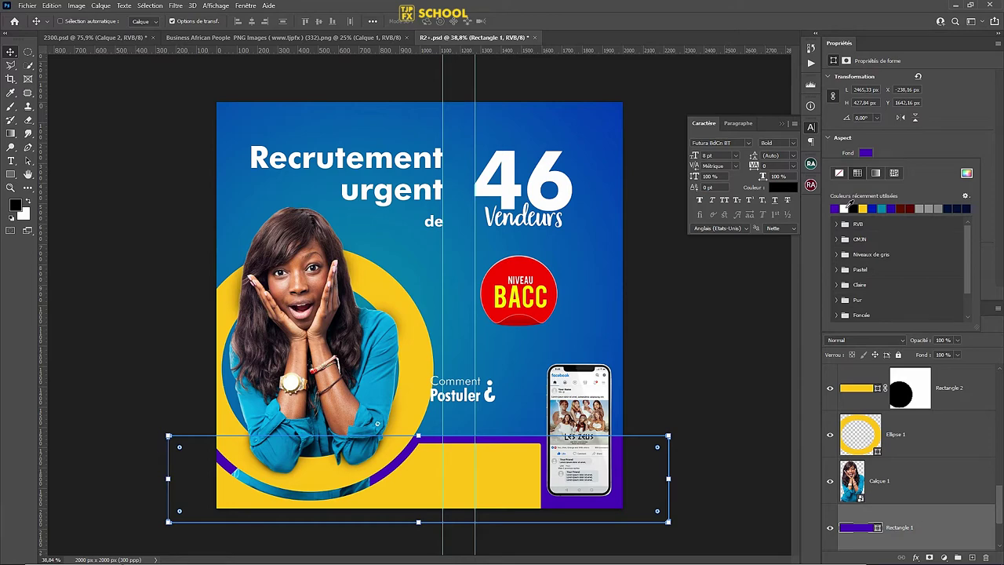
left_click(847, 204)
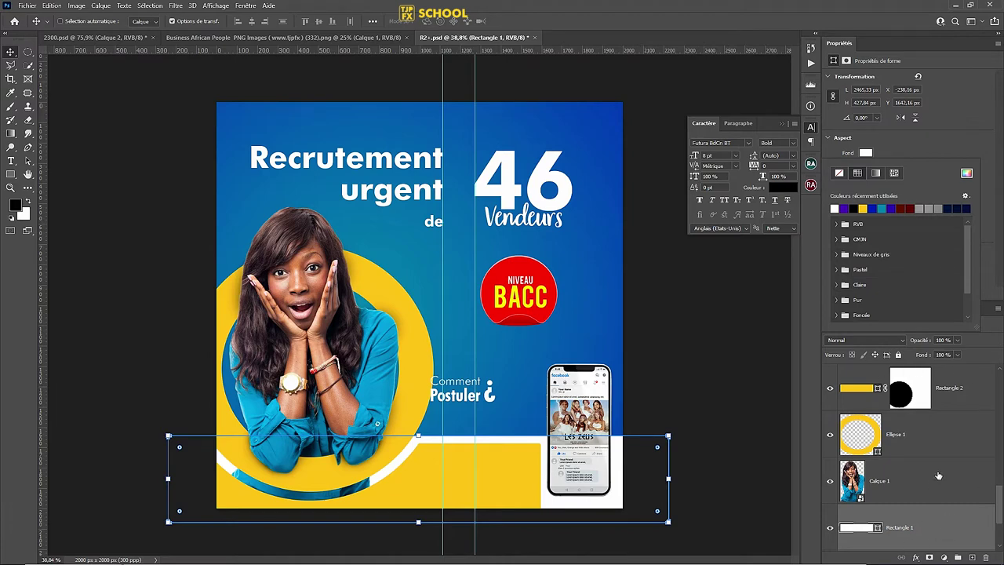
left_click(971, 556)
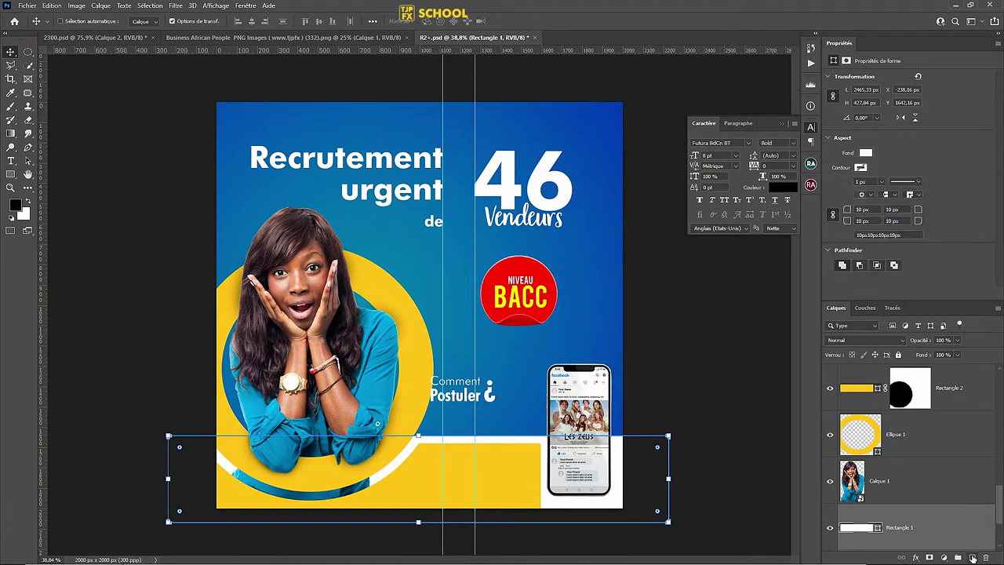
Paint a soft black blob under the phone with the Brush on the new layer.
left_click(11, 106)
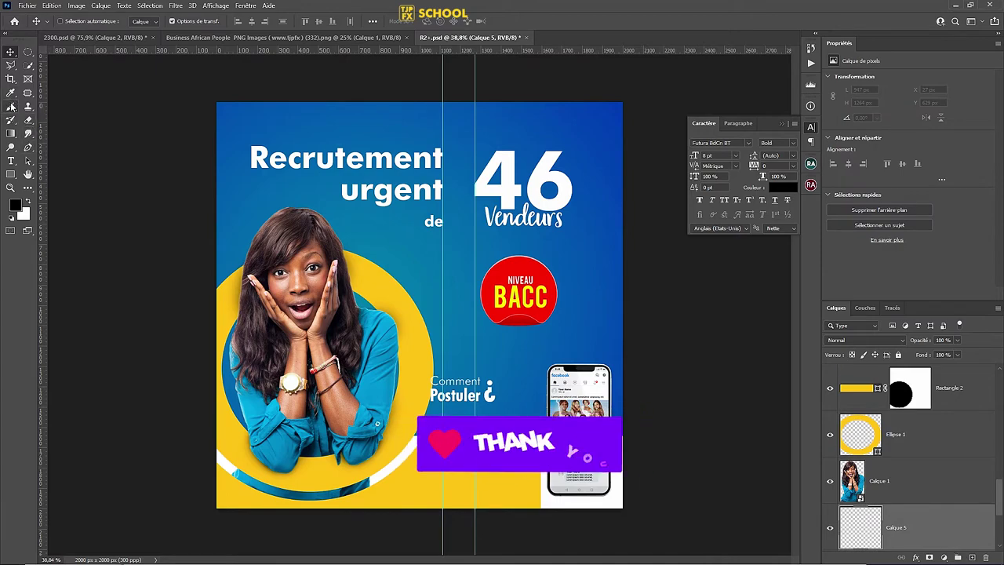
scroll(609, 496, "up", 2)
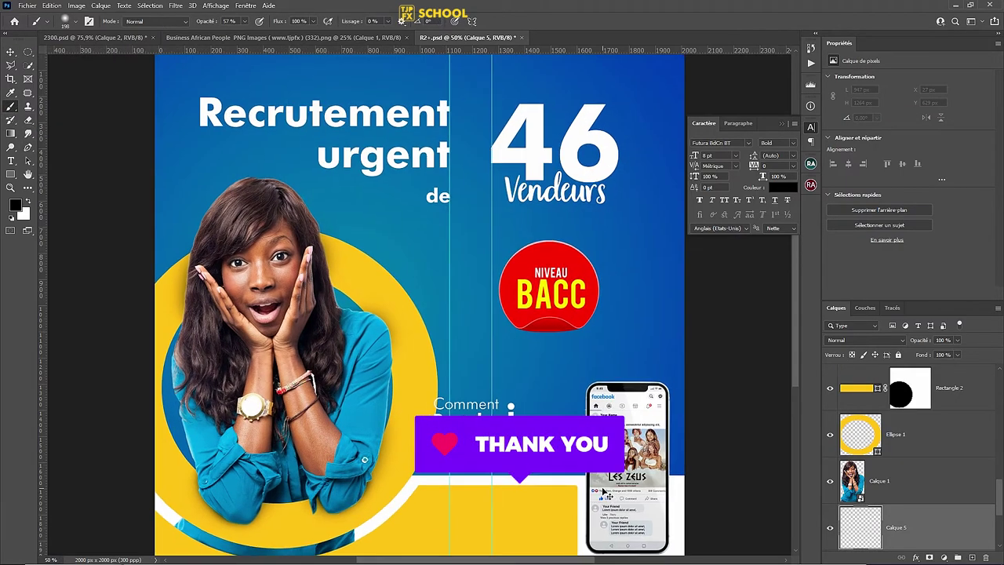
scroll(549, 471, "down", 3)
scroll(412, 307, "up", 1)
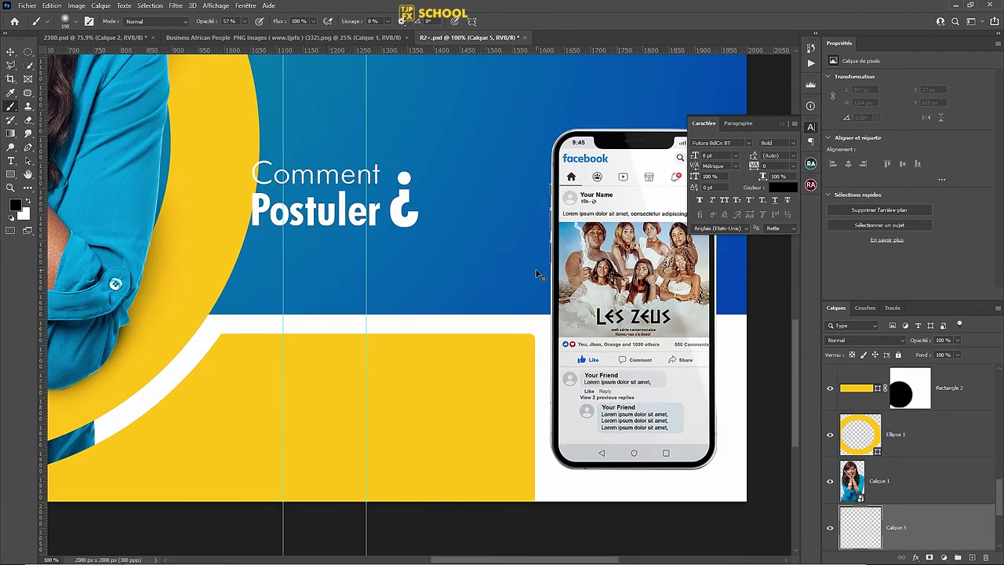
scroll(413, 307, "down", 3)
scroll(413, 306, "right", 3)
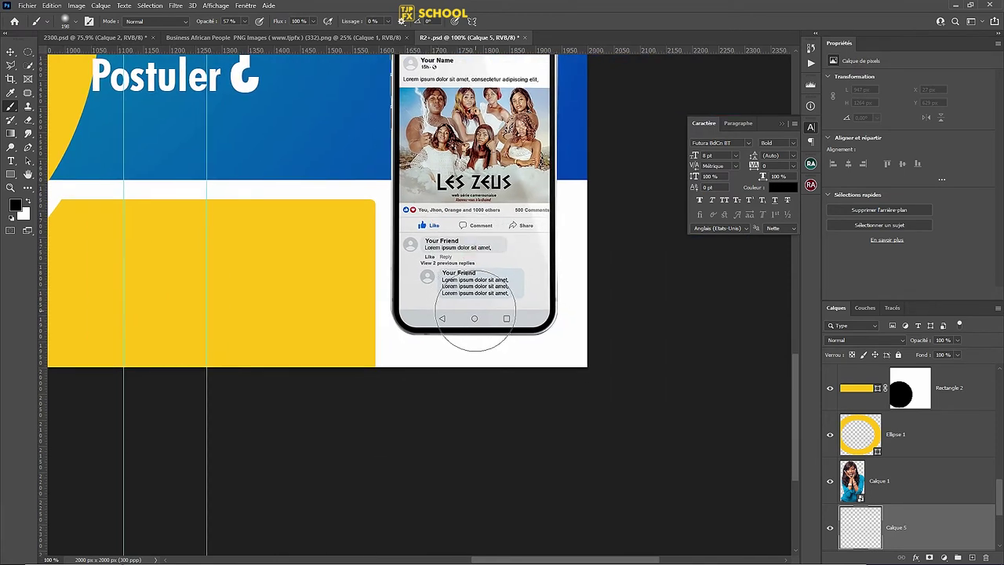
left_click_drag(361, 212, 357, 230)
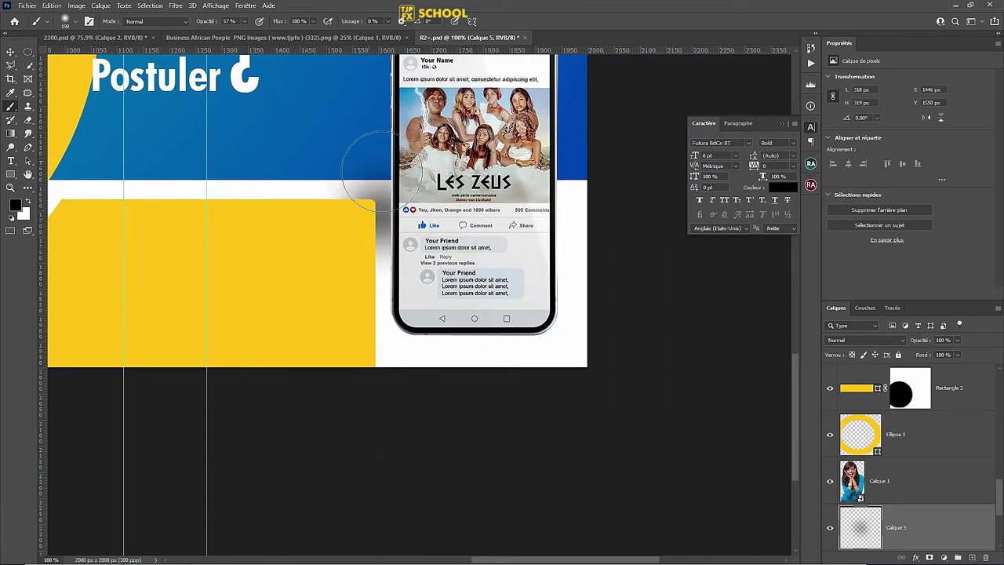
key("ctrl+z")
left_click_drag(443, 345, 498, 345)
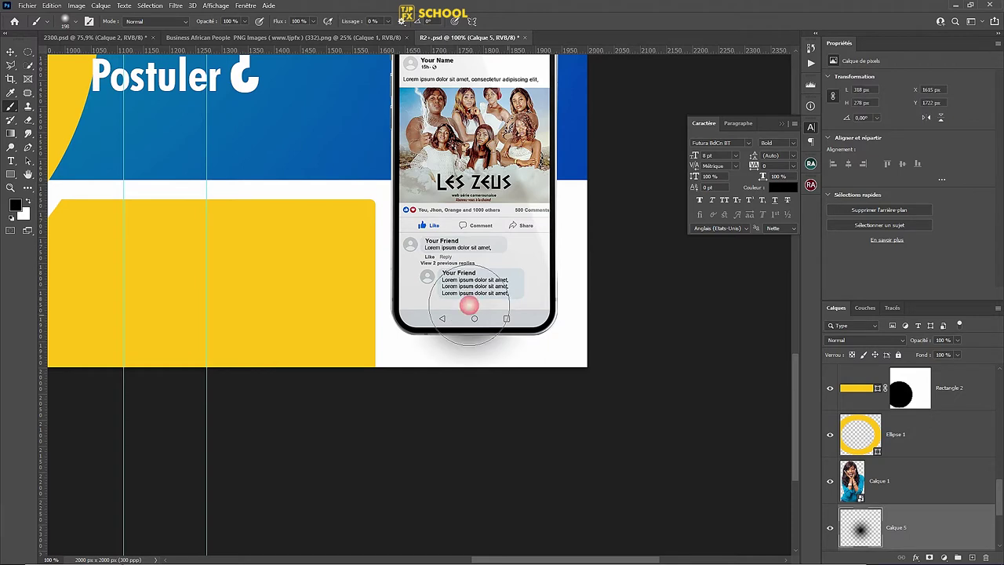
Flatten the blob into a shadow under the phone at 60% opacity, and save.
key("ctrl+t")
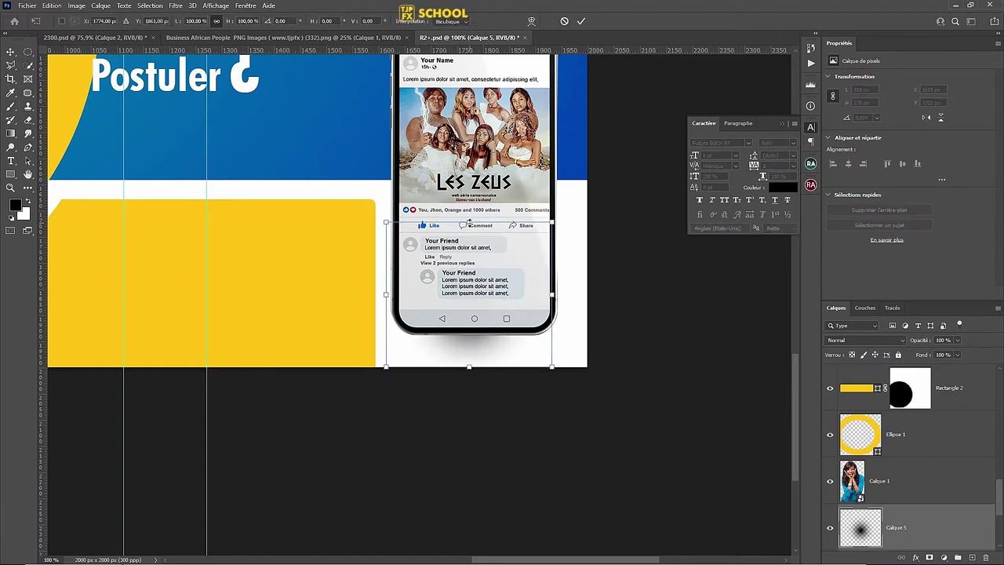
left_click_drag(469, 222, 468, 345)
left_click_drag(554, 345, 560, 342)
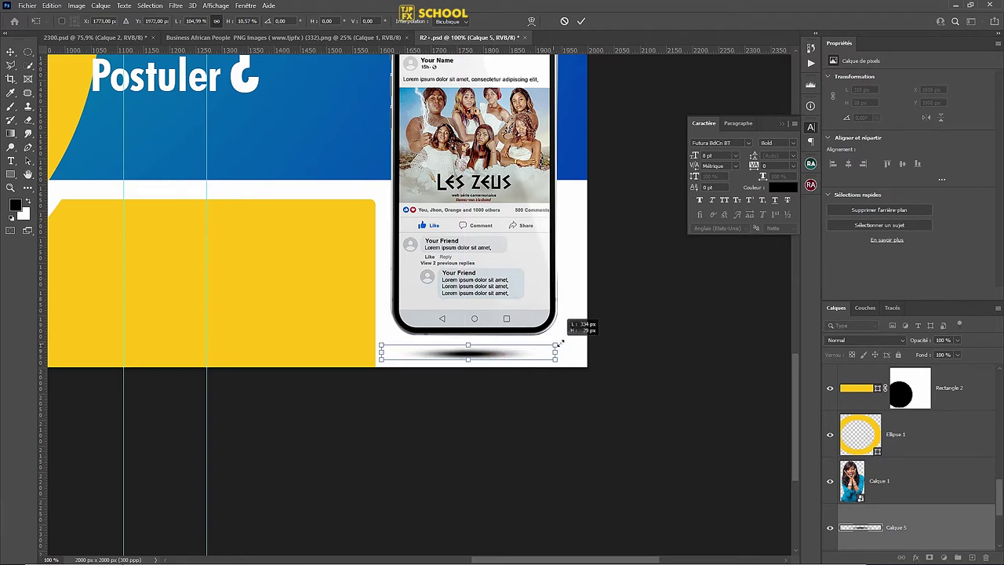
key("Return")
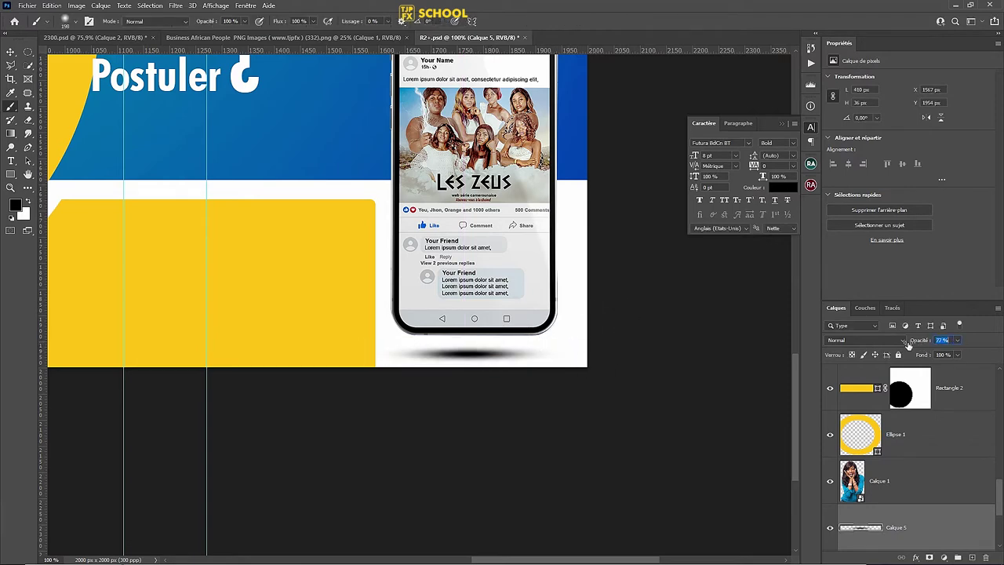
left_click_drag(908, 345, 902, 342)
key("ctrl+0")
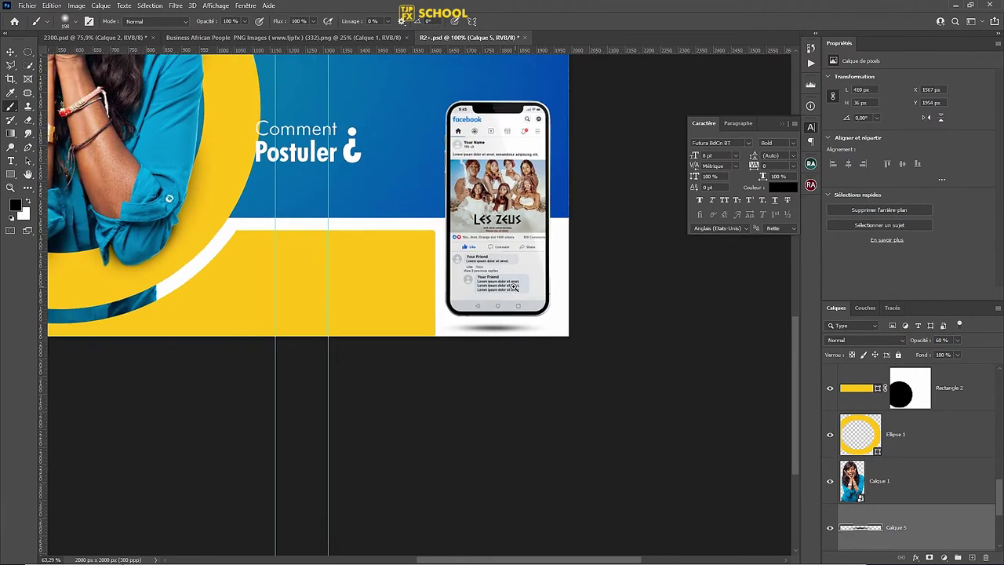
key("ctrl+s")
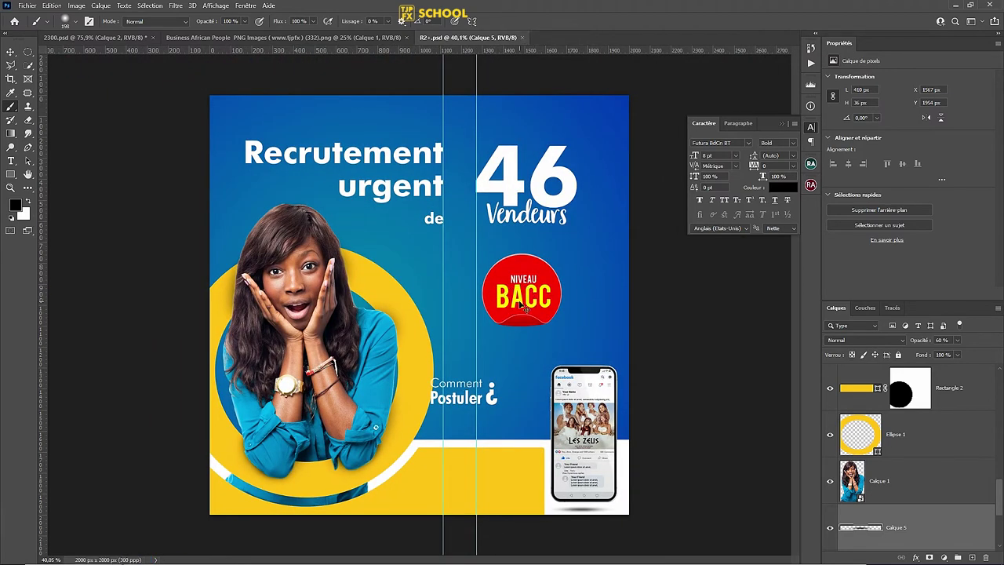
Hide guides, select the three 'Comment Postuler ?' text layers, and move them right and down.
key("ctrl+h")
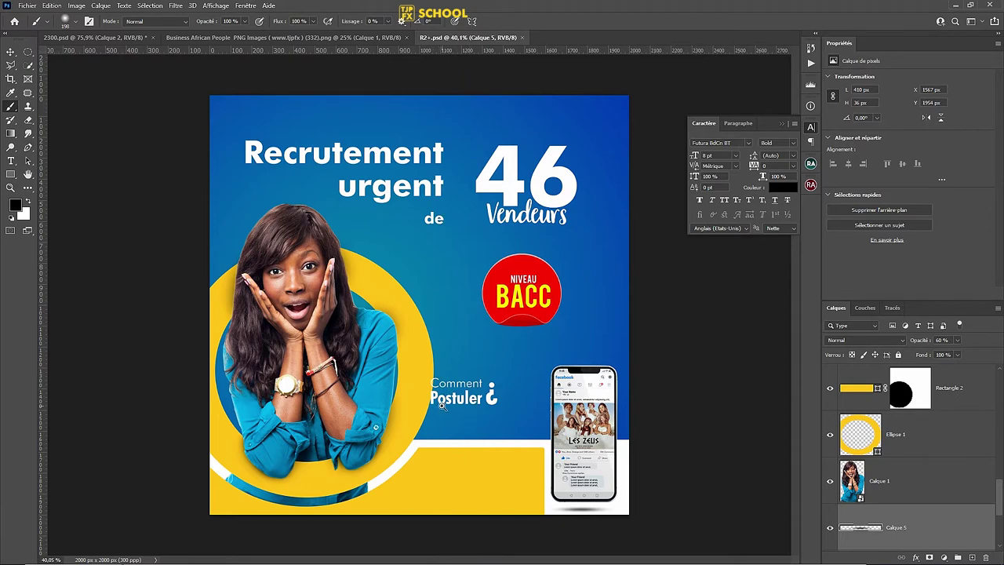
left_click_drag(440, 403, 465, 396)
left_click(506, 399)
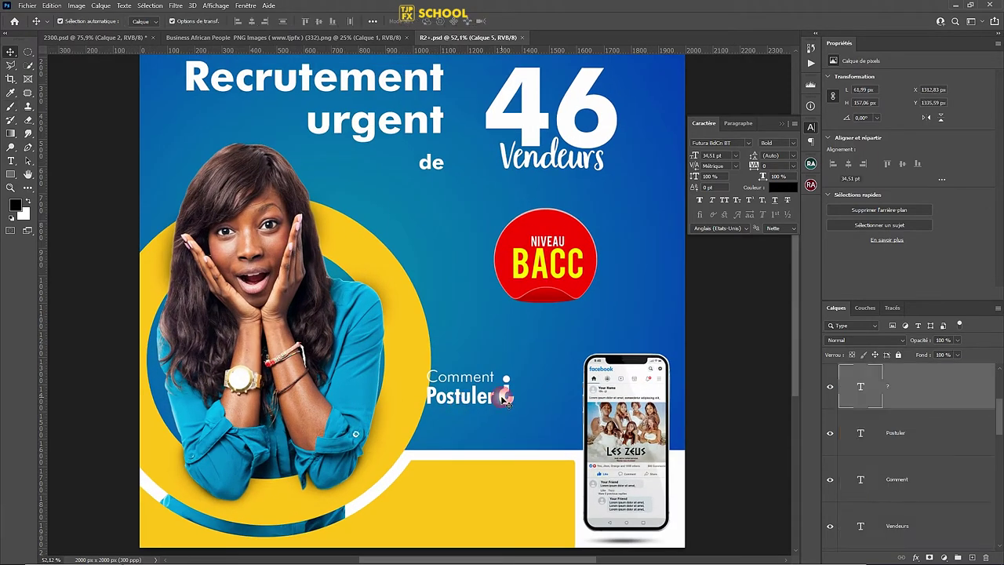
left_click(930, 432, "shift")
left_click(950, 488, "shift")
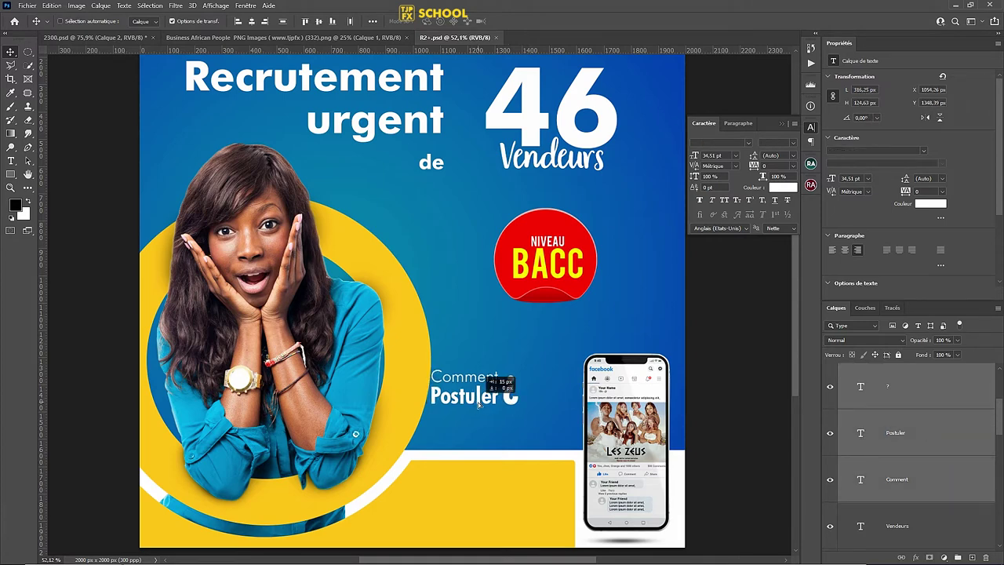
left_click_drag(480, 414, 494, 434)
Enlarge the 'Comment Postuler ?' text block and save the flyer.
key("ctrl+t")
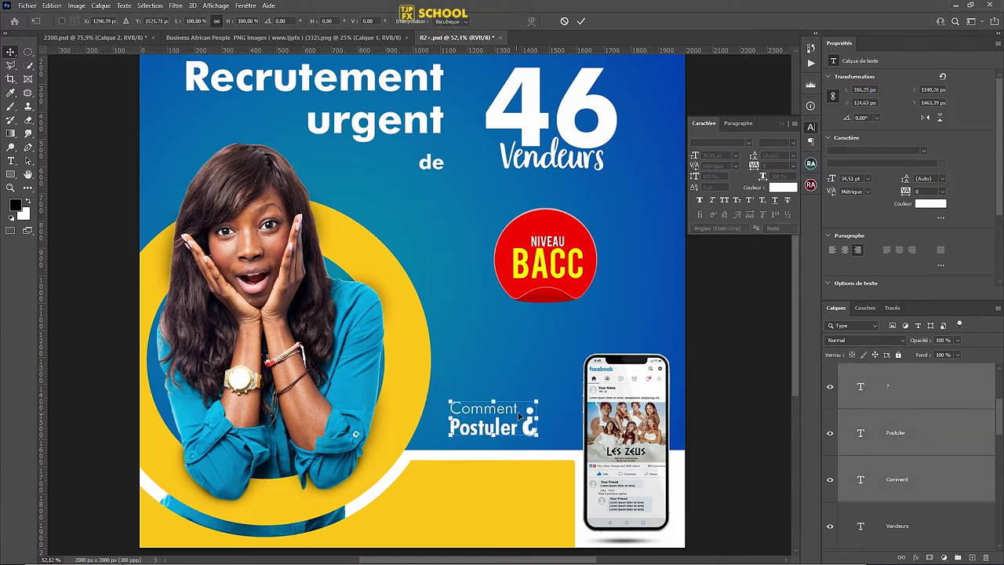
left_click_drag(536, 402, 544, 395)
key("Return")
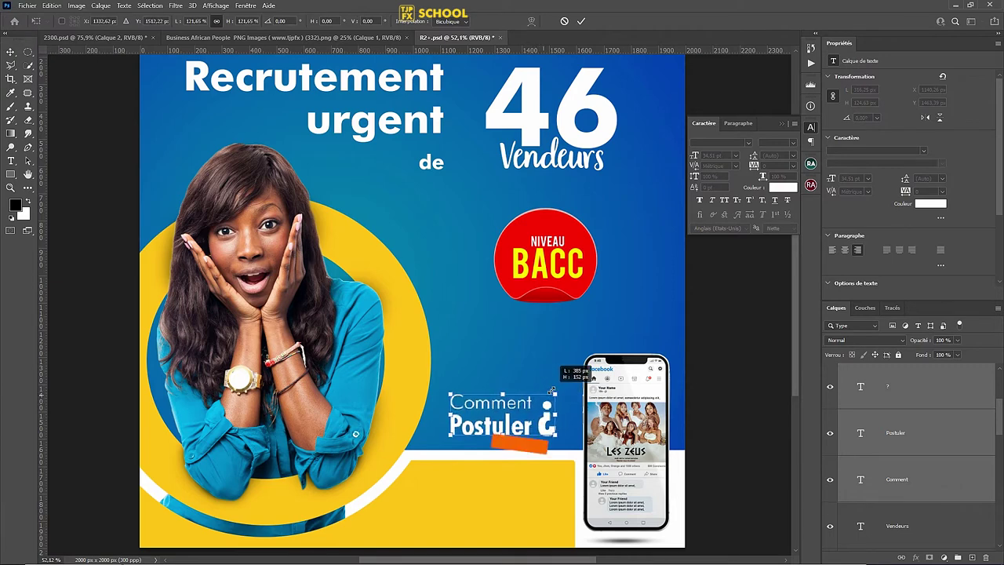
key("ctrl+s")
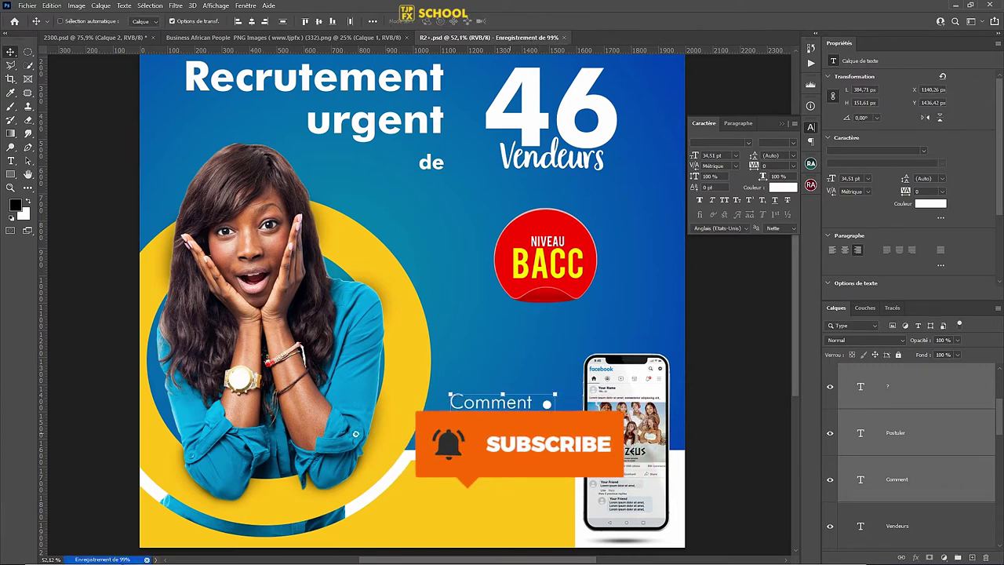
Nudge the 'Comment Postuler' heading slightly higher.
scroll(457, 351, "down", 2)
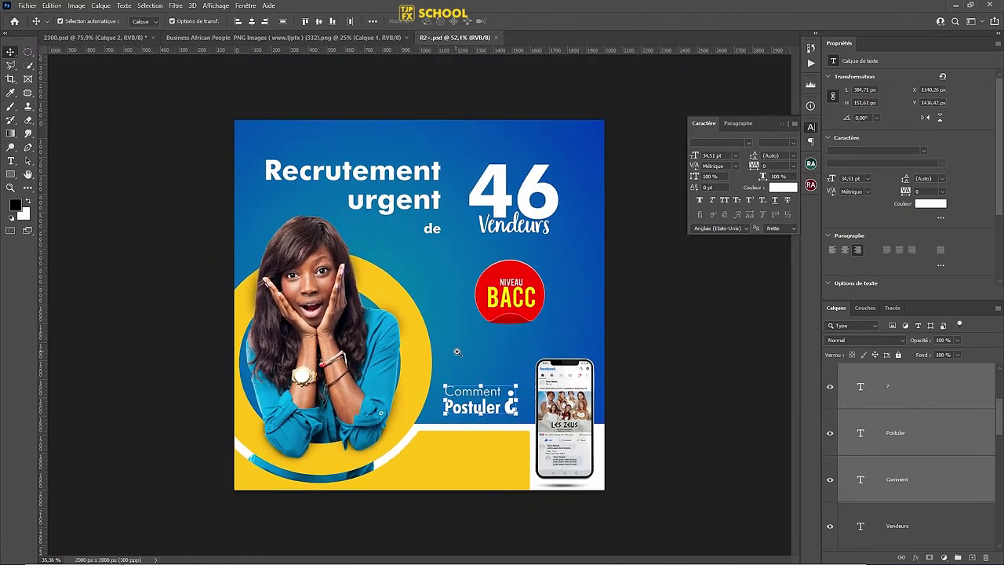
left_click_drag(497, 407, 497, 394)
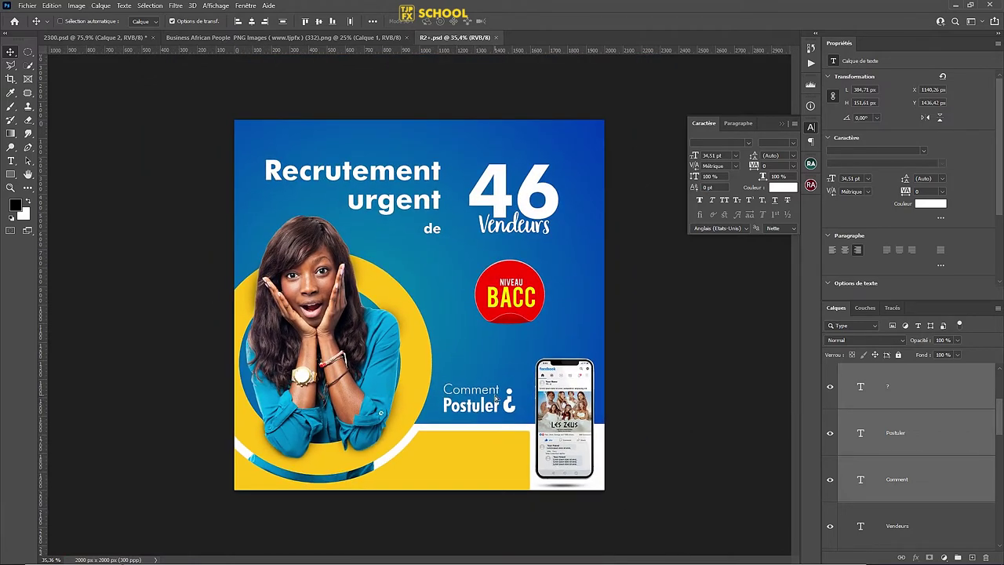
left_click(600, 445)
Raise the white band slightly and move the woman's photo and yellow ring up.
left_click_drag(600, 444, 600, 440)
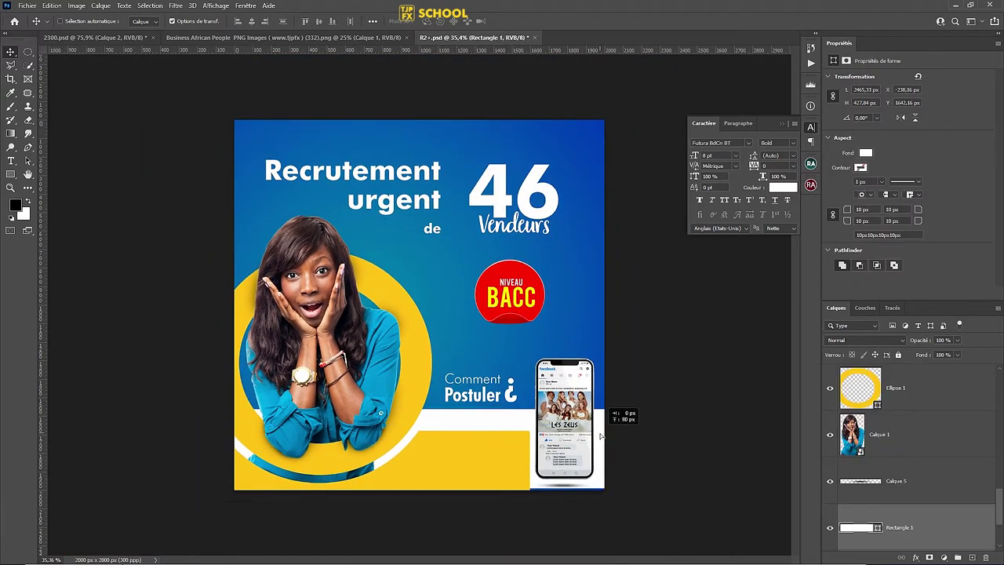
left_click(446, 450)
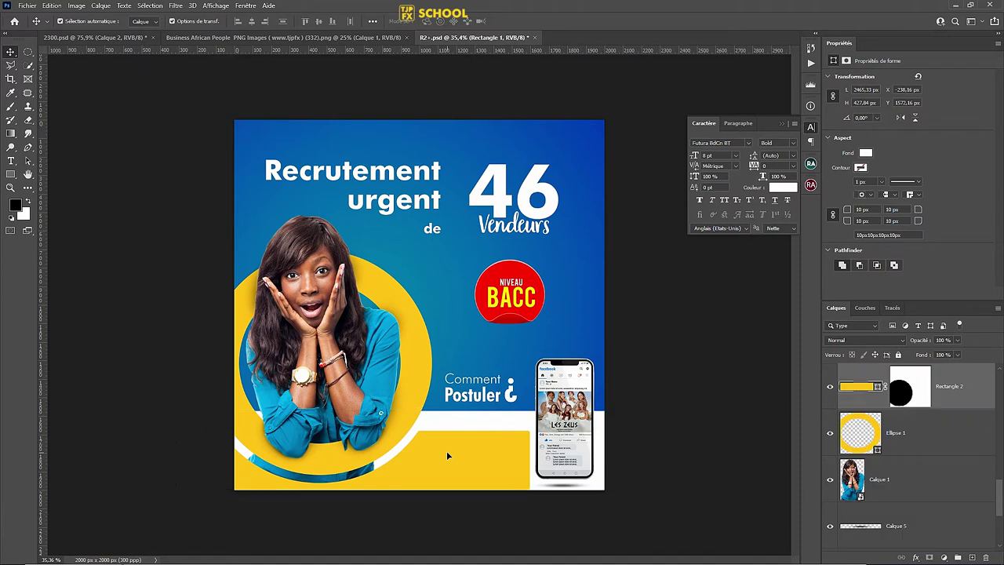
left_click(413, 351, "shift")
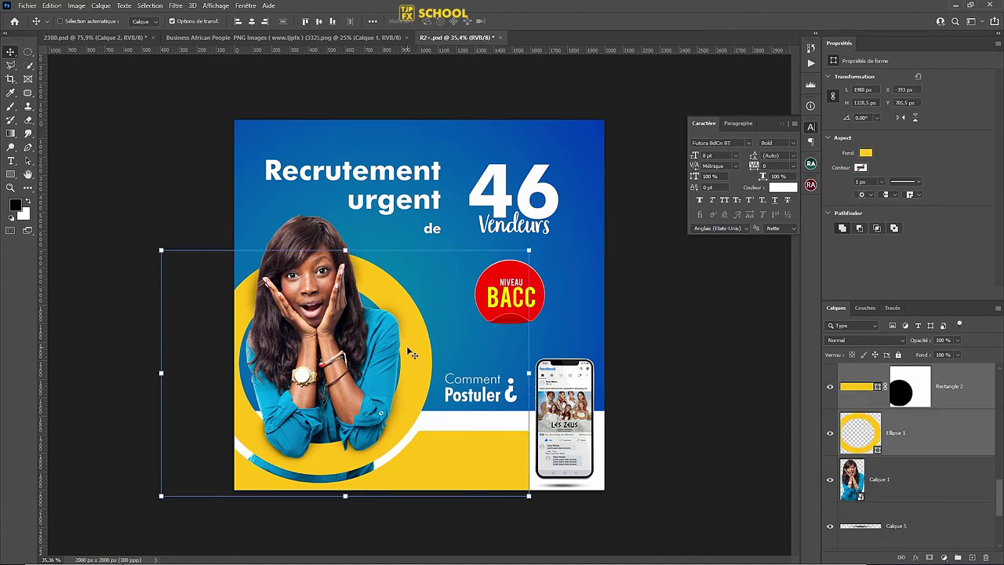
left_click(930, 471, "shift")
scroll(934, 469, "down", 1)
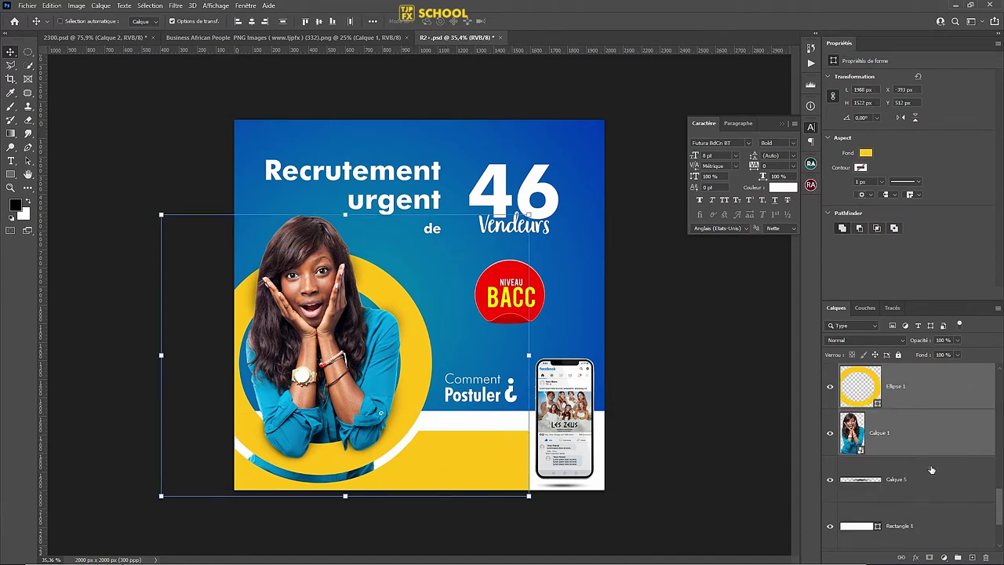
scroll(932, 469, "down", 2)
scroll(943, 459, "up", 2)
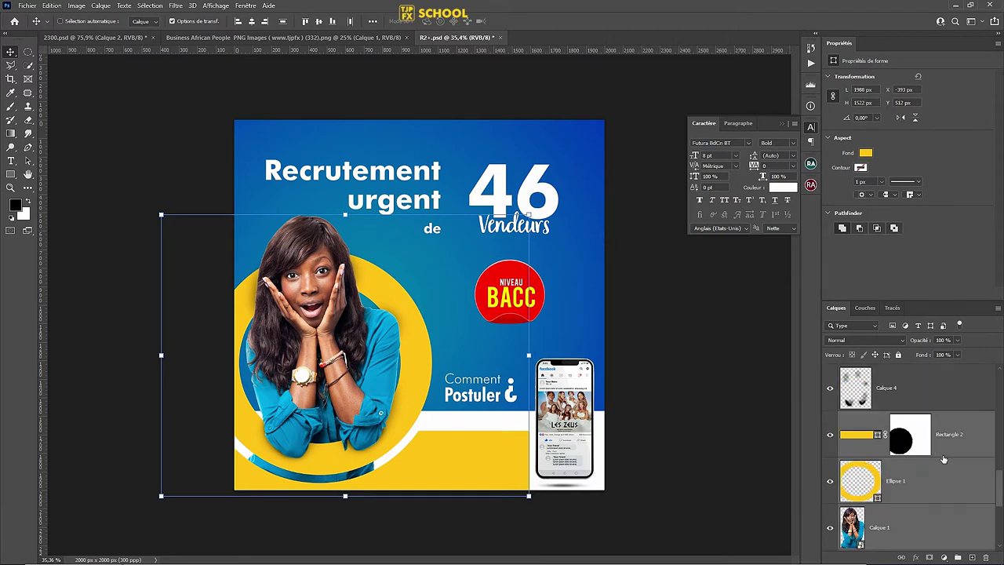
scroll(943, 458, "up", 2)
left_click(947, 475)
left_click(955, 443, "shift")
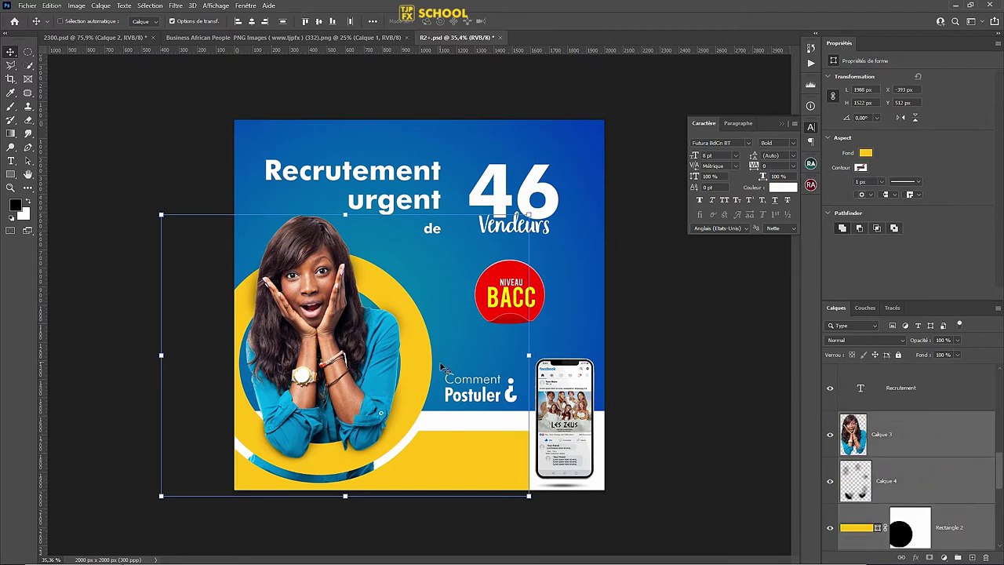
left_click_drag(420, 354, 424, 342)
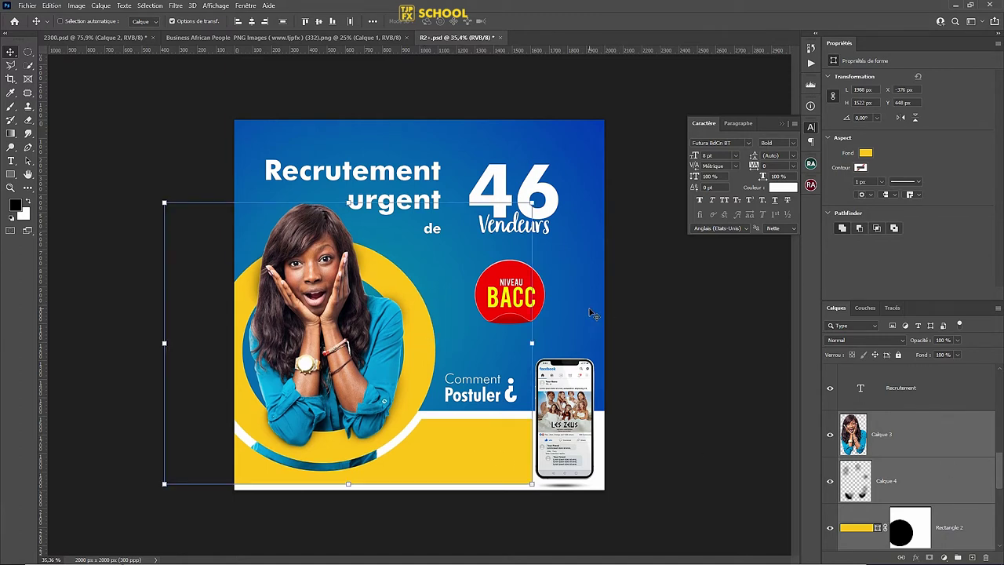
Widen the bottom yellow band to 2289 × 409 px and select the Recrutement title's colour.
left_click(593, 313, "ctrl")
left_click(507, 447, "ctrl")
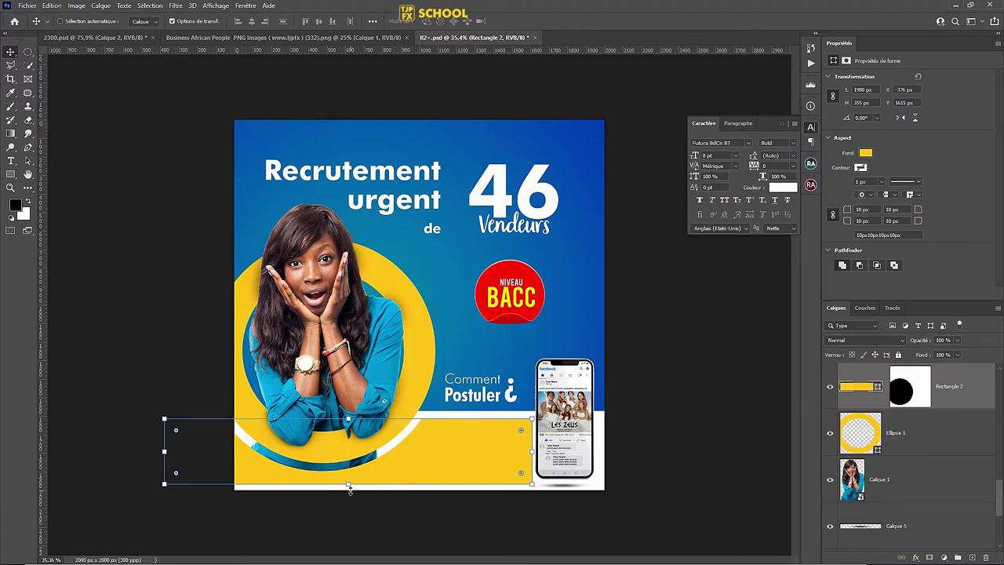
left_click_drag(349, 487, 349, 495)
left_click_drag(397, 471, 376, 468)
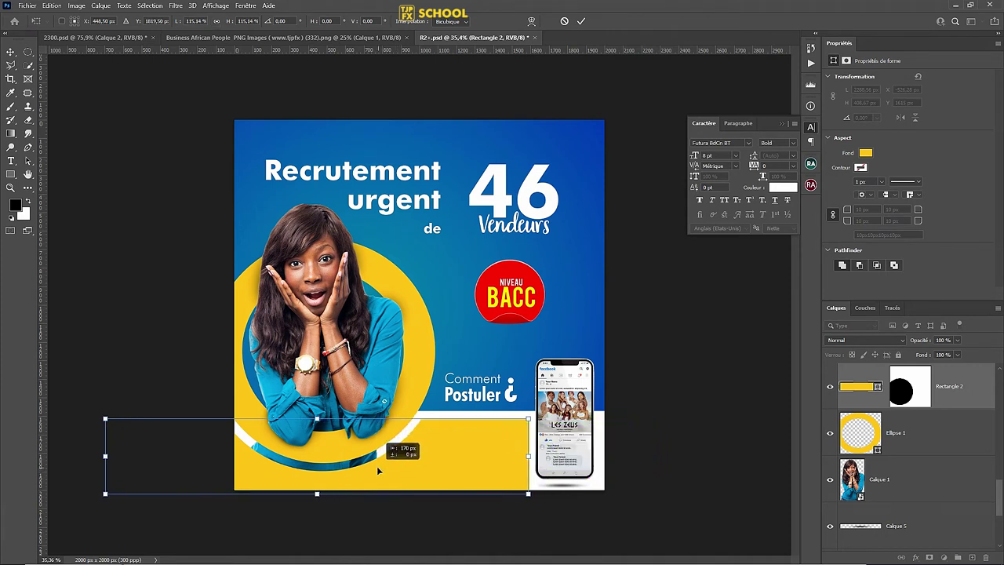
key("Return")
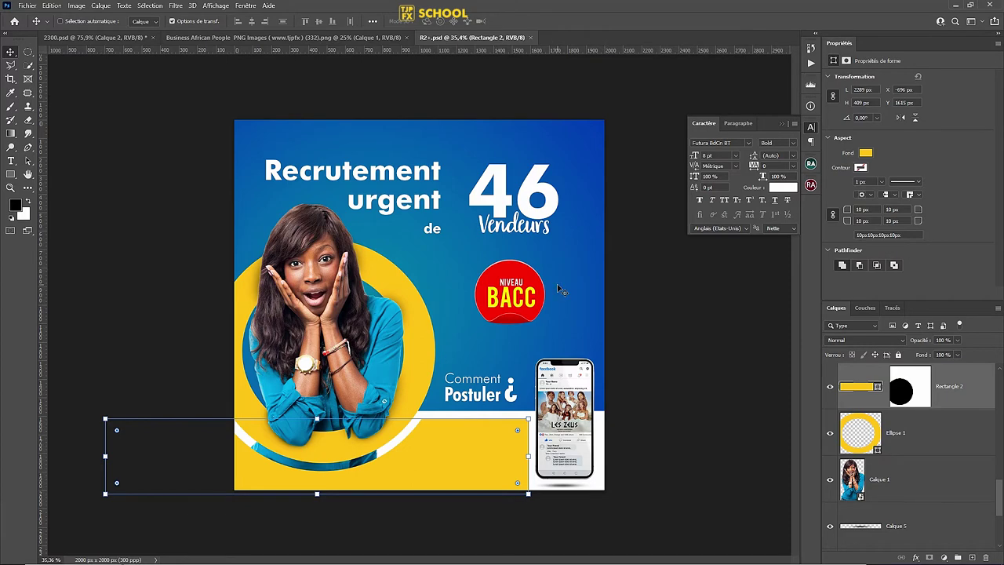
left_click(433, 172)
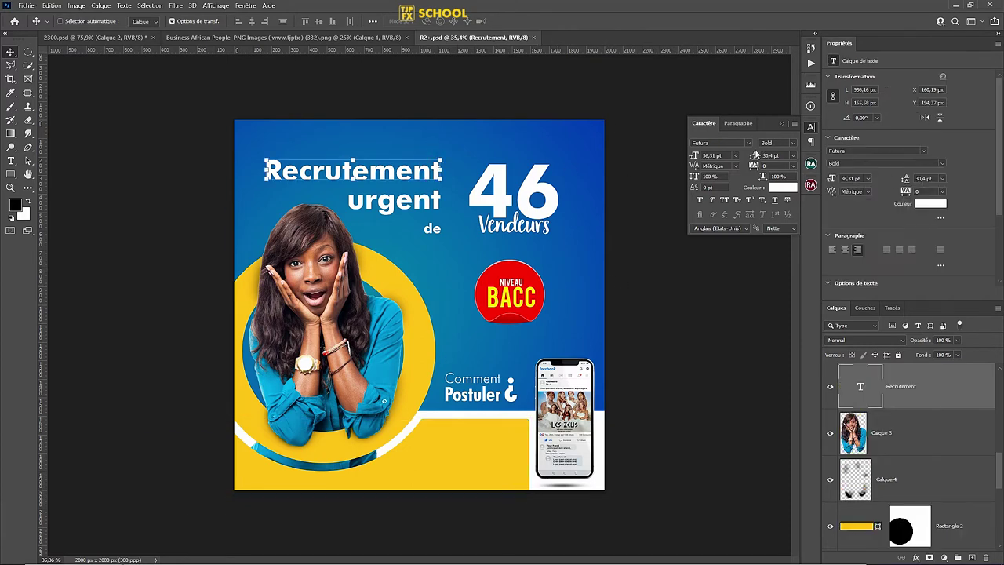
left_click(944, 204)
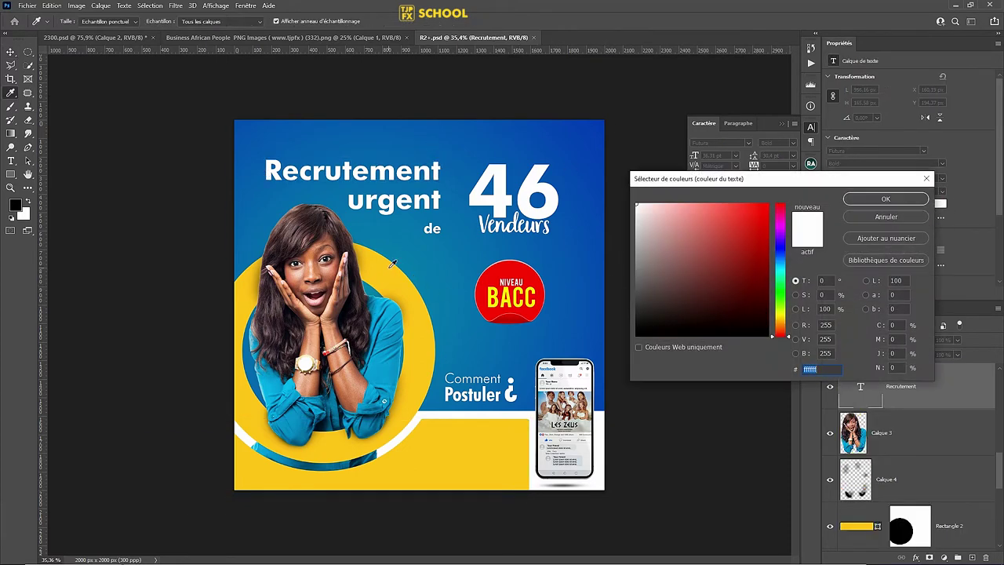
Colour the Recrutement title and Vendeurs with the flyer's sampled yellow.
left_click(497, 458)
key("Return")
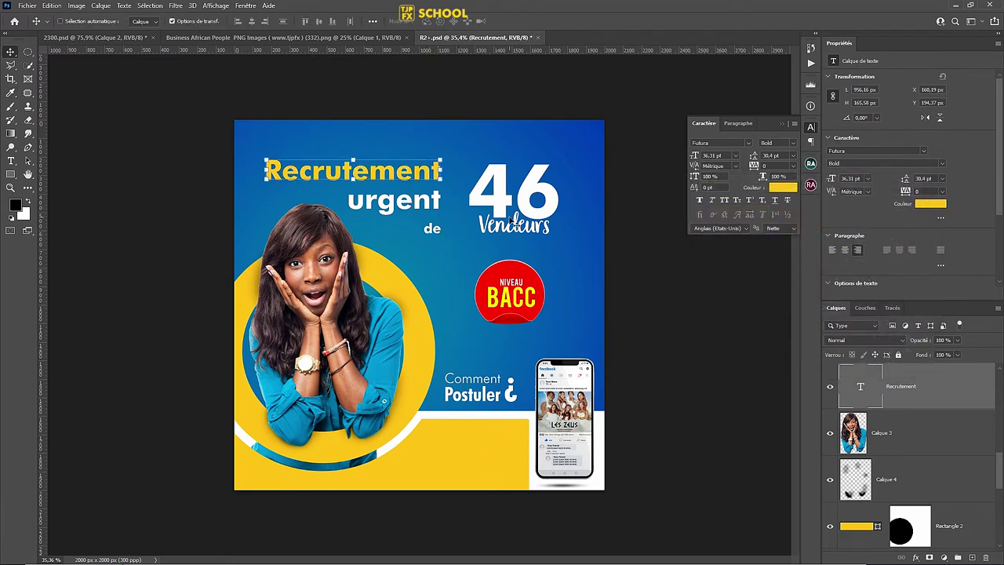
left_click(513, 222)
left_click(782, 188)
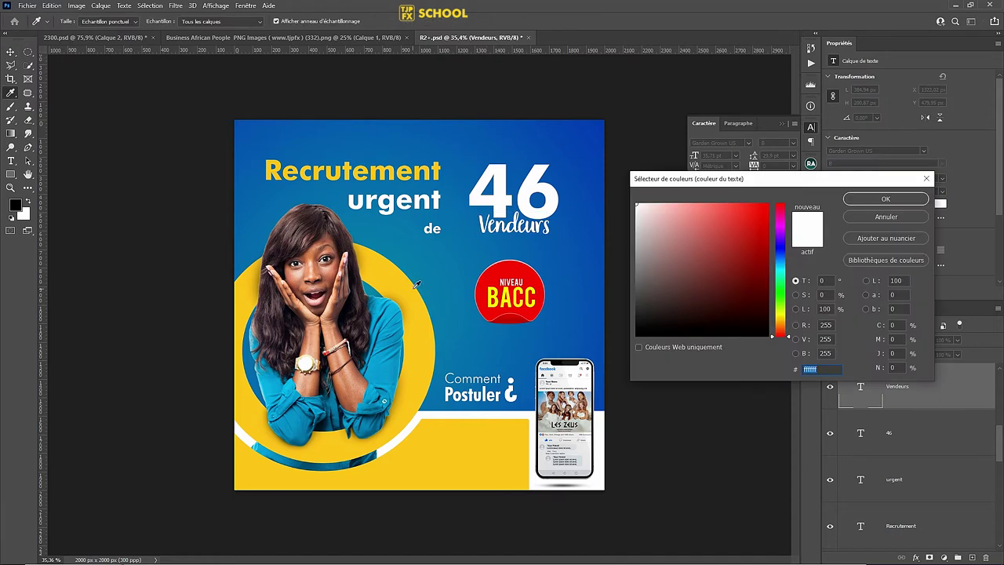
left_click(469, 417)
key("Return")
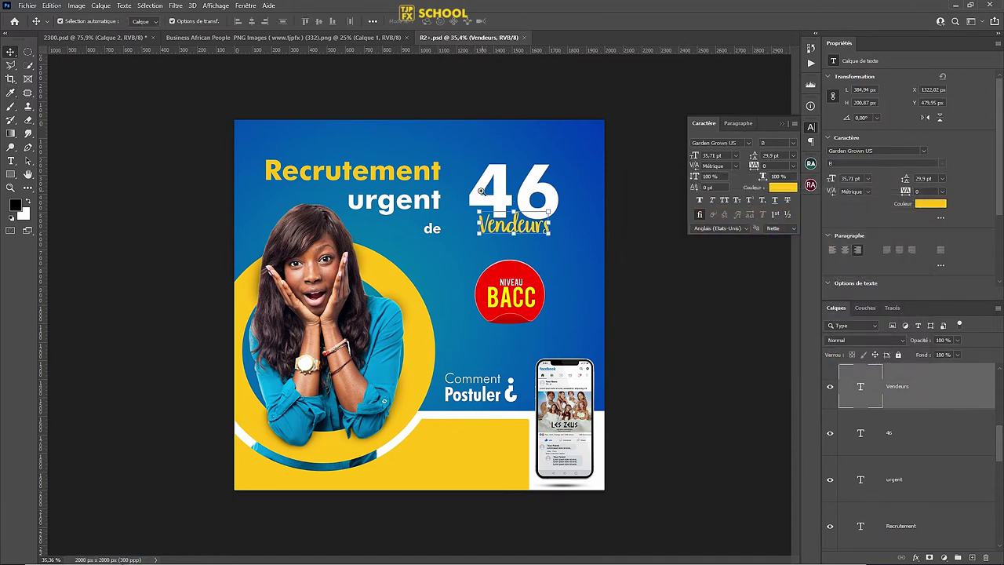
Brighten Vendeurs to yellow #ffe827 and fit the flyer back on screen.
left_click_drag(491, 195, 535, 204)
left_click(789, 187)
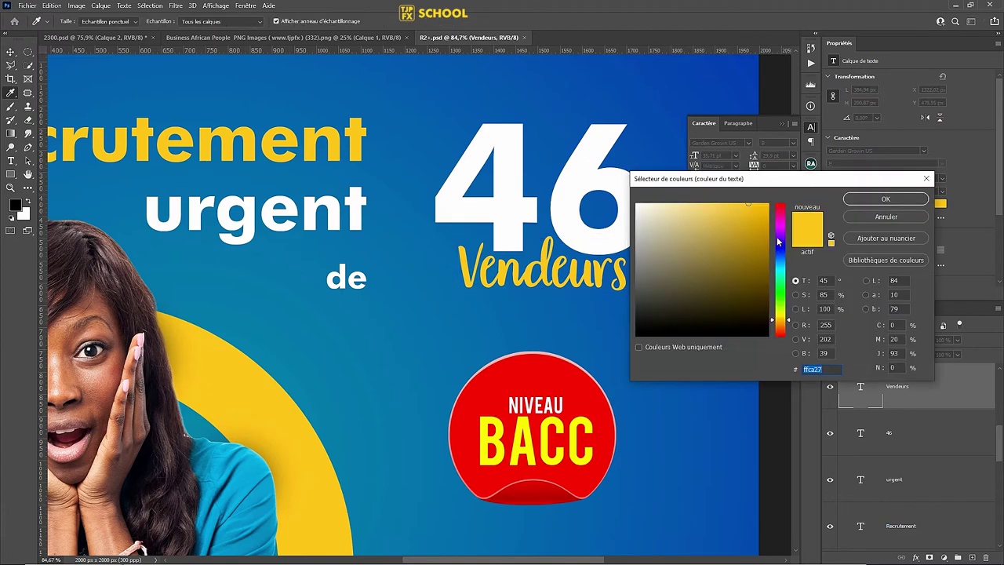
left_click_drag(783, 324, 784, 317)
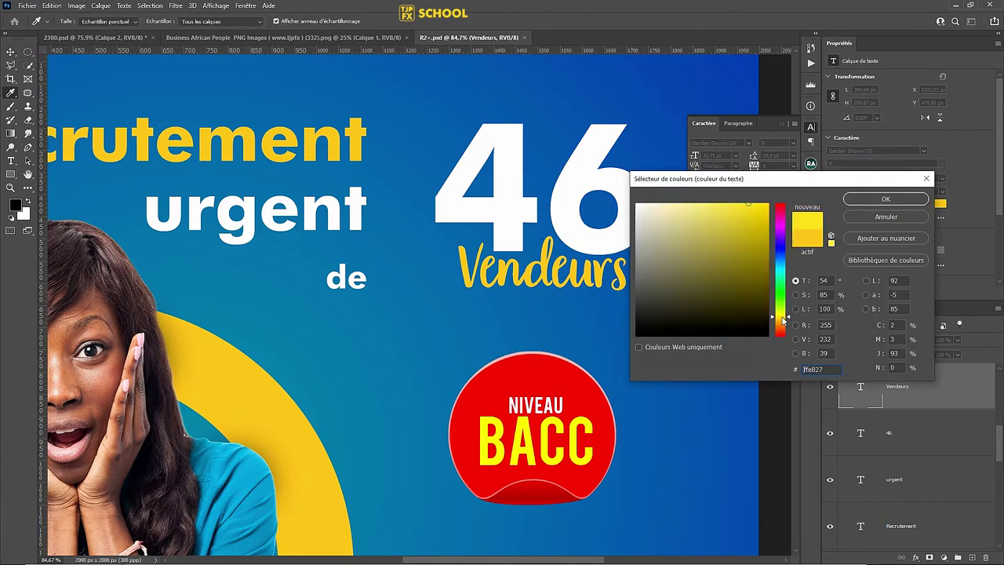
left_click(869, 201)
key("ctrl+0")
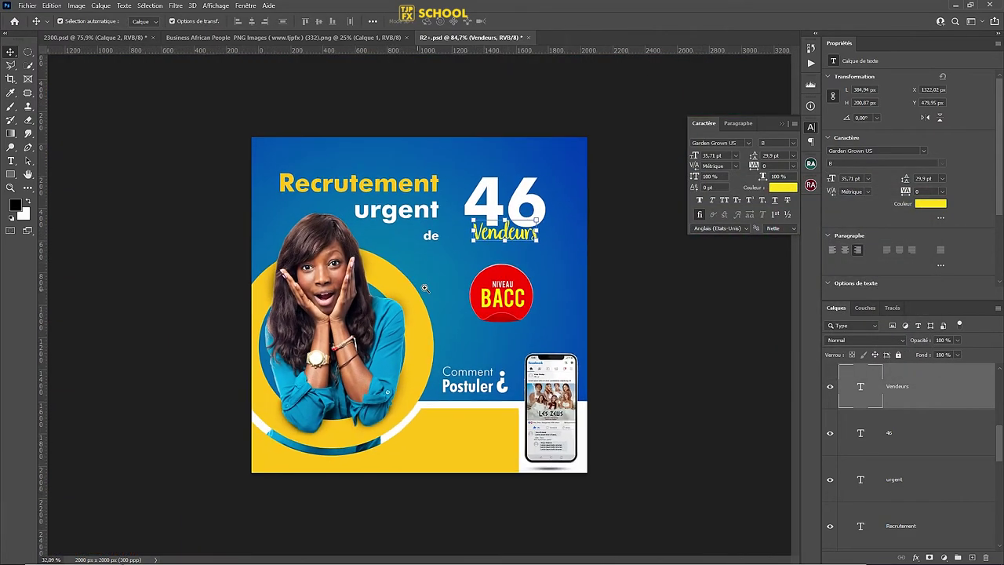
left_click(424, 288)
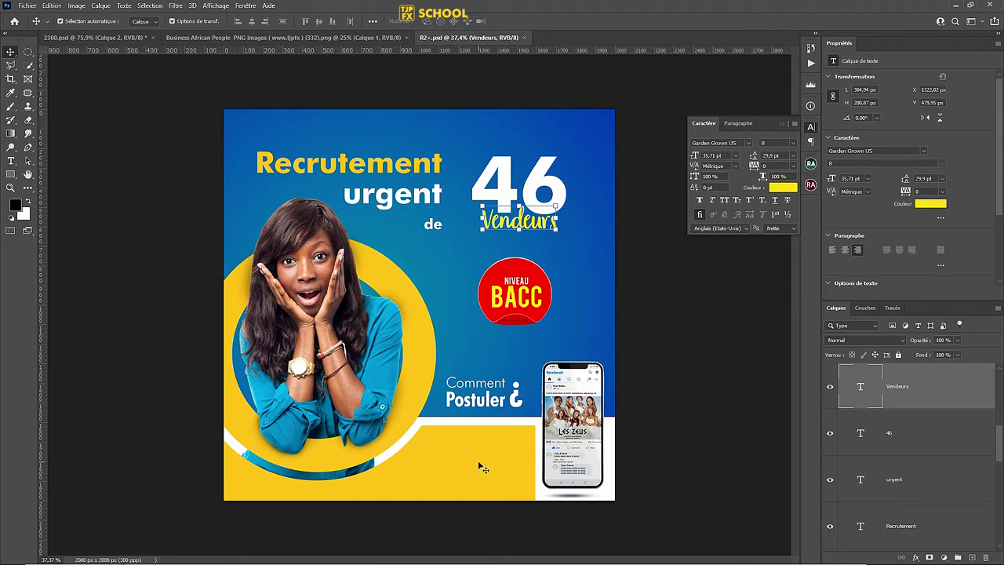
Start a text box on the bottom yellow band coloured with the flyer's sampled blue.
key("ctrl+plus")
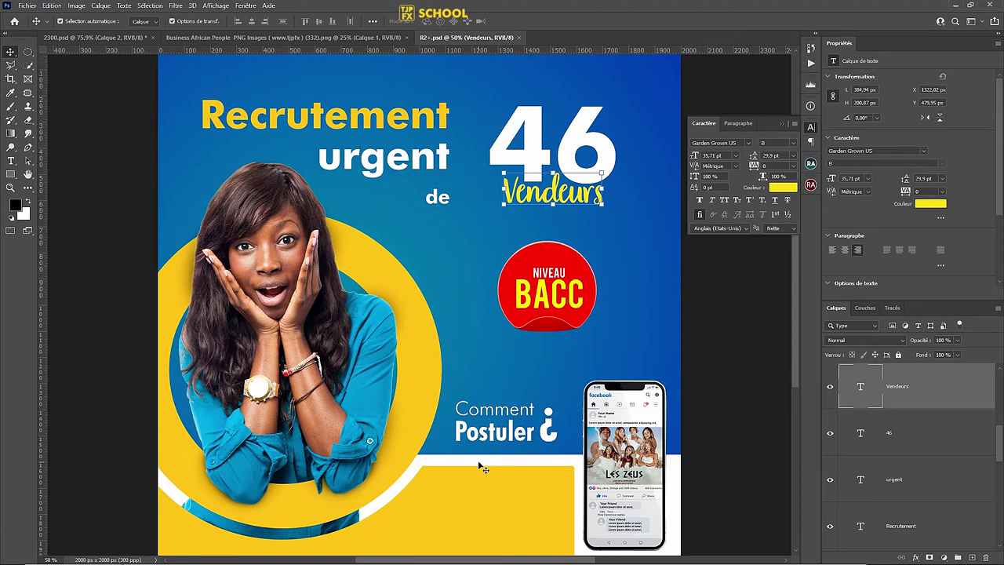
key("ctrl+plus")
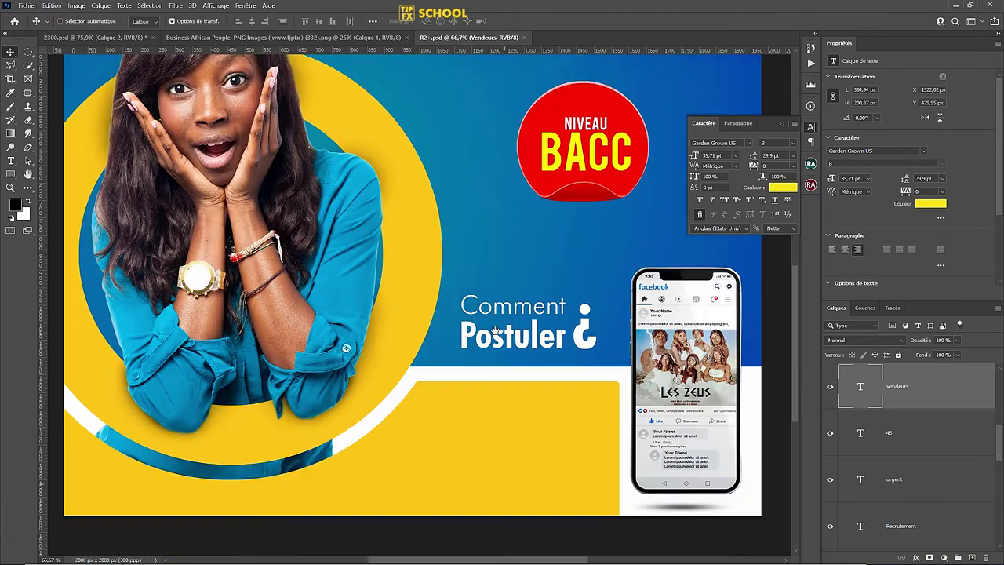
left_click_drag(502, 488, 491, 298)
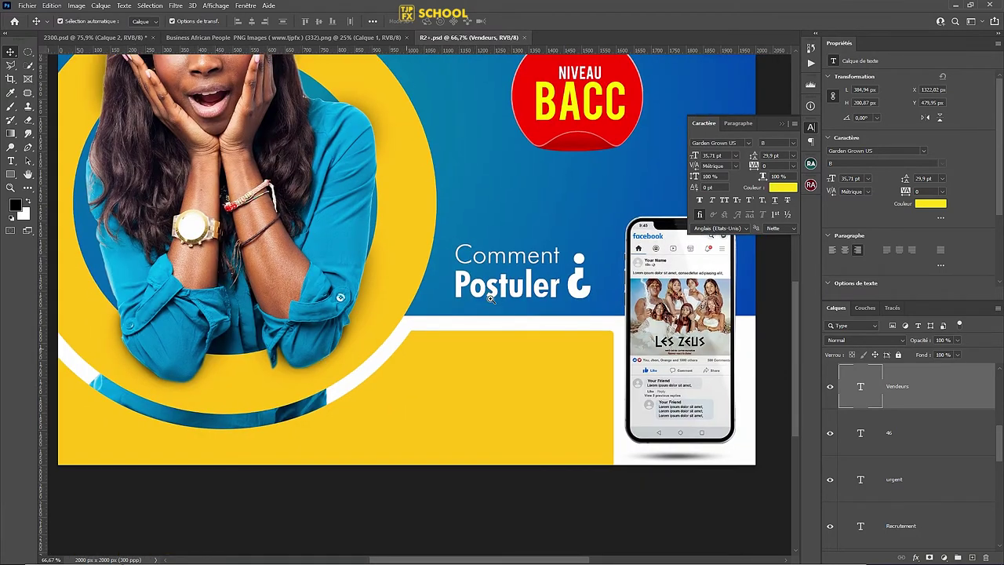
scroll(436, 347, "up", 2)
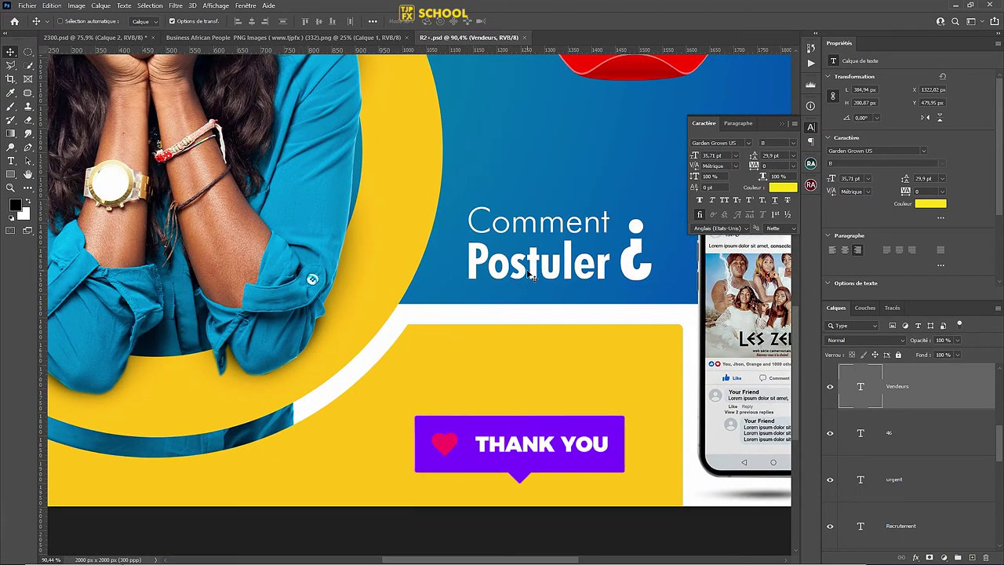
key("t")
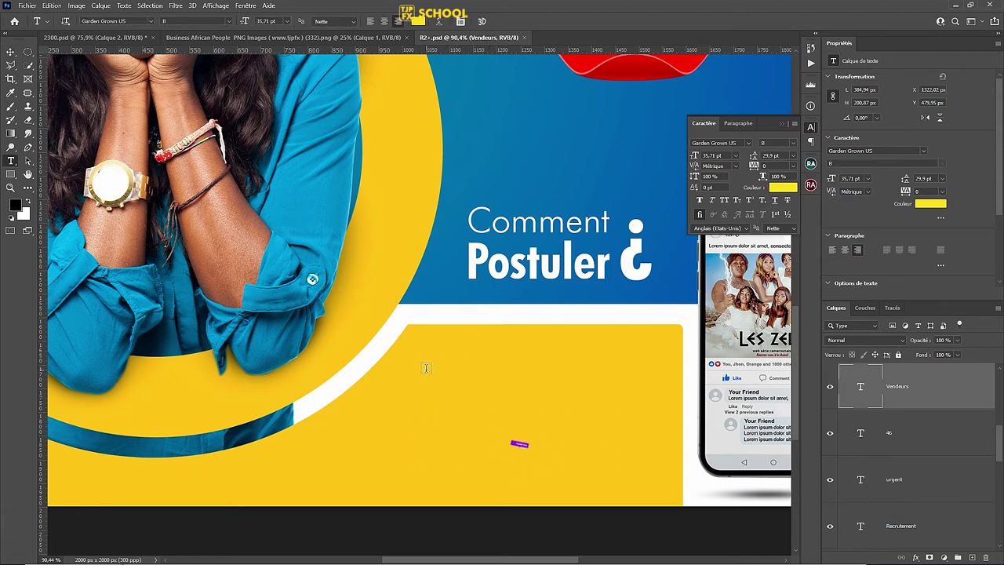
left_click(420, 397)
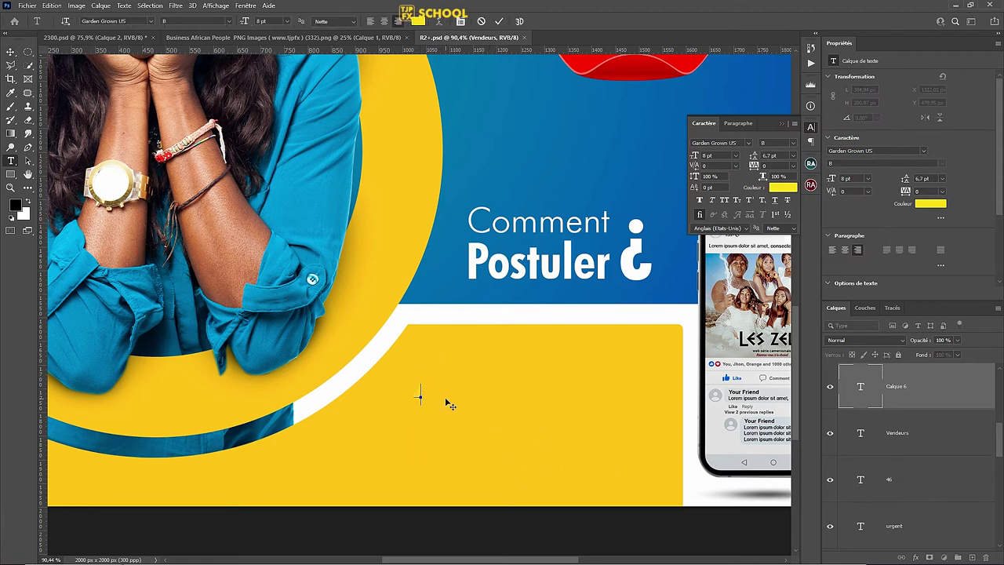
key("ctrl+a")
left_click(781, 187)
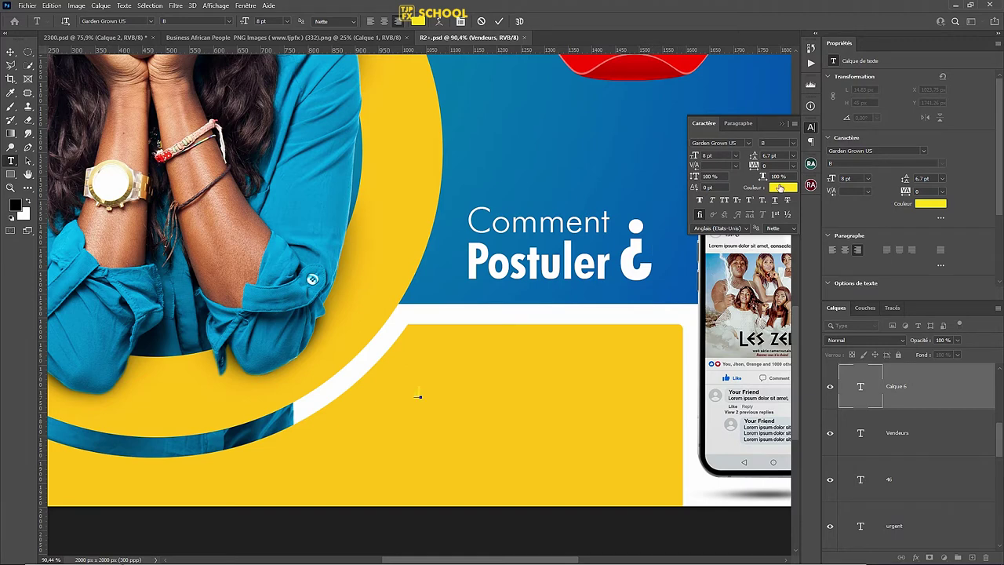
left_click(534, 164)
key("Return")
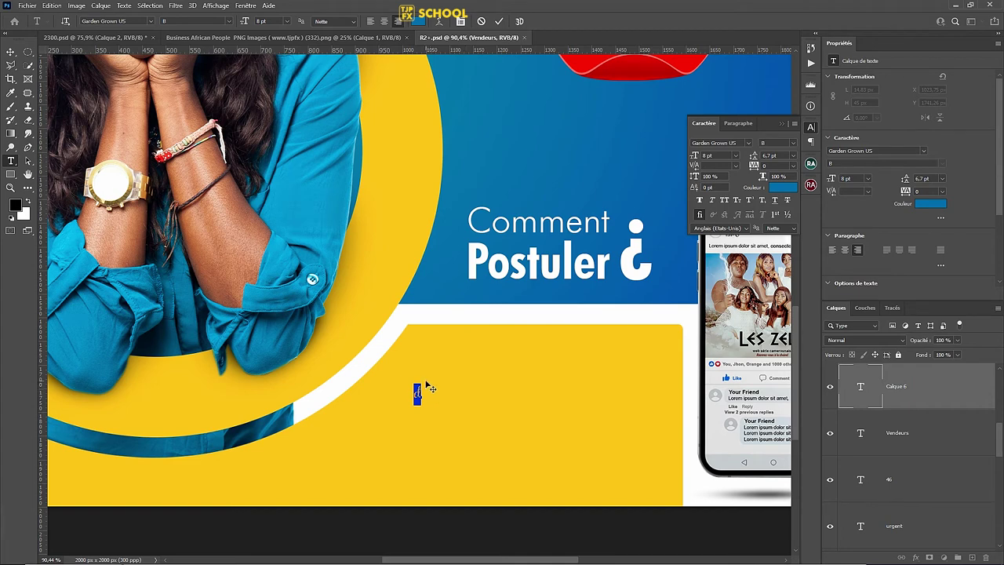
Type the two lines 'abonner à la page. Facebook' and 'LES ZEUS'.
left_click(426, 385)
type("abonne")
type("r à la")
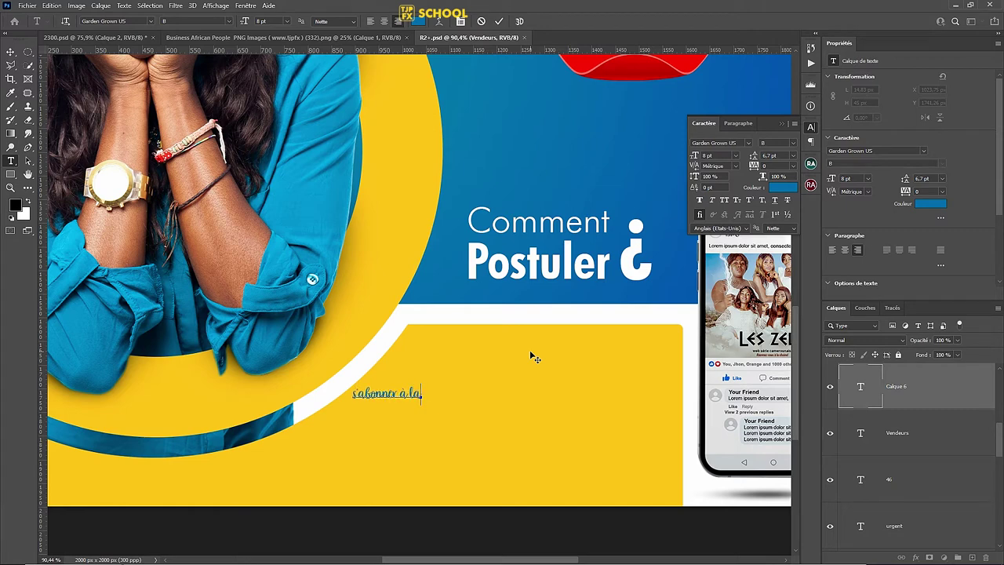
type(" pag")
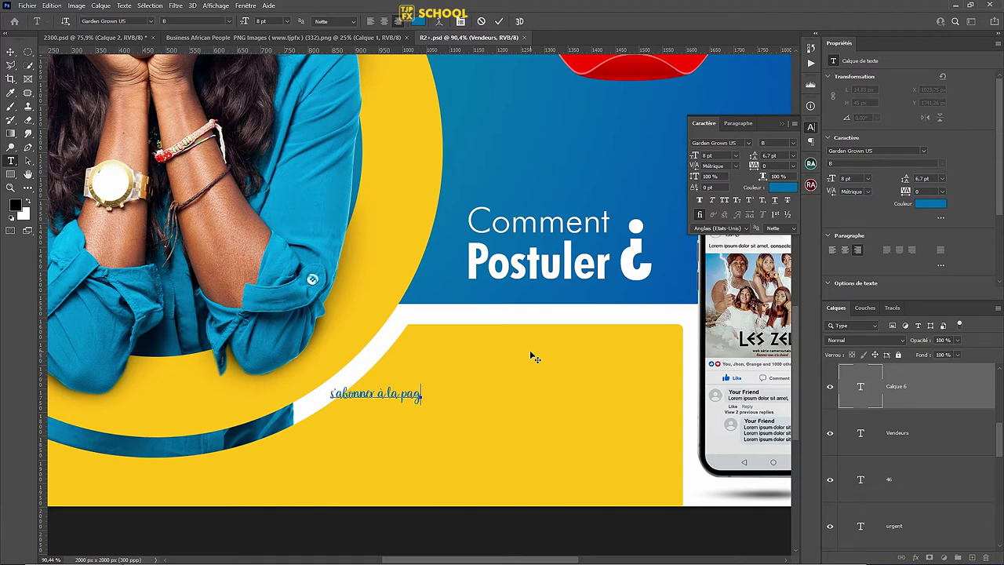
type("e. Face")
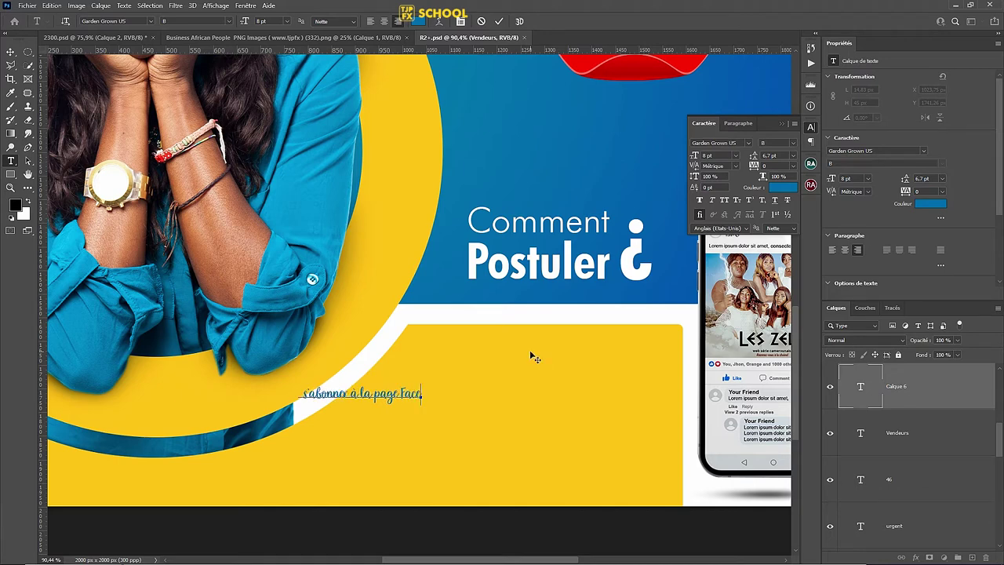
type("book")
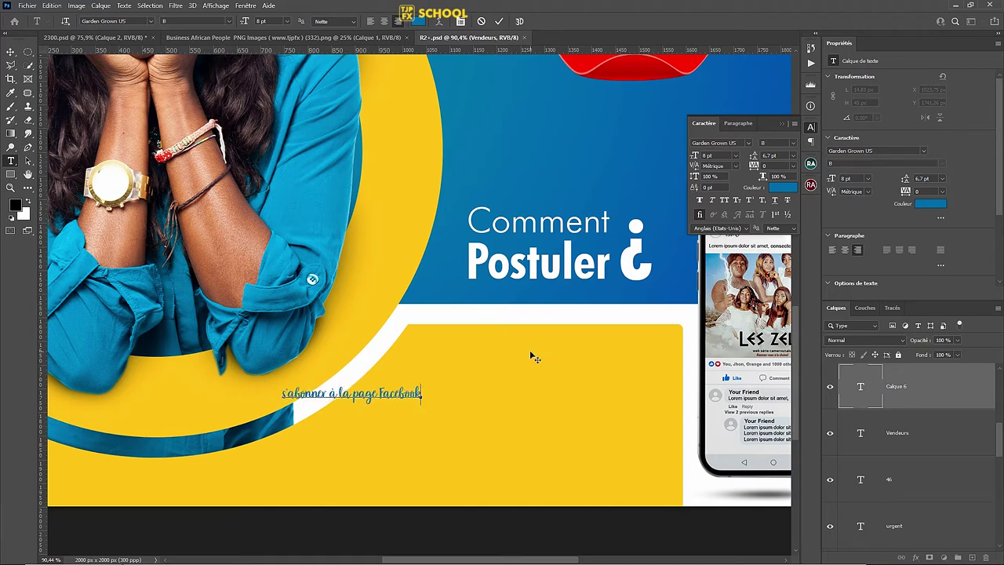
key("Return")
type("LES Z")
type("EUS")
Left-align the Facebook caption in Montserrat with Auto leading.
left_click(496, 394)
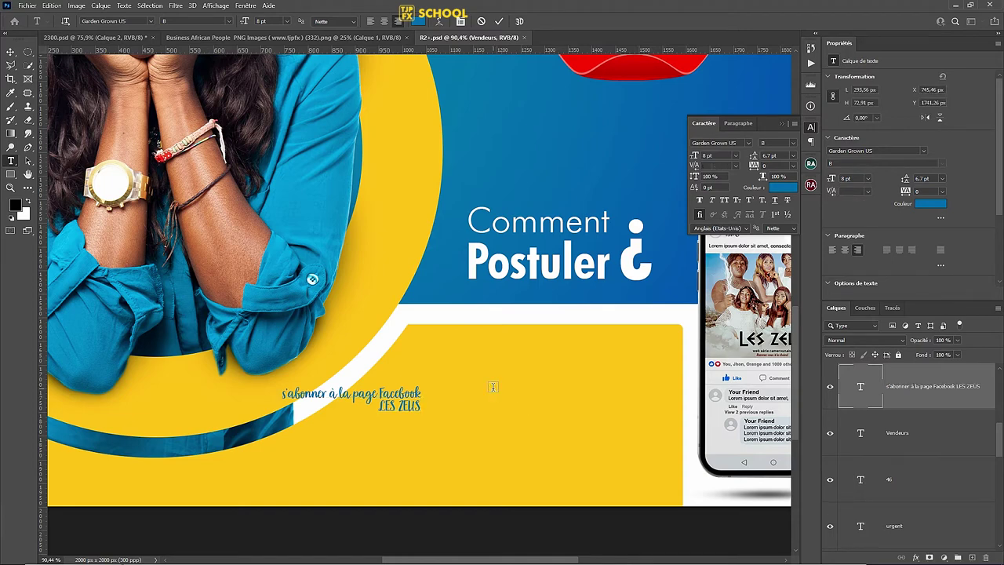
left_click(836, 250)
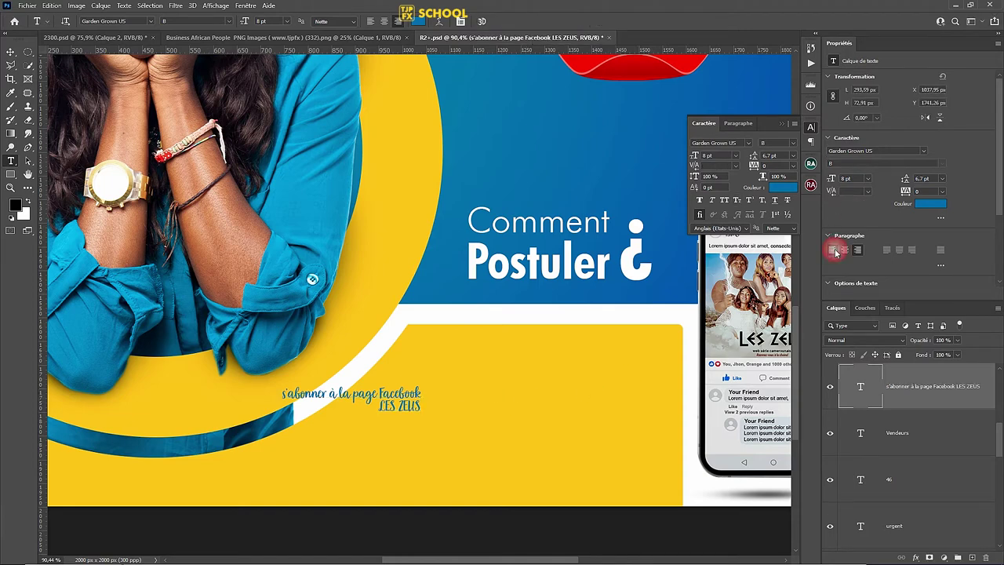
left_click(923, 150)
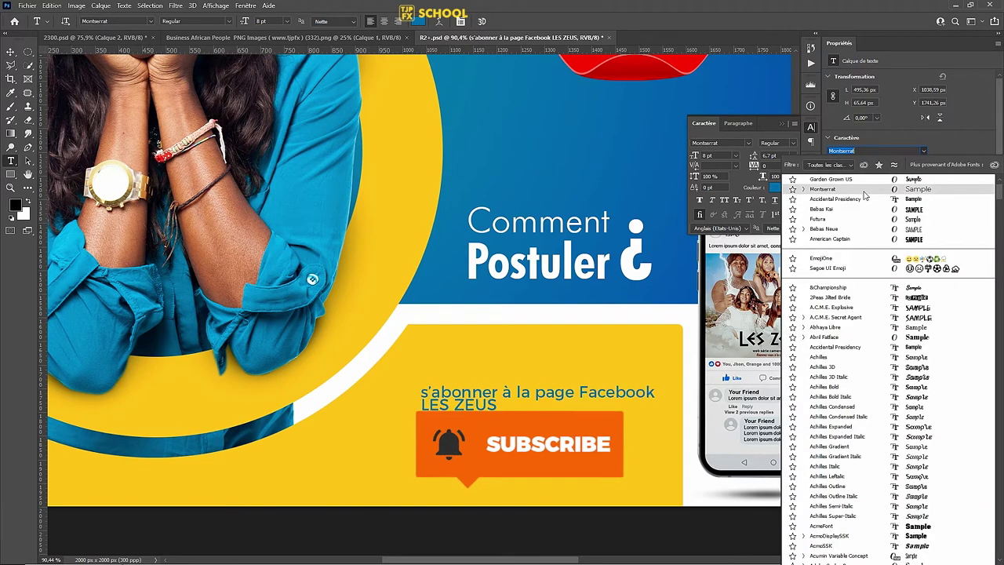
left_click(822, 189)
left_click(793, 144)
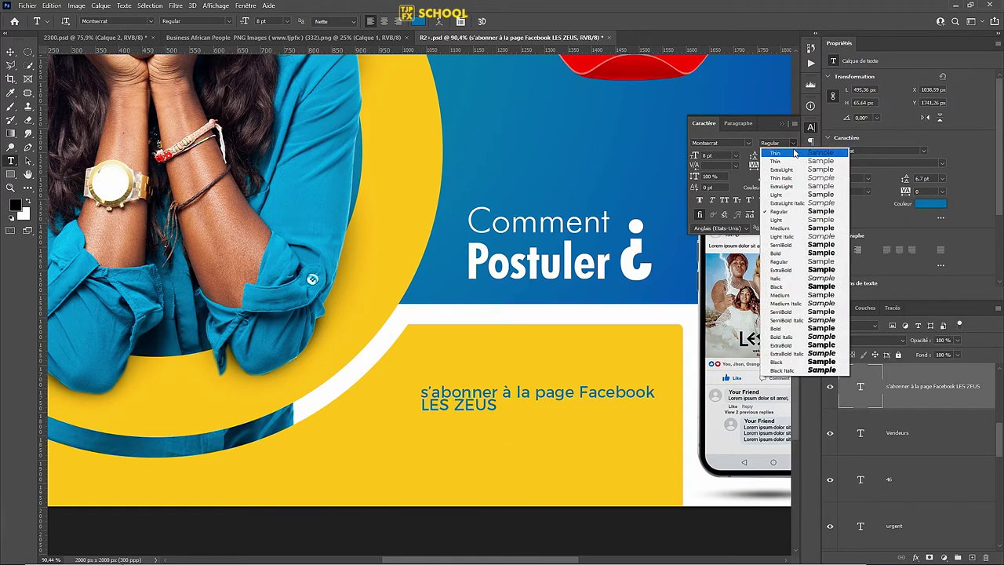
left_click(820, 221)
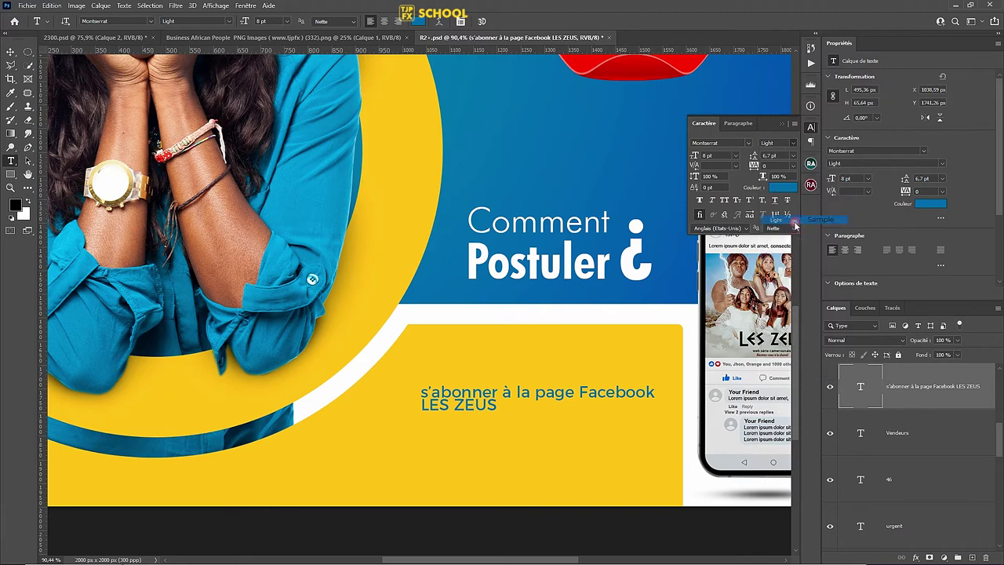
left_click(793, 155)
left_click(777, 163)
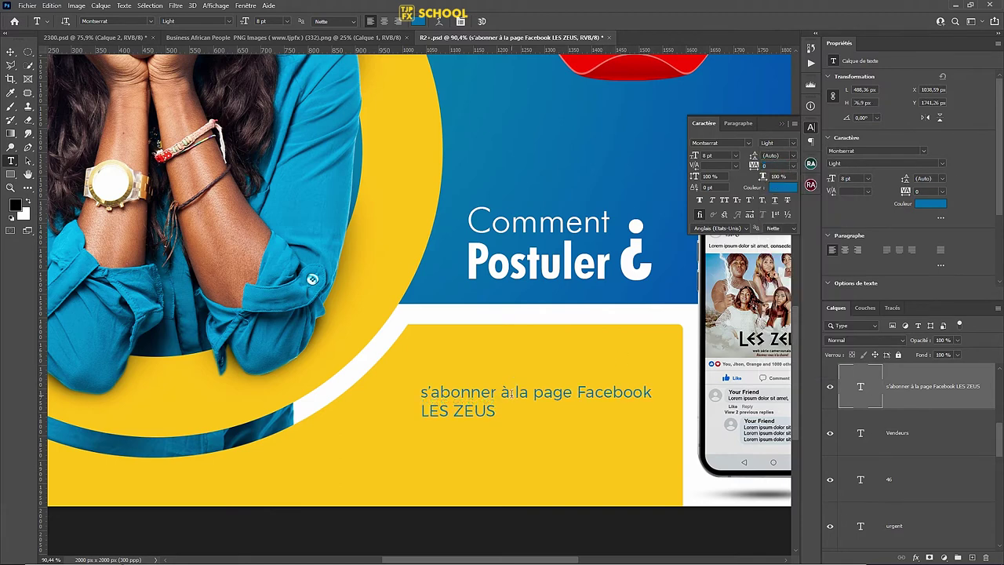
Nudge the caption up, set Regular weight with Faux Bold, save, and pick a dark colour.
key("v")
left_click_drag(484, 393, 484, 374)
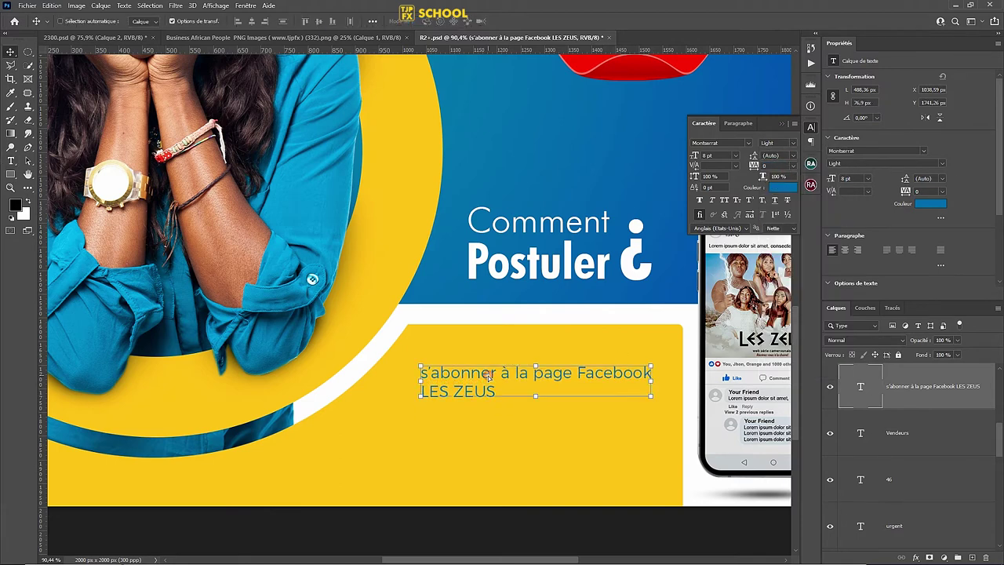
left_click(793, 143)
left_click(784, 214)
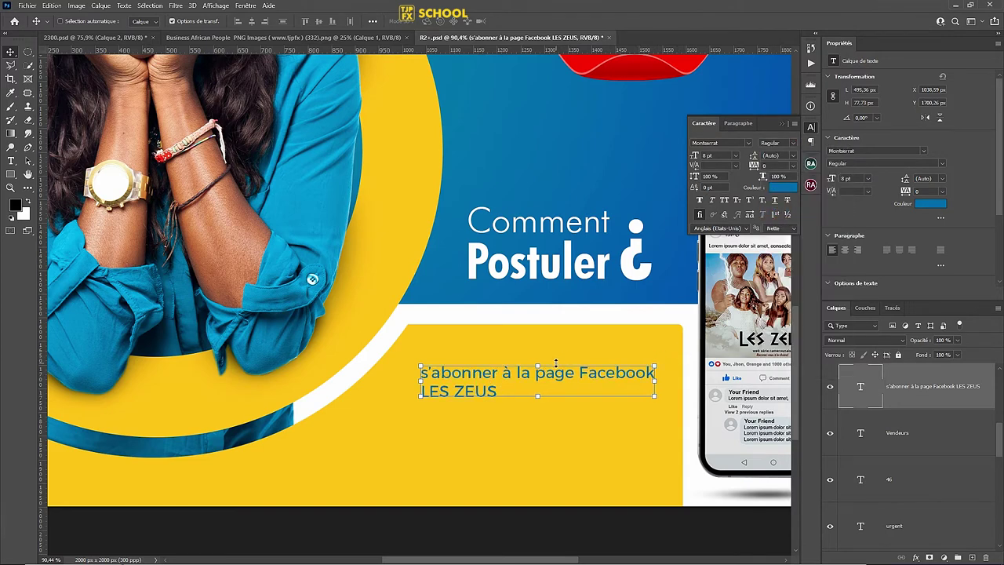
key("ctrl+s")
left_click(700, 199)
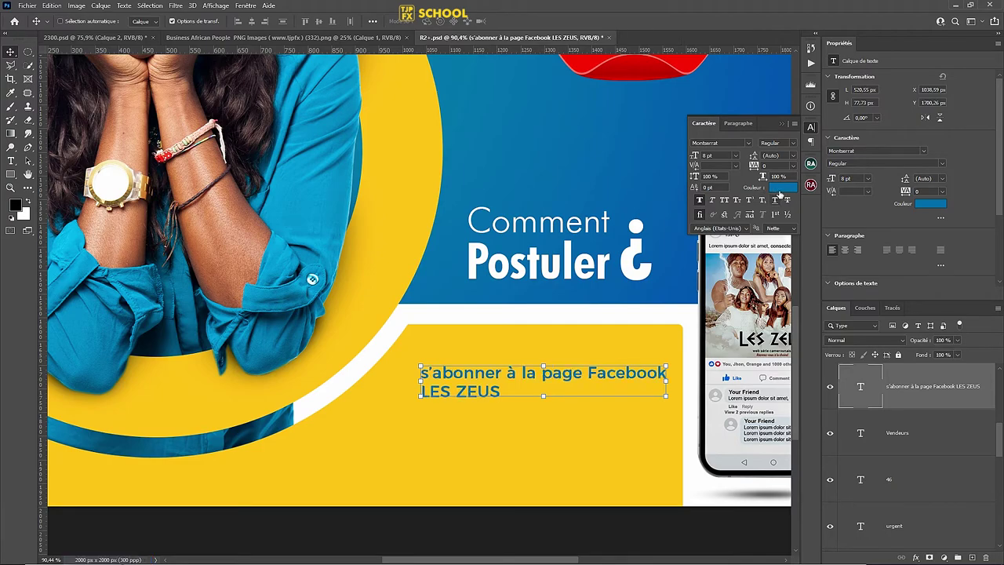
left_click(780, 189)
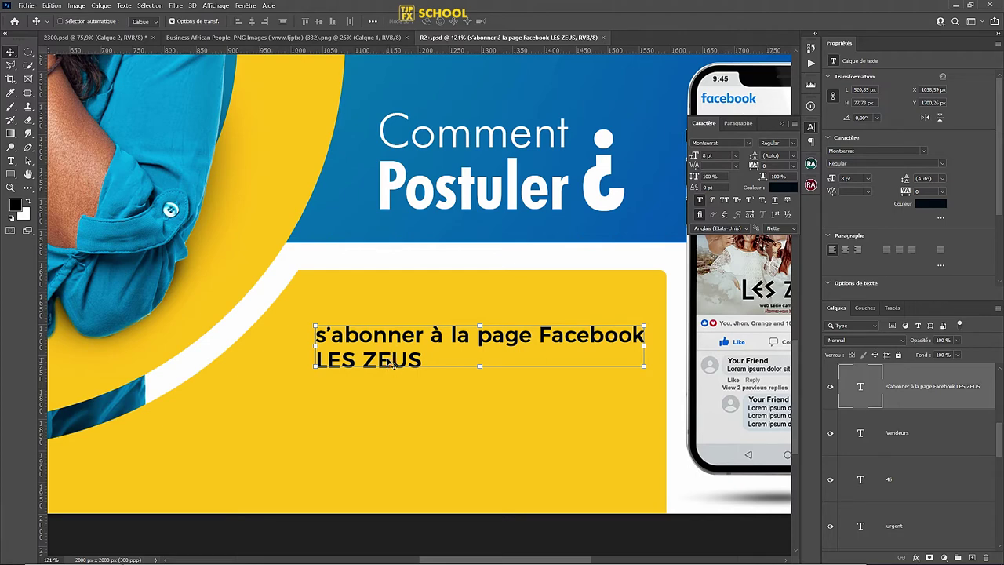
Duplicate the caption below and retype it as 'Remplir le google-form… e-mail ci dessous', then save.
left_click_drag(386, 372, 387, 427)
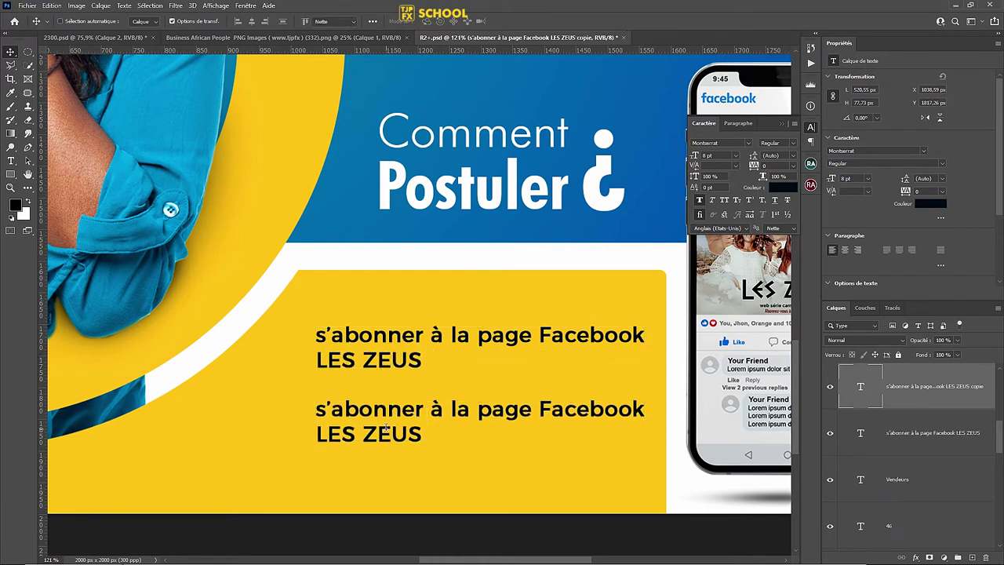
key("t")
left_click(469, 396)
key("ctrl+a")
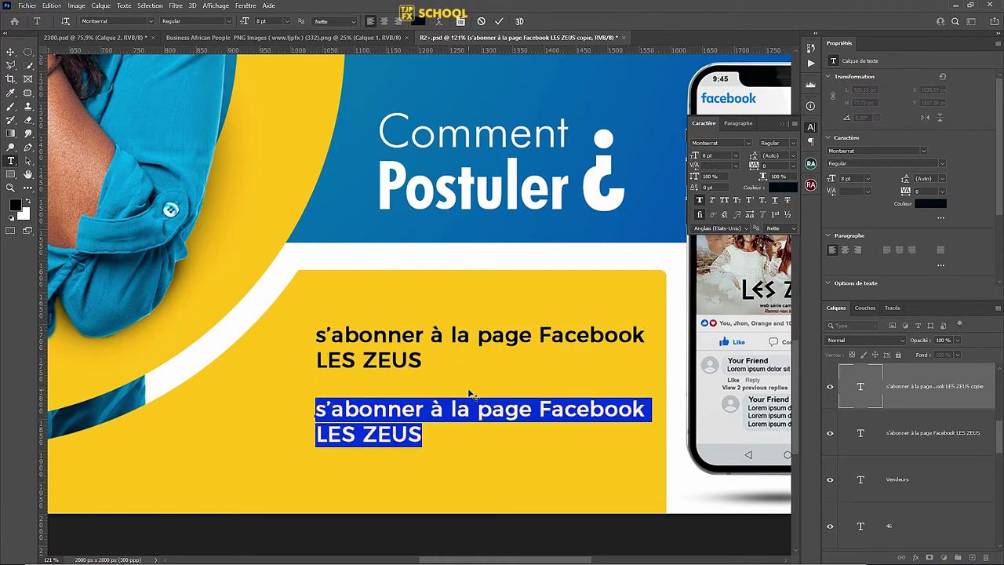
type("Rem")
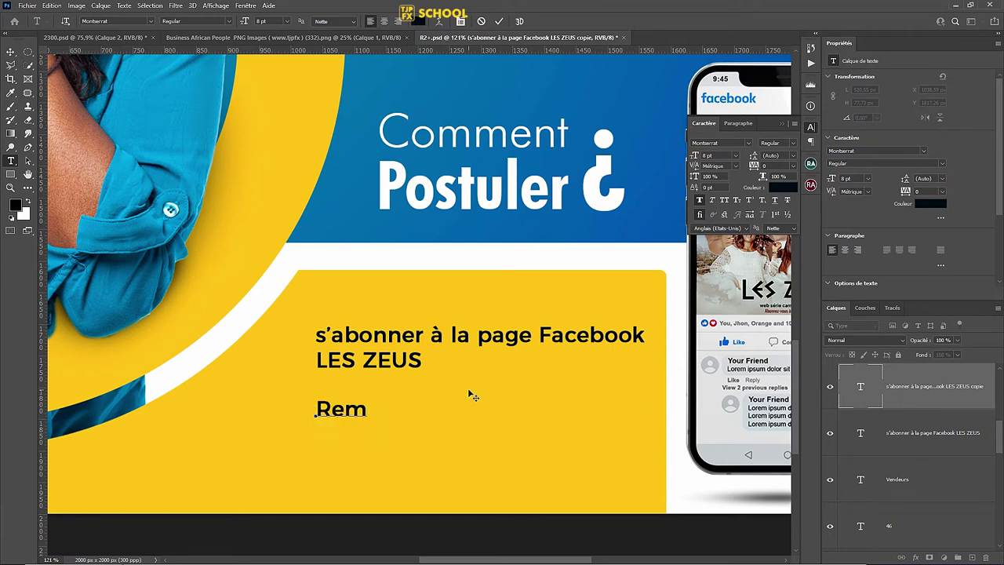
type("pli")
type("r le g")
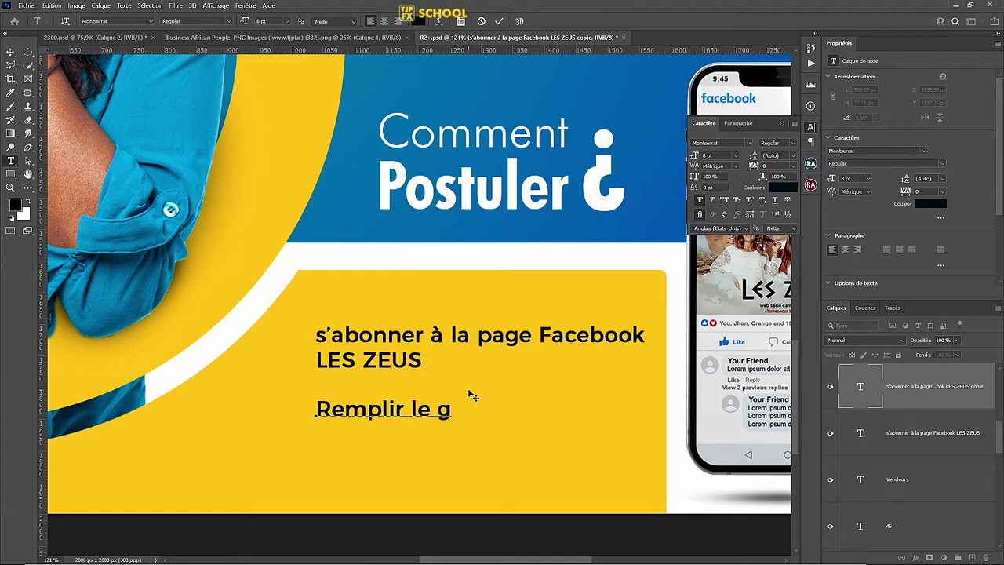
type("oogle-")
type("form")
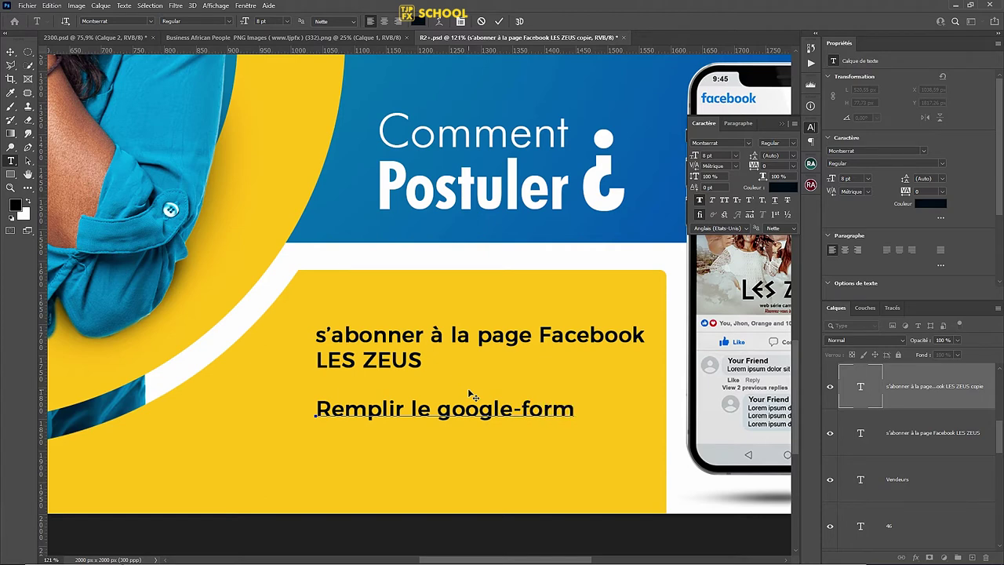
type(" ensu")
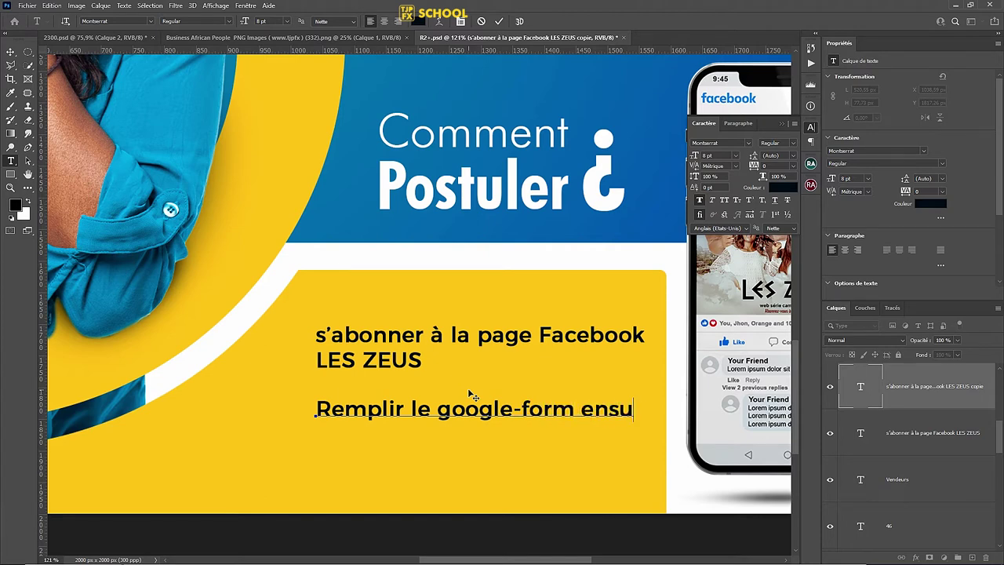
type("it ed")
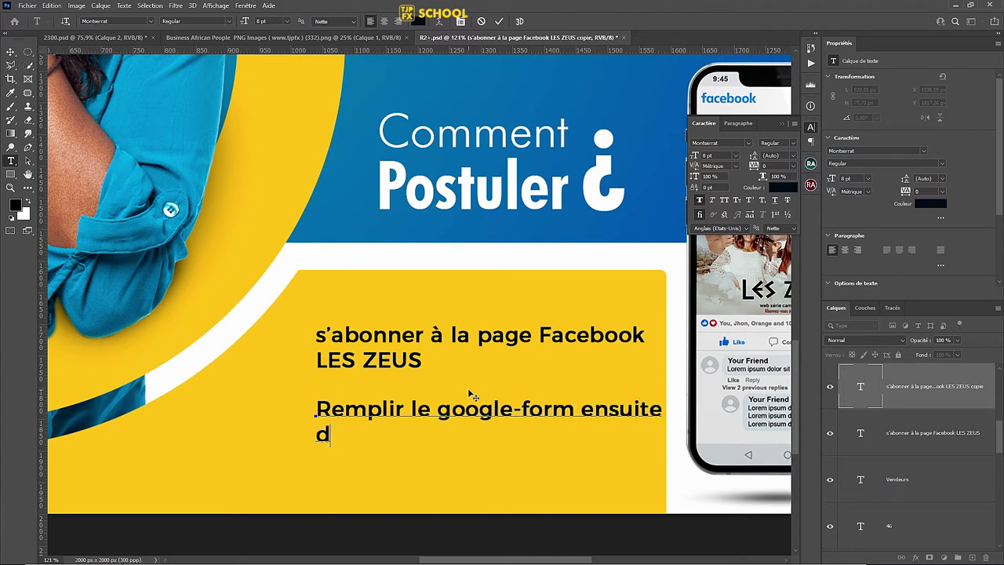
type("epose")
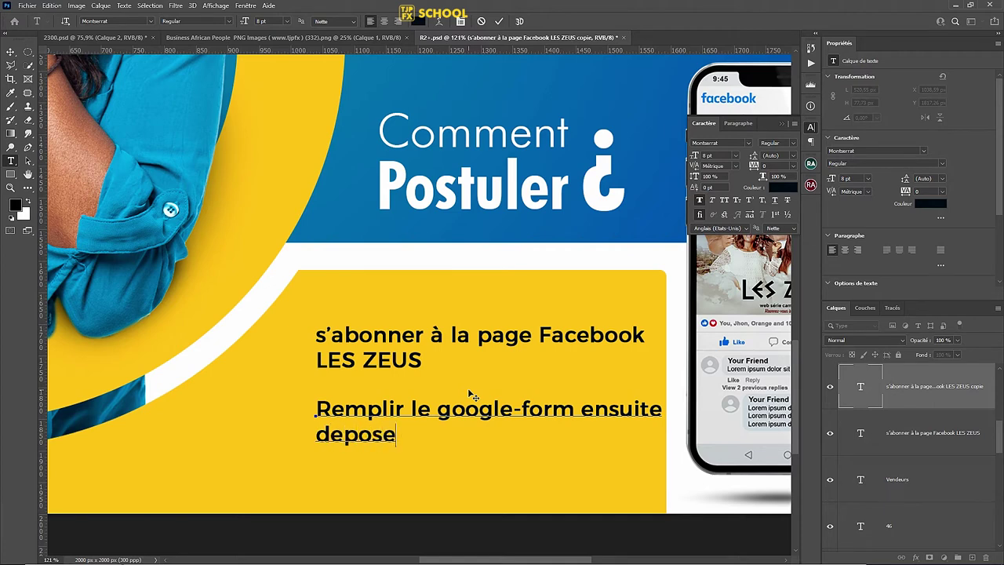
type("rvotre")
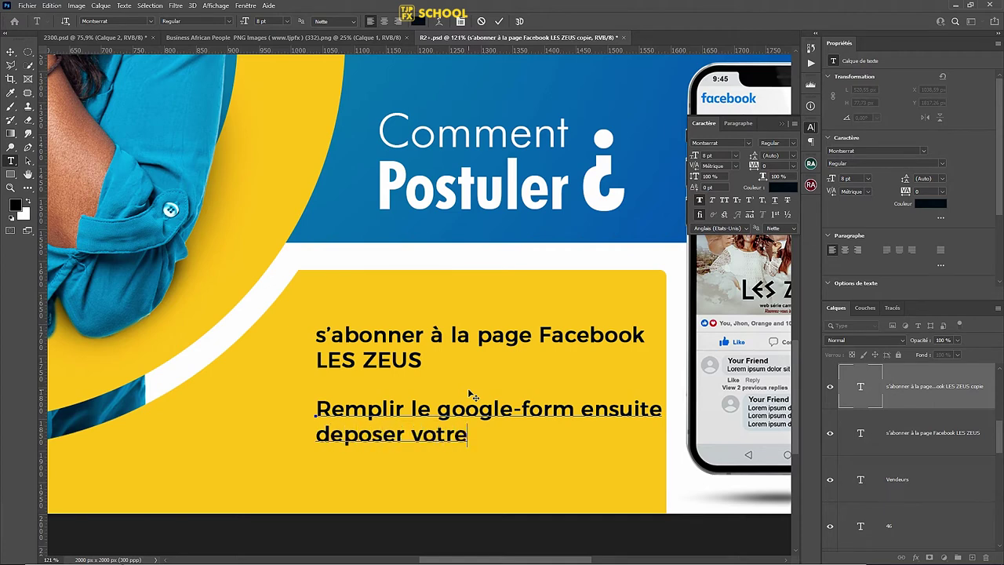
type(" cv")
type(" dans")
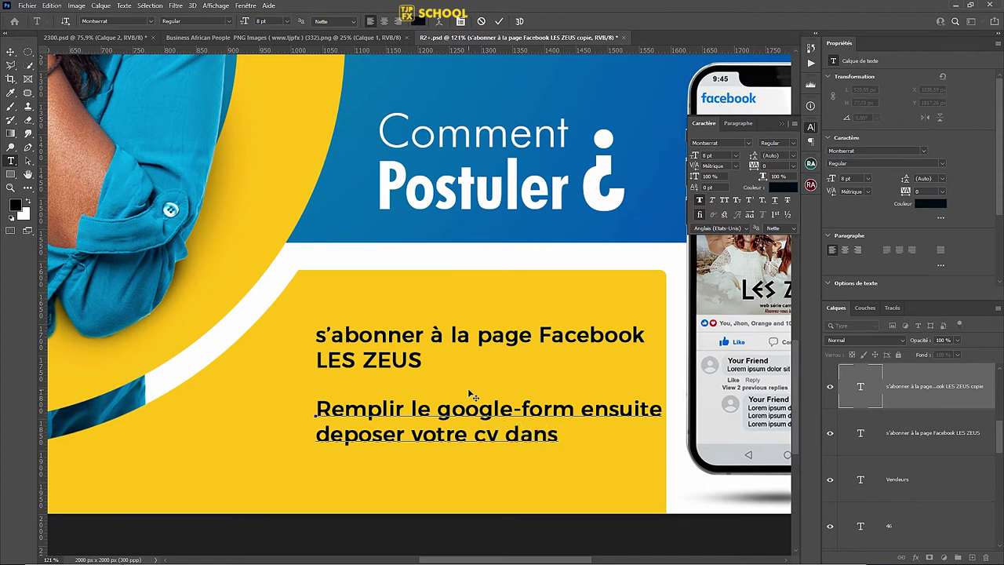
type(" l")
type("é")
key("BackSpace")
type("e-mail ci")
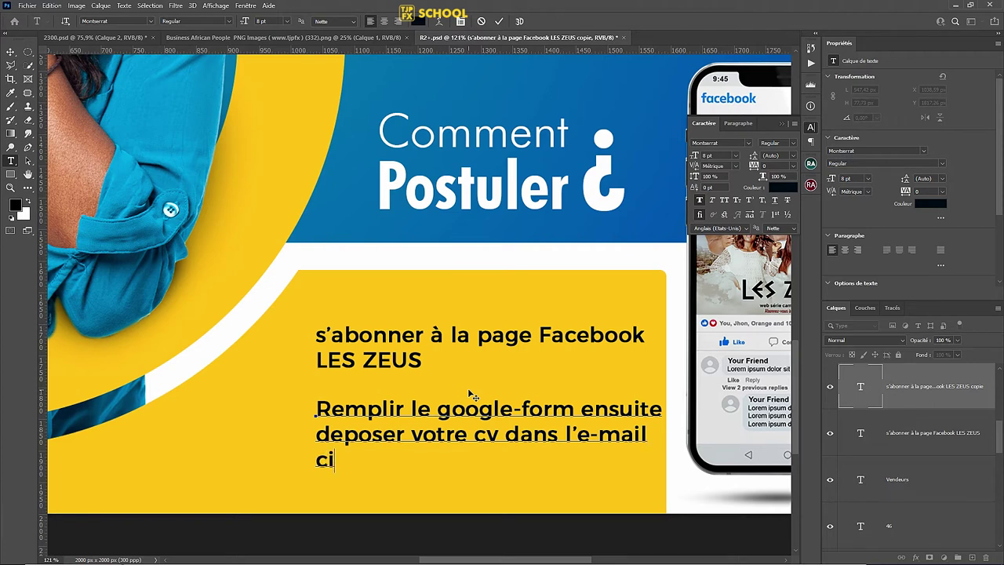
type("dess")
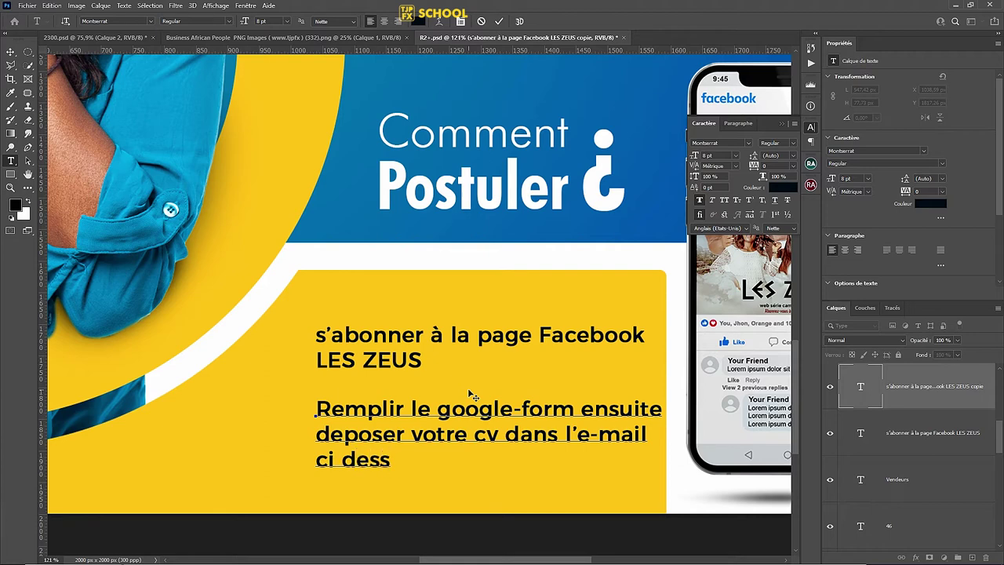
type("ous")
key("ctrl+Return")
key("ctrl+s")
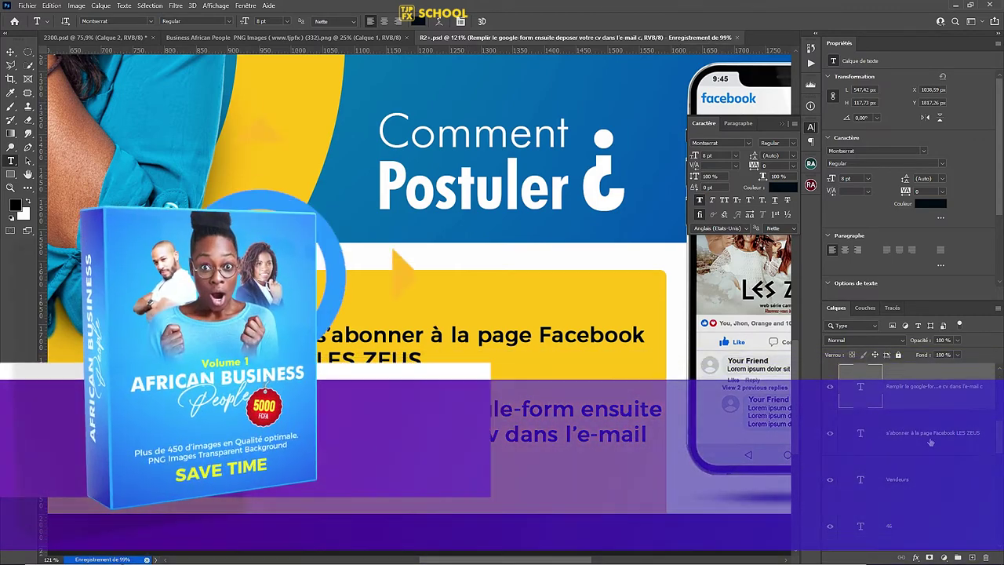
Scale both captions down to about 84% (6.3 pt), move them up-right, and save.
left_click(931, 444)
key("v")
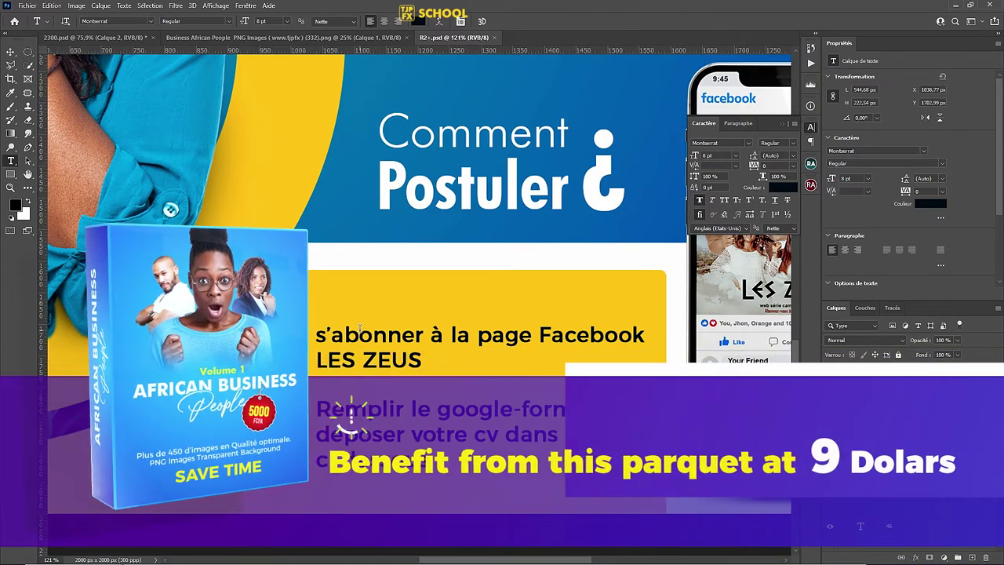
left_click_drag(659, 324, 599, 342)
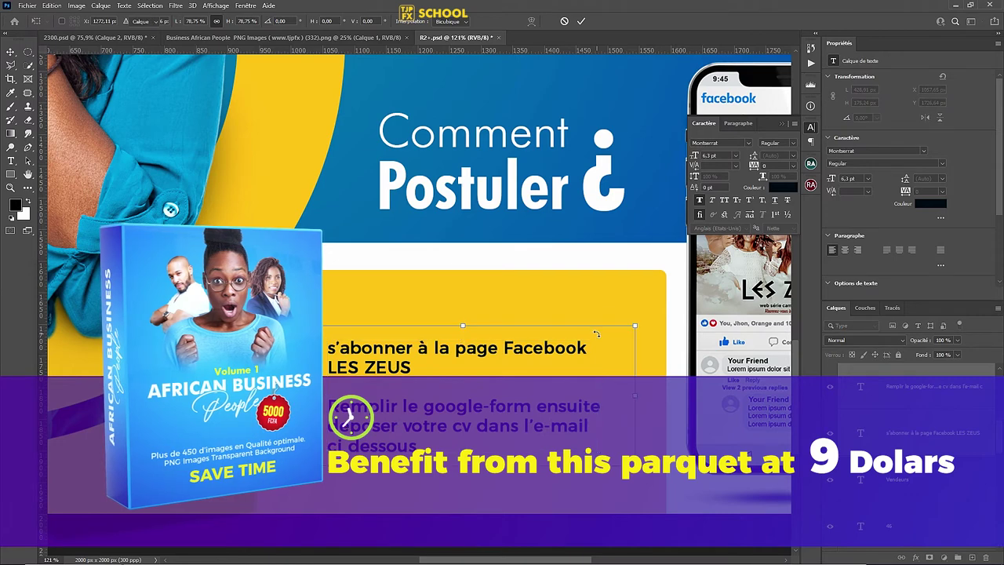
key("Return")
left_click_drag(471, 354, 482, 332)
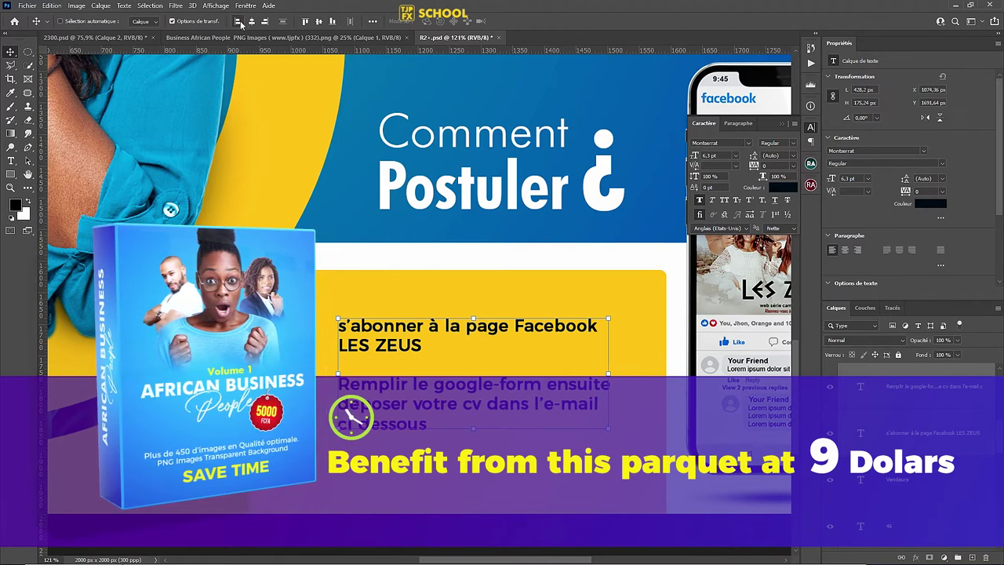
key("ctrl+s")
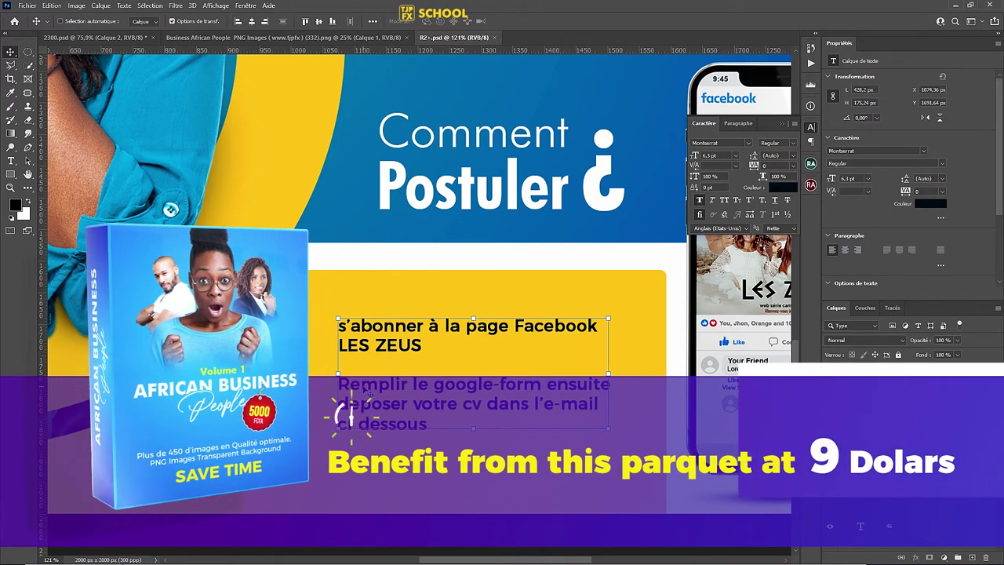
Fill a small black circular dot on a new layer left of the Facebook caption.
key("m")
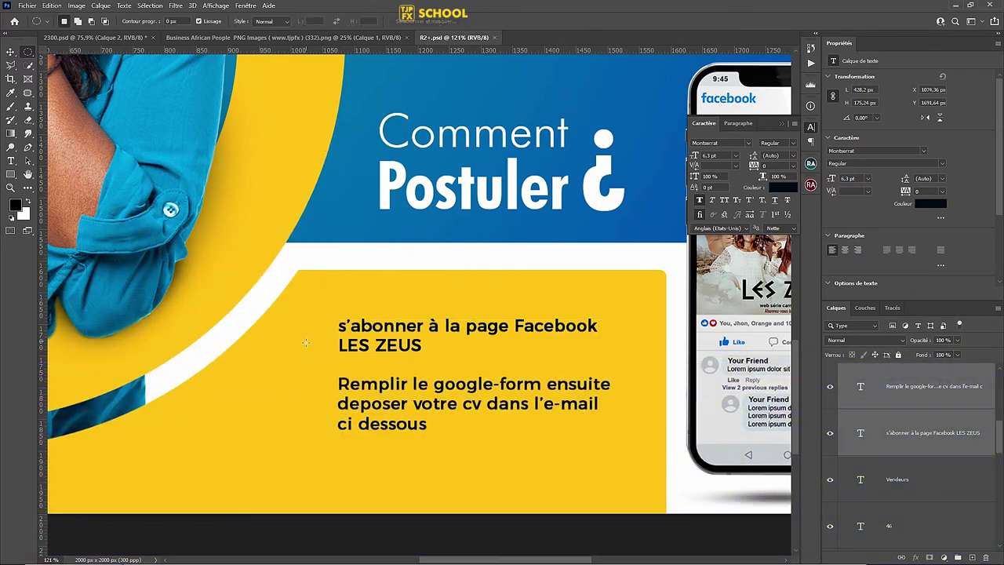
left_click_drag(299, 317, 318, 337)
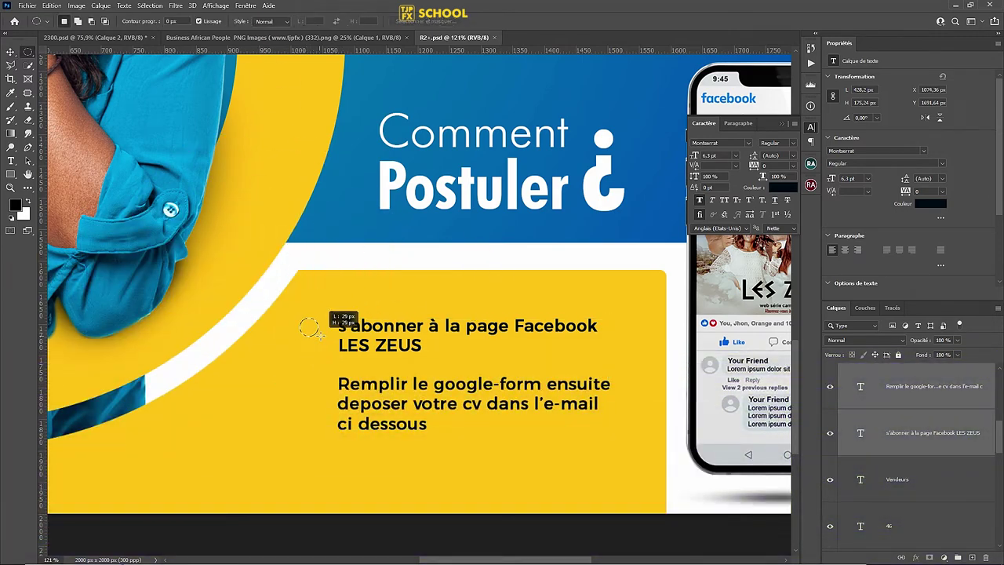
left_click(972, 557)
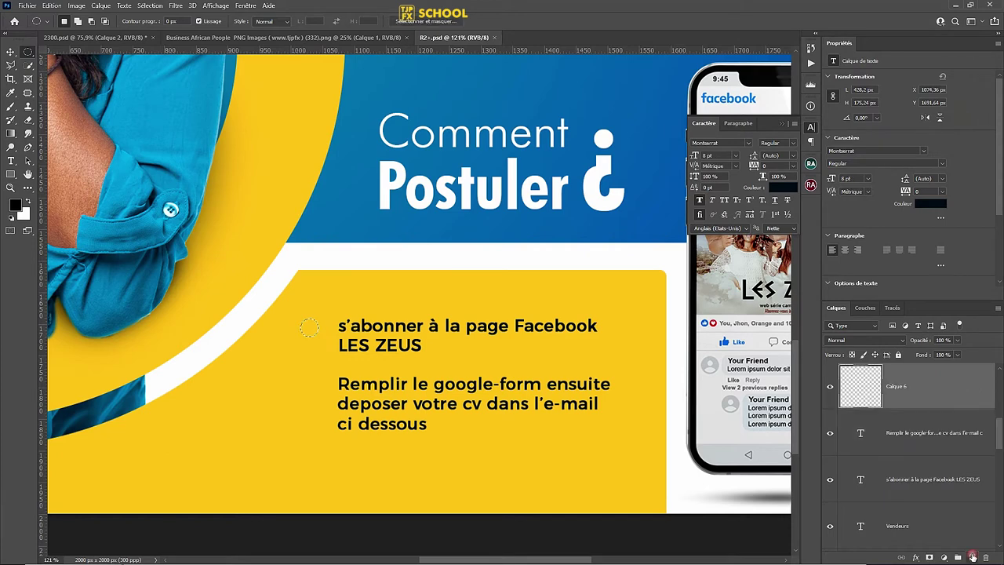
left_click_drag(11, 134, 45, 149)
left_click(45, 147)
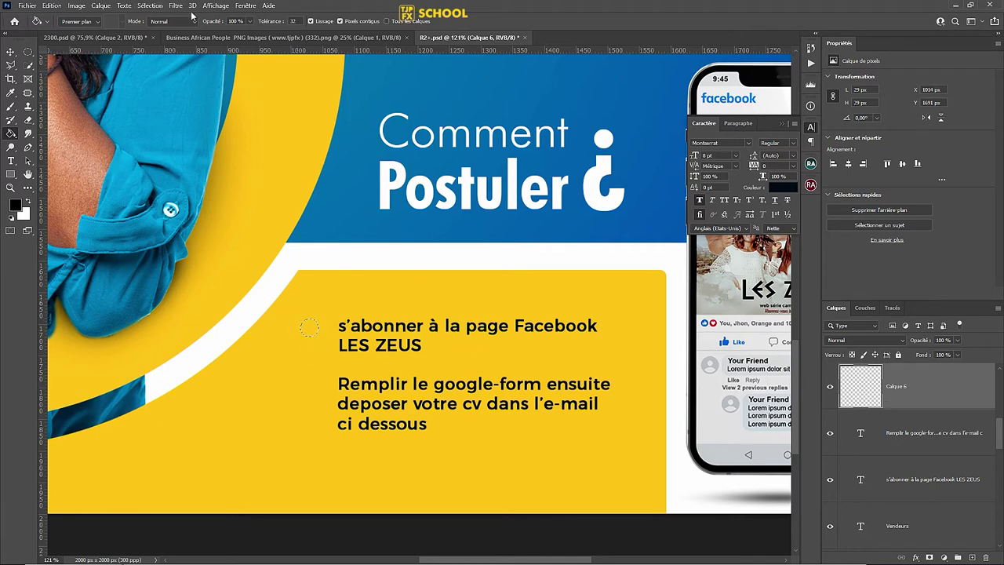
left_click(365, 282)
key("ctrl+d")
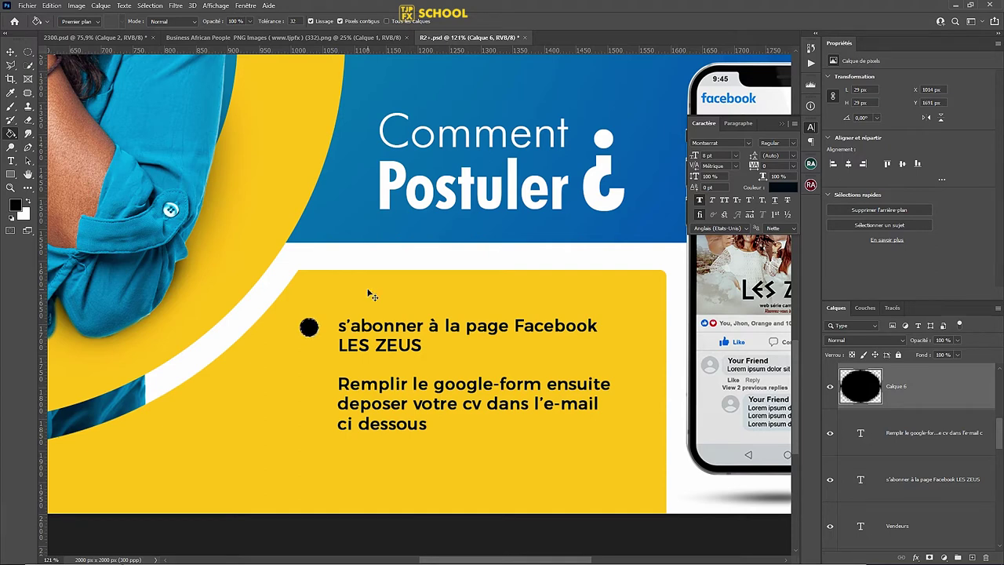
Duplicate the dot beside the second caption and select only Calque 6 copie.
key("v")
scroll(291, 330, "up", 2)
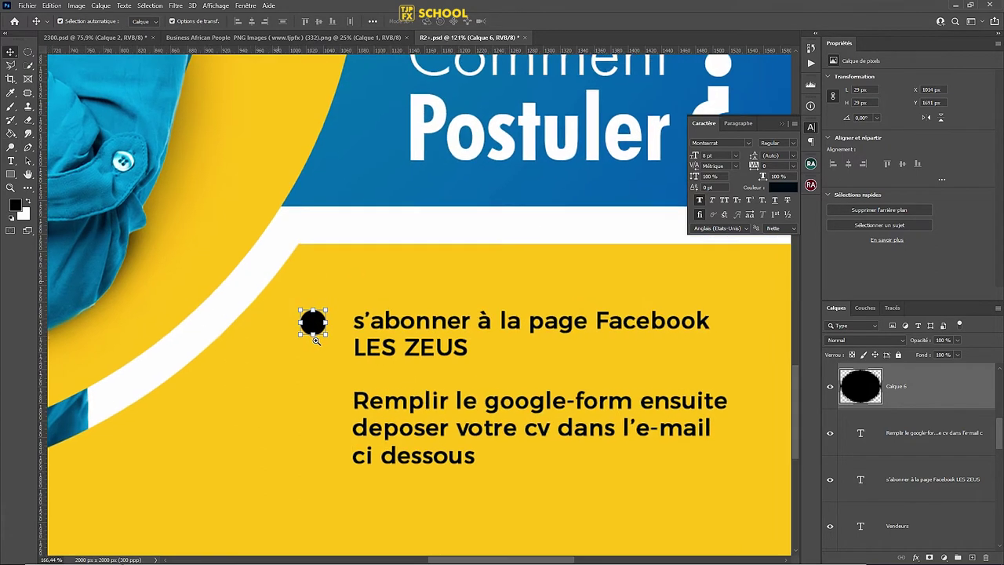
scroll(305, 320, "up", 2)
scroll(324, 271, "up", 2)
left_click_drag(342, 227, 343, 313)
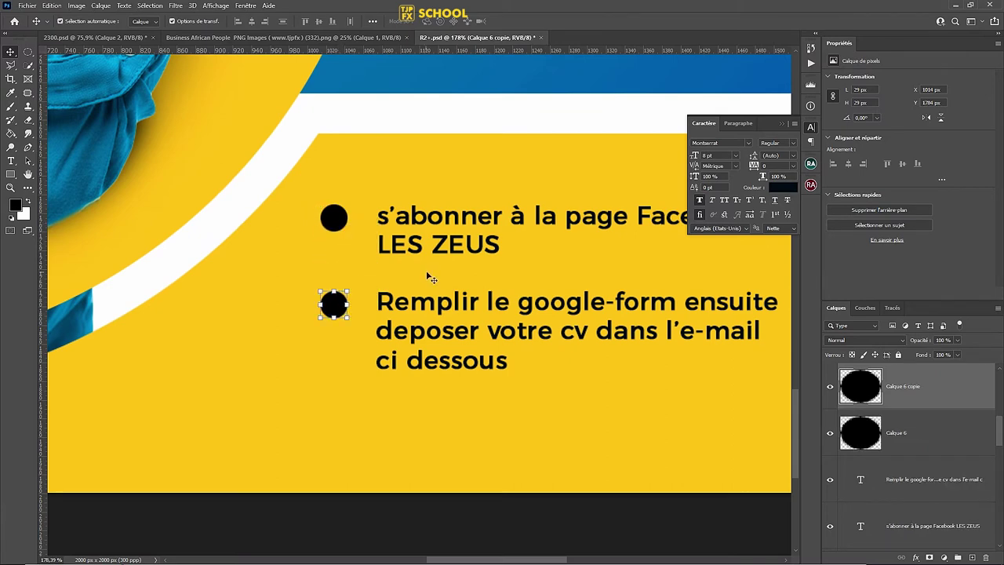
scroll(411, 292, "down", 10)
left_click(938, 444, "ctrl")
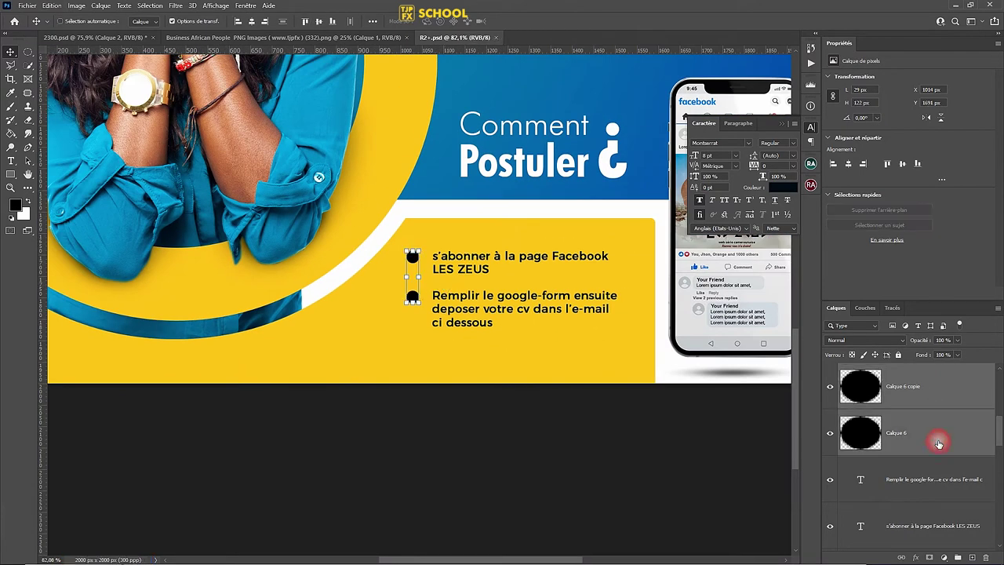
left_click(987, 384)
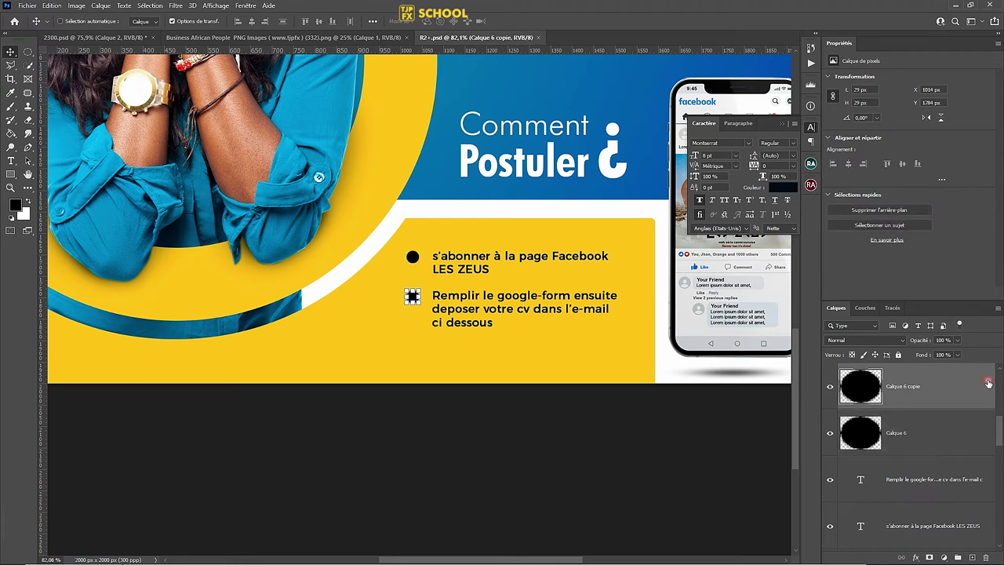
Give the lower bullet dot (Calque 6 copie) a bright red Color Overlay.
double_click(985, 383)
left_click(617, 442)
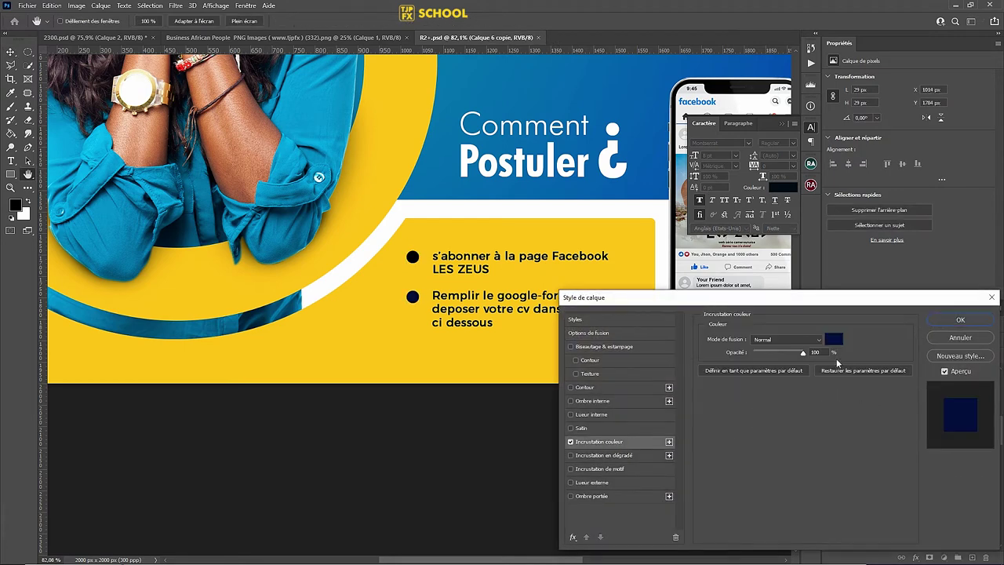
left_click(836, 342)
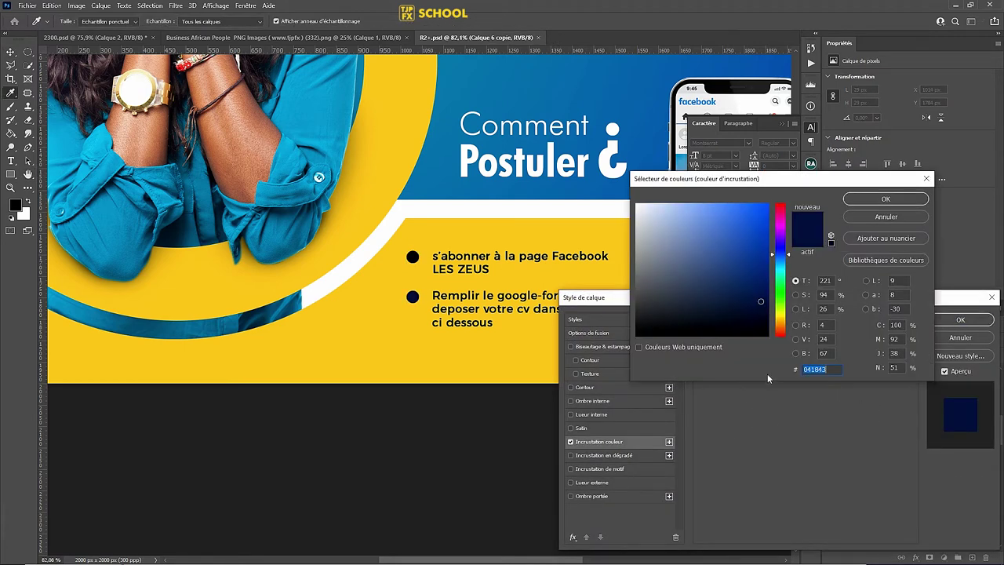
left_click(786, 335)
left_click(765, 207)
left_click(850, 205)
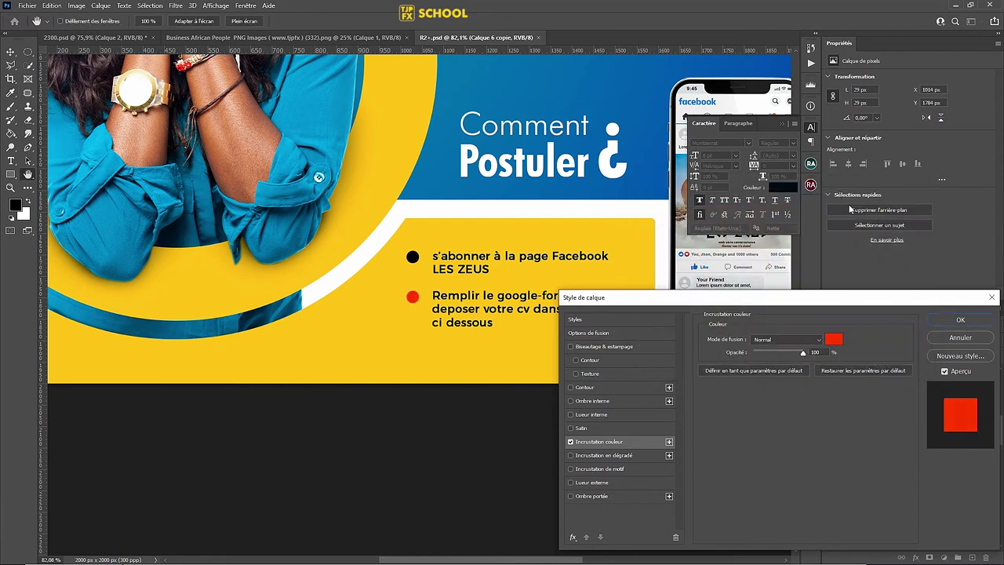
key("Return")
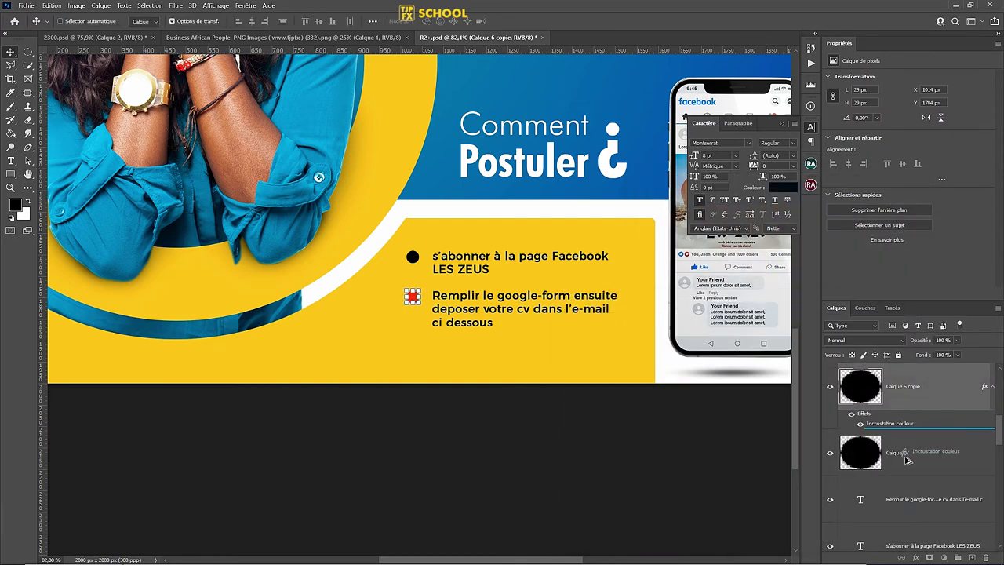
Copy the red overlay onto the first dot and duplicate the 'Remplir…' text below.
left_click_drag(901, 424, 909, 462)
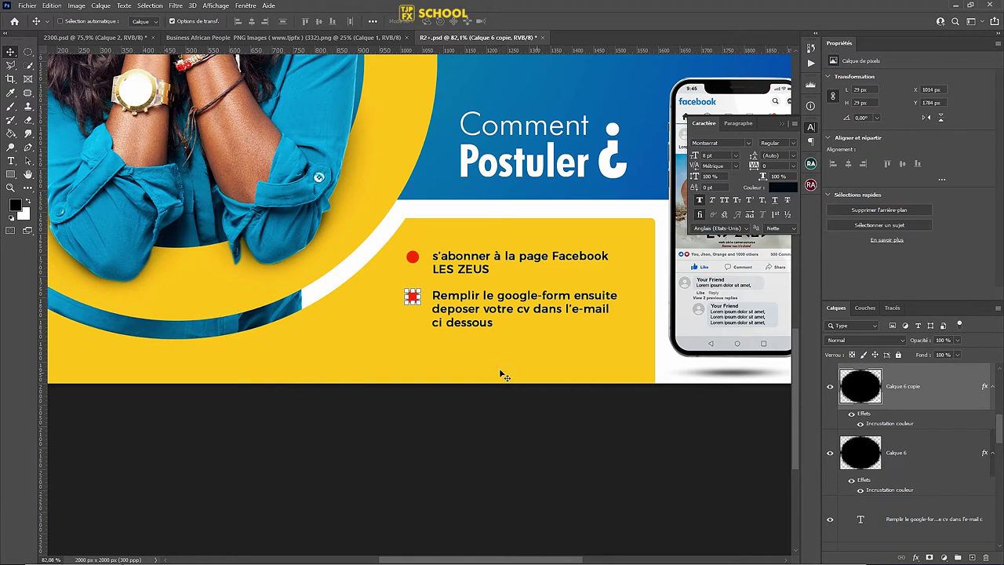
left_click(474, 314)
left_click_drag(474, 313, 474, 362)
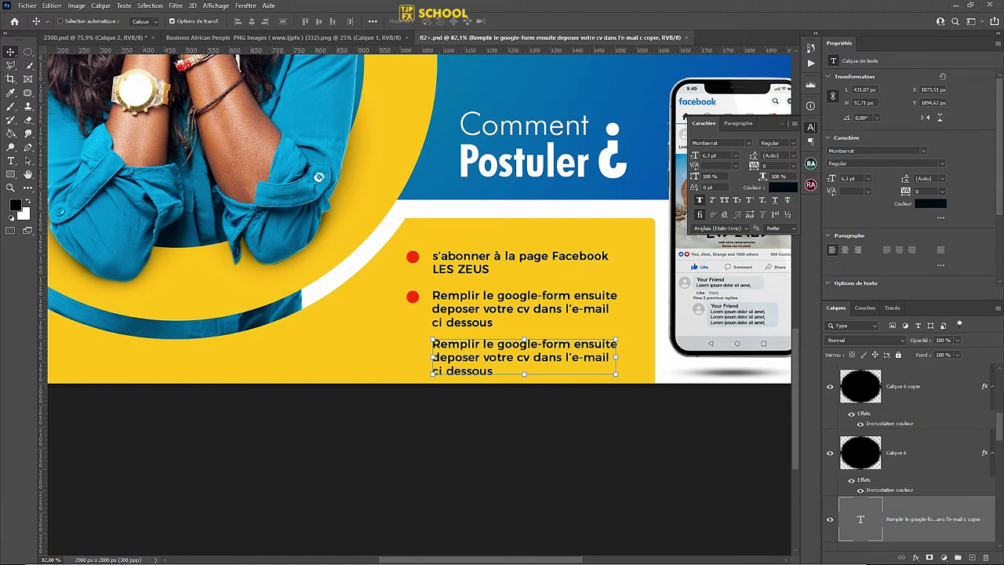
Replace the copied text with the pasted contact e-mail address.
double_click(461, 359)
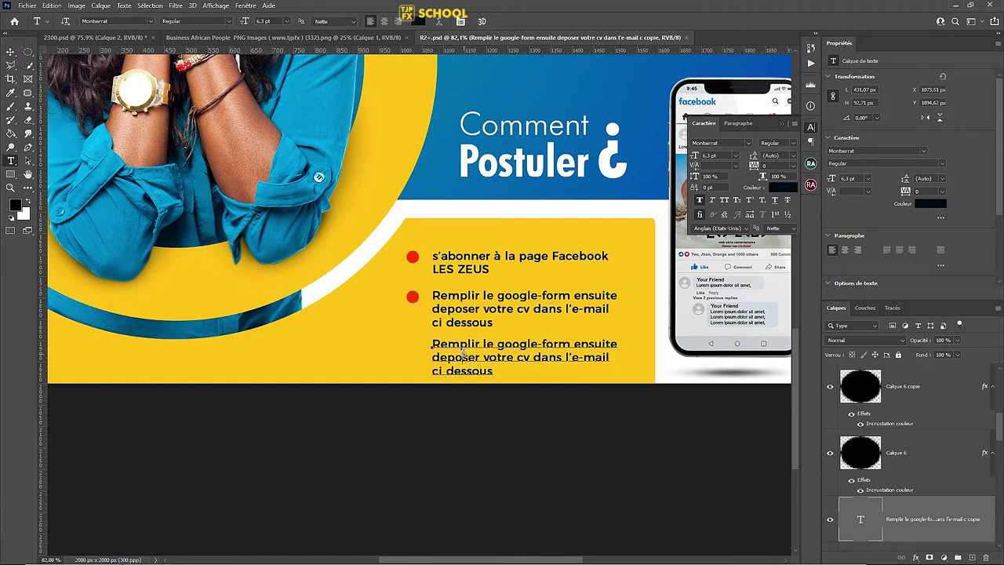
key("ctrl+a")
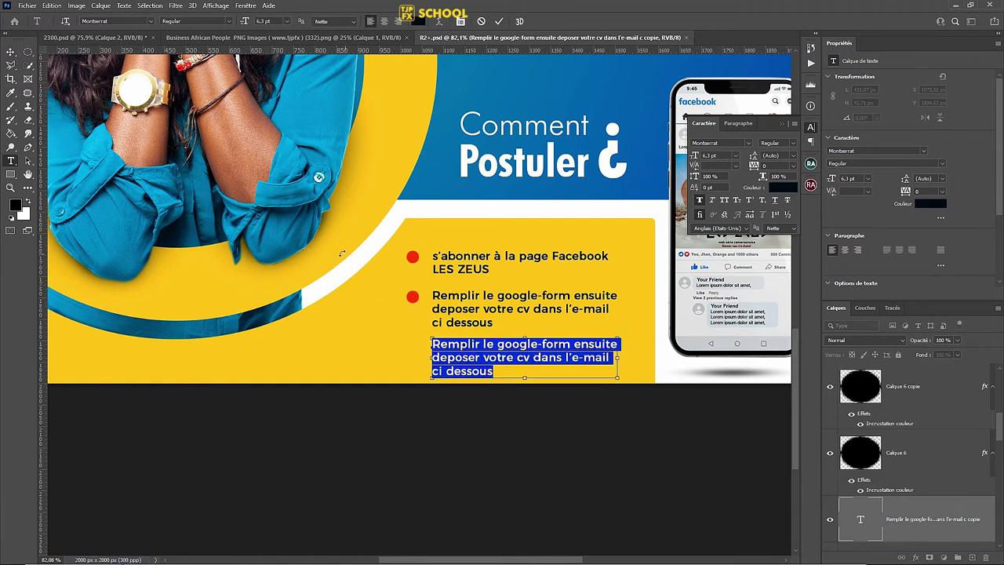
key("ctrl+v")
key("ctrl+Return")
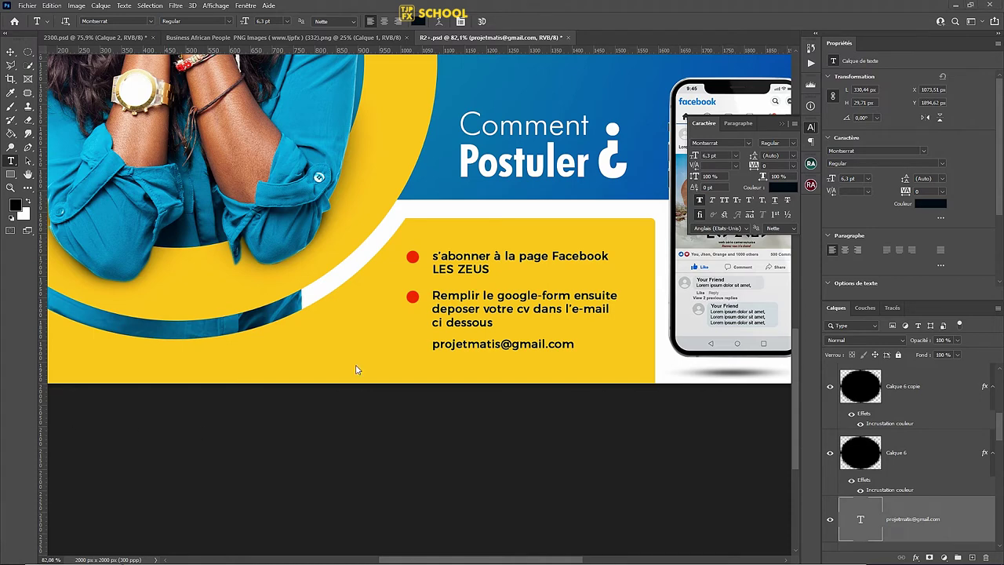
Enlarge the e-mail line and position it right under the application steps.
left_click(10, 51)
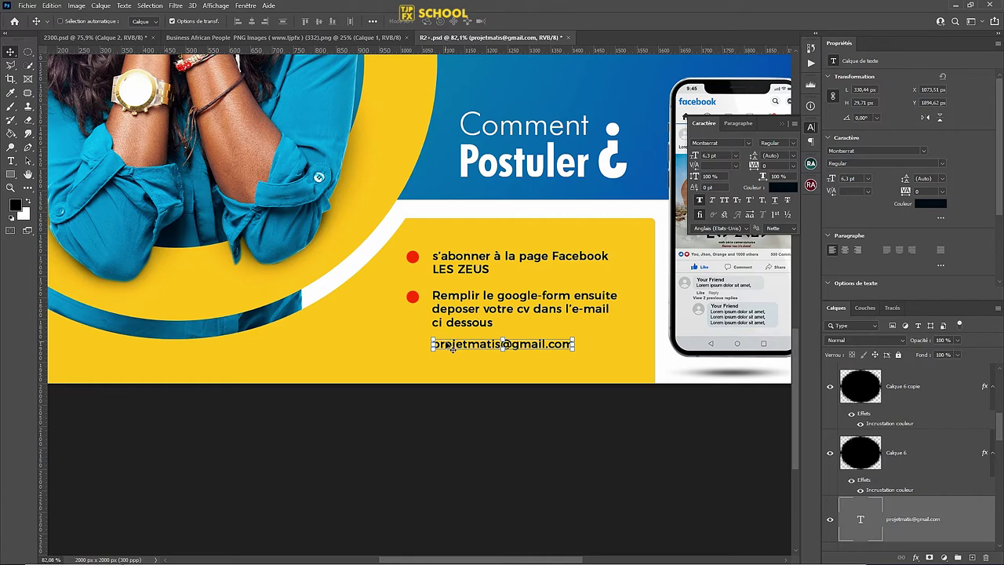
left_click_drag(430, 349, 363, 353)
key("ctrl+t")
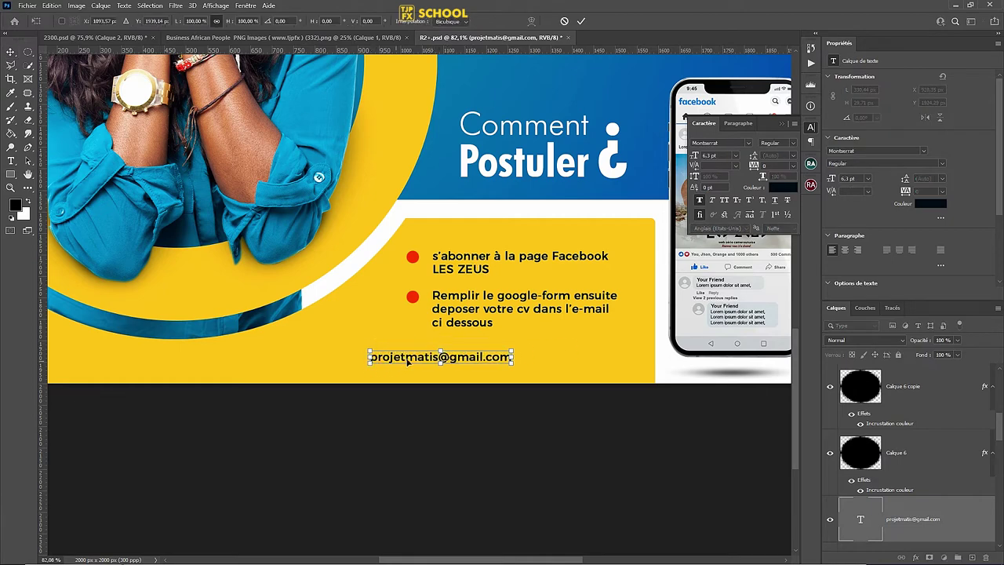
key("ctrl+z")
left_click_drag(430, 353, 331, 360)
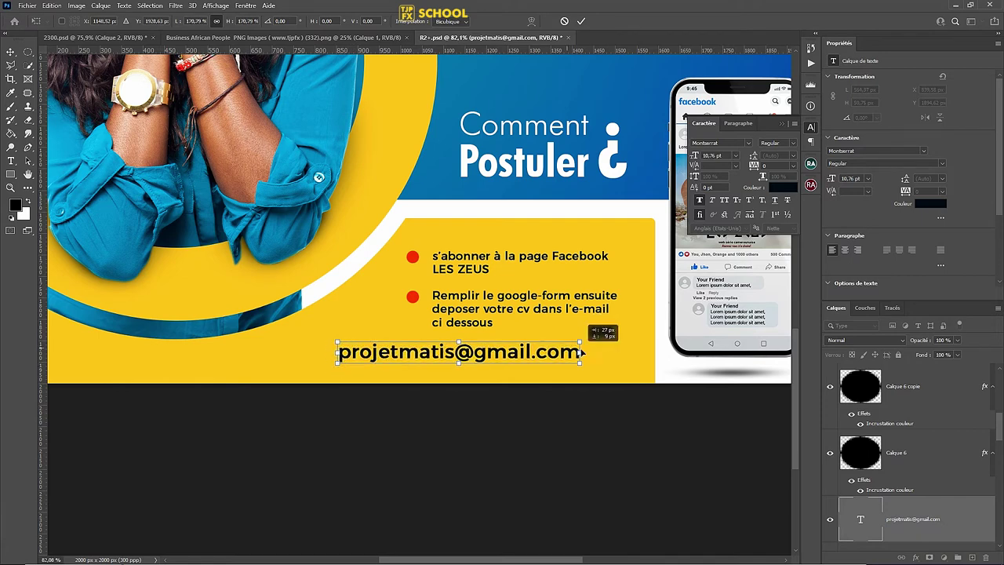
left_click_drag(569, 350, 611, 354)
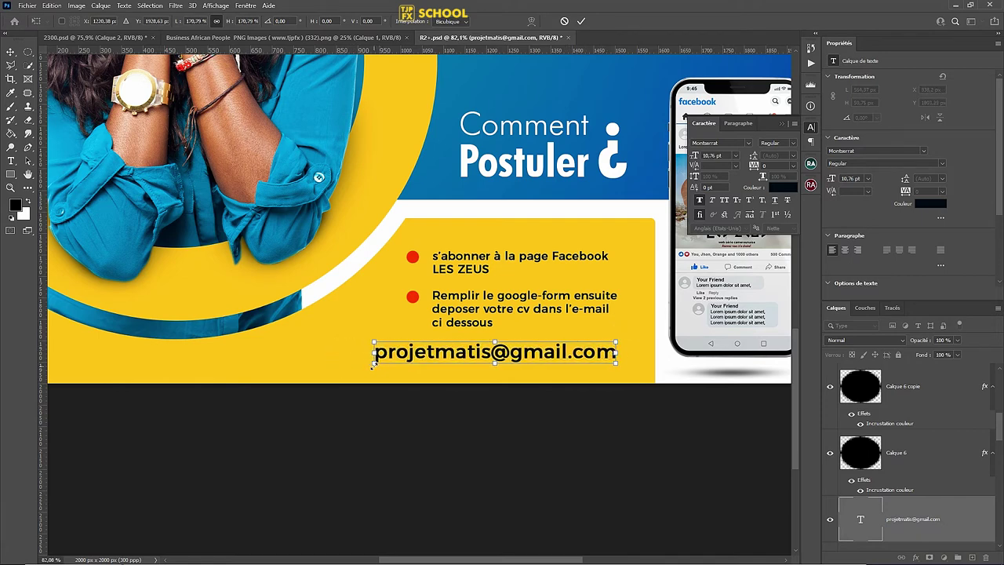
left_click_drag(374, 365, 371, 366)
key("Return")
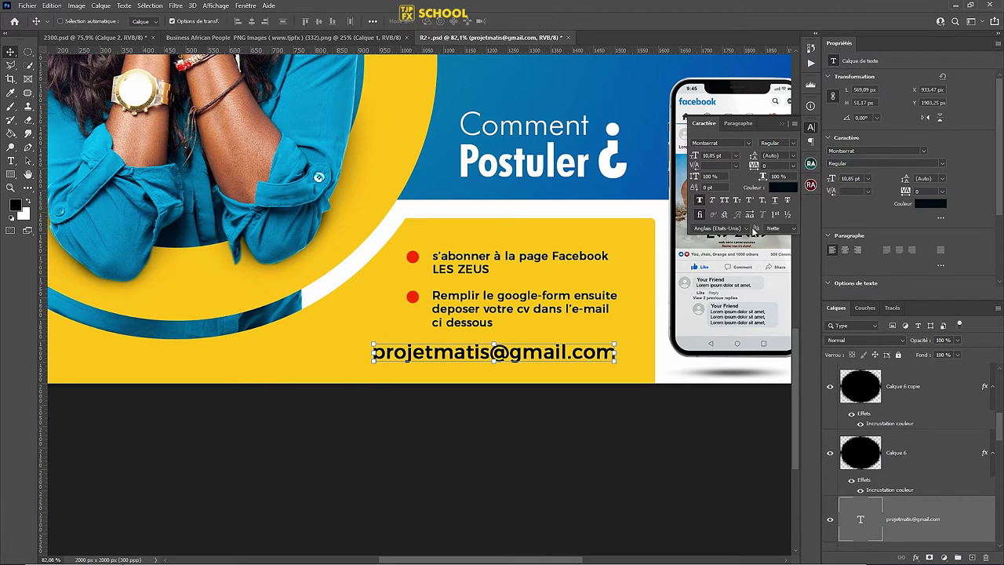
Set the e-mail line to Montserrat Light and scale it up slightly to 11.3 pt.
left_click(788, 144)
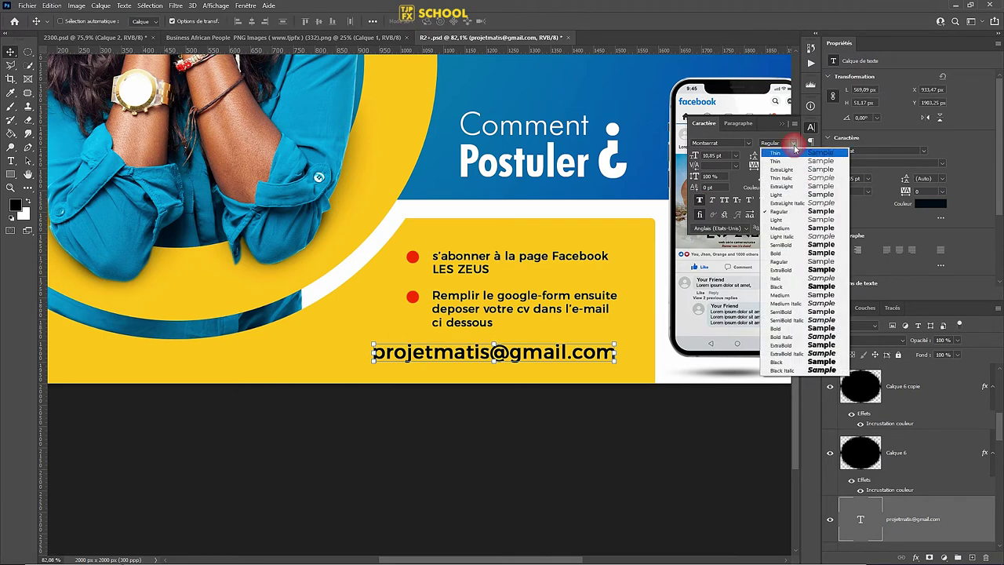
left_click(785, 194)
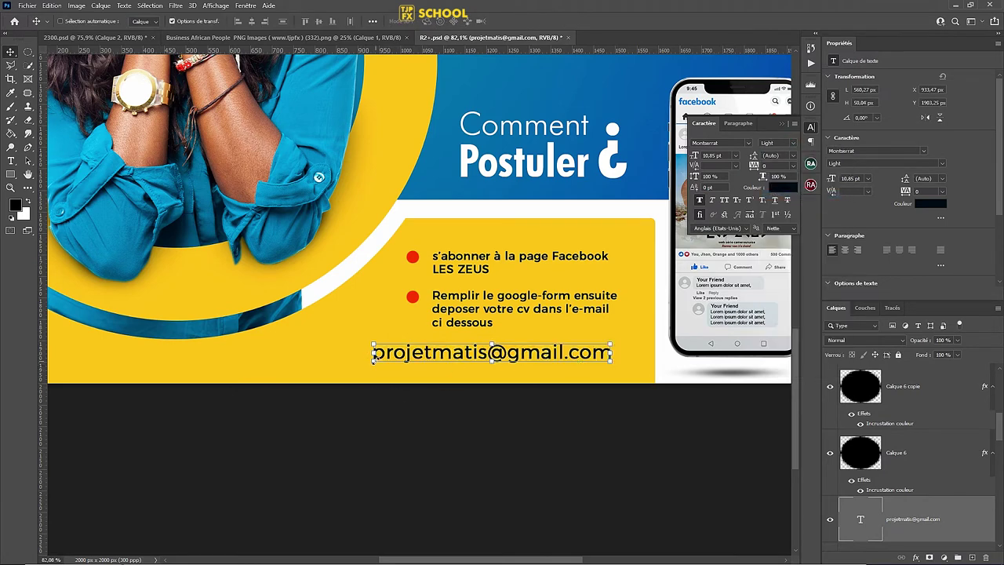
left_click_drag(374, 358, 367, 363)
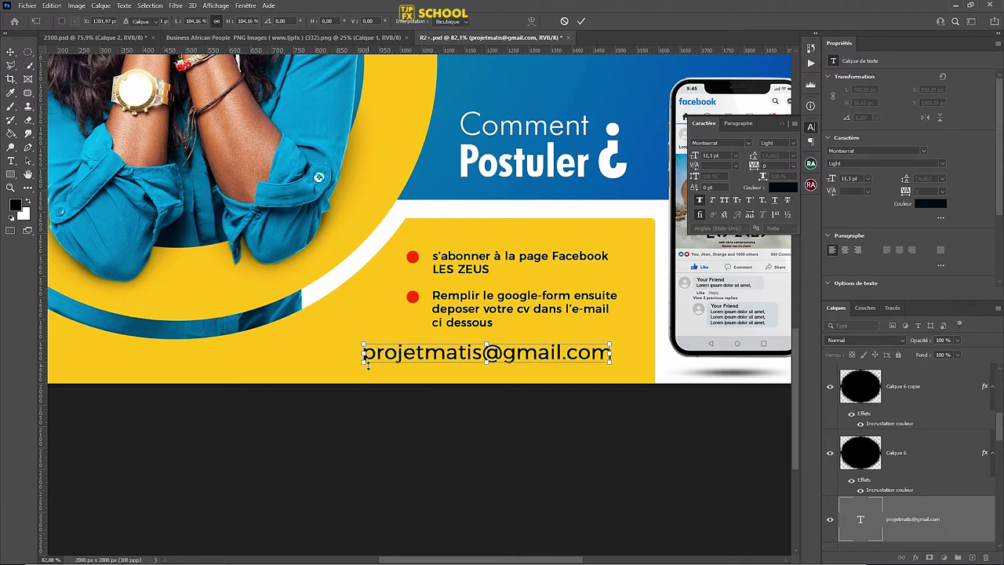
key("Return")
scroll(432, 354, "down", 2)
scroll(448, 359, "down", 2)
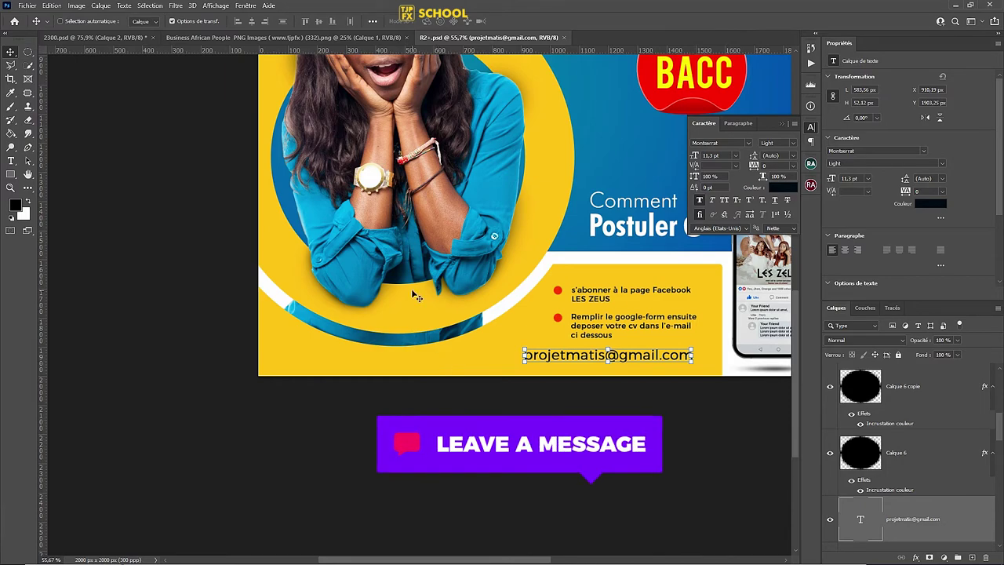
left_click_drag(444, 178, 410, 269)
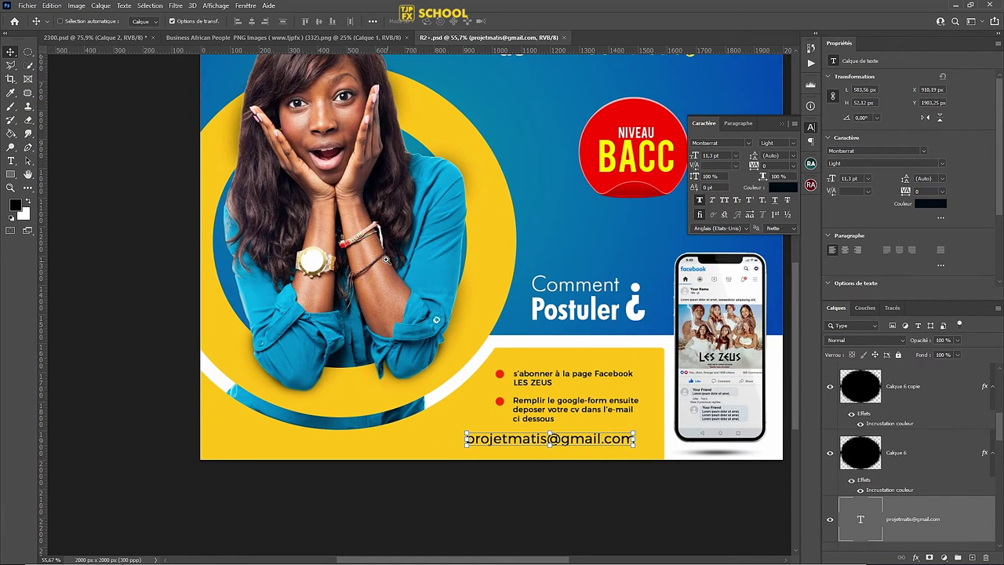
scroll(410, 270, "down", 2)
scroll(410, 269, "up", 1)
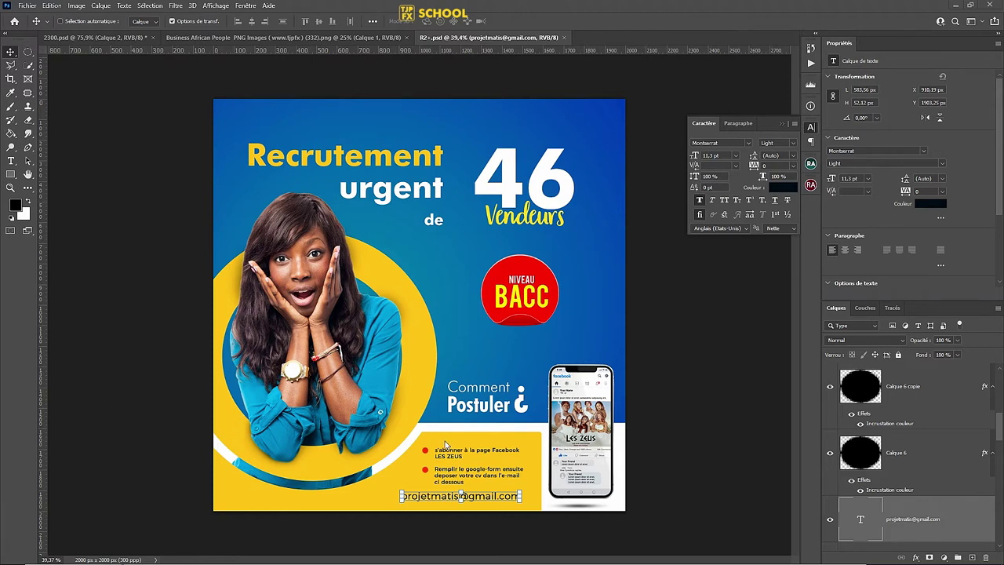
key("ctrl+plus")
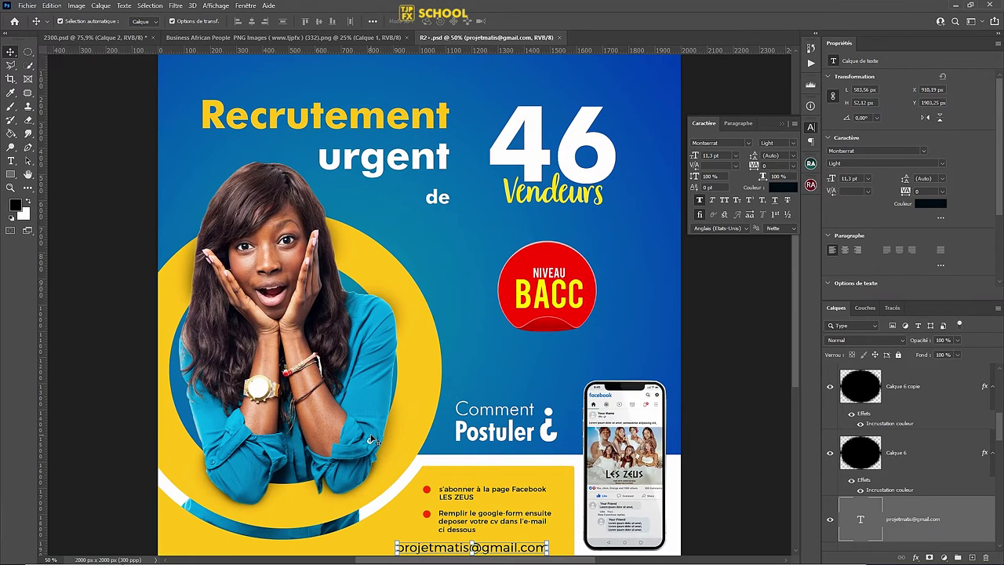
left_click_drag(336, 448, 352, 382)
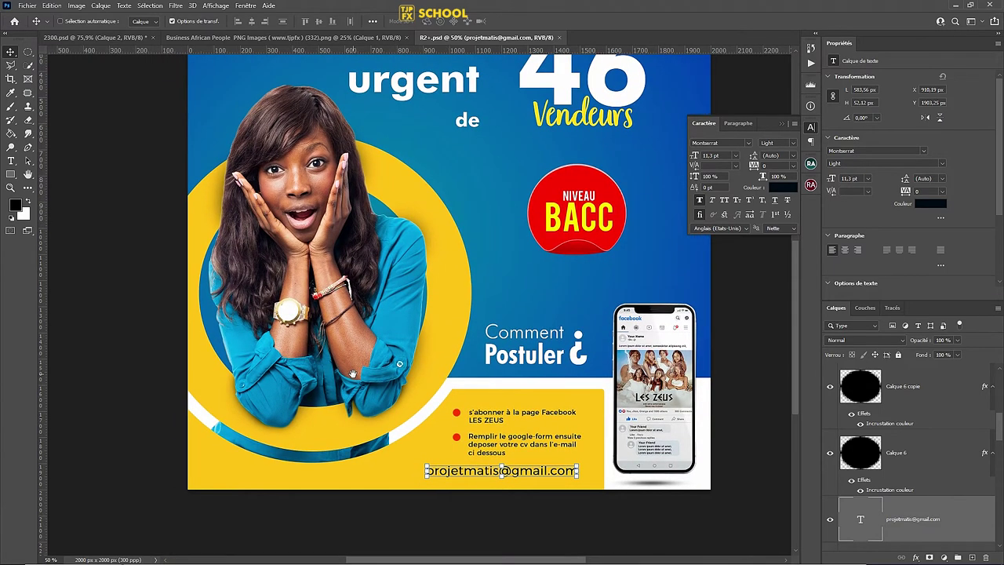
left_click_drag(352, 383, 326, 385)
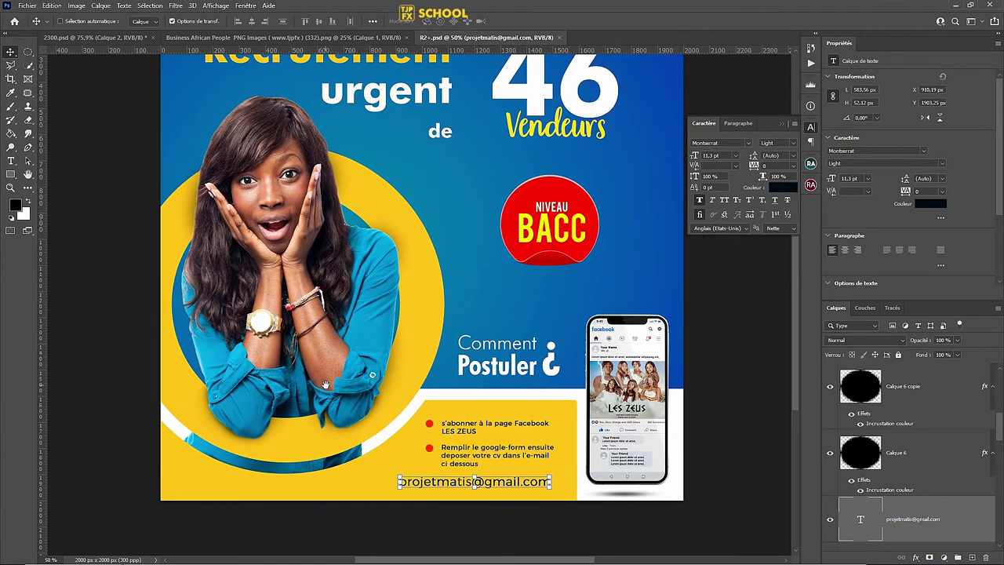
left_click_drag(506, 467, 473, 335)
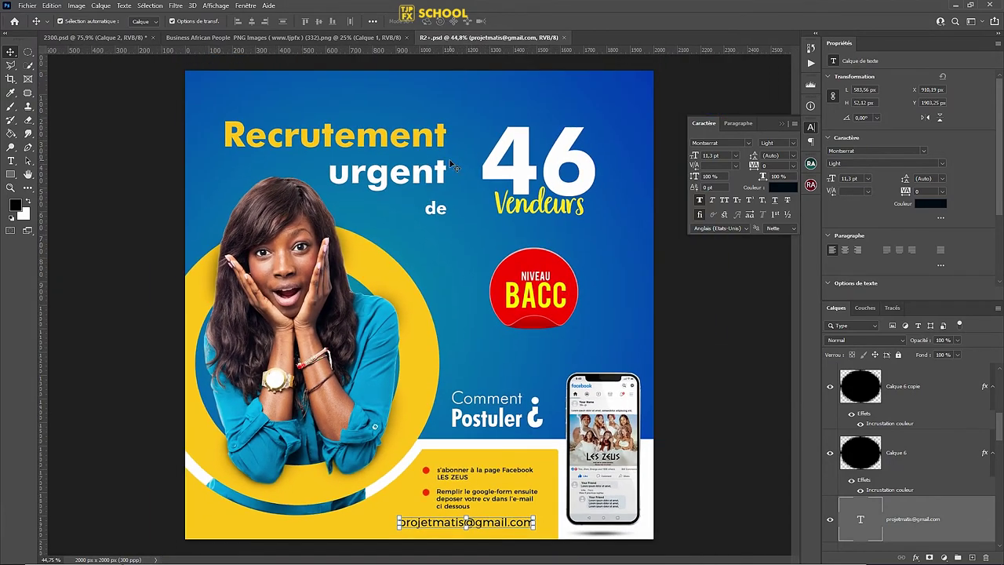
left_click(444, 140)
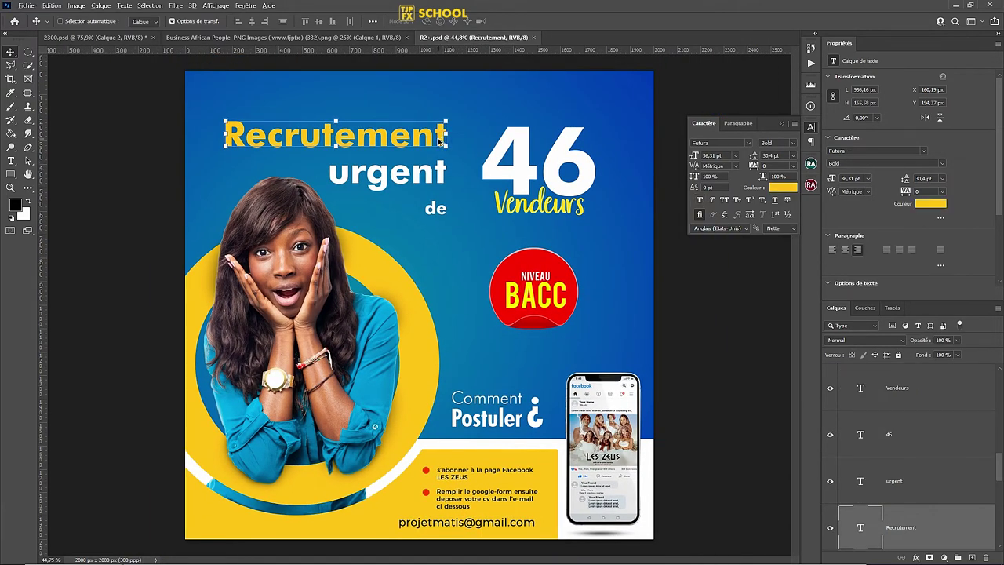
Duplicate the Recrutement headline above it and retype it as 'La maison de production des zeus'.
left_click_drag(440, 139, 541, 107)
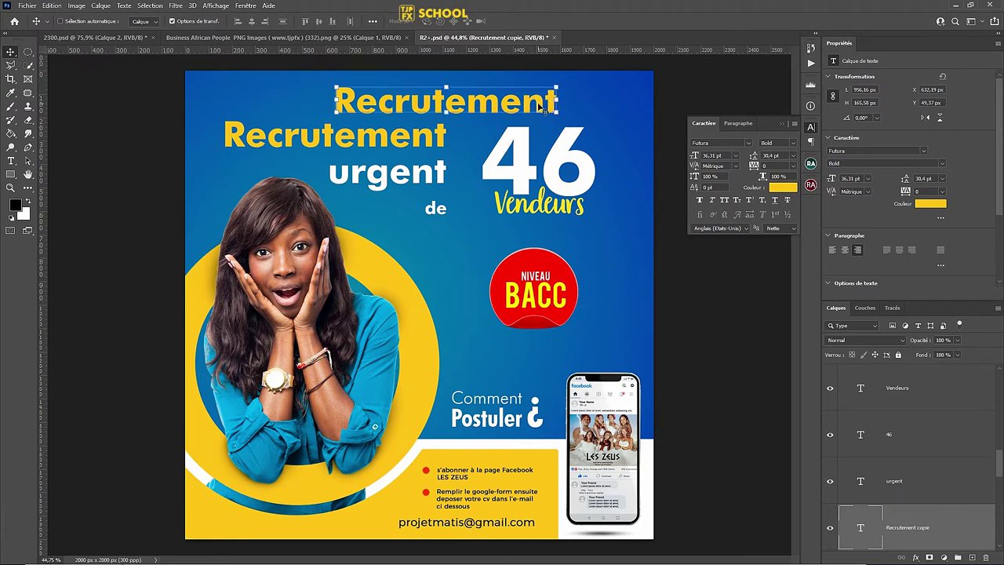
double_click(540, 108)
double_click(540, 107)
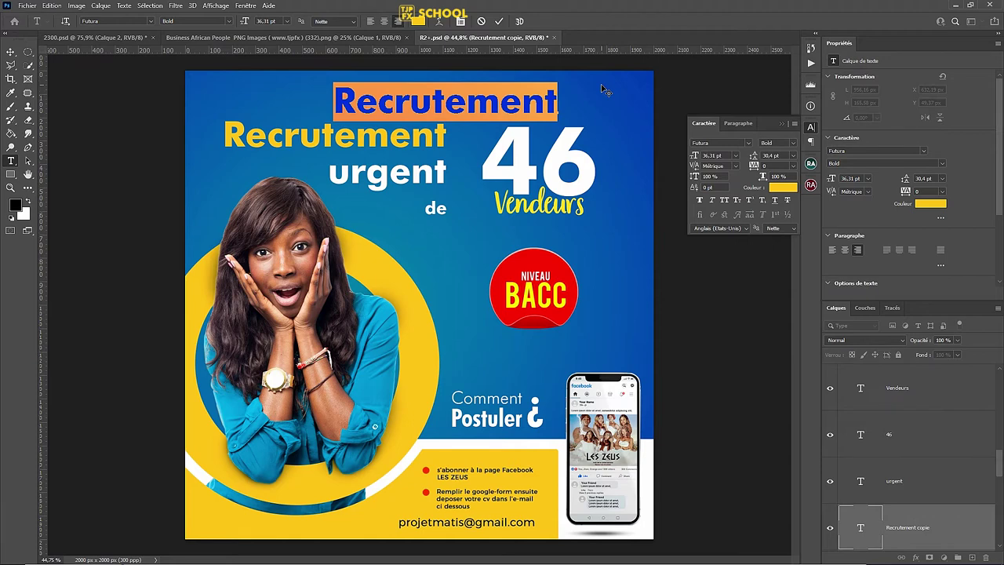
type("La")
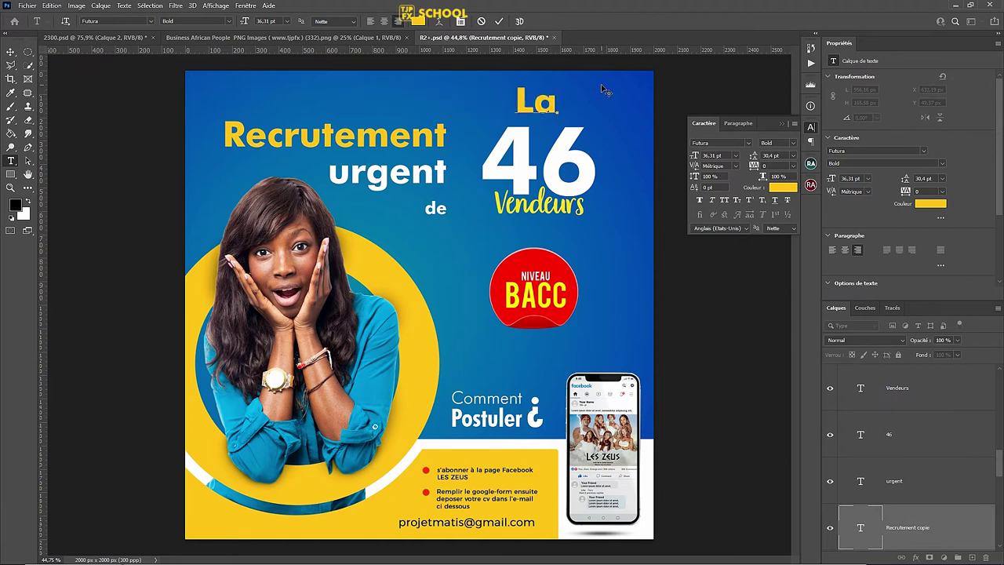
type(" maison")
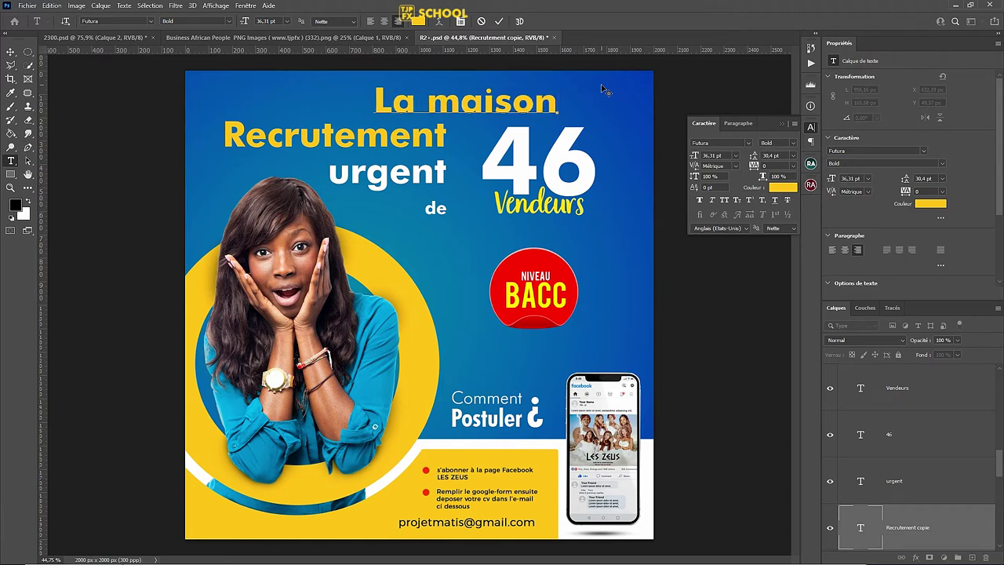
type(" de produc")
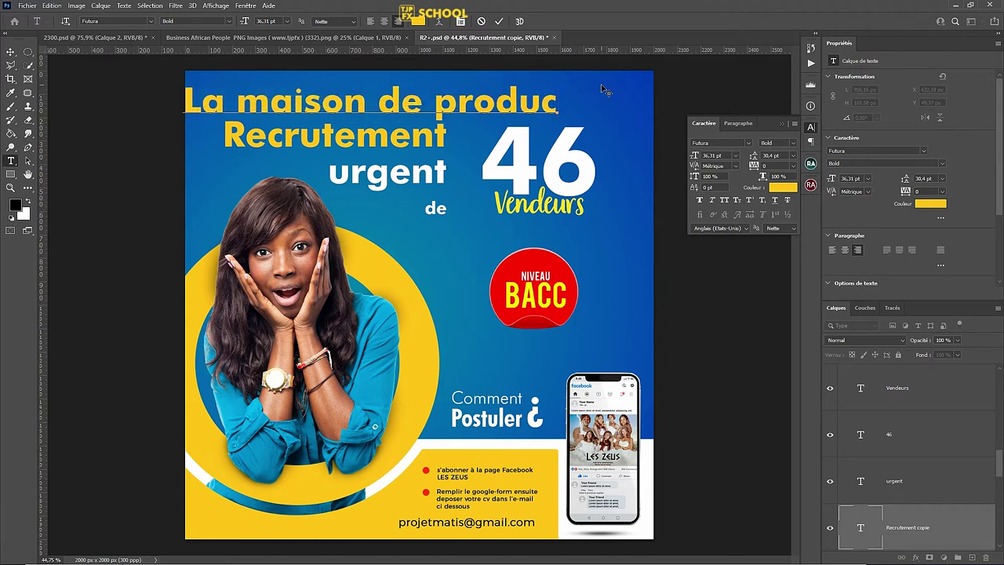
type("tion")
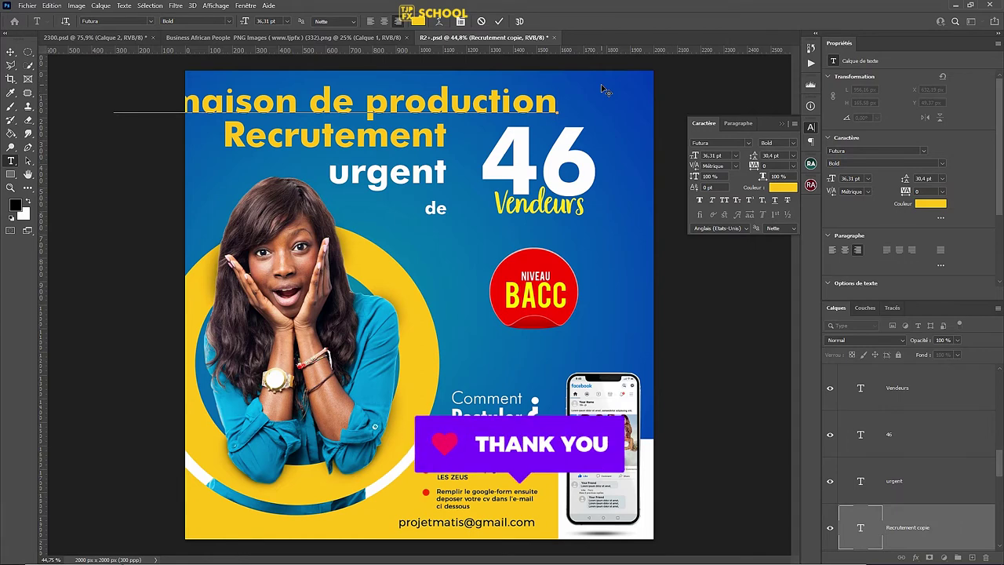
type(" de")
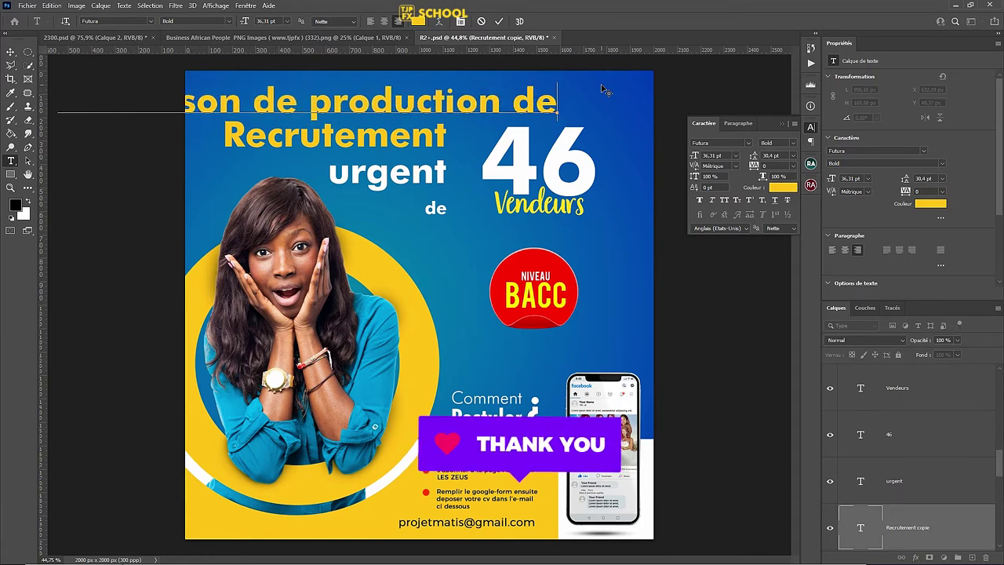
type("s zeu")
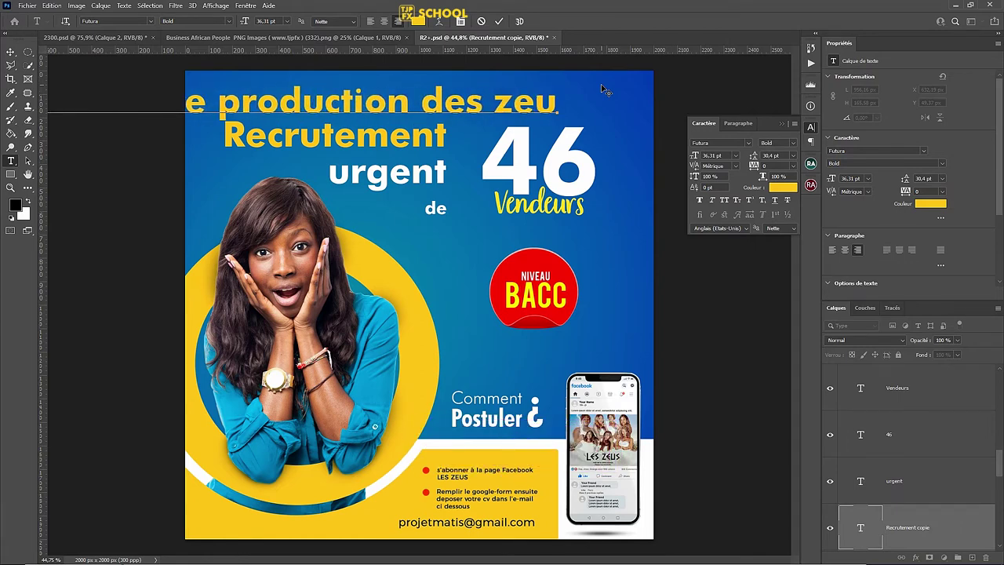
type("s")
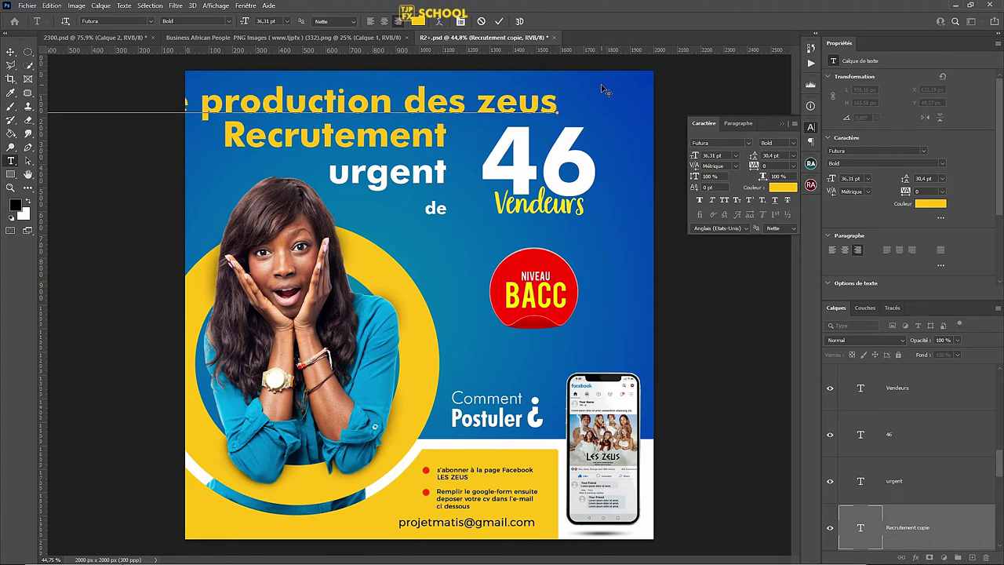
left_click(601, 84)
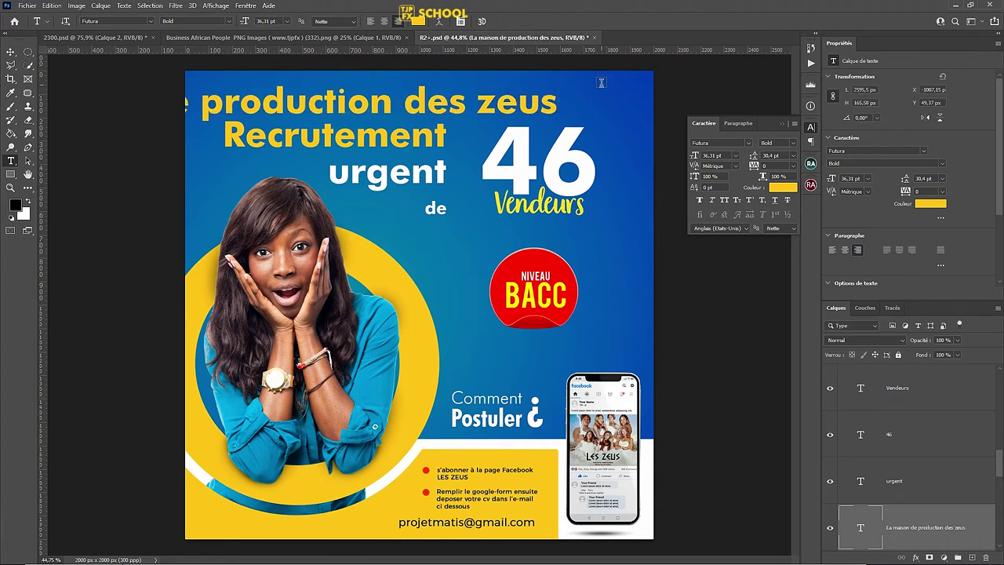
Centre the heading, colour it white #ffffff, and shrink it to a small top line.
left_click(384, 21)
left_click(416, 21)
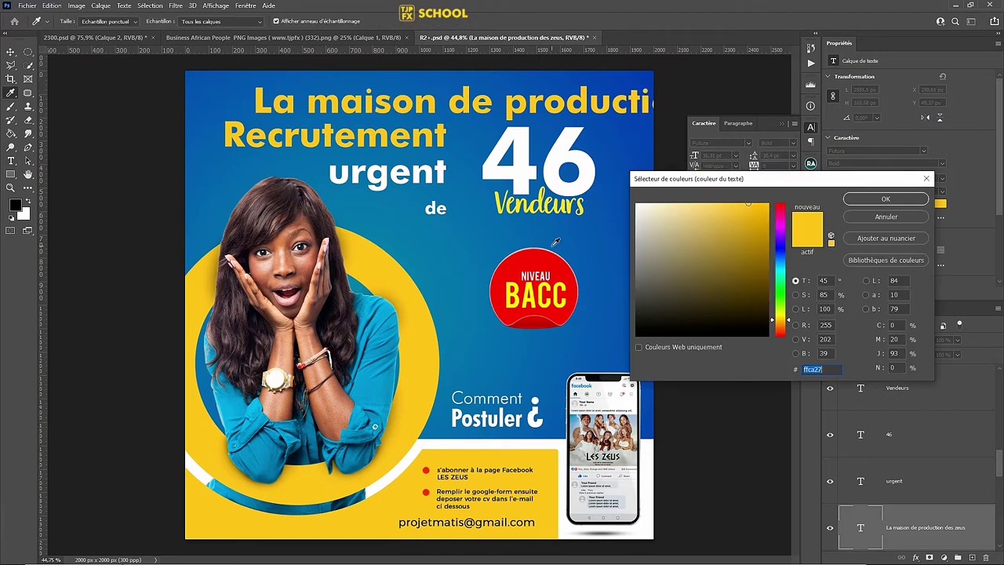
type("ffffff")
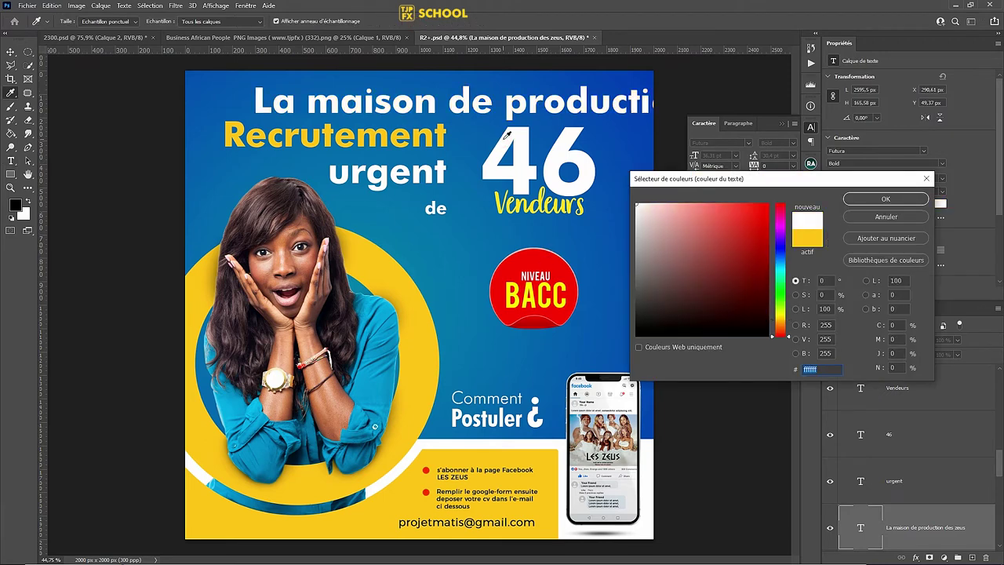
left_click(885, 199)
key("ctrl+t")
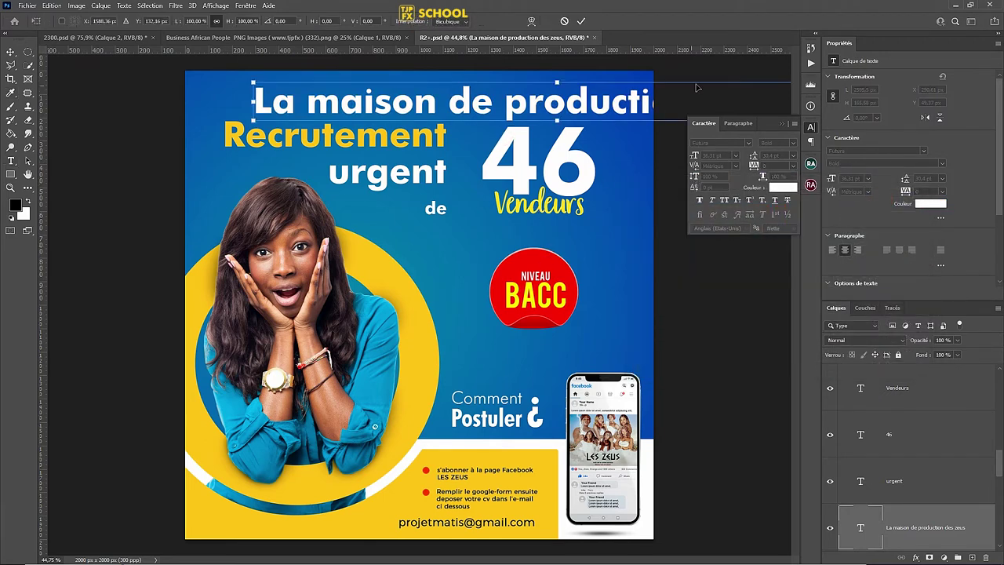
mouse_move(557, 80)
left_mouse_down()
mouse_move(549, 90)
mouse_move(566, 93)
mouse_move(432, 92)
left_mouse_up()
key("Return")
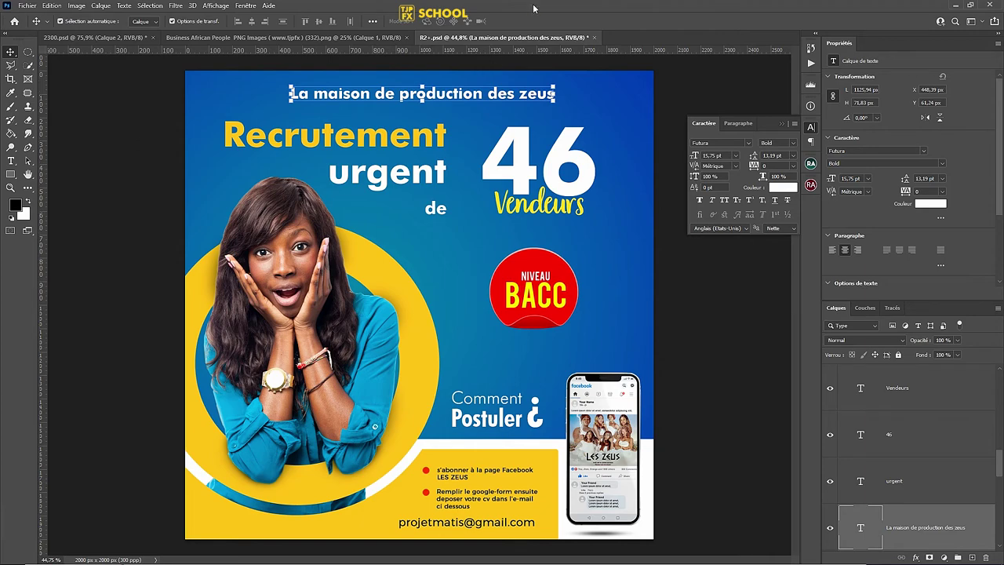
Save the poster and nudge the heading slightly lower.
scroll(472, 215, "up", 3)
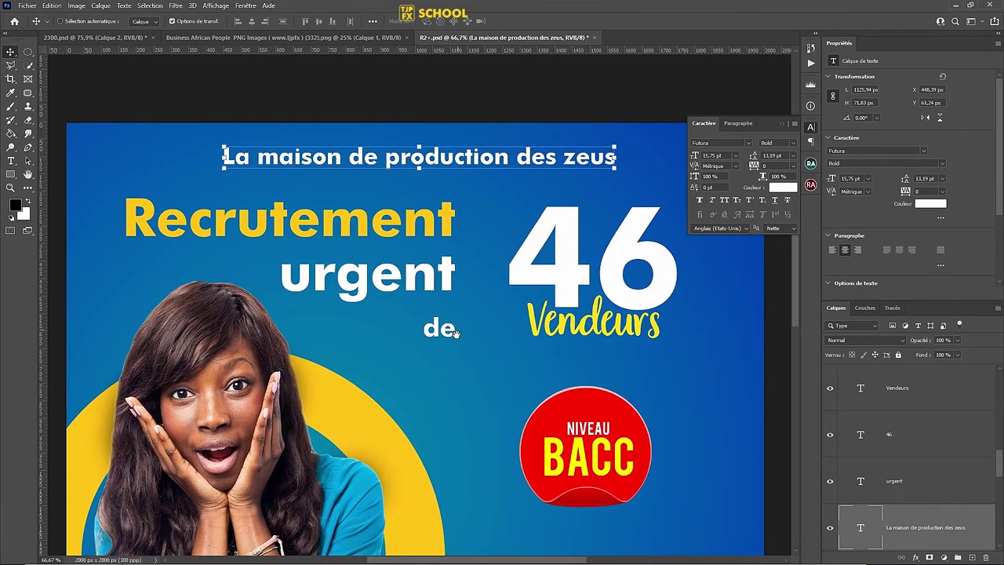
left_click_drag(456, 334, 448, 349)
key("ctrl+s")
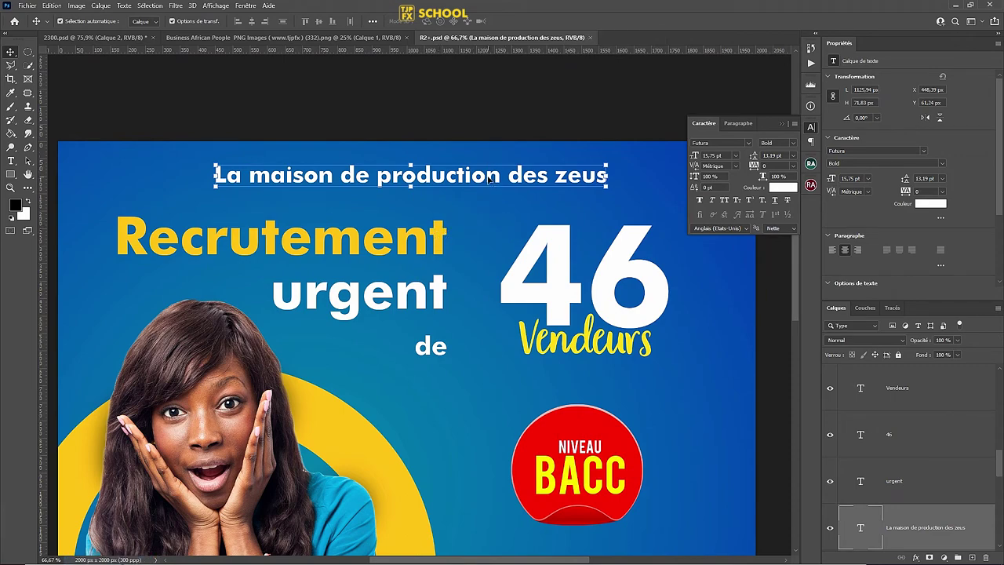
scroll(488, 179, "down", 2)
scroll(479, 182, "down", 1)
scroll(466, 185, "down", 1)
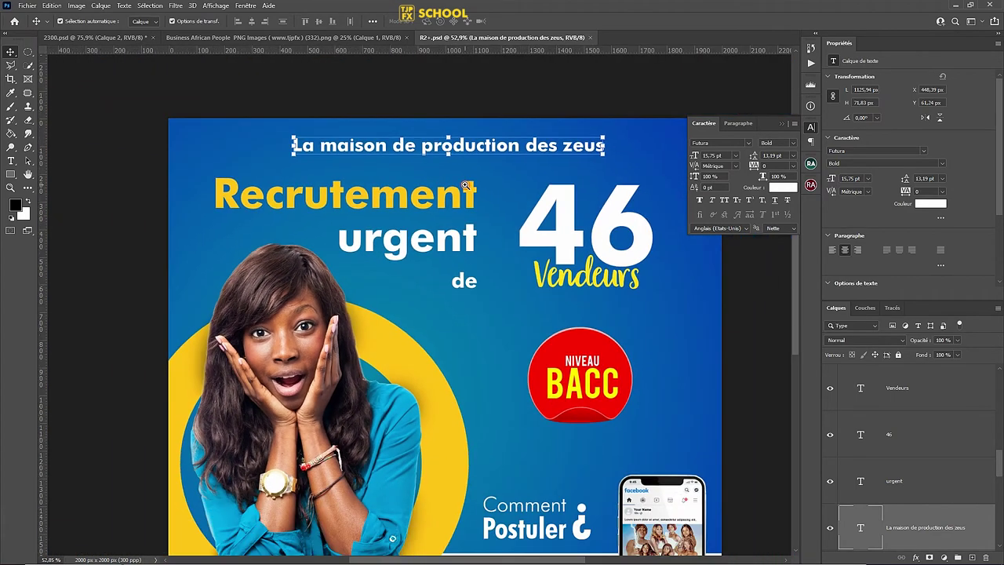
left_click_drag(501, 146, 500, 153)
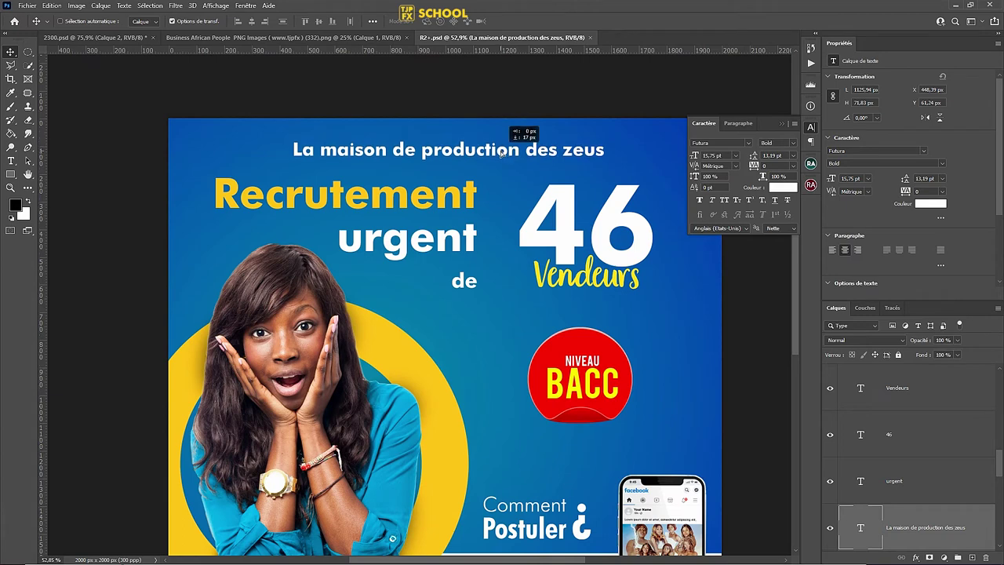
Trim the heading down to just 'La maison'.
key("t")
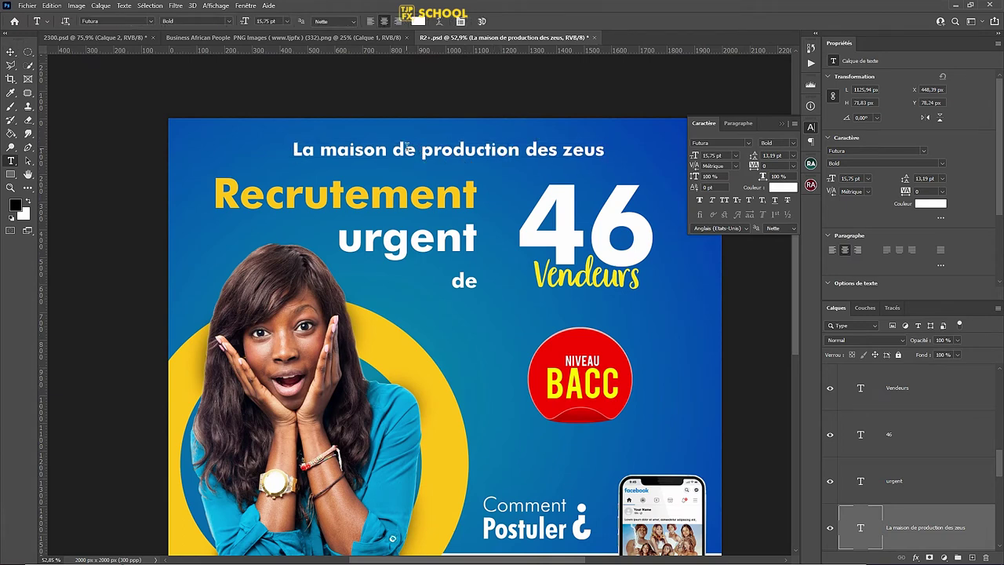
left_click(393, 149)
left_click_drag(393, 149, 629, 149)
key("ctrl+c")
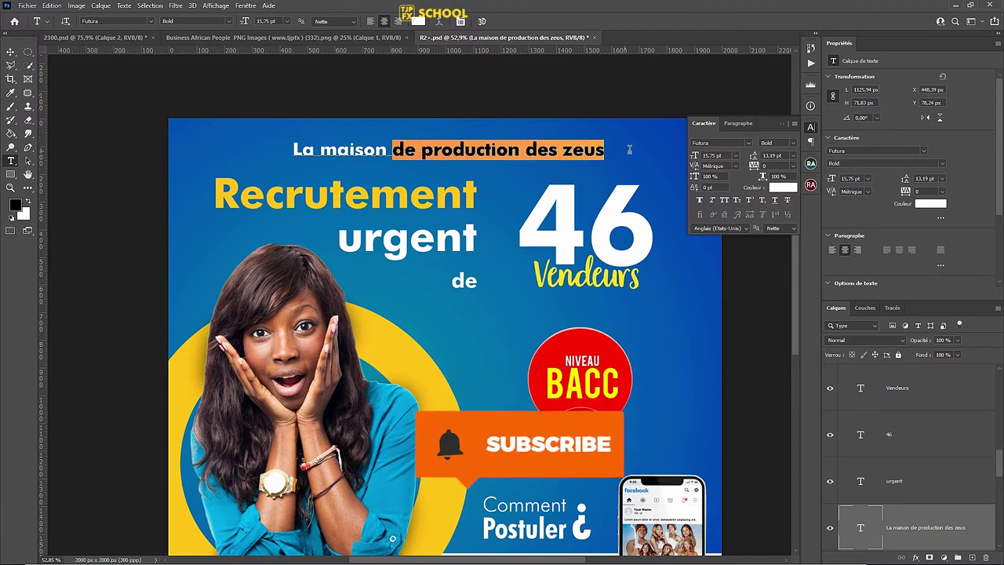
key("BackSpace")
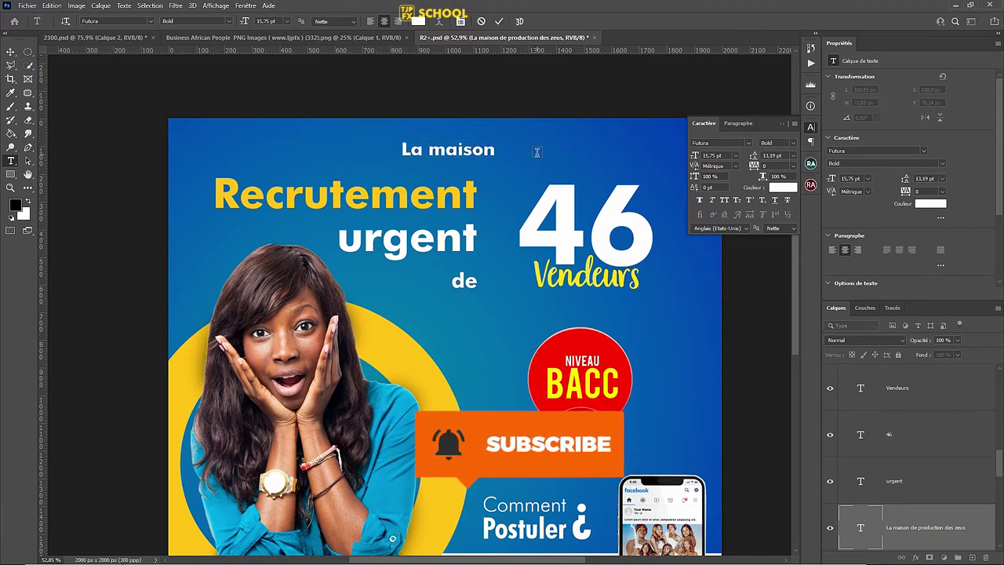
key("ctrl+Return")
key("v")
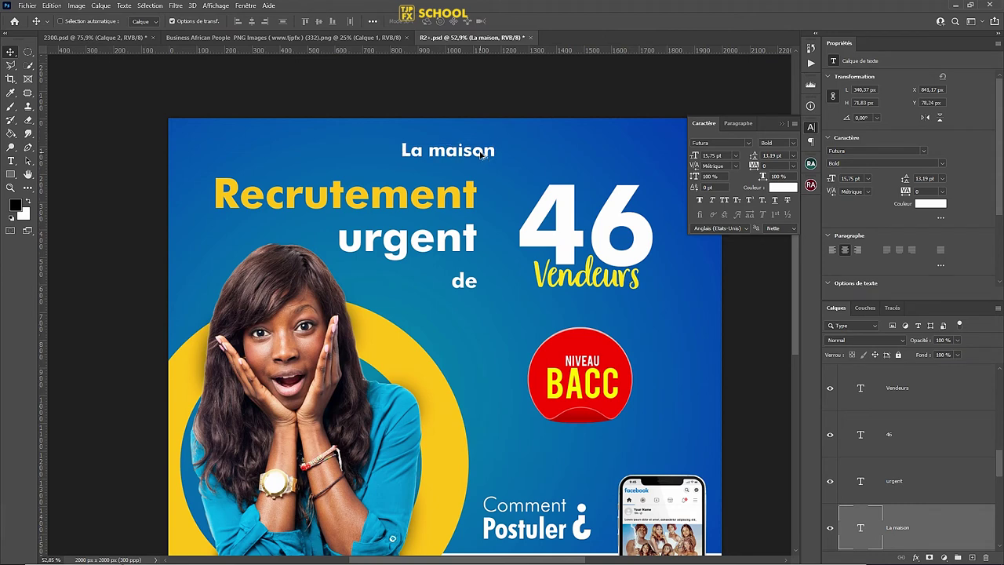
Duplicate it one line lower and retype the copy as 'de production des'.
left_click_drag(484, 153, 480, 166)
key("t")
triple_click(479, 165)
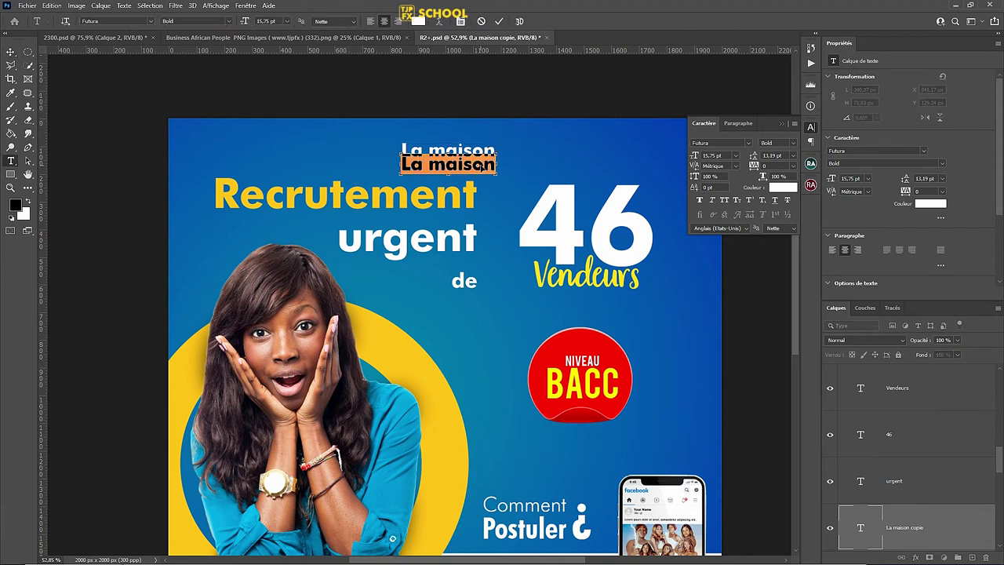
key("ctrl+v")
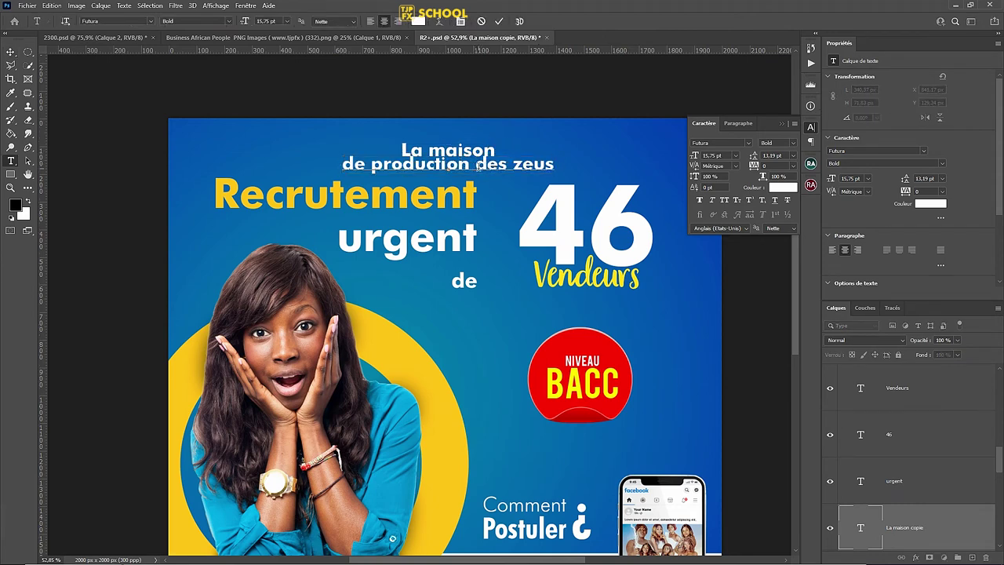
double_click(533, 163)
key("BackSpace")
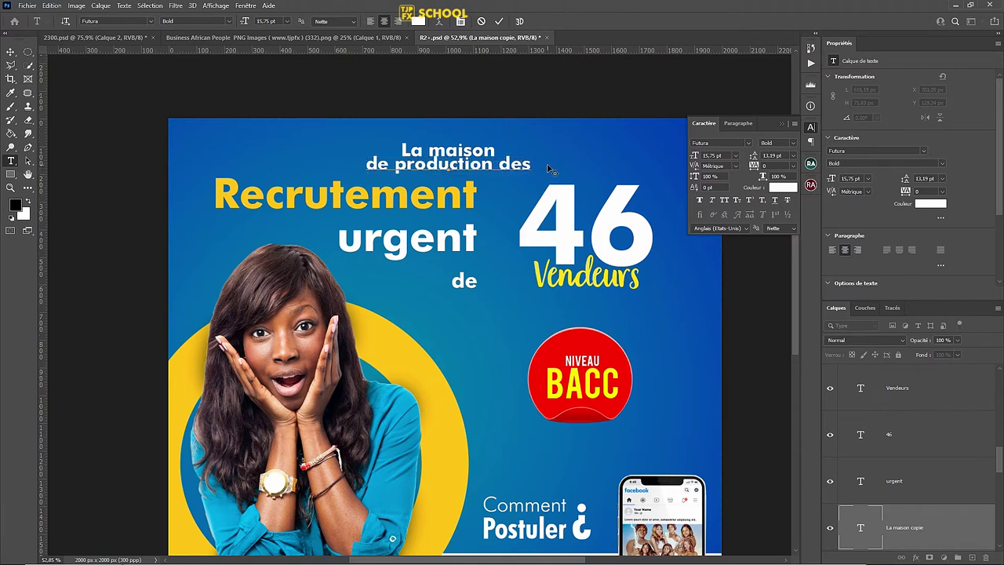
key("ctrl+Return")
Add a third line 'zeus' below and enlarge it well beyond the other lines.
key("v")
left_click_drag(527, 164, 509, 184)
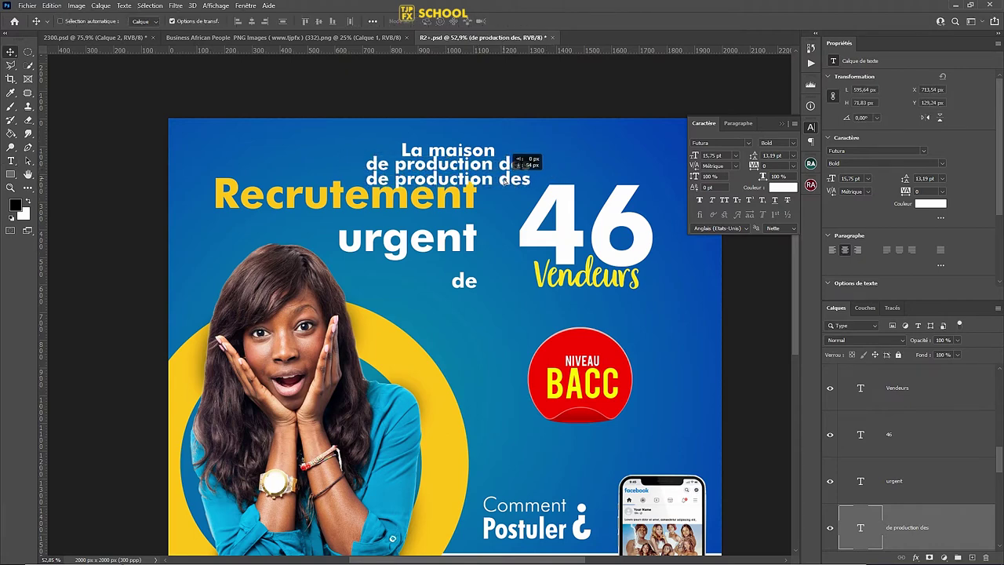
key("t")
triple_click(511, 175)
type("zeus")
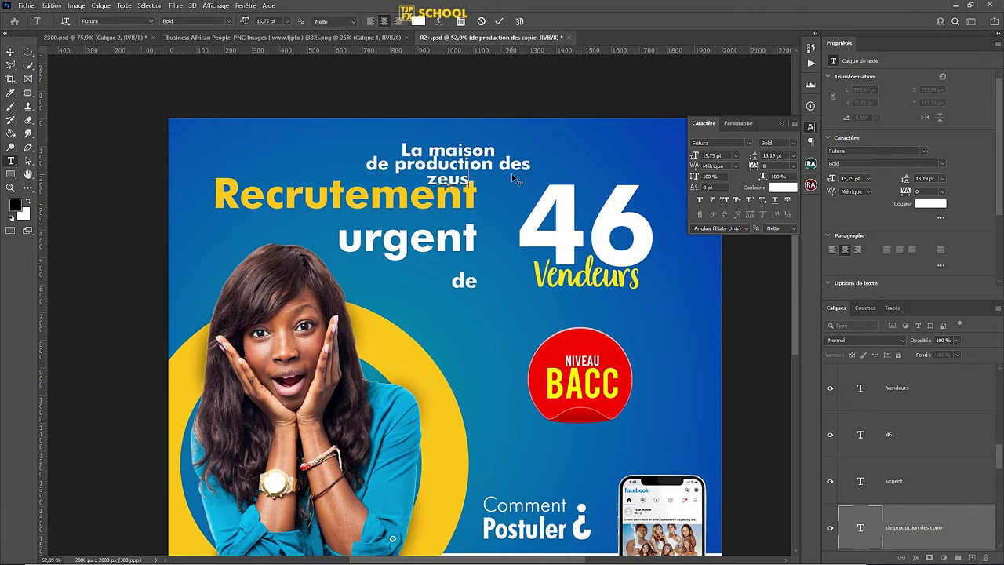
key("ctrl+Return")
key("ctrl+t")
left_click_drag(469, 173, 488, 155)
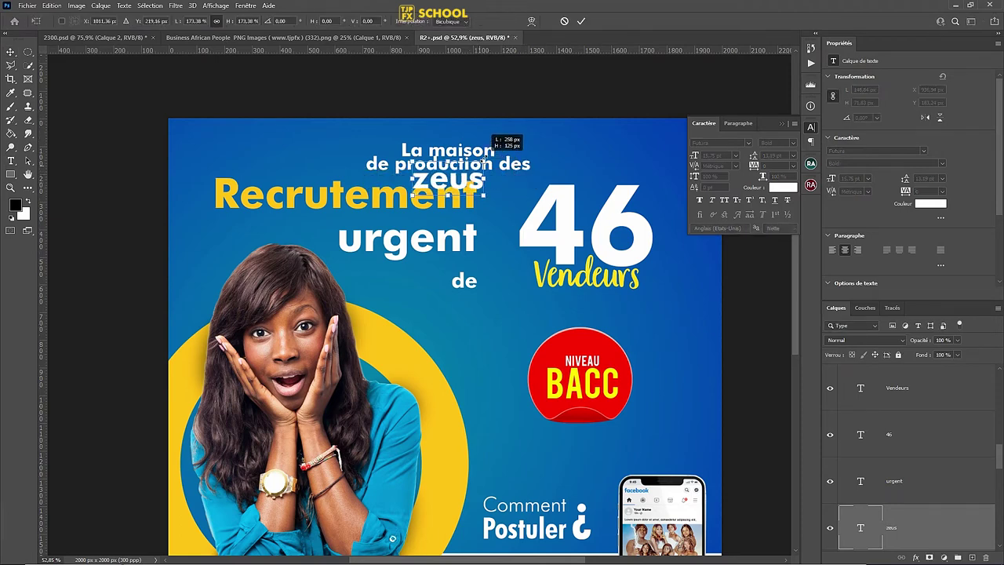
key("Return")
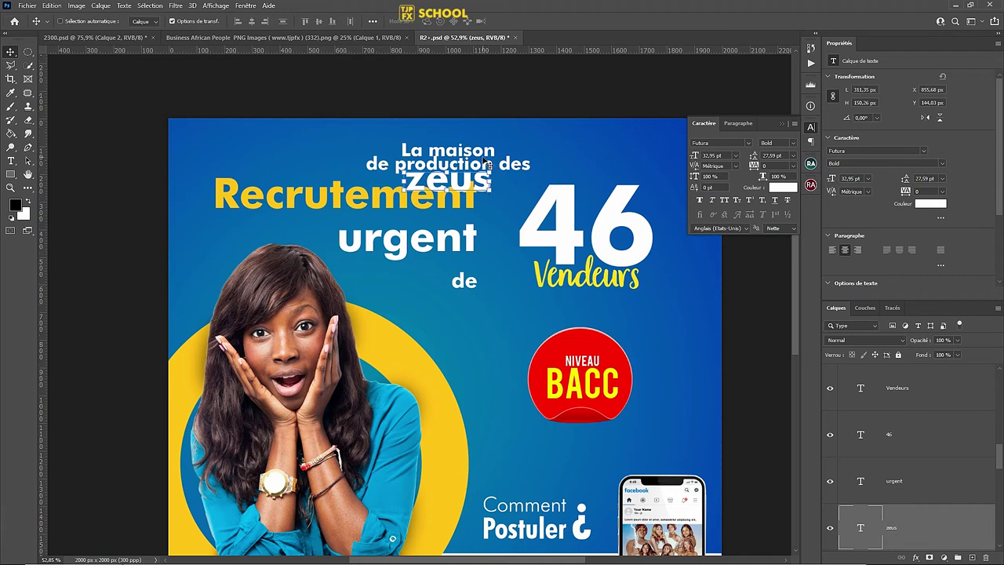
left_click(478, 156, "ctrl")
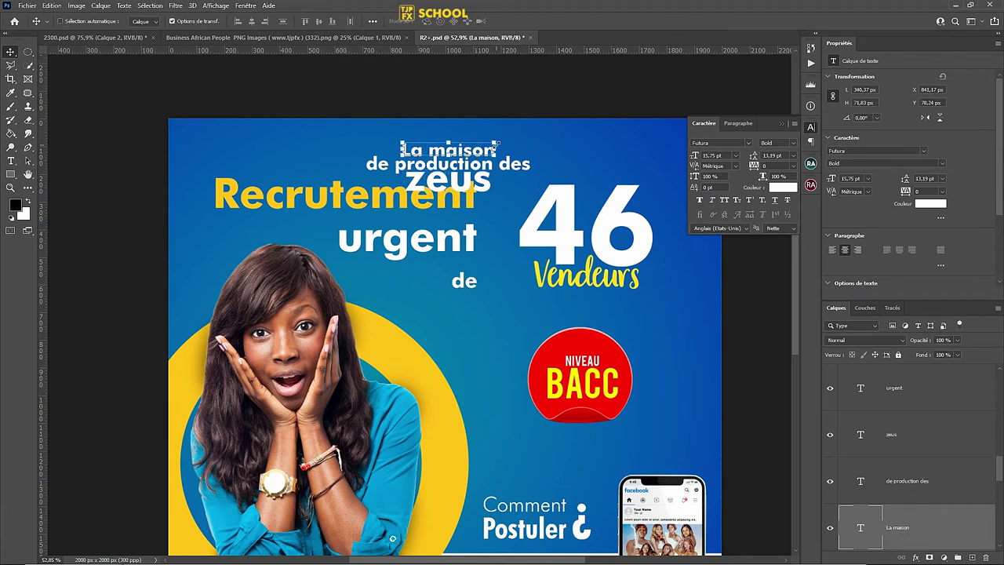
Reposition 'La maison' and shrink 'de production des' to about 62%.
scroll(474, 156, "up", 1, "alt")
mouse_move(474, 157)
left_mouse_down()
mouse_move(446, 149)
mouse_move(432, 160)
mouse_move(461, 174)
left_mouse_up()
left_click(454, 167, "ctrl")
left_click(478, 156)
left_click_drag(516, 148, 438, 153)
key("Return")
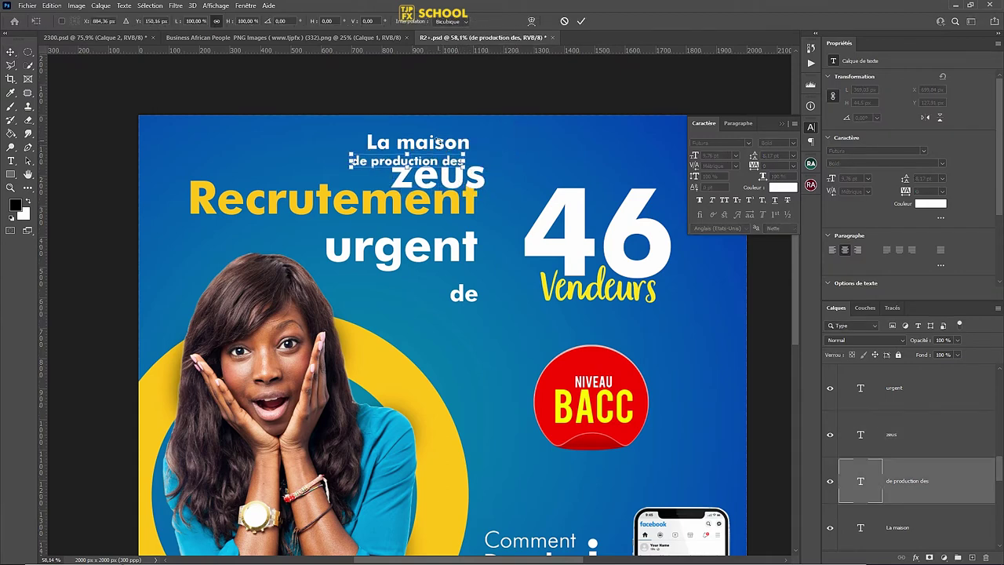
key("Return")
Place 'zeus' beside 'de production des' and shift 'La maison' slightly left.
left_click(431, 143, "ctrl")
scroll(428, 143, "up", 3, "alt")
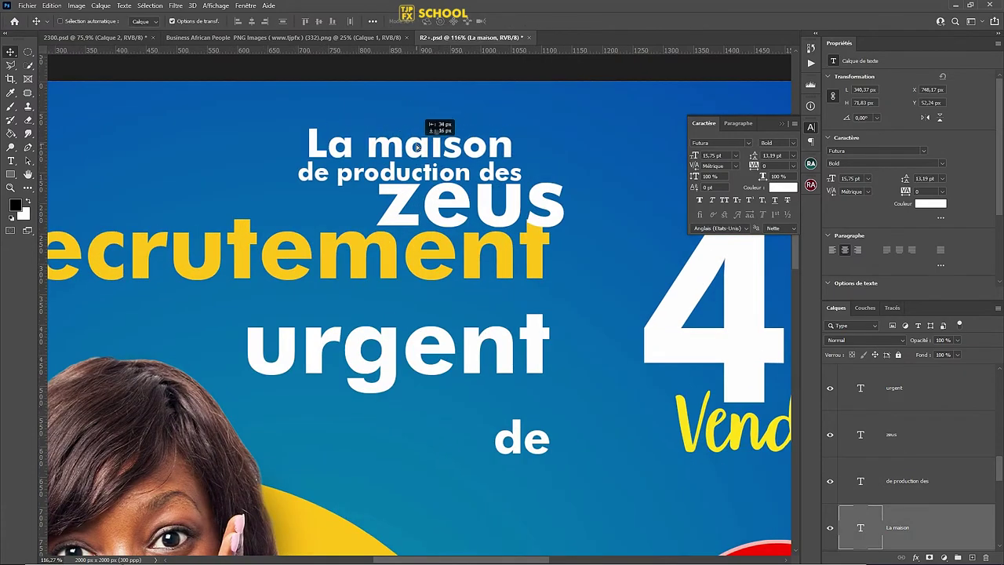
scroll(416, 146, "down", 2)
left_click_drag(459, 193, 536, 197)
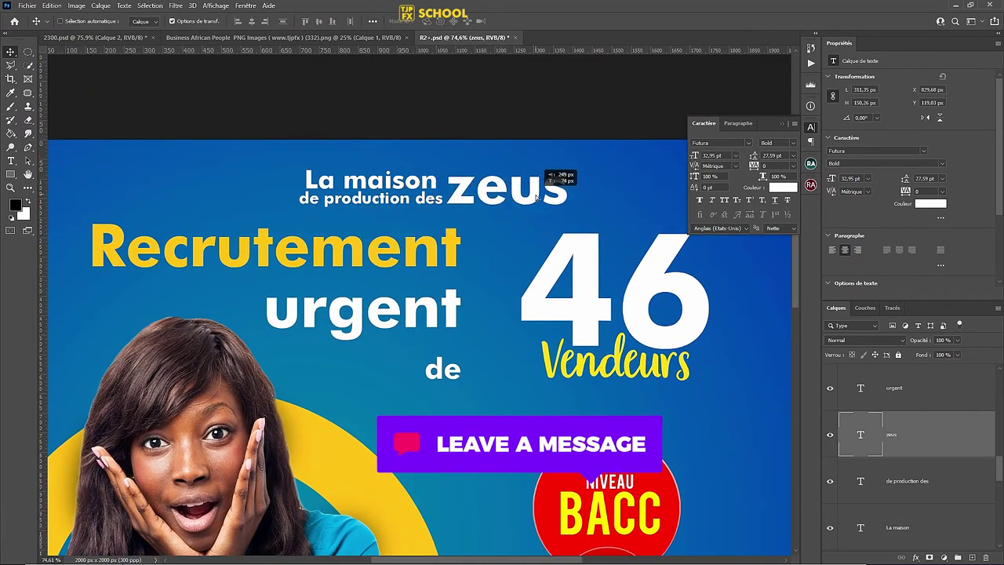
left_click_drag(428, 182, 405, 183)
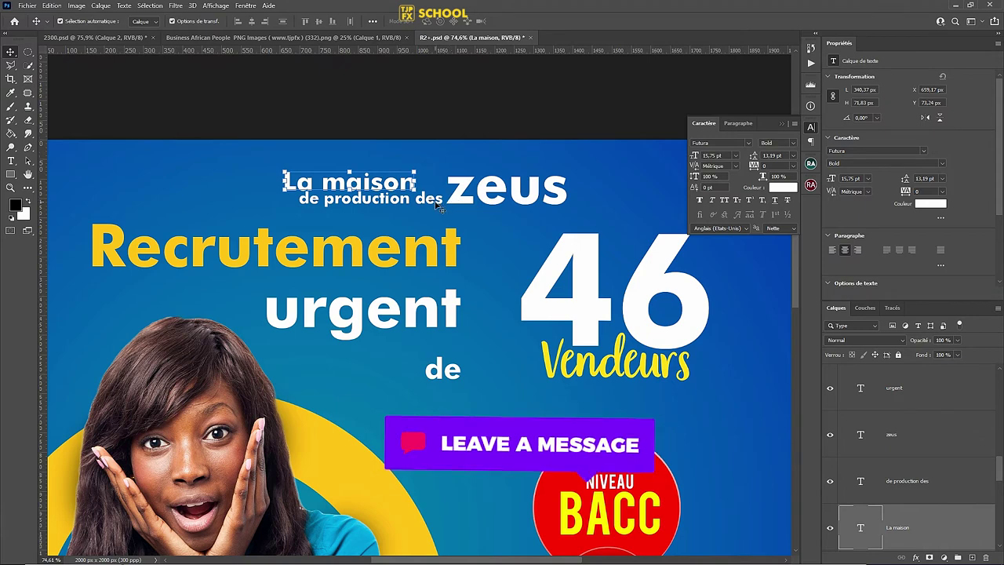
Split 'des' off into its own text layer placed under 'de production'.
left_click(430, 199)
double_click(430, 199)
key("BackSpace")
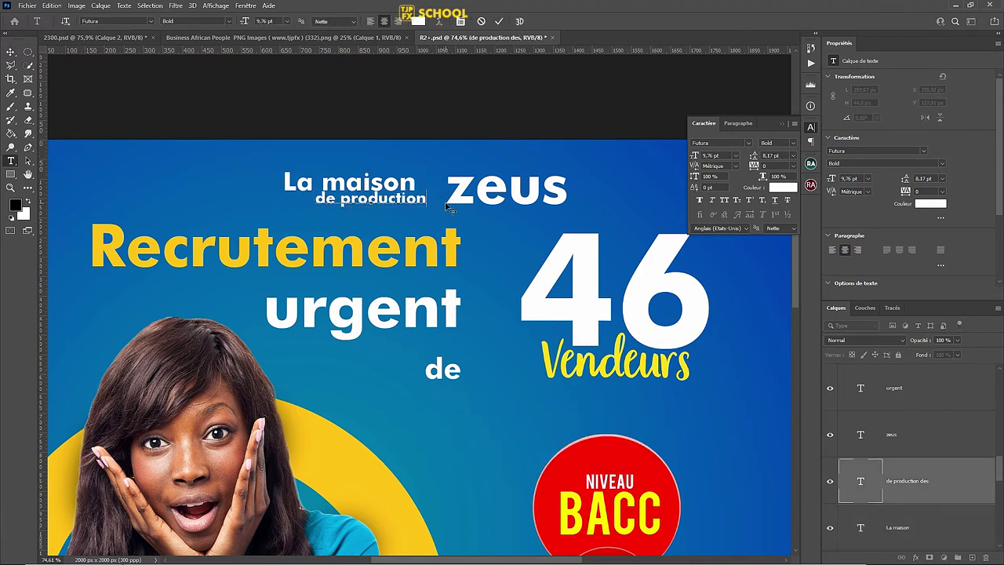
left_click_drag(450, 208, 439, 219)
double_click(369, 215)
type("des")
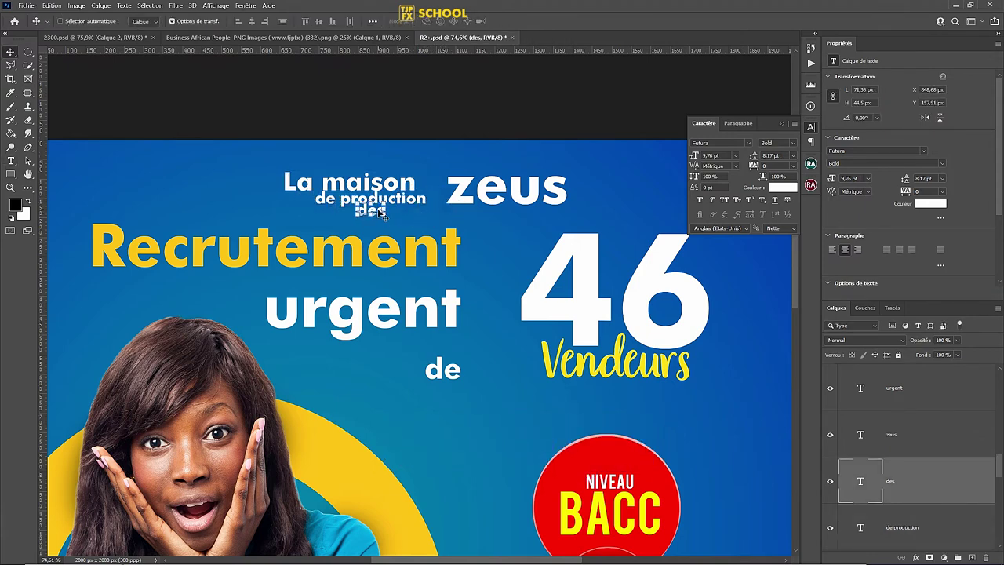
mouse_move(361, 211)
left_mouse_down()
mouse_move(424, 216)
mouse_move(499, 205)
left_mouse_up()
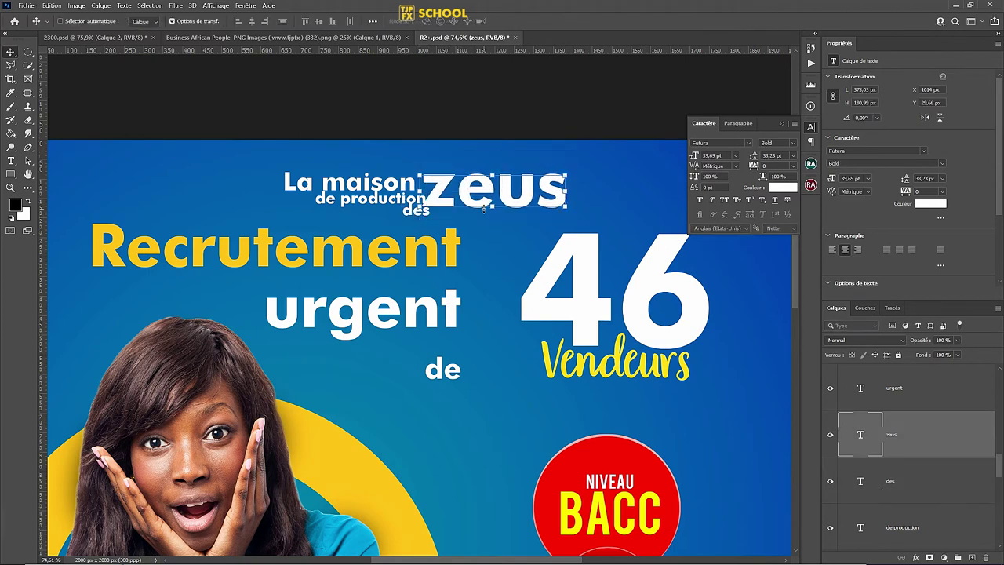
Move 'La maison' above 'zeus', 'de production' beside it, and enlarge 'de production' to about 130%.
left_click(415, 210, "ctrl")
left_click_drag(349, 183, 507, 168)
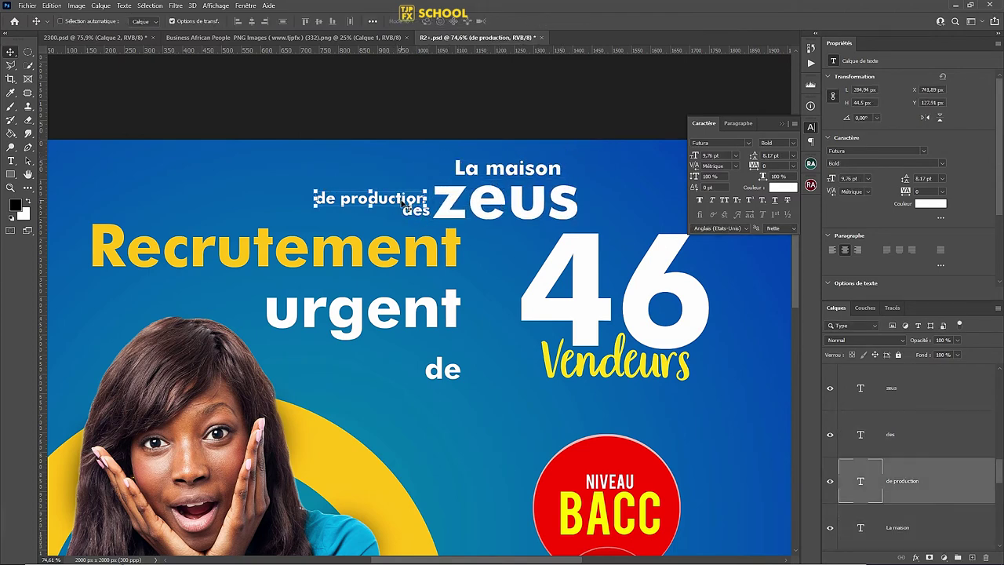
mouse_move(400, 202)
left_mouse_down()
mouse_move(513, 178)
mouse_move(432, 170)
left_mouse_up()
scroll(473, 165, "up", 5)
left_click(528, 174)
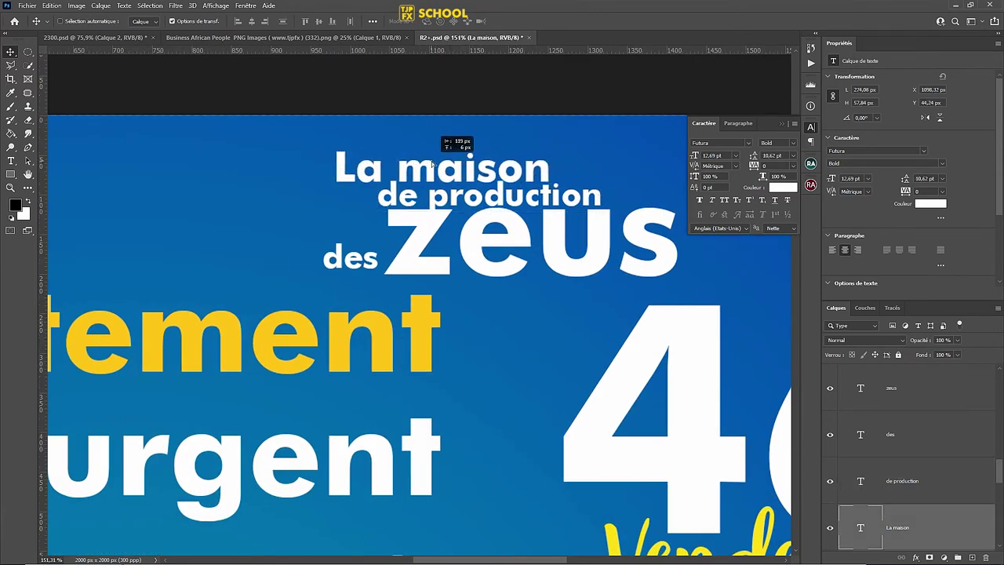
scroll(432, 170, "right", 4)
left_click(902, 481)
key("ctrl+t")
left_click_drag(434, 206, 501, 224)
key("Return")
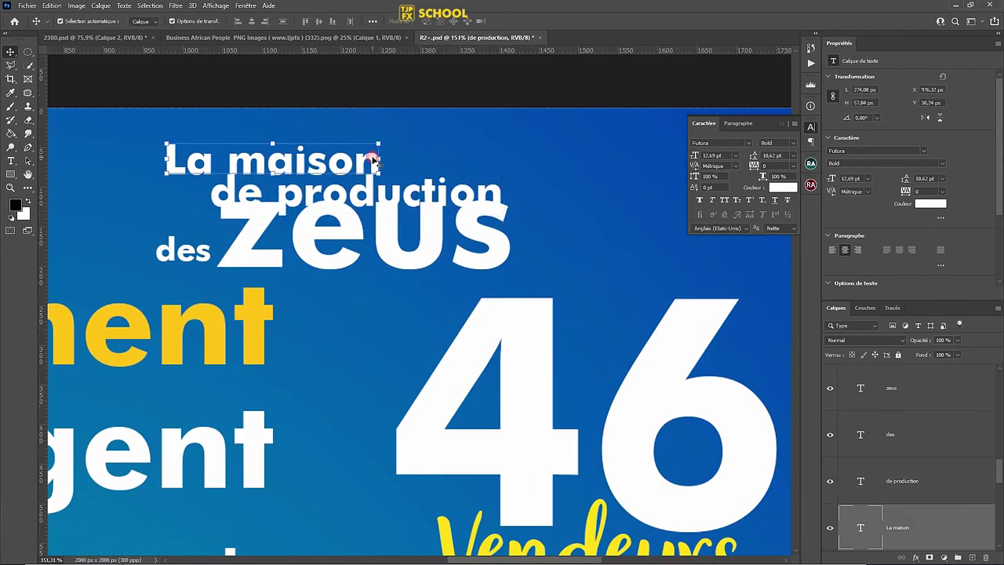
Centre 'La maison' over 'de production', move 'des' beside 'zeus', and select all four layers.
left_click_drag(368, 165, 456, 158)
left_click_drag(463, 194, 464, 185)
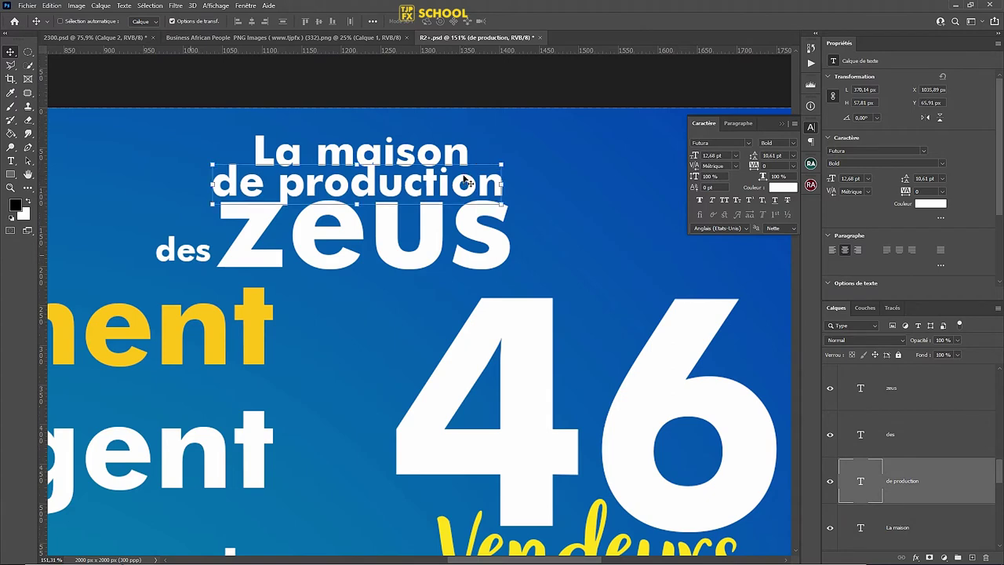
left_click_drag(196, 252, 224, 234)
scroll(229, 235, "down", 3)
scroll(314, 224, "down", 3)
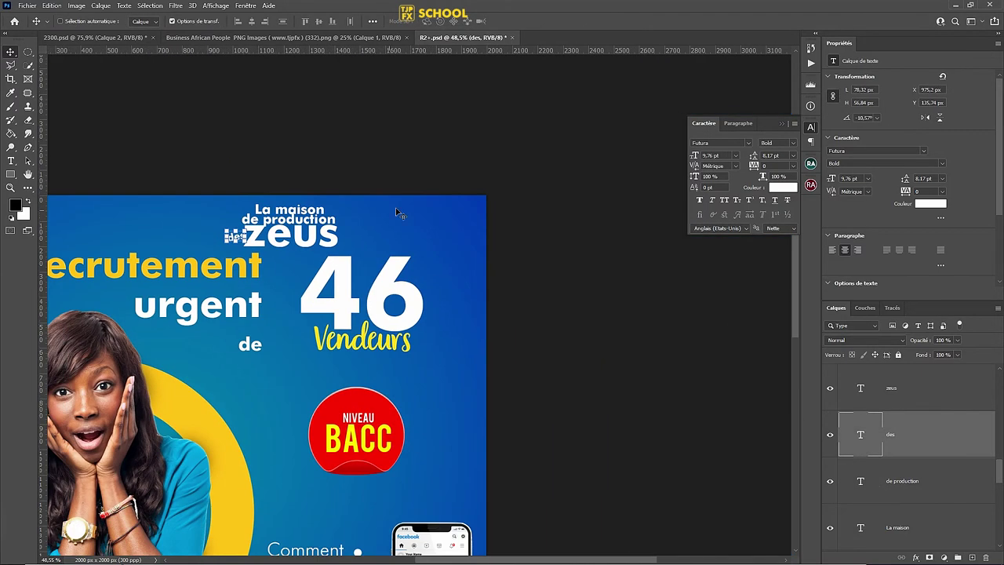
scroll(400, 213, "up", 2)
scroll(313, 220, "up", 2)
left_click(280, 208)
left_click(279, 225, "shift")
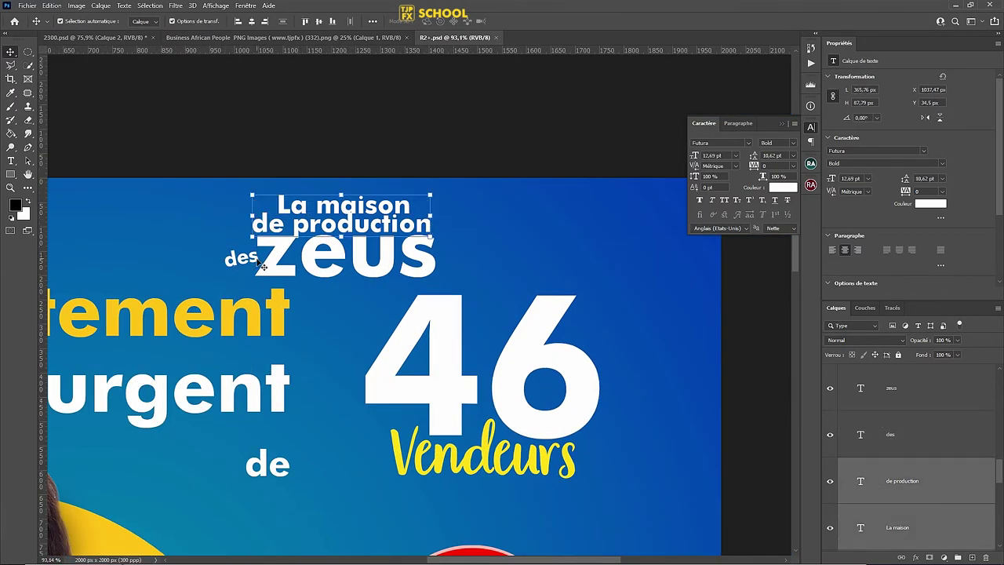
left_click(261, 265, "shift")
scroll(436, 262, "down", 4)
Scale the whole lockup down and move it slightly left.
left_click_drag(516, 76, 495, 86)
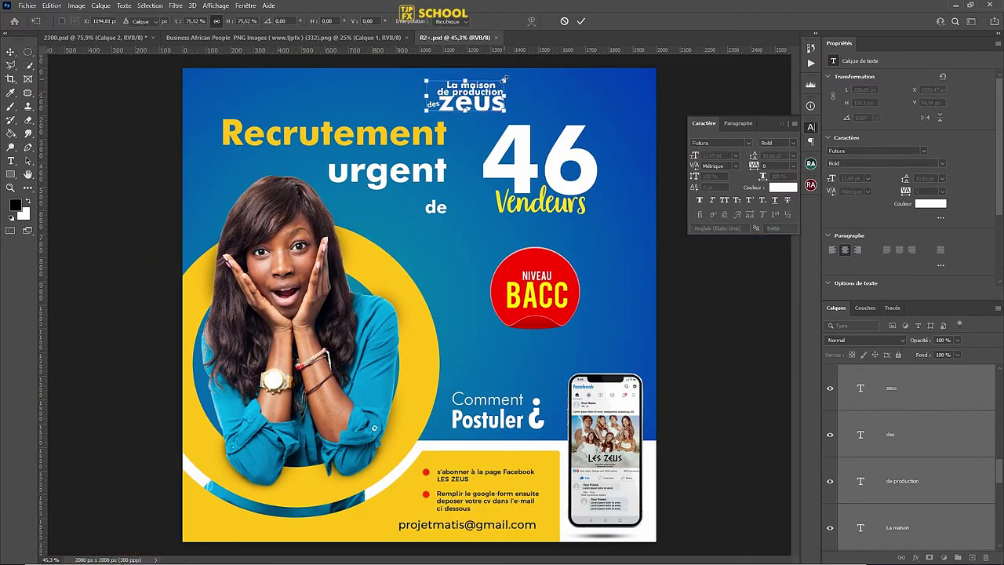
scroll(494, 86, "up", 3)
left_click_drag(480, 185, 377, 188)
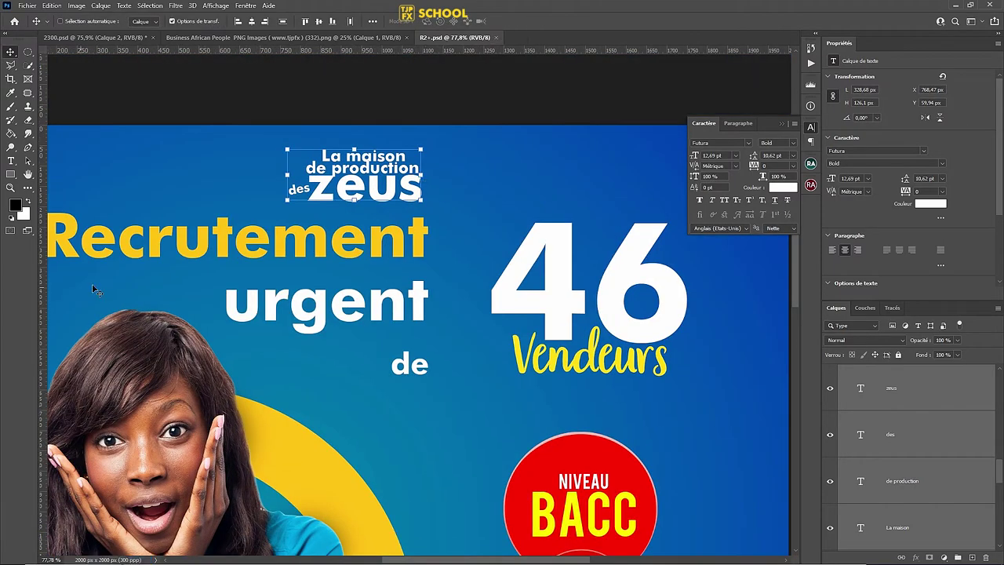
Browse the custom shape list, including the Fleurs folder, without adding a shape.
right_click(11, 173)
left_click(55, 227)
right_click(197, 183)
left_click(526, 195)
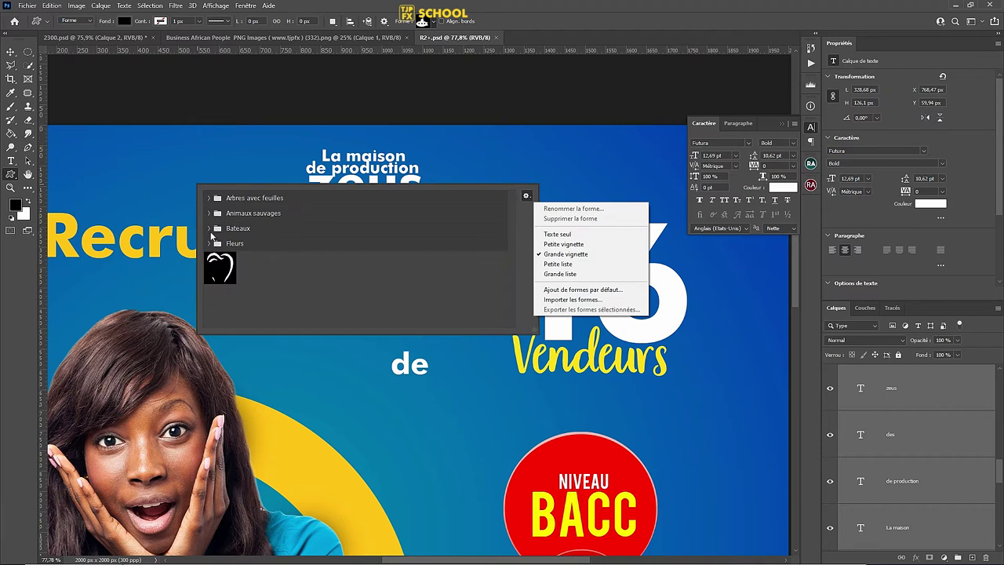
left_click(211, 219)
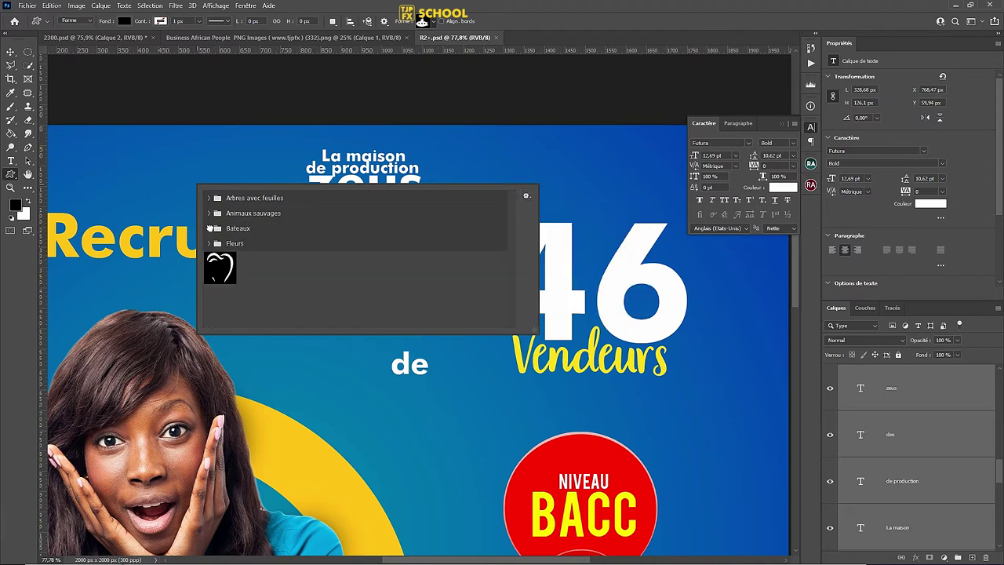
left_click(209, 243)
left_click(527, 195)
left_click(455, 213)
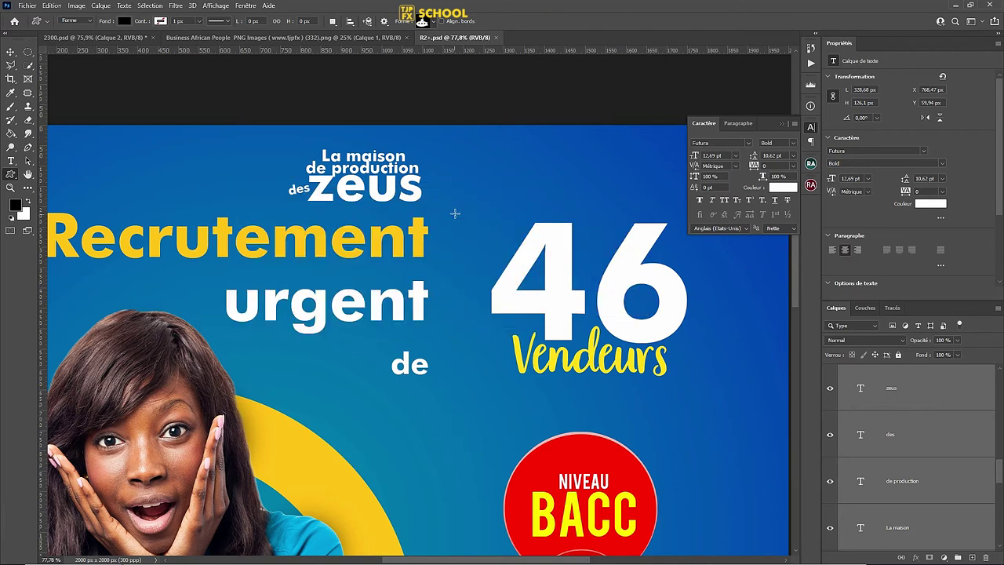
Zoom out to the whole flyer and nudge the lockup slightly right.
scroll(349, 202, "up", 1)
key("v")
key("ctrl+0")
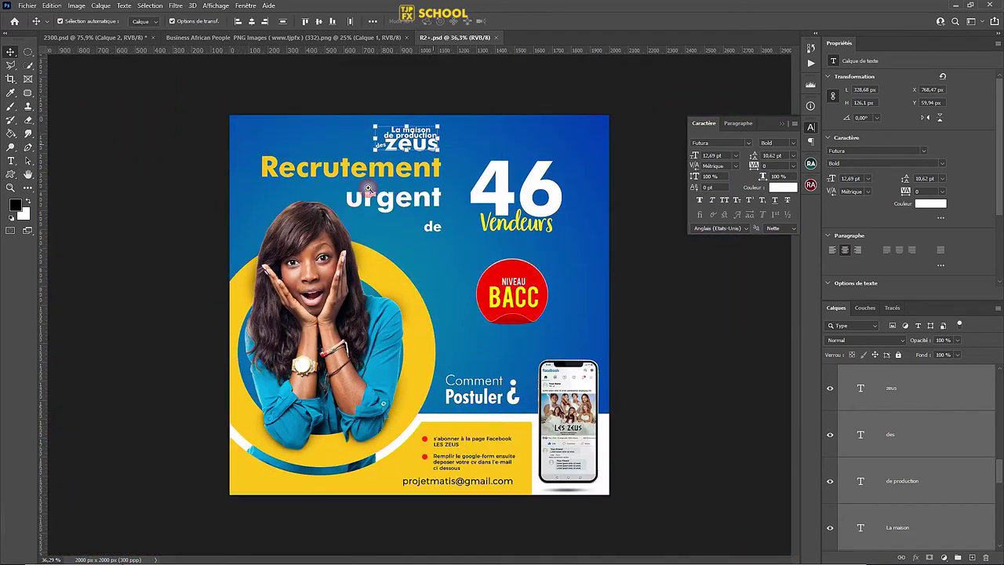
left_click_drag(433, 145, 449, 143)
Colour the lockup text yellow sampled from the BACC lettering, after trying red and orange #f86a00.
left_click(930, 203)
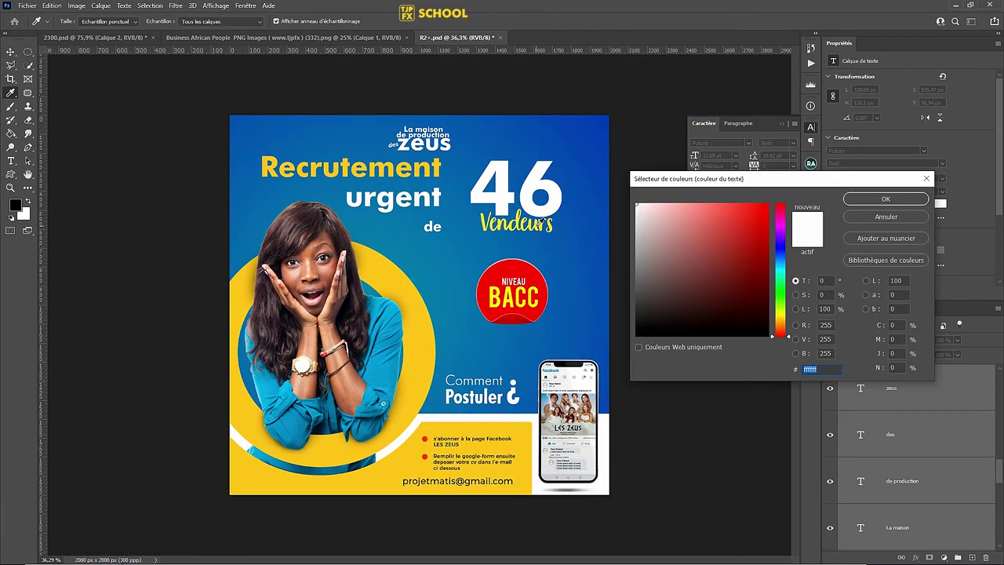
left_click(497, 264)
key("Return")
left_click(781, 189)
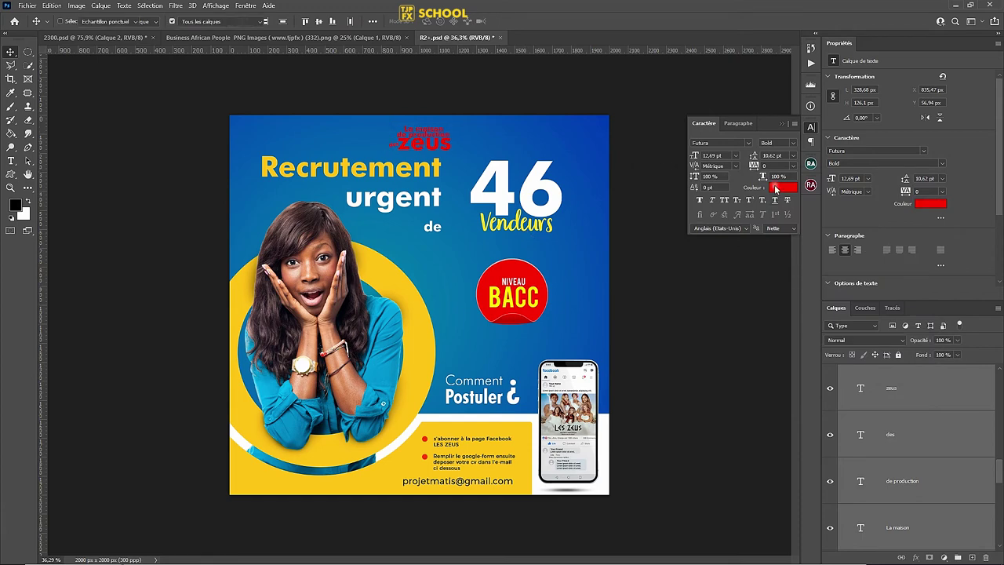
type("f86a00")
key("Return")
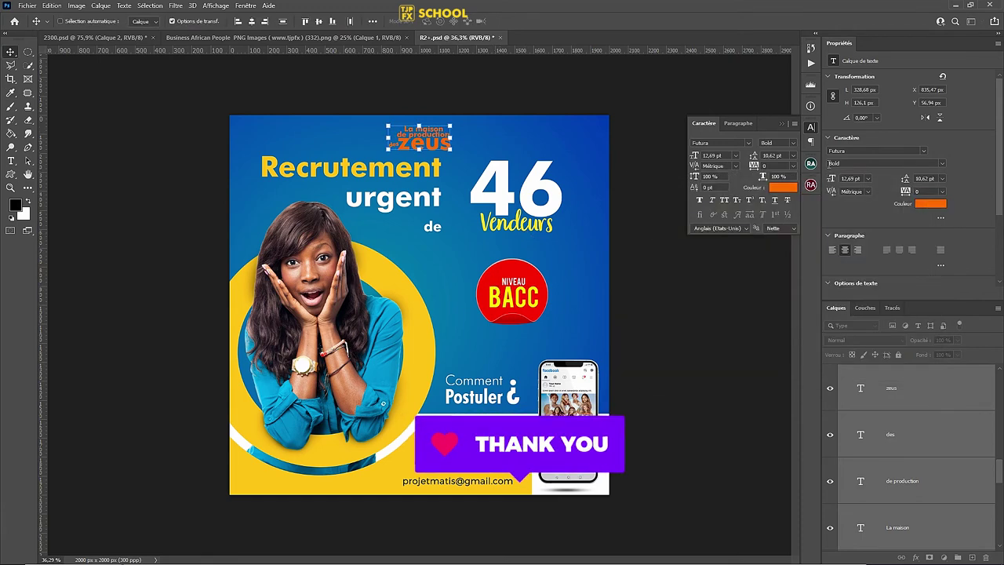
left_click(780, 189)
left_click(494, 287)
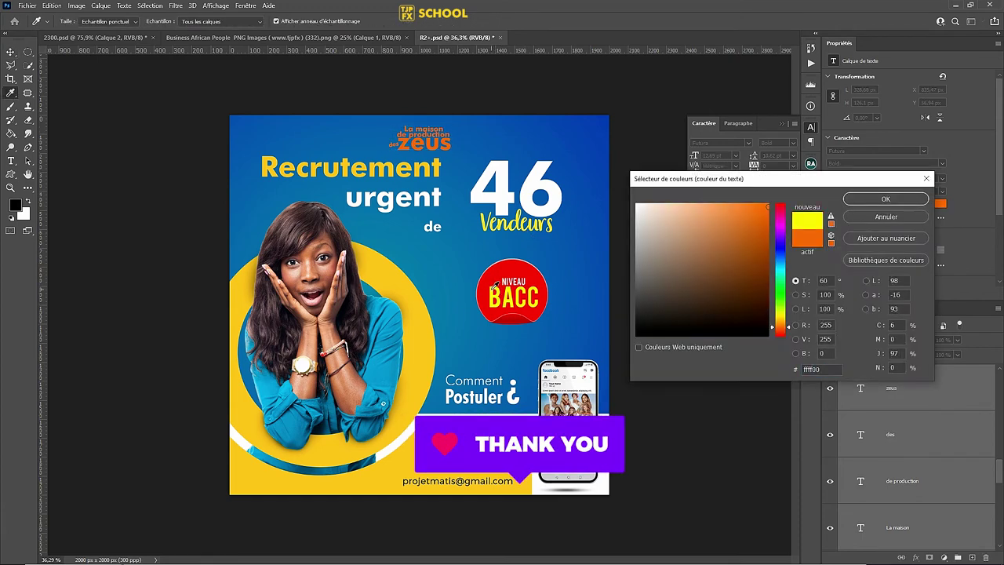
key("Return")
Save, then group the four lockup text layers into a group named 'logo'.
key("ctrl+s")
scroll(444, 197, "up", 3)
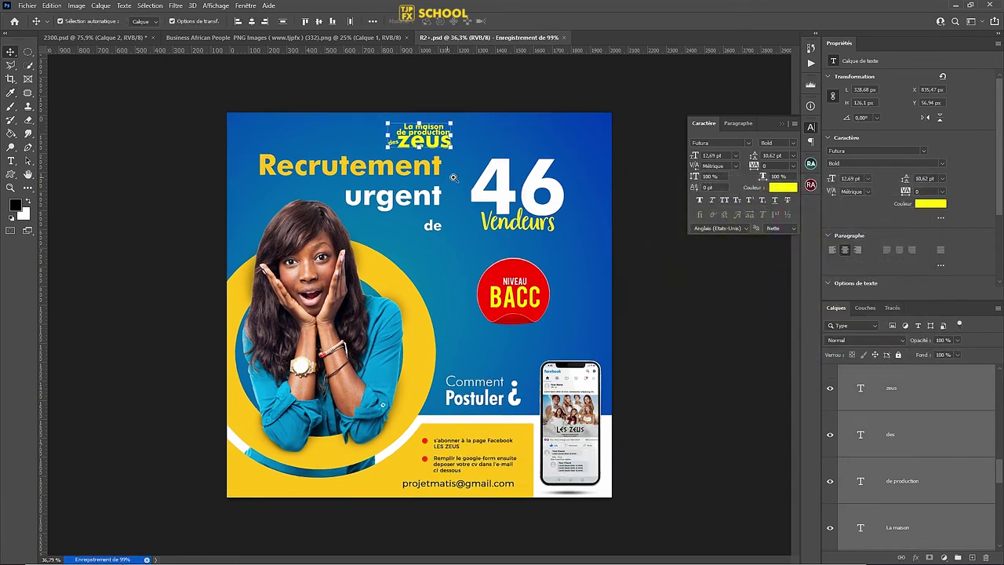
scroll(436, 178, "up", 2)
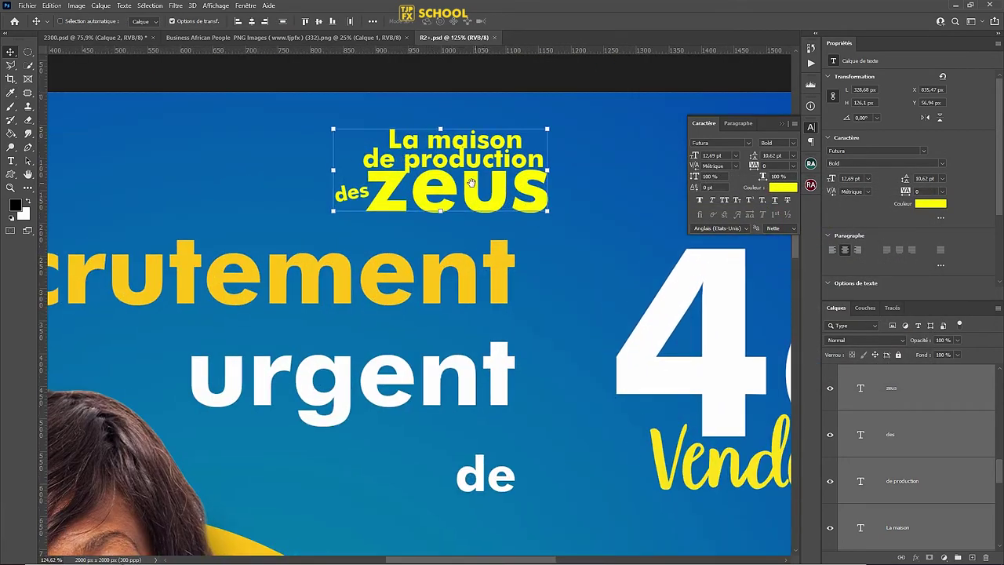
scroll(375, 183, "up", 1)
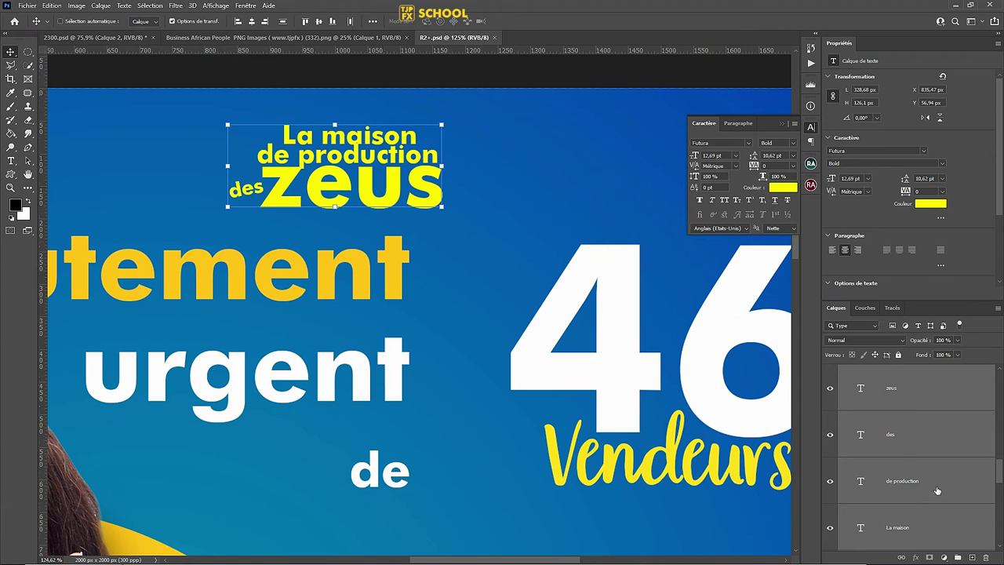
left_click(958, 557)
type("logo")
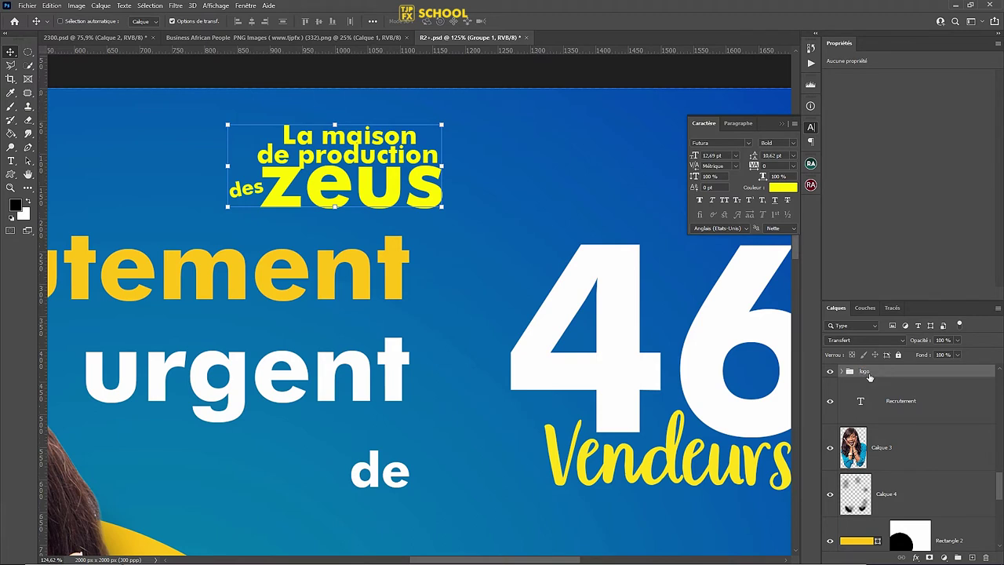
key("Return")
Draw a rectangular selection over the left side of the logo lockup.
key("m")
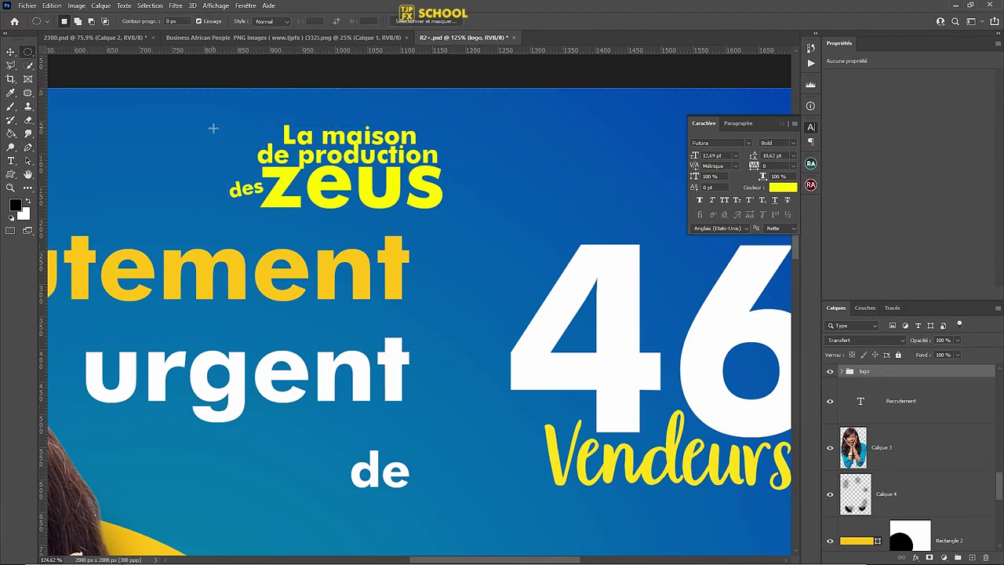
left_click_drag(195, 120, 332, 232)
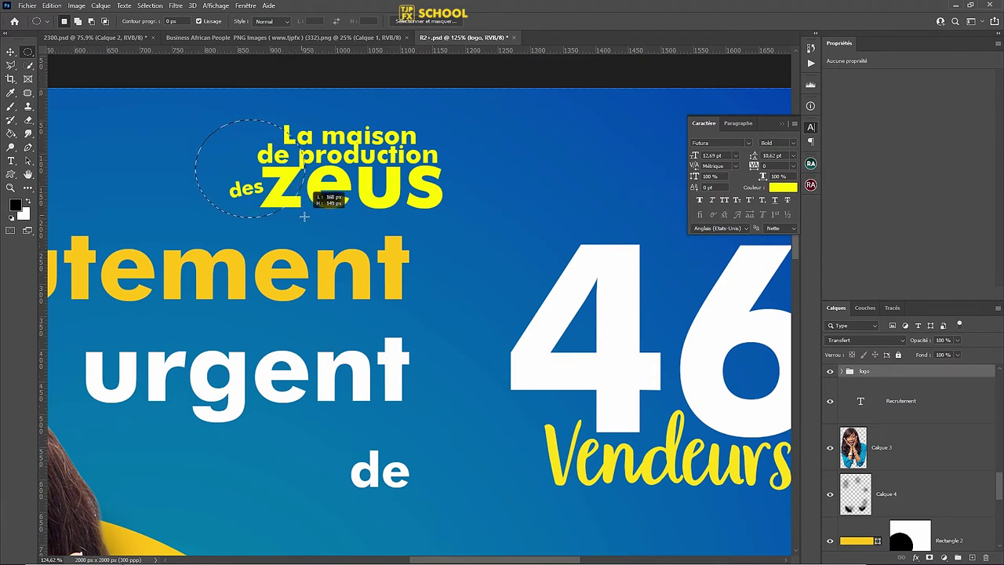
key("v")
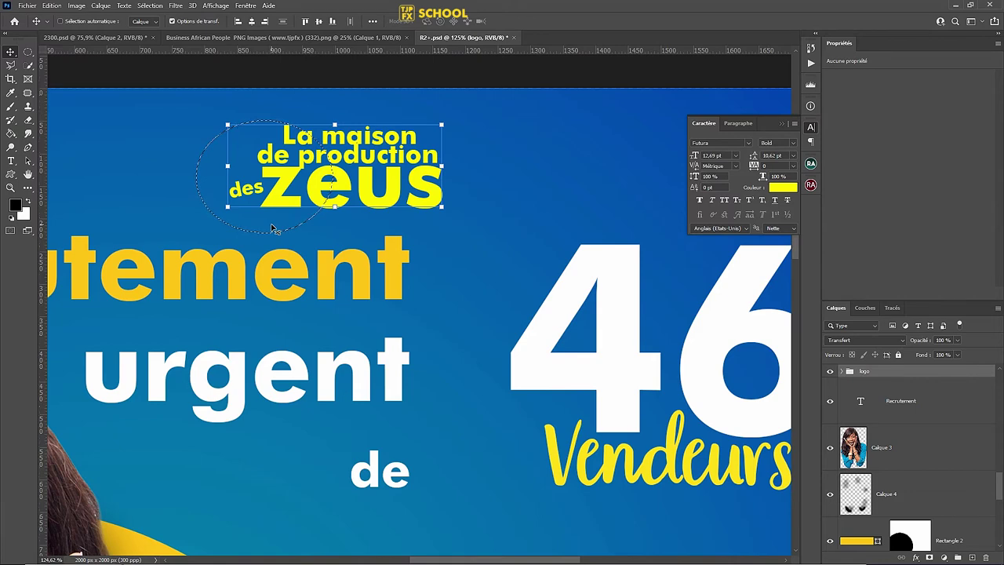
left_click(27, 52)
right_click(27, 51)
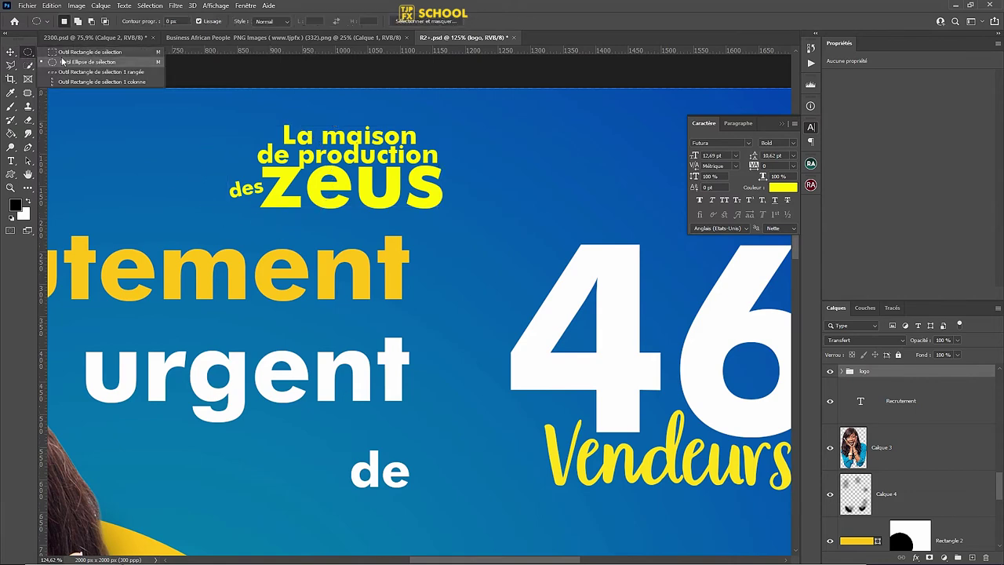
left_click(69, 58)
left_click_drag(208, 113, 306, 216)
Add a new layer above 'La maison' and fill the selection with white.
left_click(842, 371)
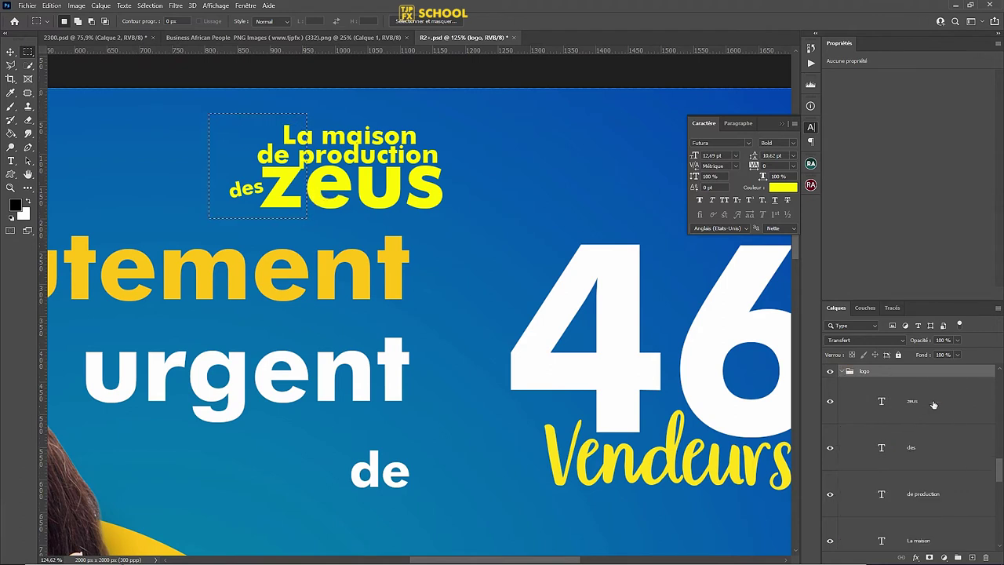
left_click(933, 402)
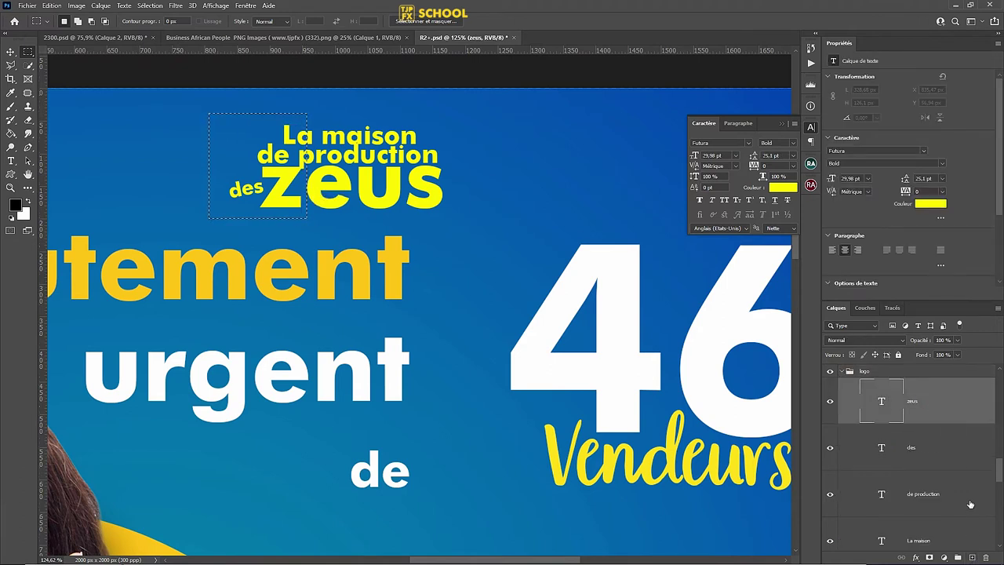
scroll(970, 503, "down", 1)
left_click(968, 501)
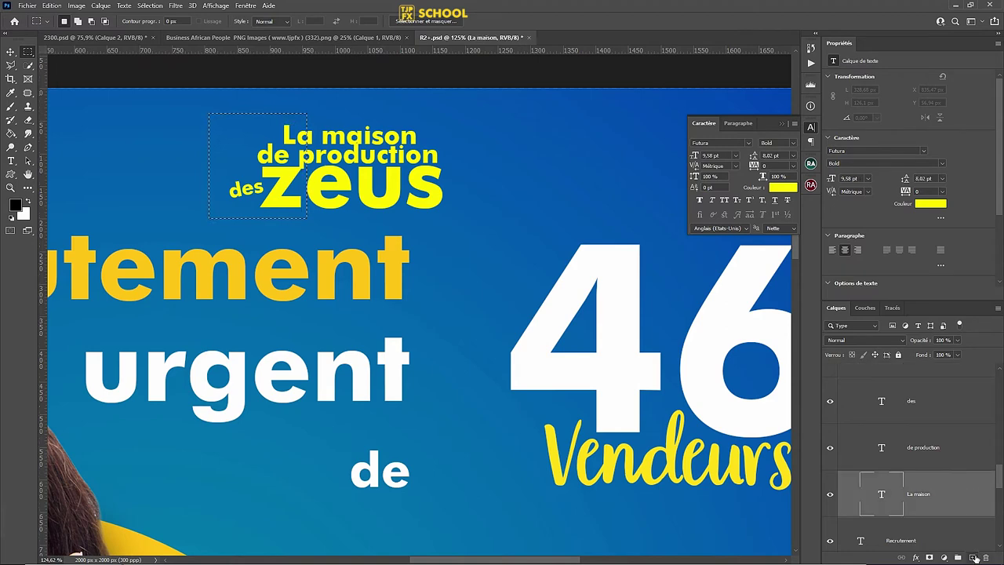
left_click(973, 558)
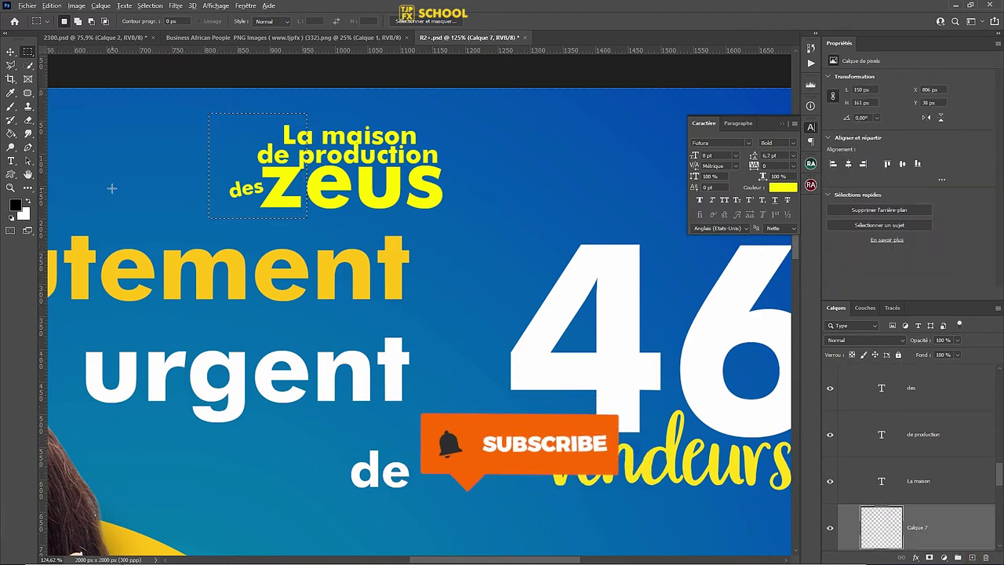
key("alt+BackSpace")
key("ctrl+z")
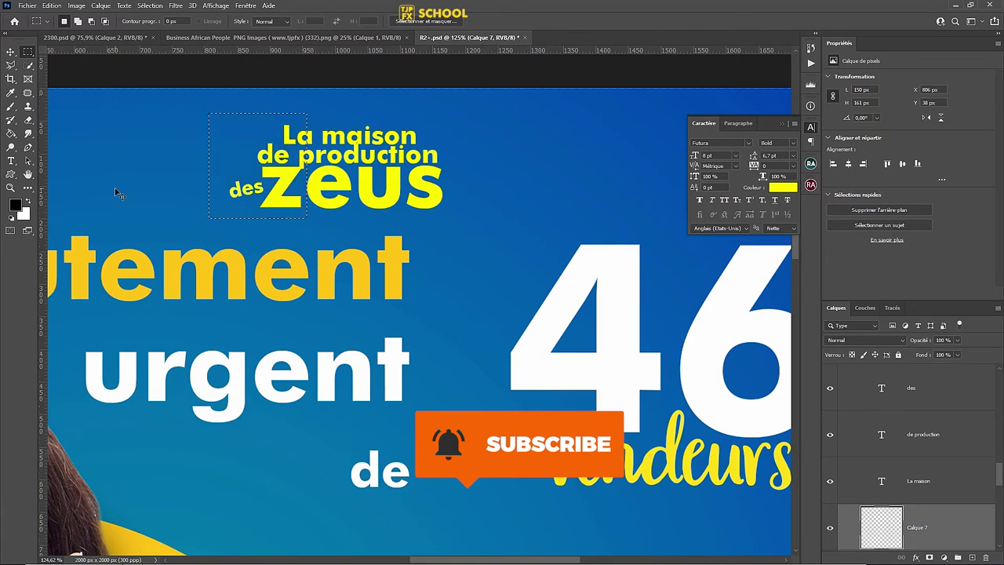
key("ctrl+BackSpace")
key("ctrl+d")
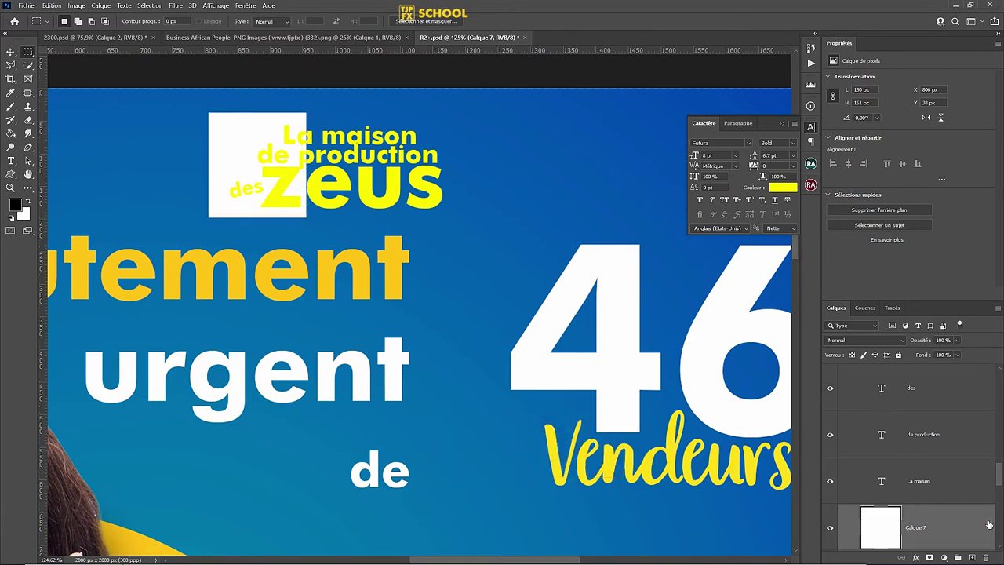
Give the white box a 6 px inside stroke and set its fill to 0%.
double_click(949, 527)
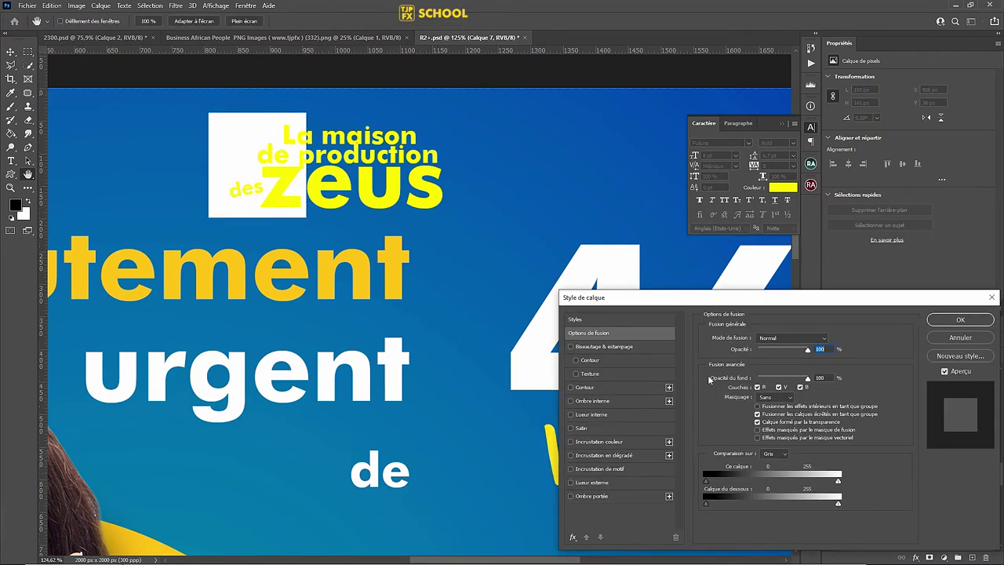
left_click(586, 388)
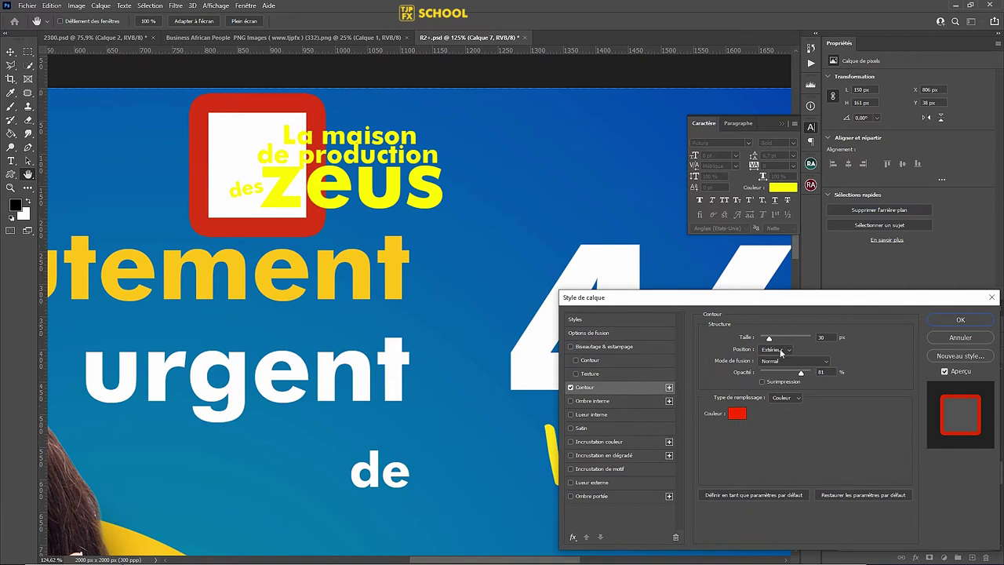
left_click(781, 350)
left_click(780, 360)
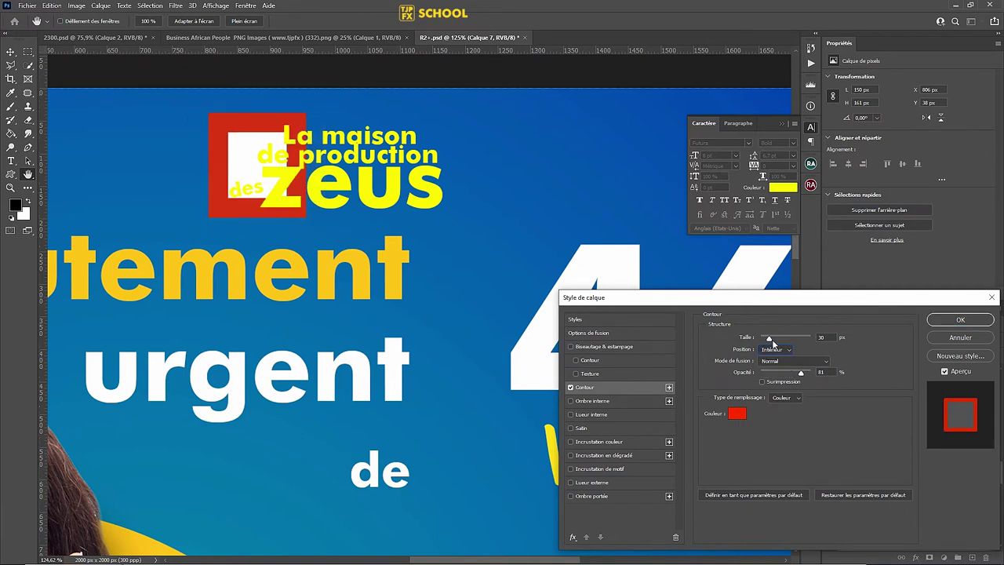
left_click_drag(769, 340, 765, 344)
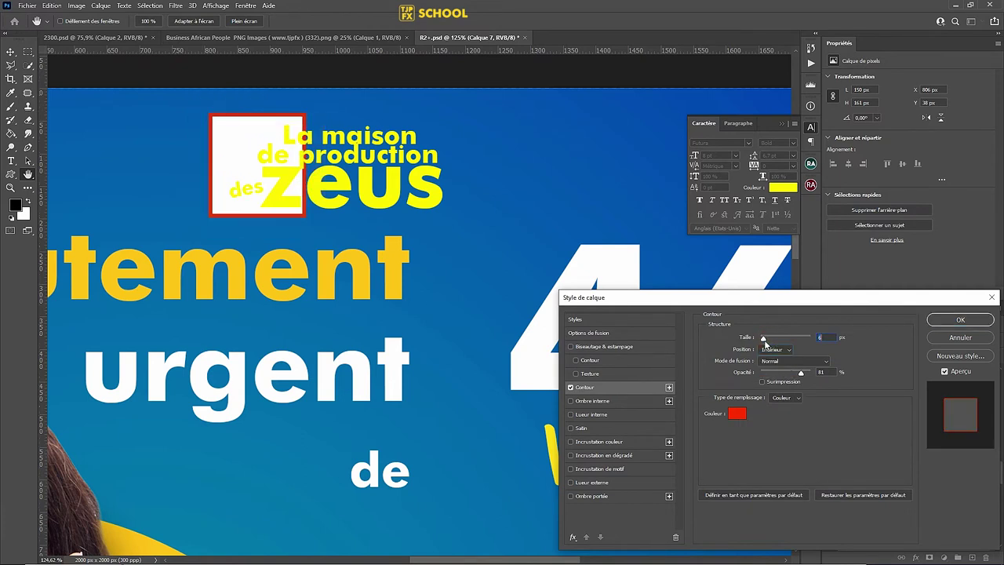
key("Return")
left_click_drag(908, 357, 298, 169)
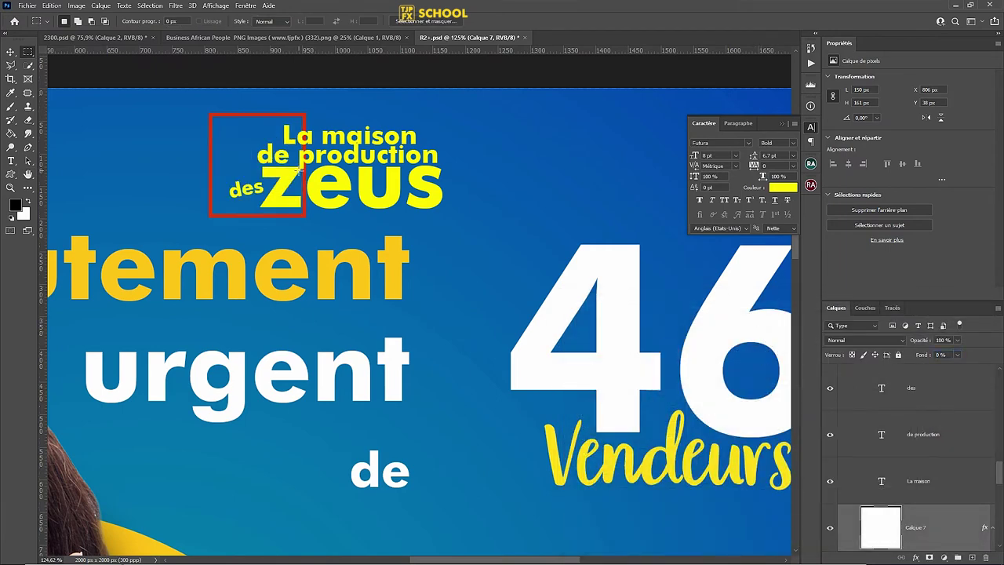
Change the box's stroke colour to white sampled from the canvas.
scroll(934, 408, "down", 1)
scroll(910, 455, "down", 1)
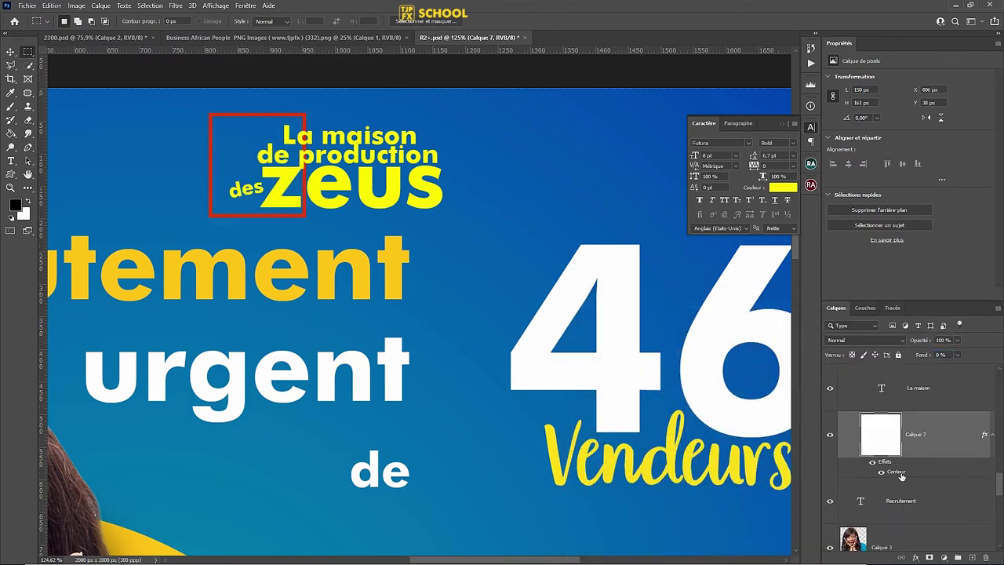
double_click(899, 472)
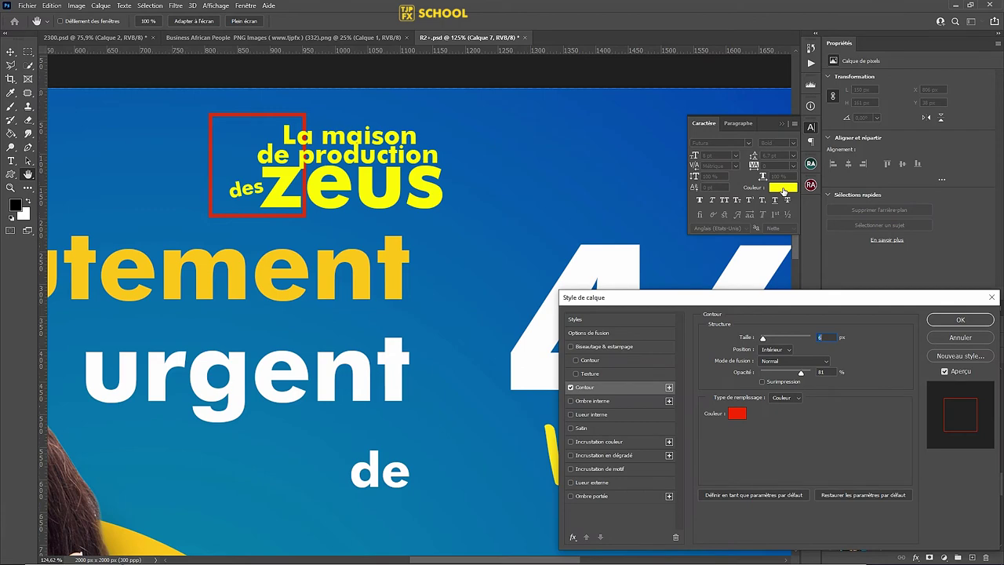
left_click(737, 413)
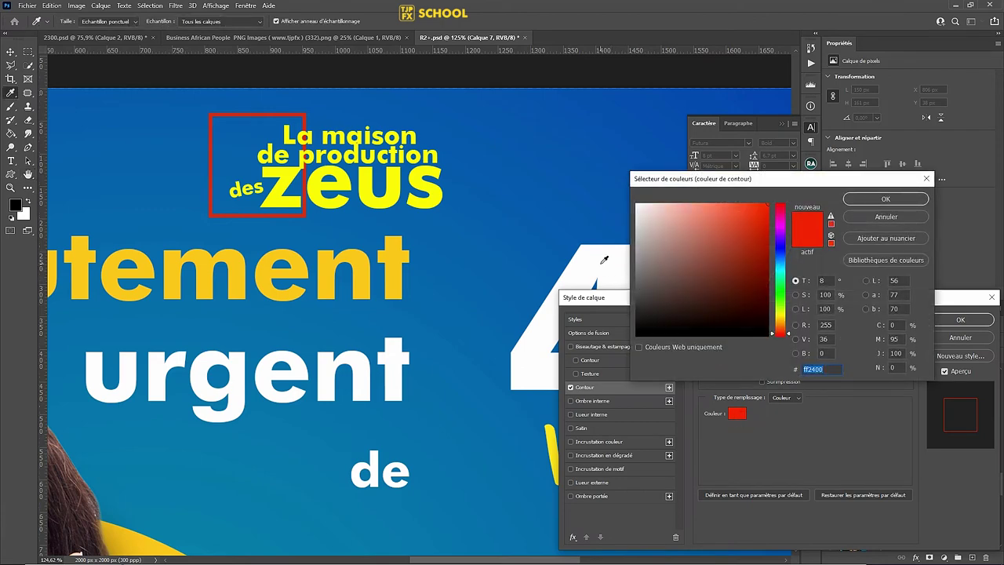
left_click(600, 259)
key("Return")
key("Return")
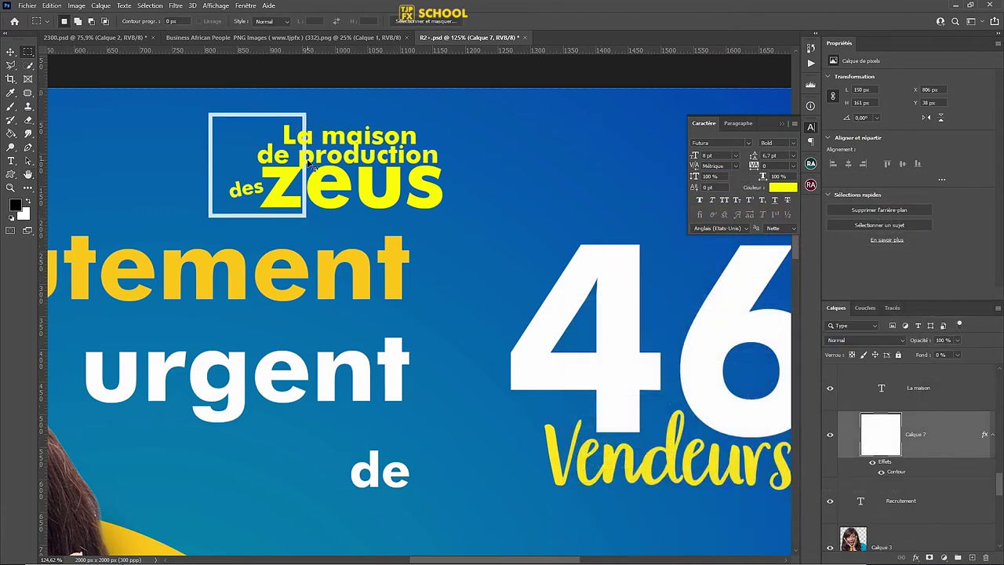
Widen the frame to enclose the whole logo text and move its layer higher.
key("ctrl+t")
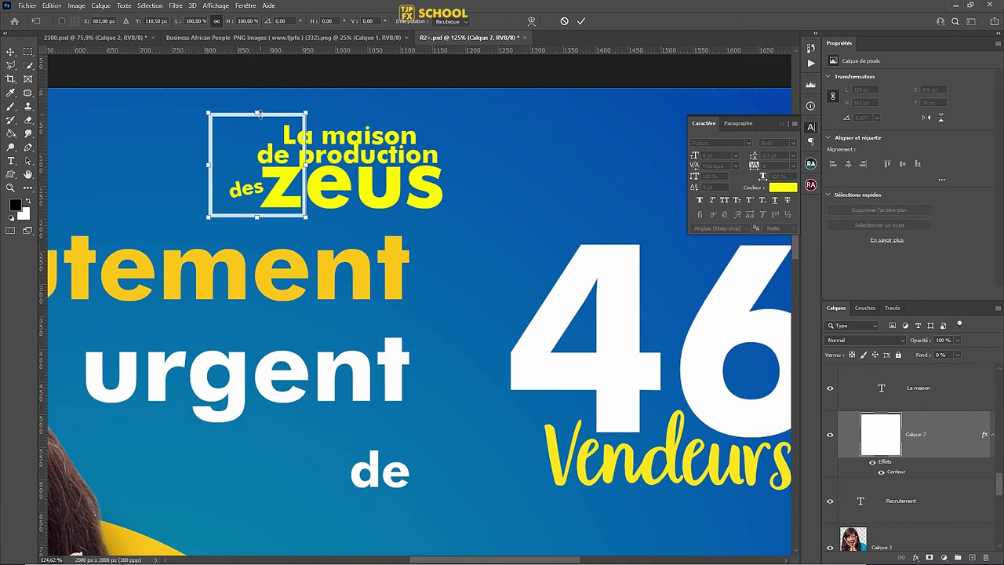
left_click_drag(257, 114, 260, 114)
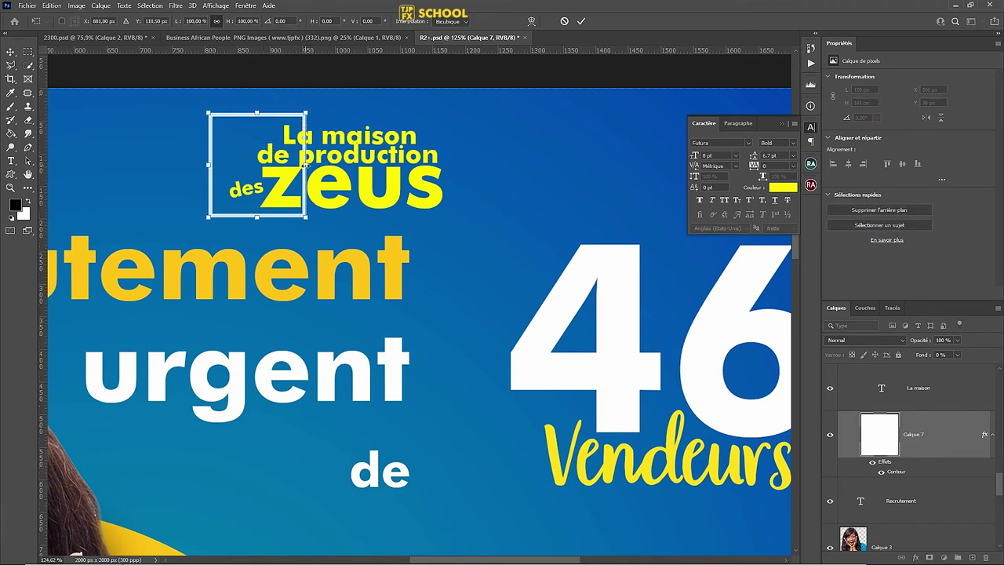
mouse_move(306, 165)
left_mouse_down()
mouse_move(473, 165)
mouse_move(429, 179)
left_mouse_up()
key("Return")
mouse_move(964, 421)
left_mouse_down()
mouse_move(968, 360)
mouse_move(926, 502)
left_mouse_up()
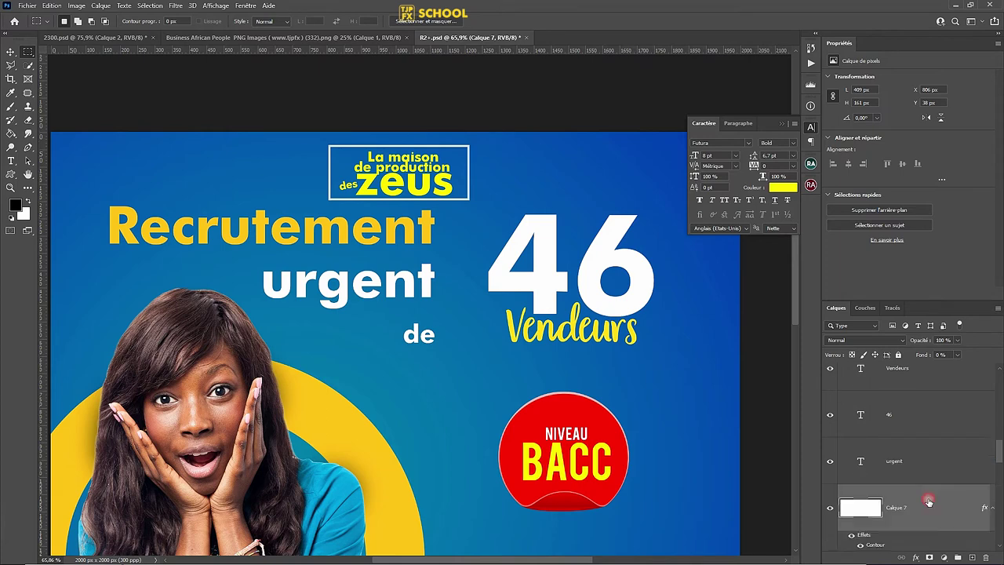
Centre the logo group's text within its outline frame.
left_click(843, 464)
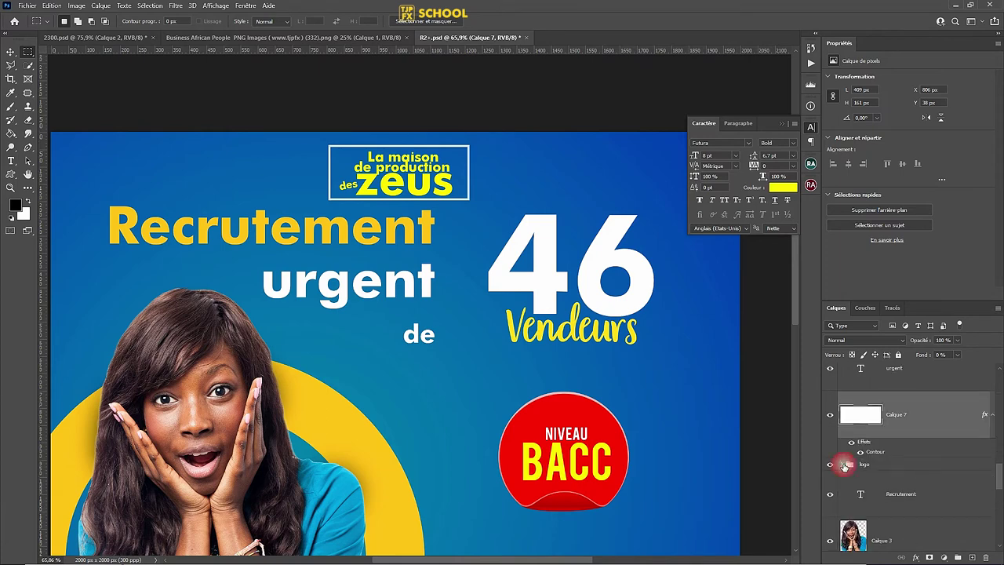
left_click(914, 466)
key("v")
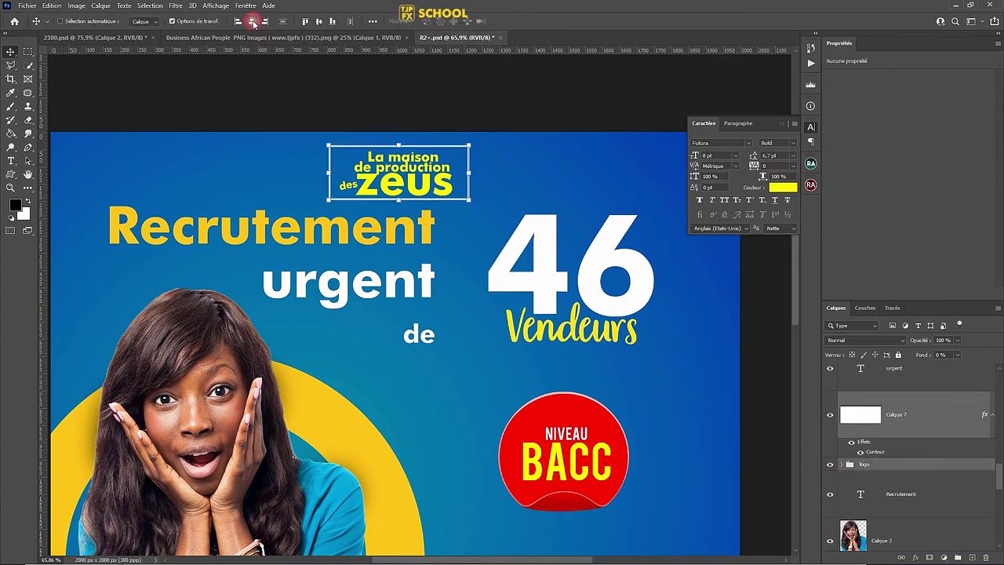
key("shift+Right")
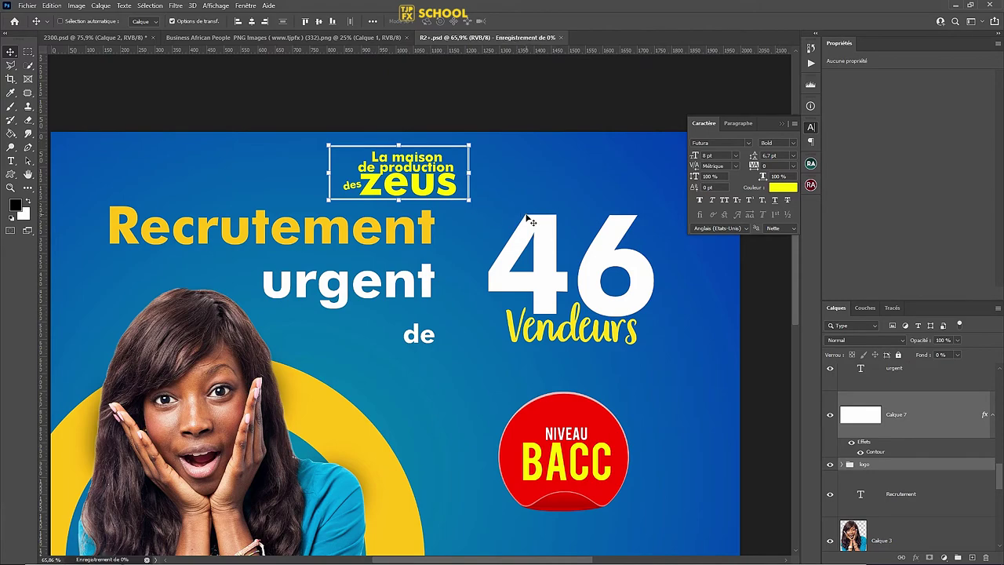
Recolour the 'Recrutement' title bright yellow sampled from the canvas.
left_click_drag(497, 240, 478, 240)
left_click(452, 233)
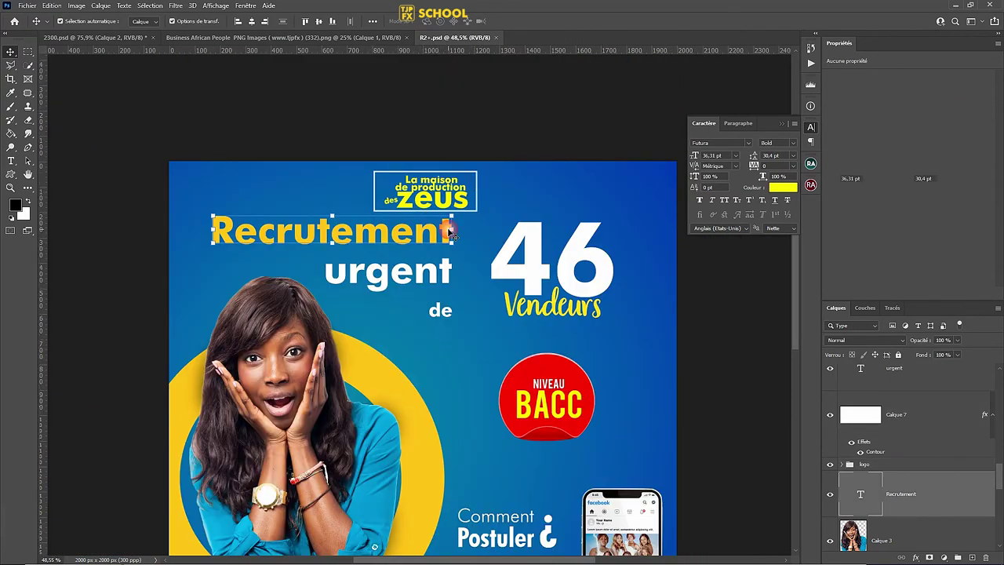
left_click(783, 188)
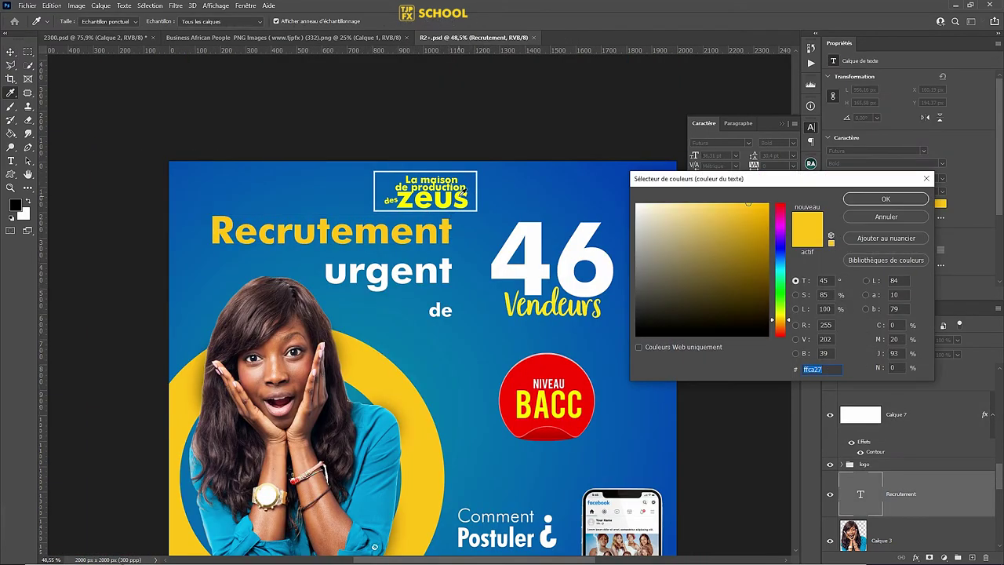
left_click(458, 196)
key("Return")
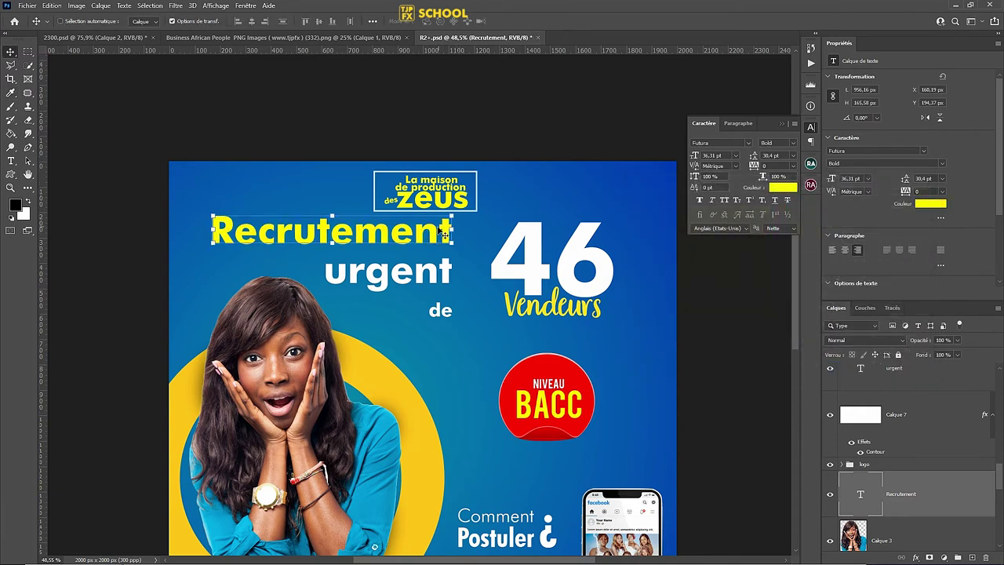
Move 'Recrutement' down to sit just above 'urgent' and save the file.
left_click_drag(447, 232, 444, 245)
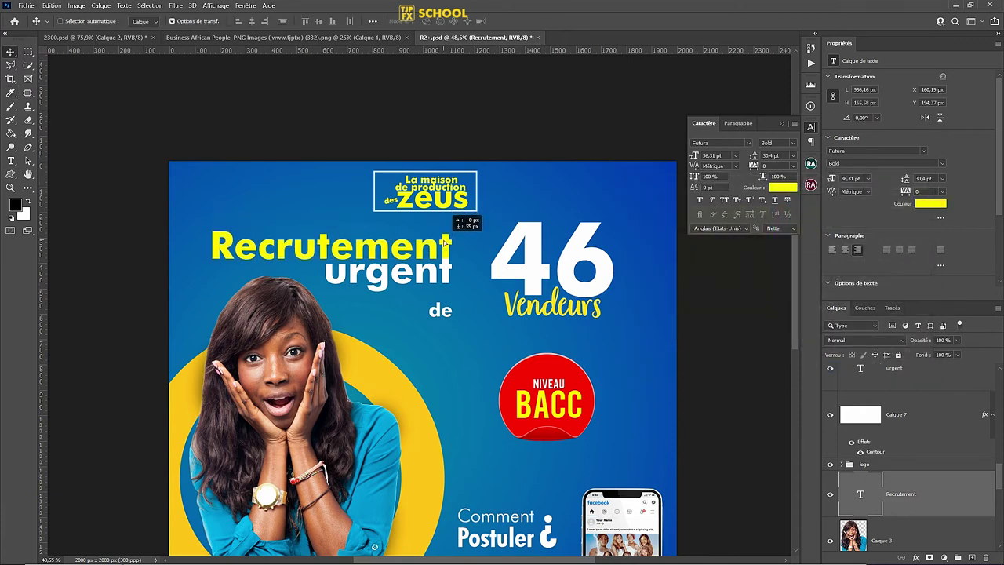
scroll(455, 253, "down", 2)
key("shift+Up")
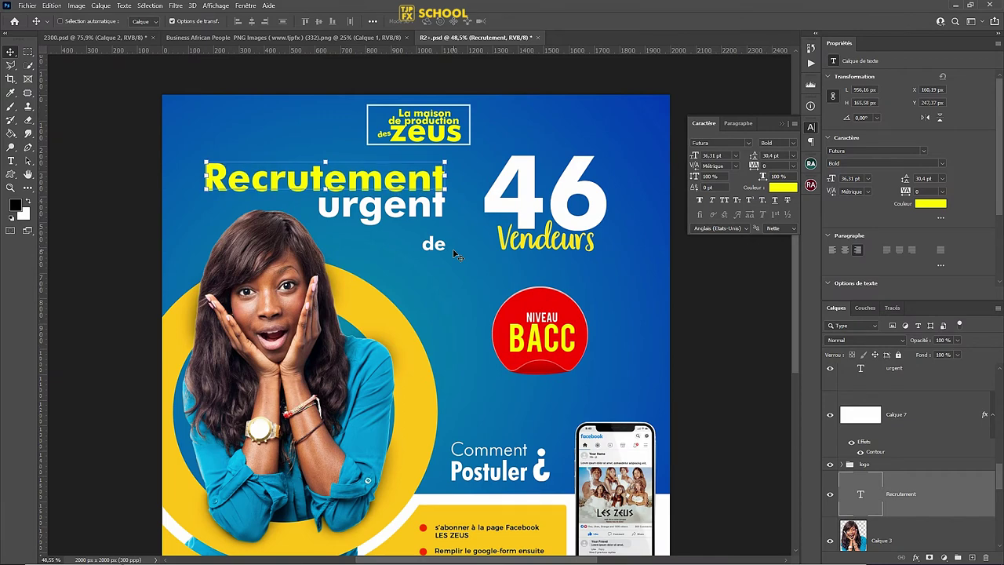
key("Up")
key("Up")
key("ctrl+s")
scroll(418, 378, "down", 2)
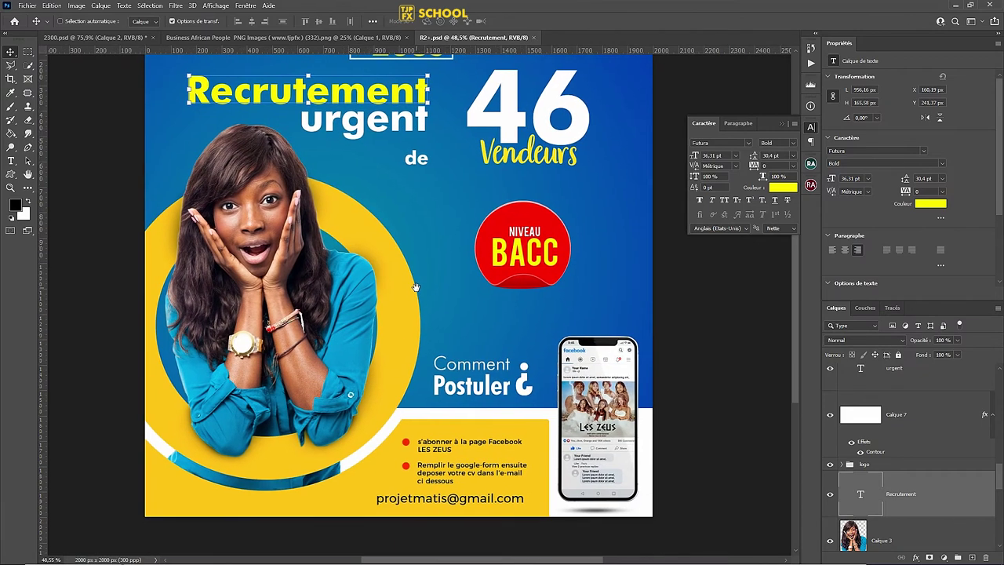
scroll(415, 290, "down", 2)
Set the Ellipse 1 ring's stroke to the bright yellow of 'Recrutement'.
left_click(411, 290, "ctrl")
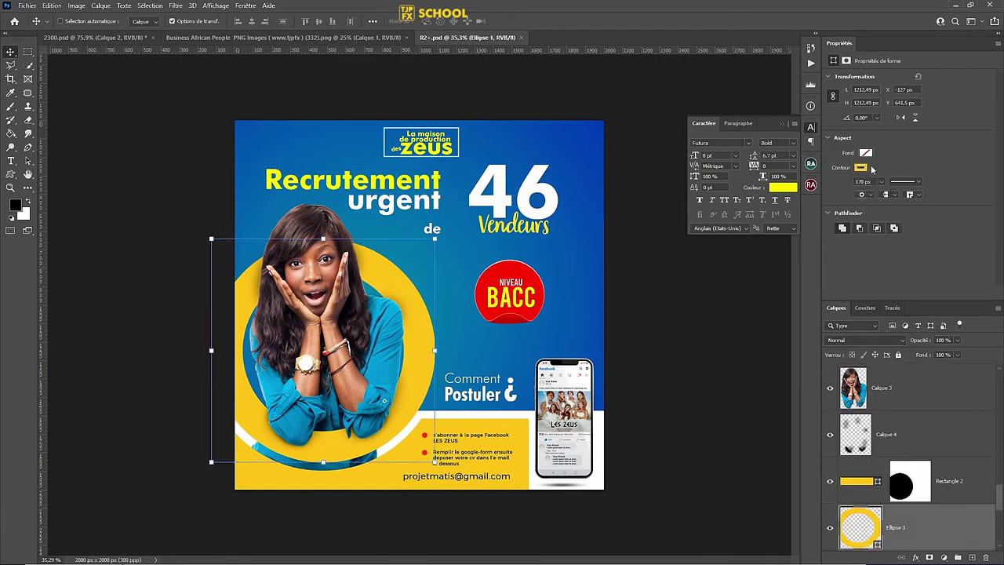
left_click(861, 168)
left_click(967, 188)
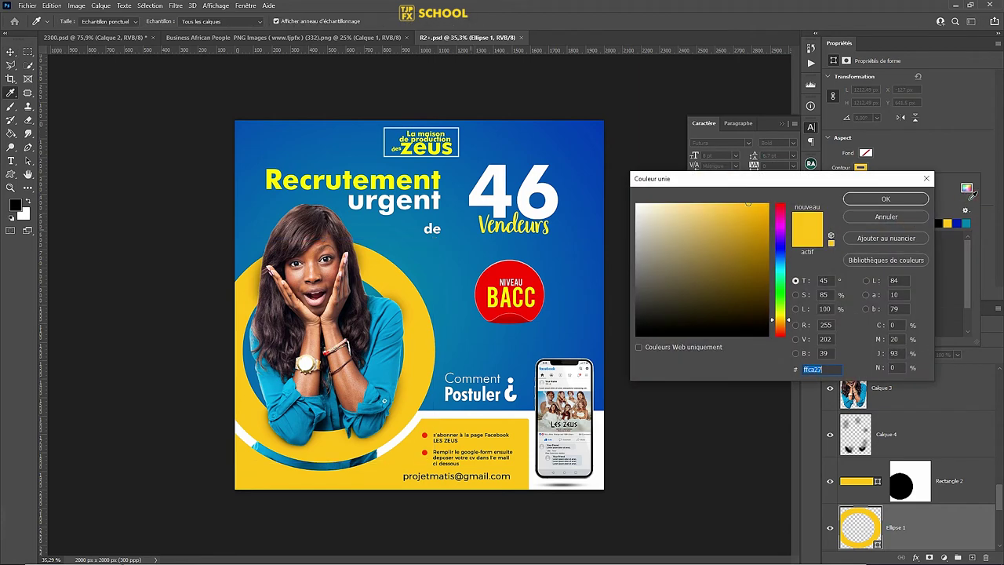
left_click(431, 177)
key("Return")
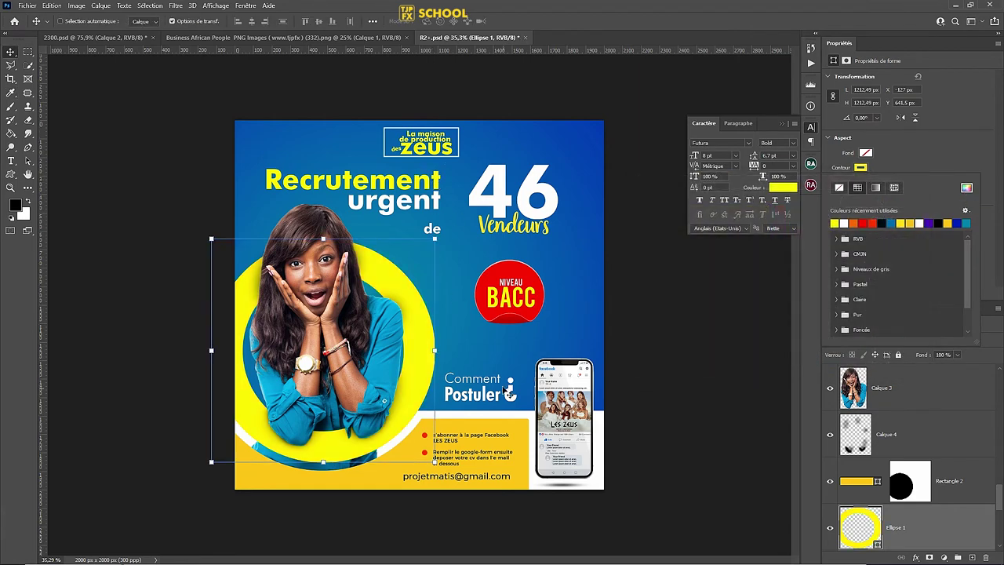
Fill the Rectangle 2 bottom band with bright yellow #fcfc00.
left_click(523, 429)
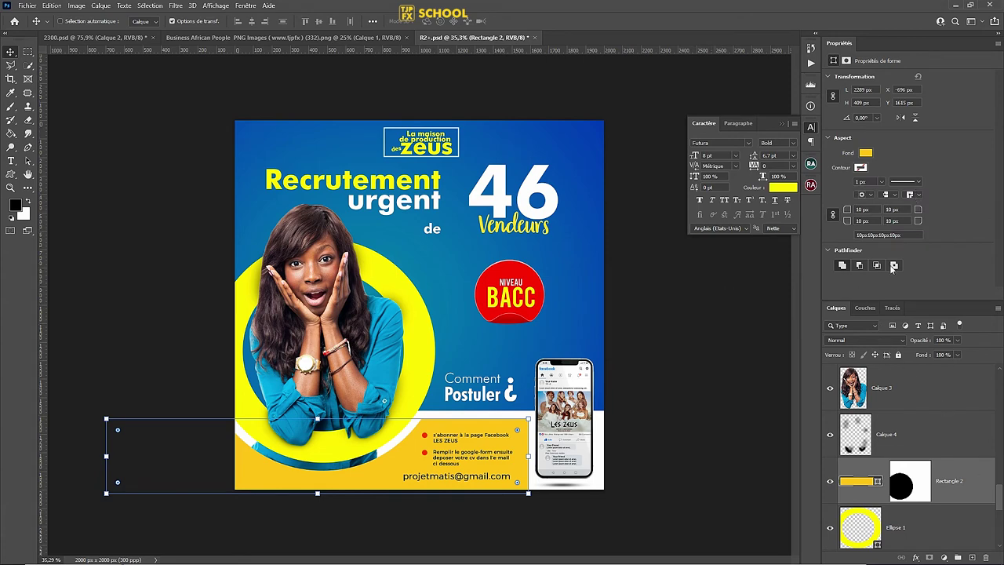
left_click(866, 153)
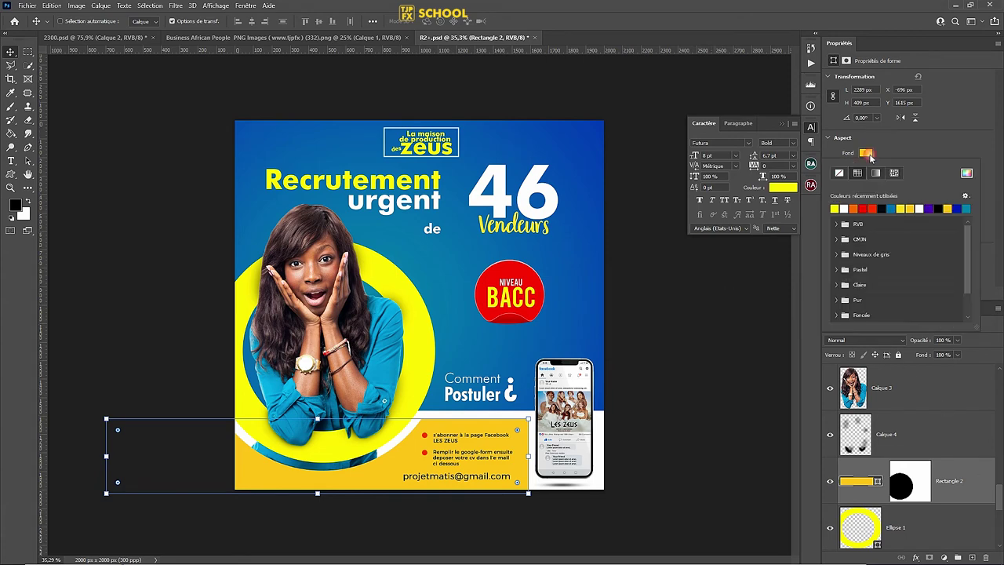
left_click(967, 173)
left_click(407, 294)
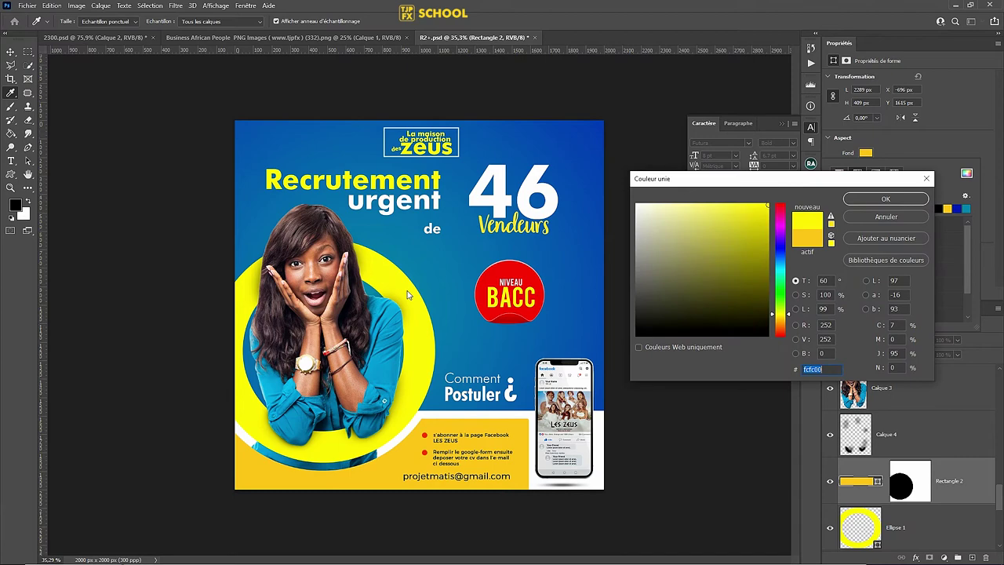
left_click(871, 201)
left_click(564, 324)
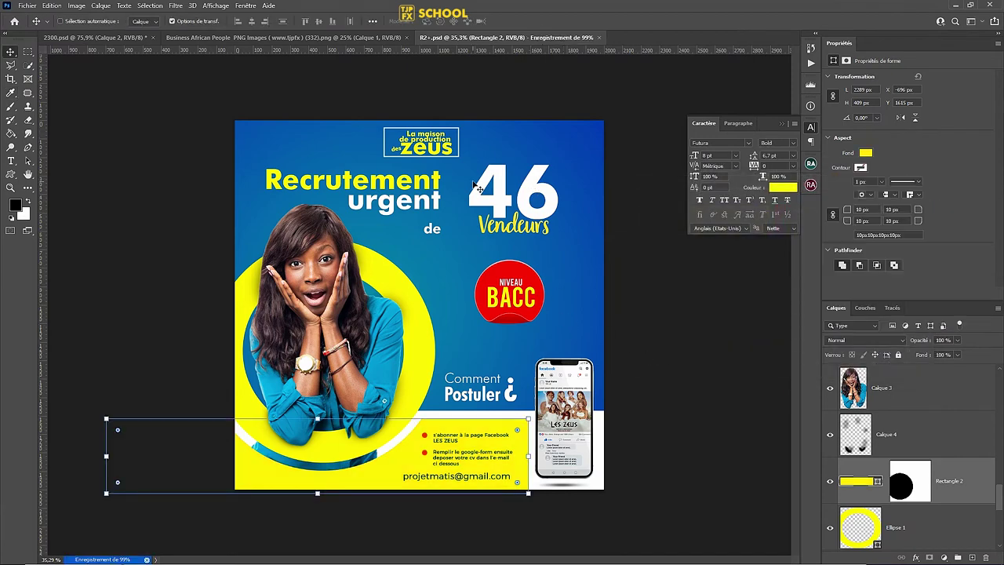
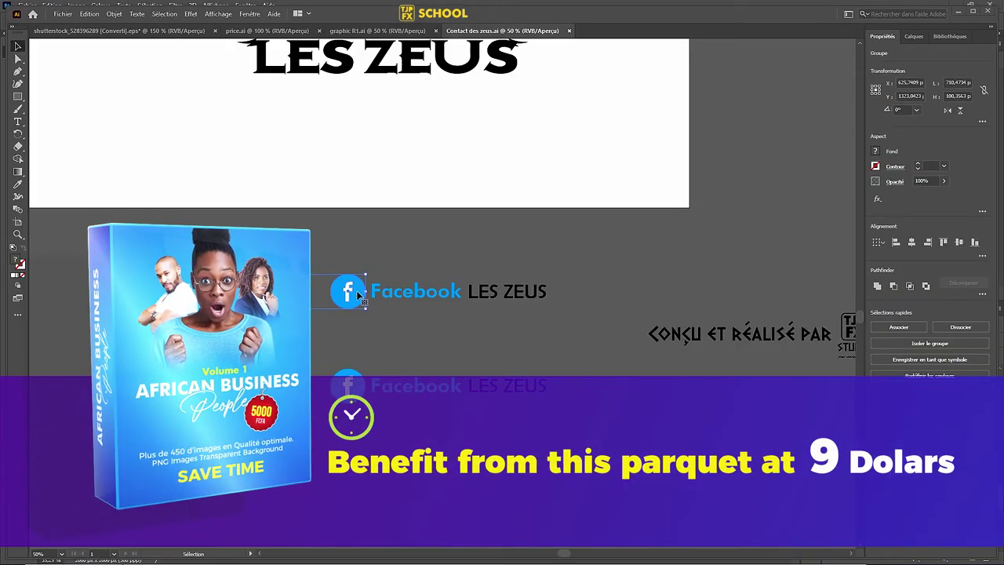
Copy the social icons from Illustrator and place them, scaled down, on the Photoshop flyer.
left_click(91, 14)
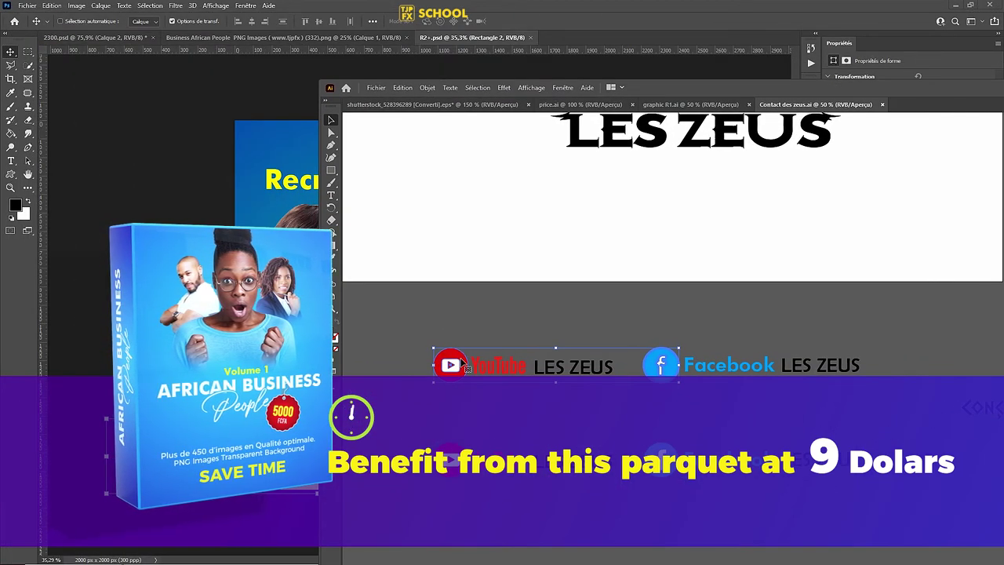
left_click_drag(451, 351, 512, 305)
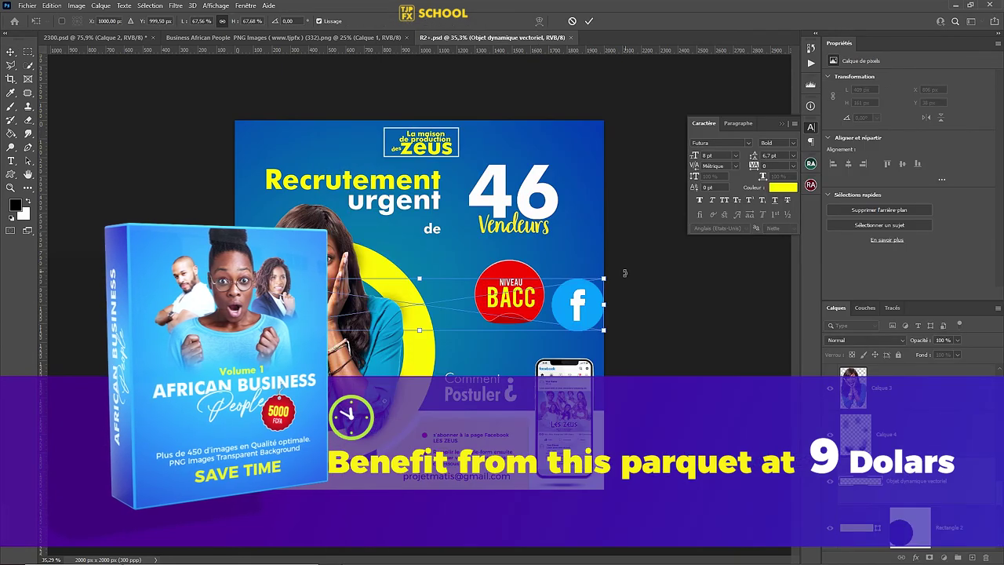
mouse_move(603, 304)
left_mouse_down()
mouse_move(426, 339)
mouse_move(424, 463)
left_mouse_up()
key("Return")
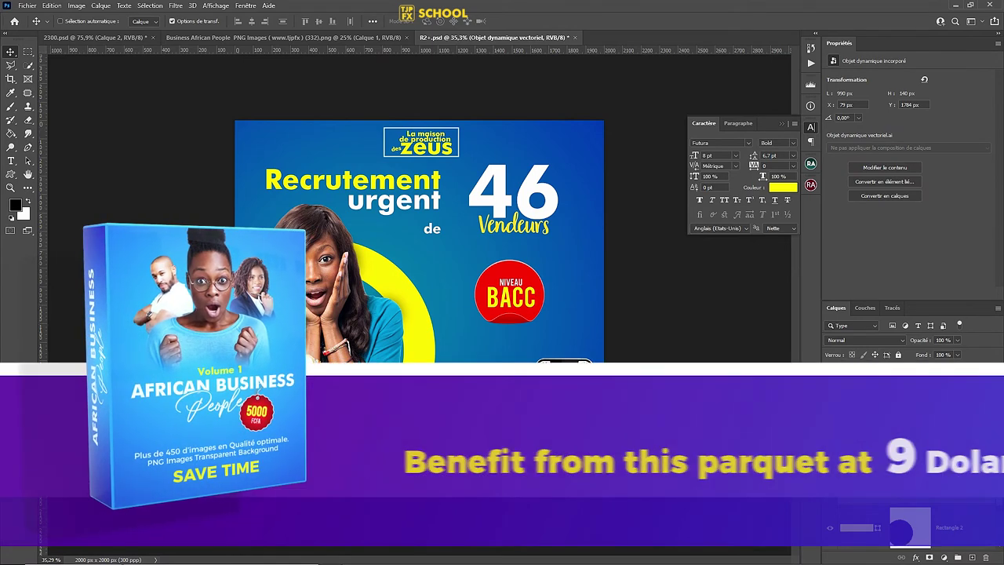
Edit the icon smart object in Illustrator so Facebook sits beside YouTube, and save.
left_click(885, 167)
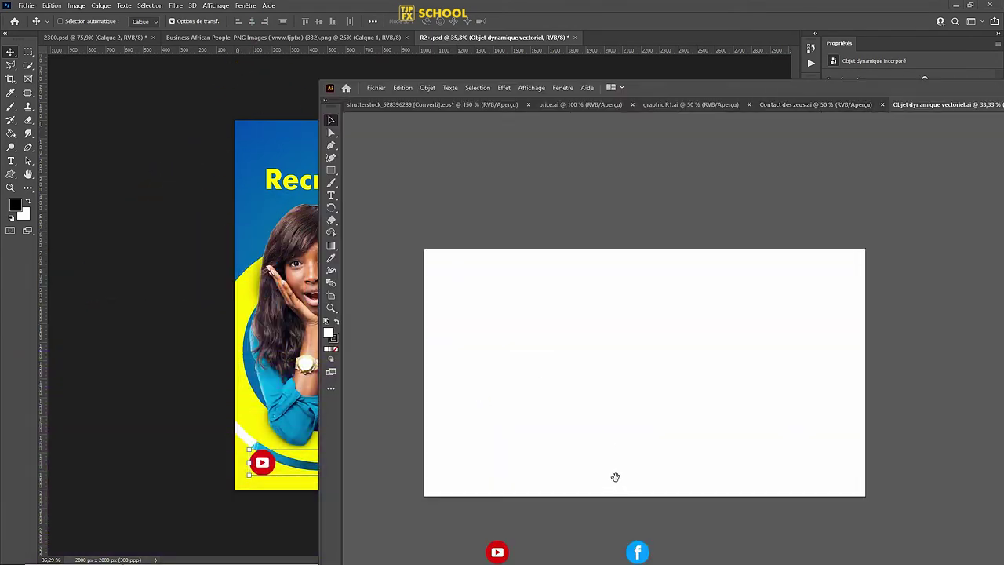
left_click_drag(615, 477, 534, 207)
left_click_drag(570, 300, 471, 308)
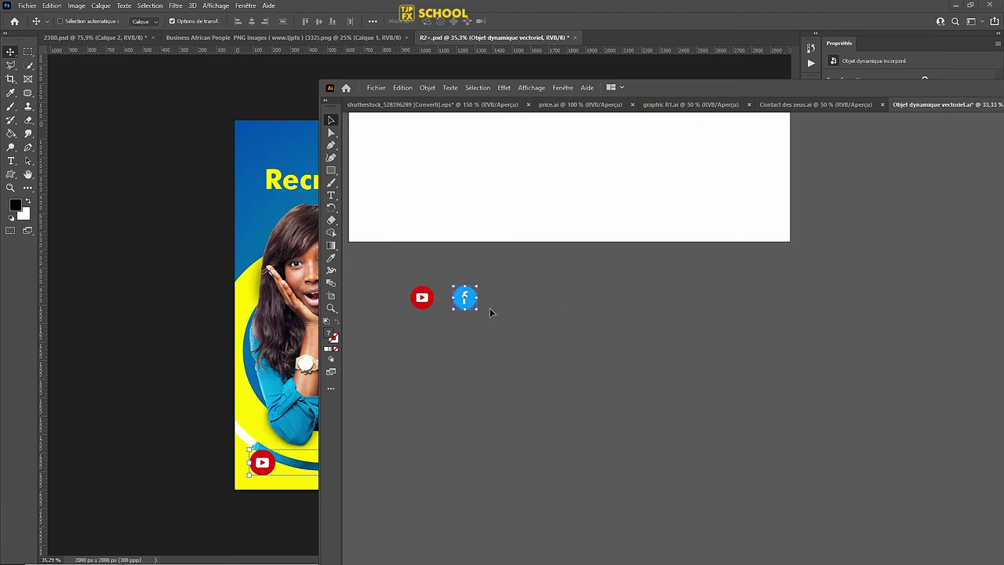
key("ctrl+s")
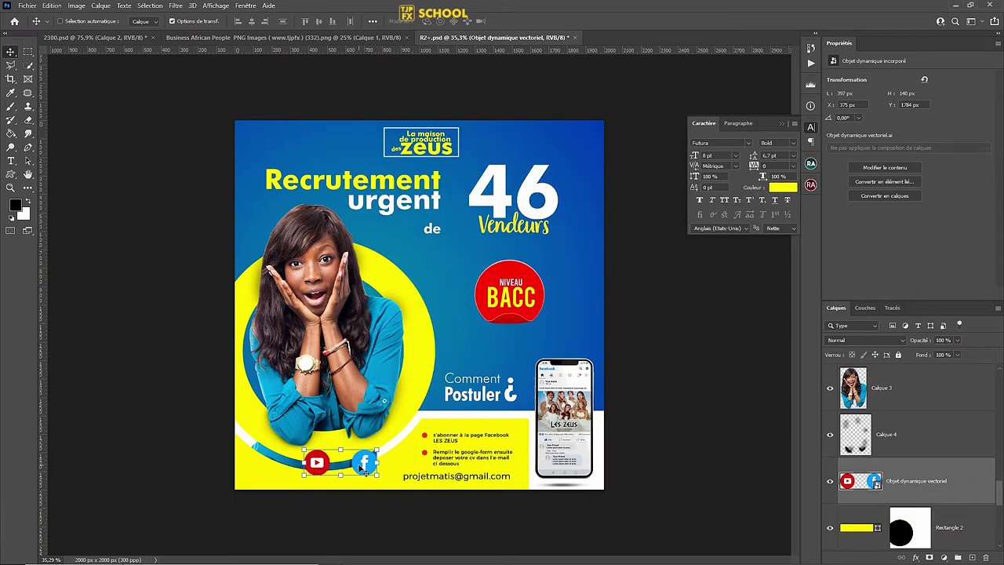
Move the social icons under the portrait inside the yellow ring and shrink them slightly.
left_click_drag(362, 468, 342, 470)
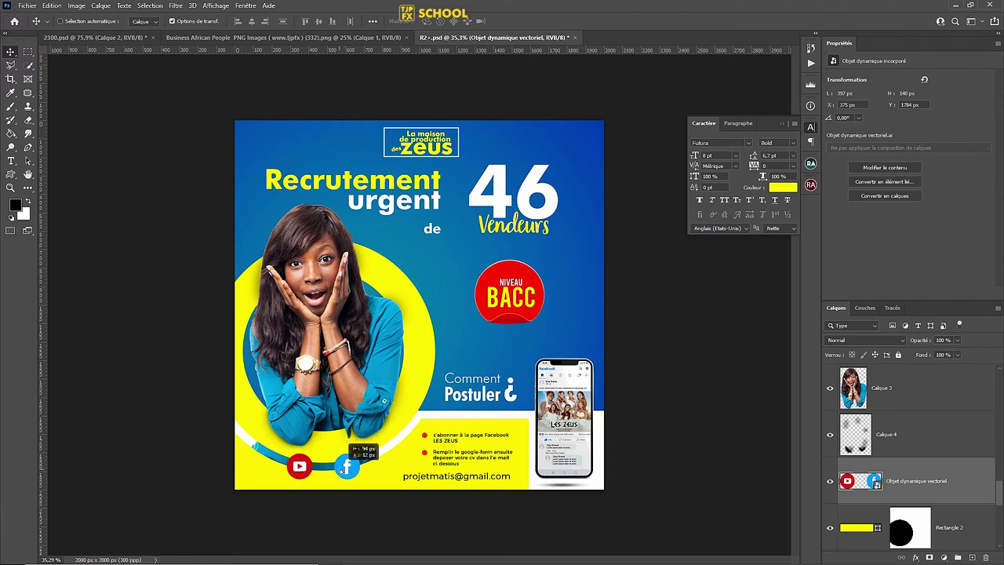
mouse_move(342, 470)
left_mouse_down()
mouse_move(326, 454)
mouse_move(338, 487)
left_mouse_up()
key("ctrl+0")
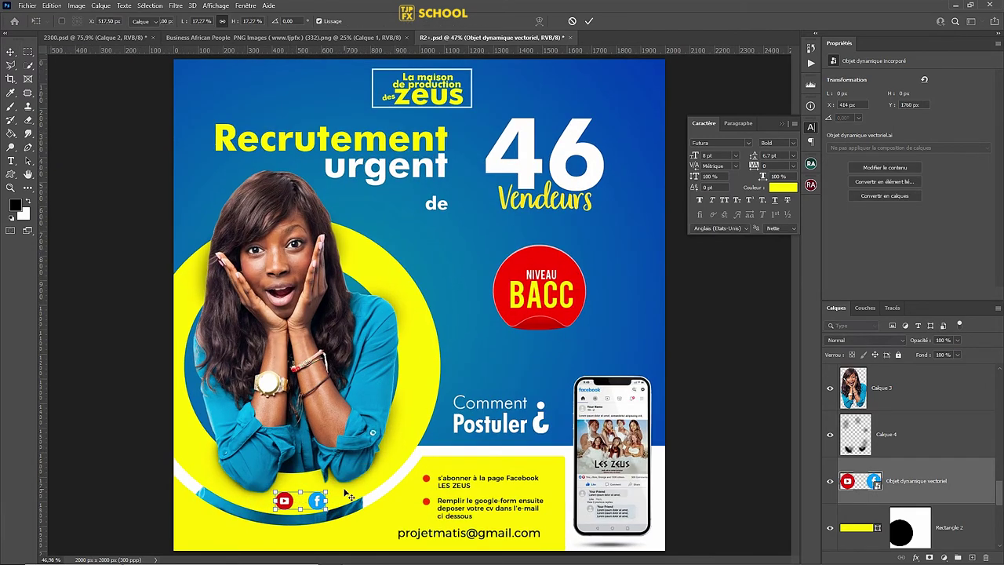
scroll(290, 501, "up", 2)
scroll(290, 500, "up", 2)
mouse_move(415, 393)
left_mouse_down()
mouse_move(399, 386)
mouse_move(406, 369)
left_mouse_up()
key("ctrl+t")
key("Return")
Add a new empty layer, Calque 8, above the Calque 3 portrait layer.
scroll(422, 401, "down", 3)
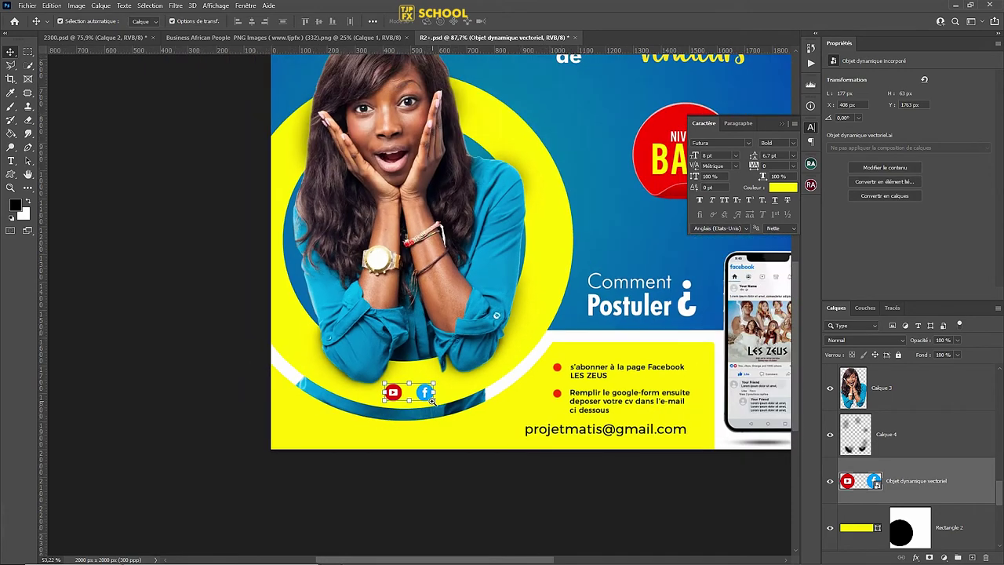
scroll(423, 400, "down", 3)
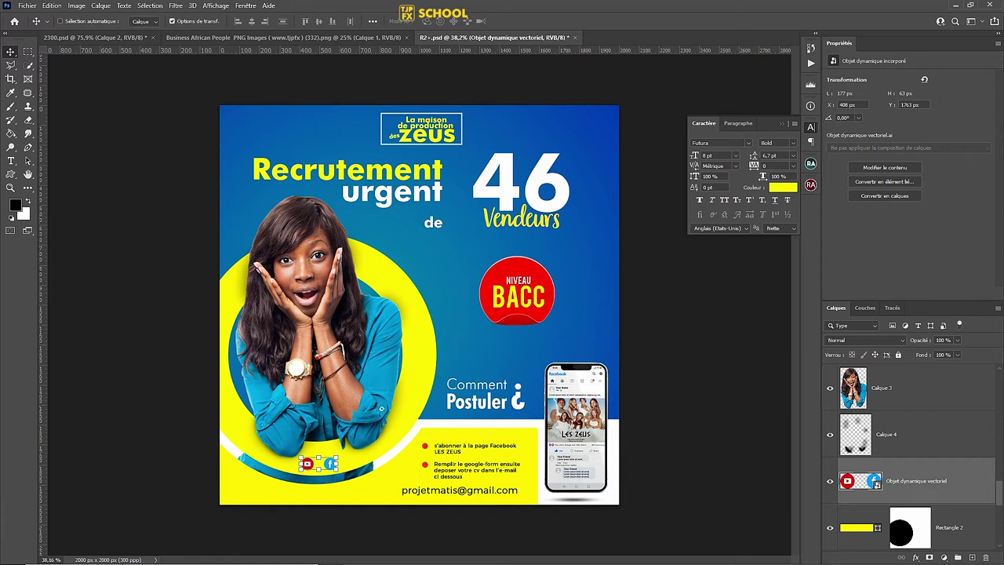
left_click(320, 265)
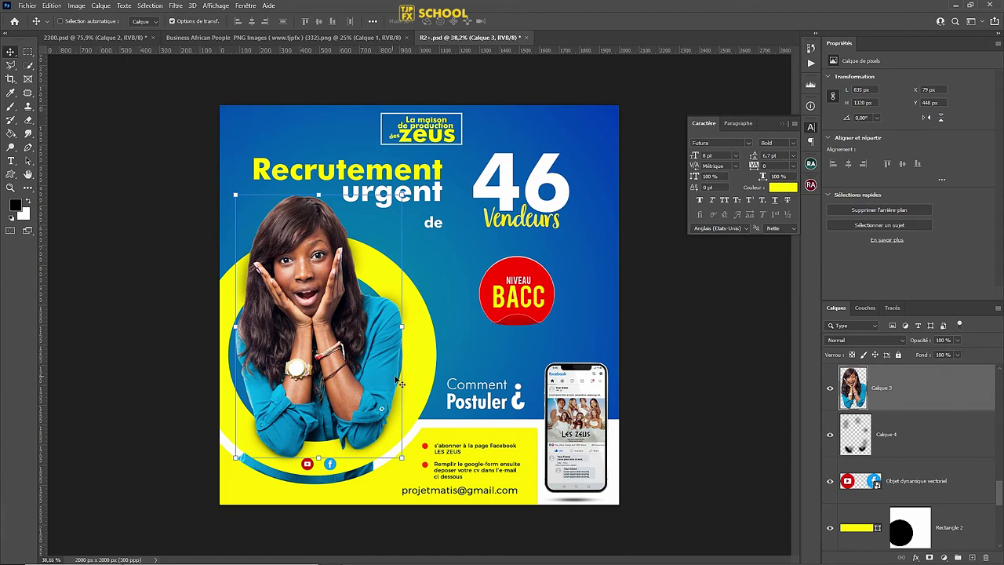
left_click(971, 557)
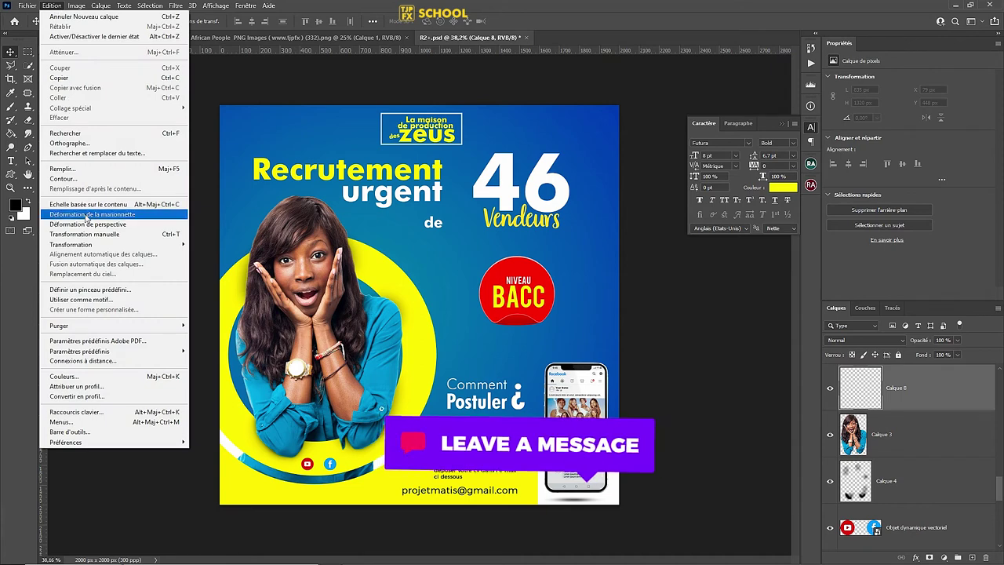
Fill Calque 8 with 50% gray.
left_click(93, 170)
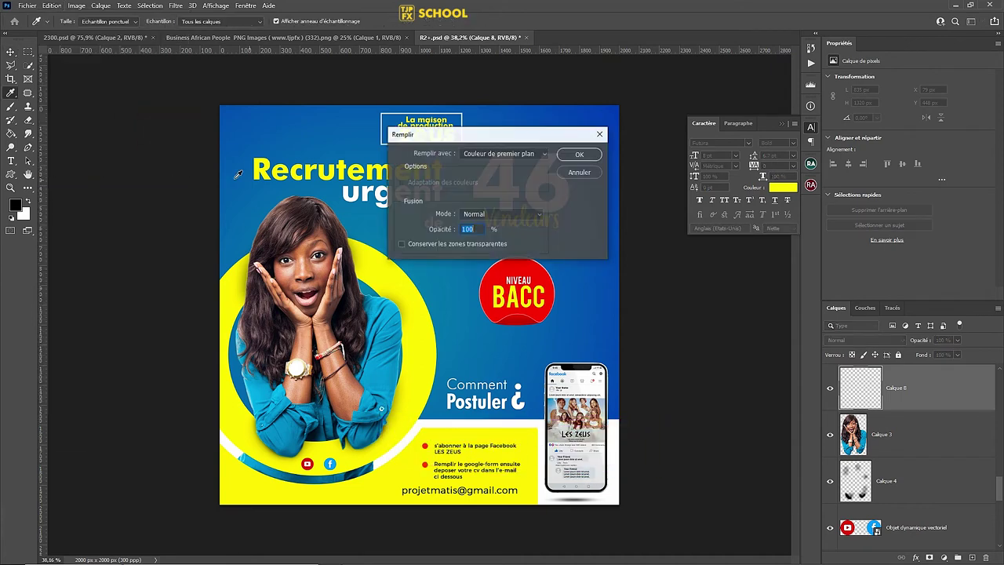
left_click(522, 156)
left_click(504, 241)
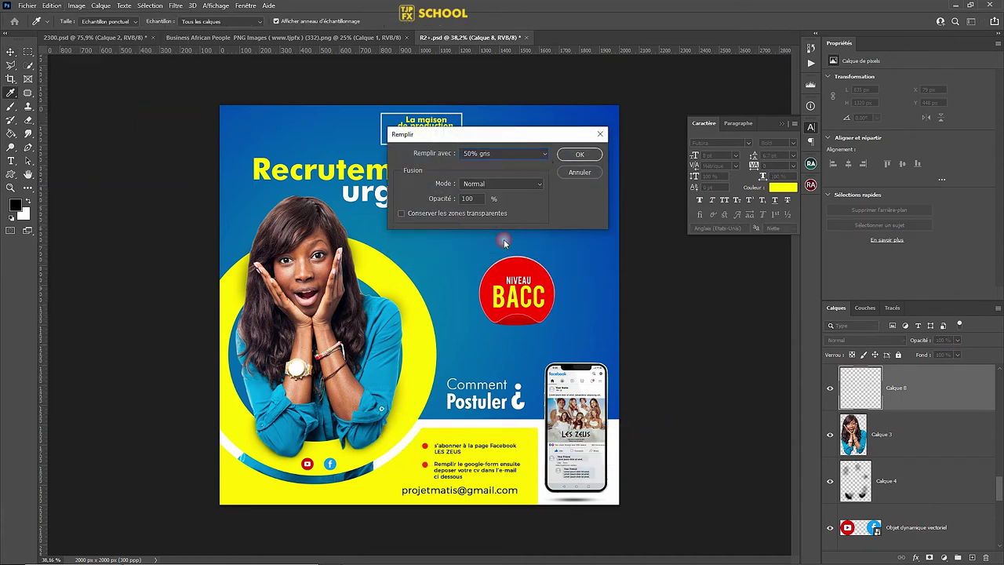
left_click(580, 155)
key("v")
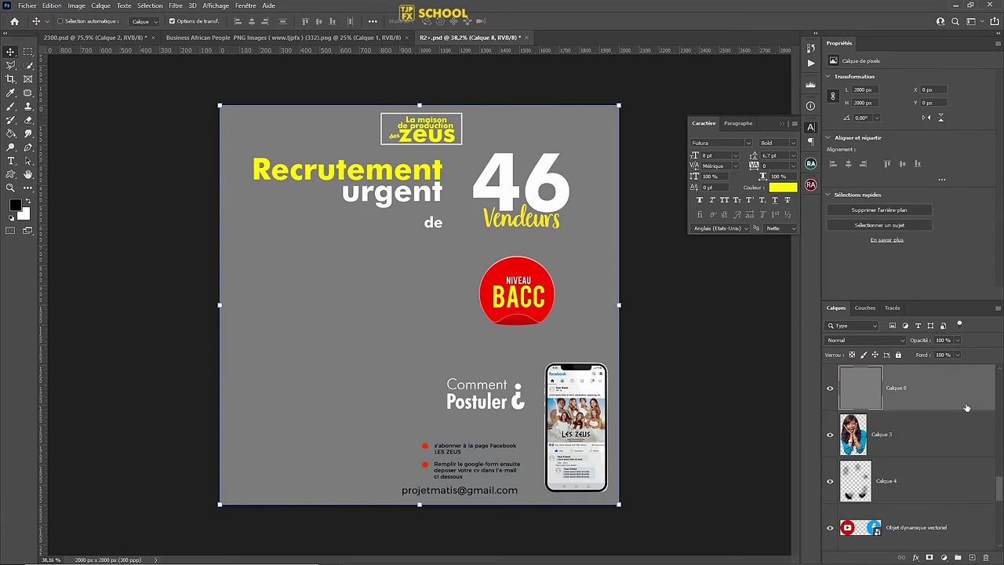
Clip the gray layer to the portrait and set its blend mode to Lumière tamisée.
right_click(974, 406)
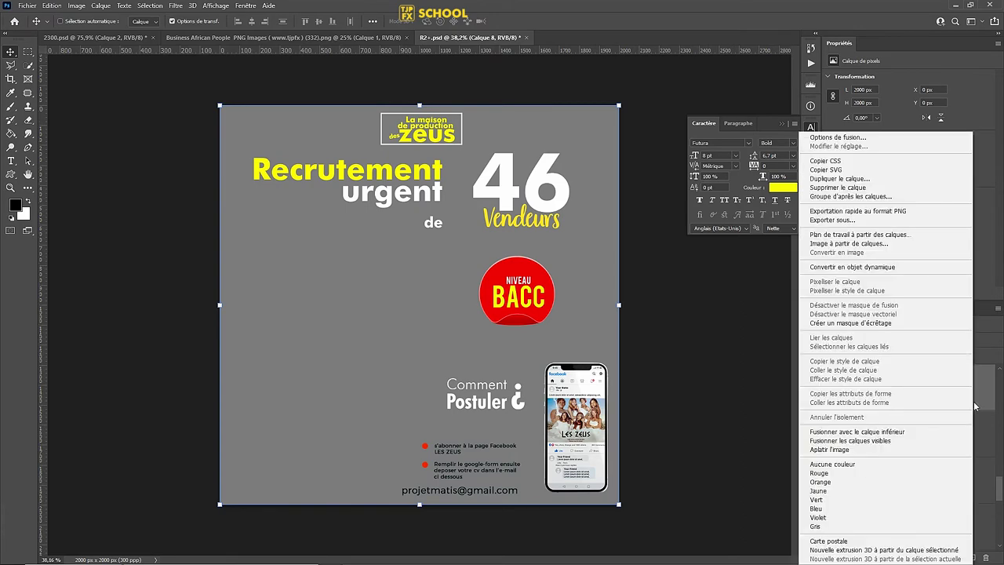
left_click(897, 322)
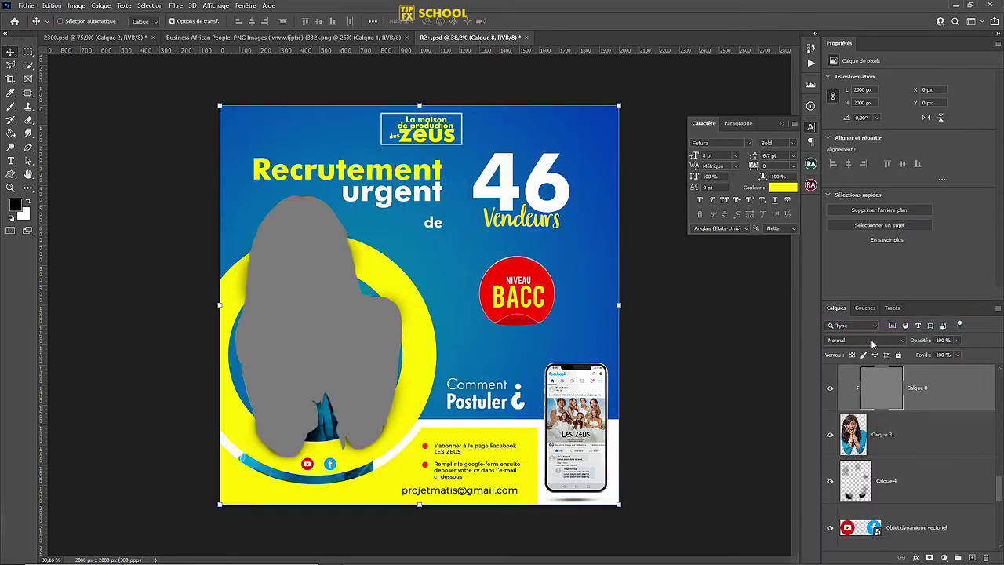
left_click(872, 342)
left_click(862, 443)
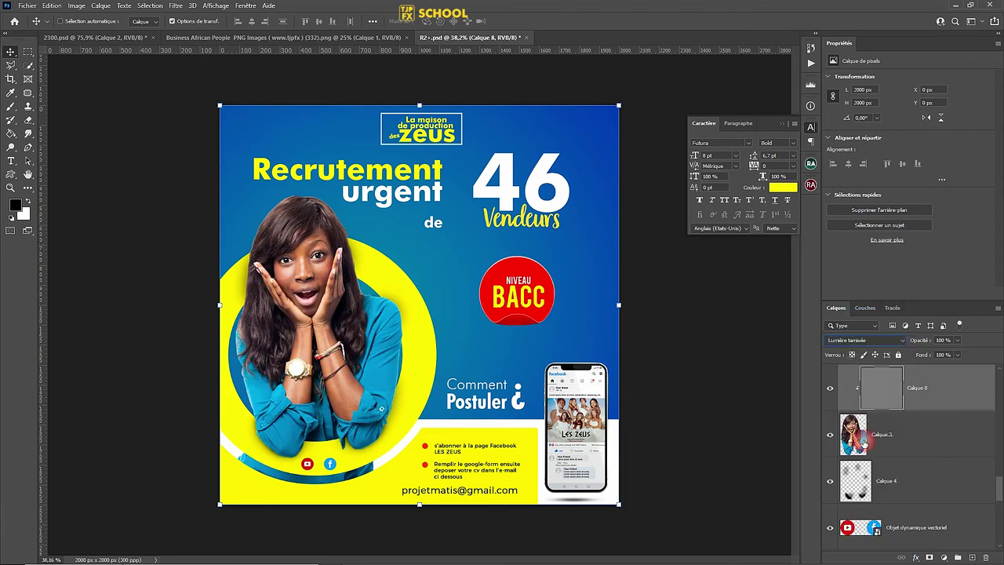
left_click(831, 388)
scroll(310, 298, "up", 2)
scroll(341, 298, "up", 3)
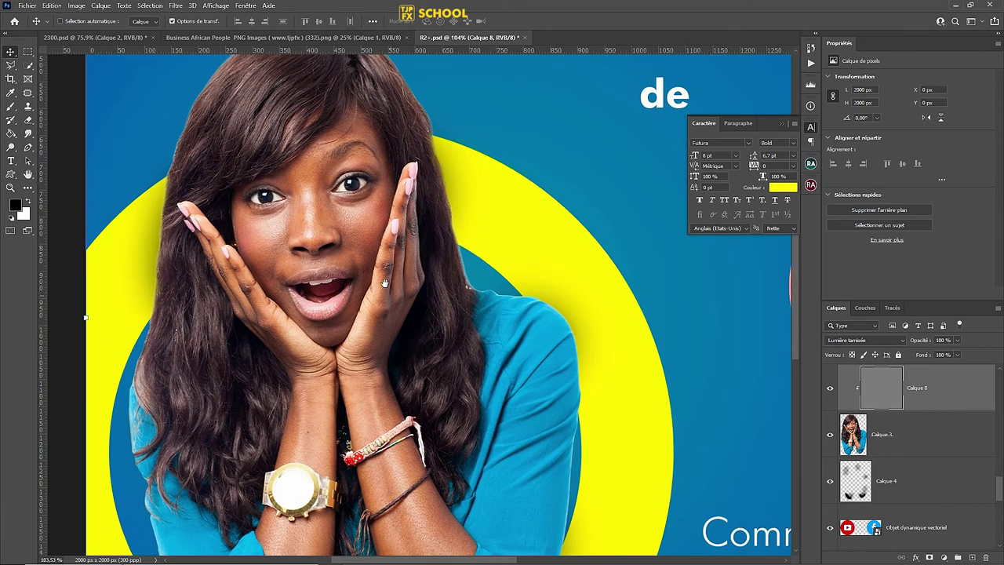
Pick the Dodge/Burn toning tool and paint over the left side of the woman's hair.
left_click_drag(383, 295, 375, 257)
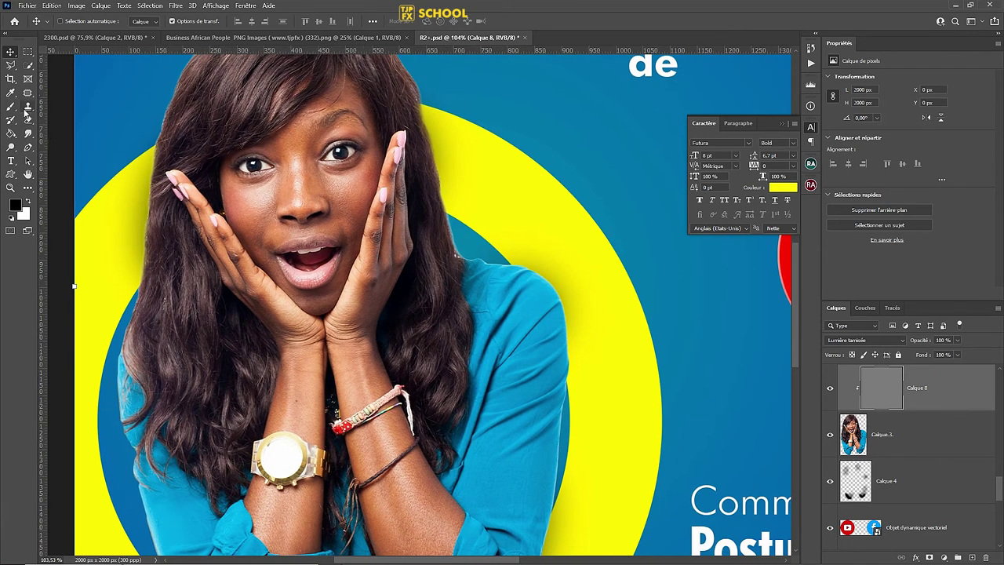
left_click(11, 147)
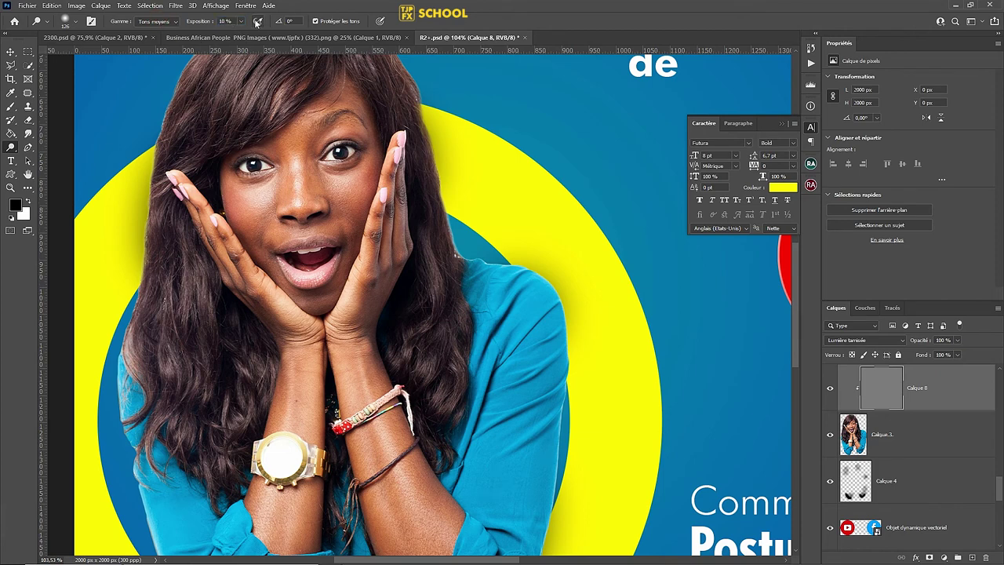
scroll(432, 306, "down", 2)
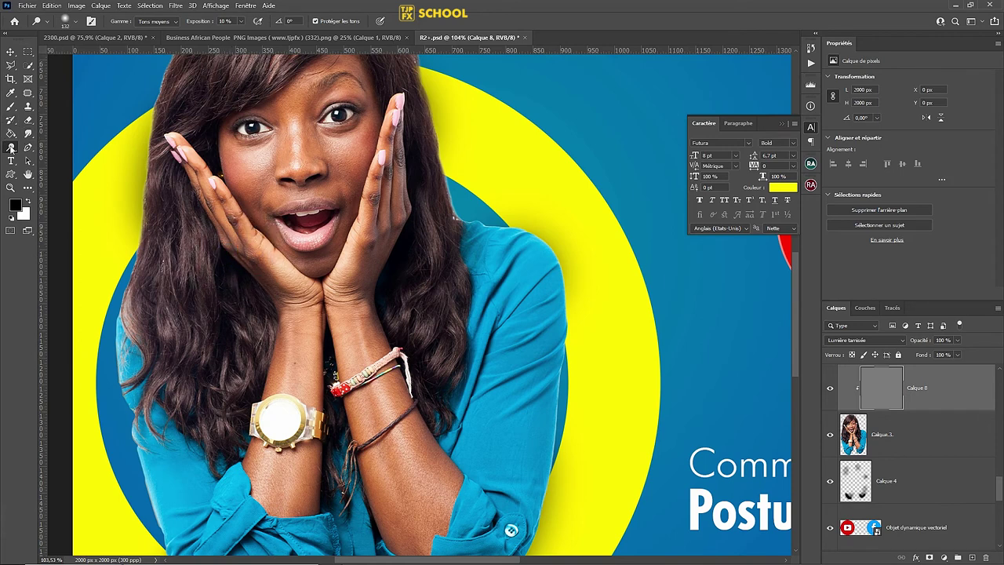
right_click(11, 147)
left_click(51, 155)
scroll(272, 201, "down", 2)
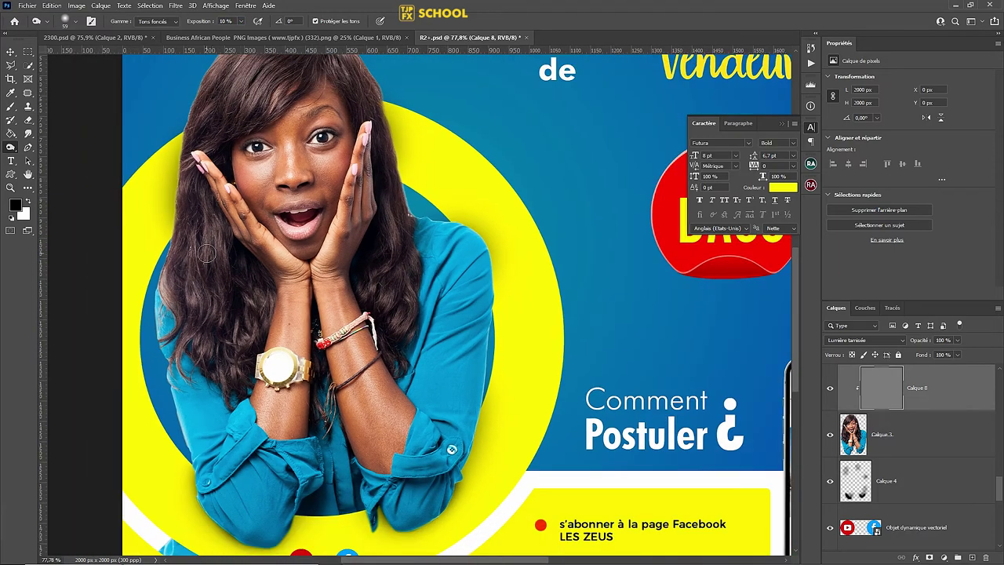
left_click_drag(189, 187, 227, 329)
Limit toning to Midtones, show Calque 8 again, and lighten the lower hair.
left_click_drag(324, 170, 365, 240)
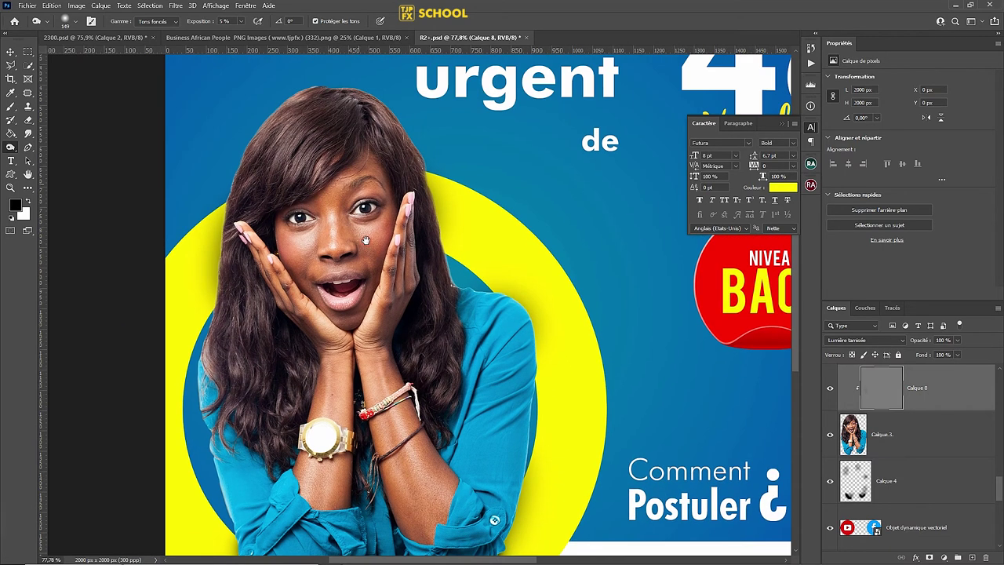
left_click(161, 22)
left_click(161, 39)
left_click(244, 200)
left_click(830, 388)
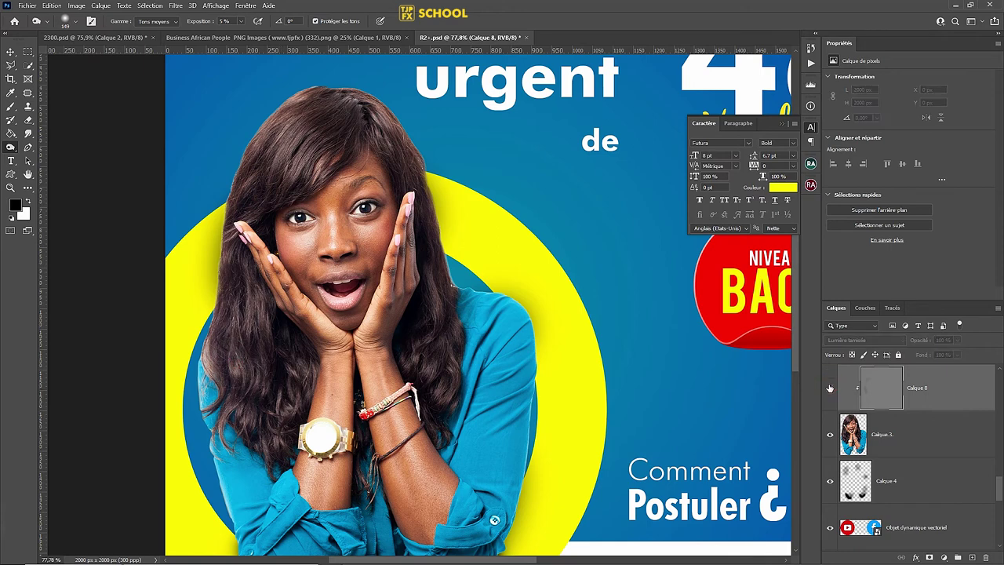
left_click_drag(228, 290, 225, 437)
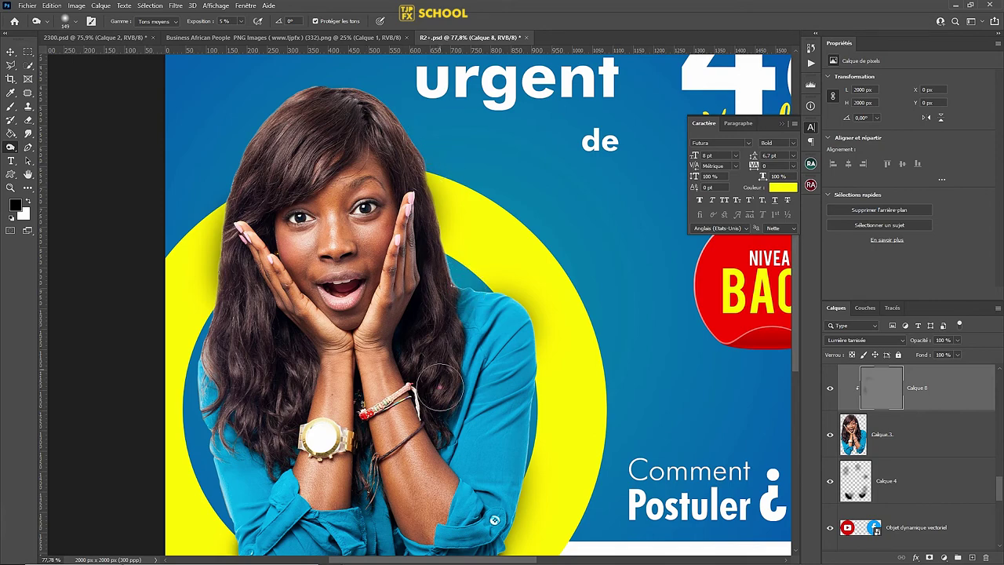
scroll(392, 356, "down", 5)
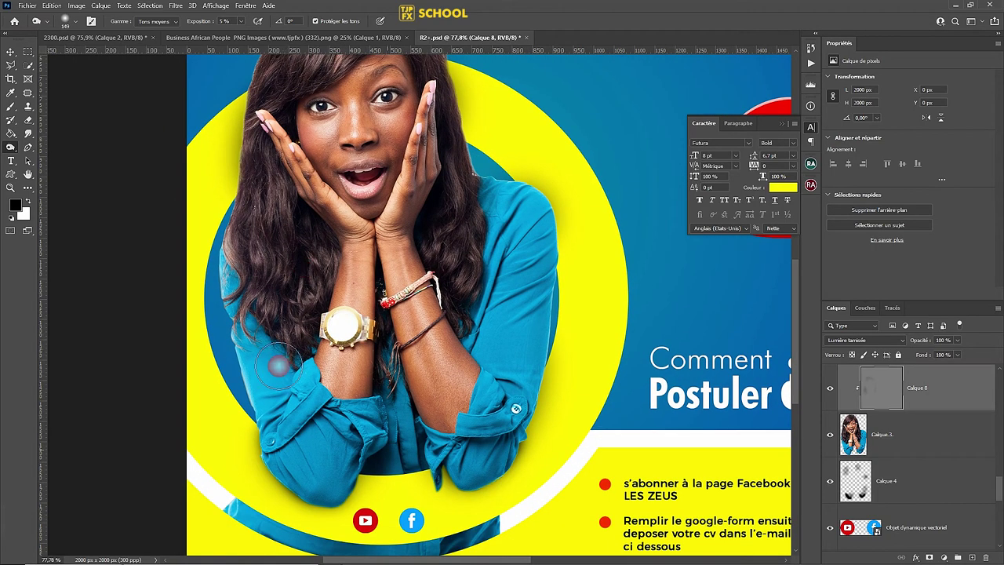
scroll(409, 335, "down", 3)
left_click_drag(409, 336, 375, 485)
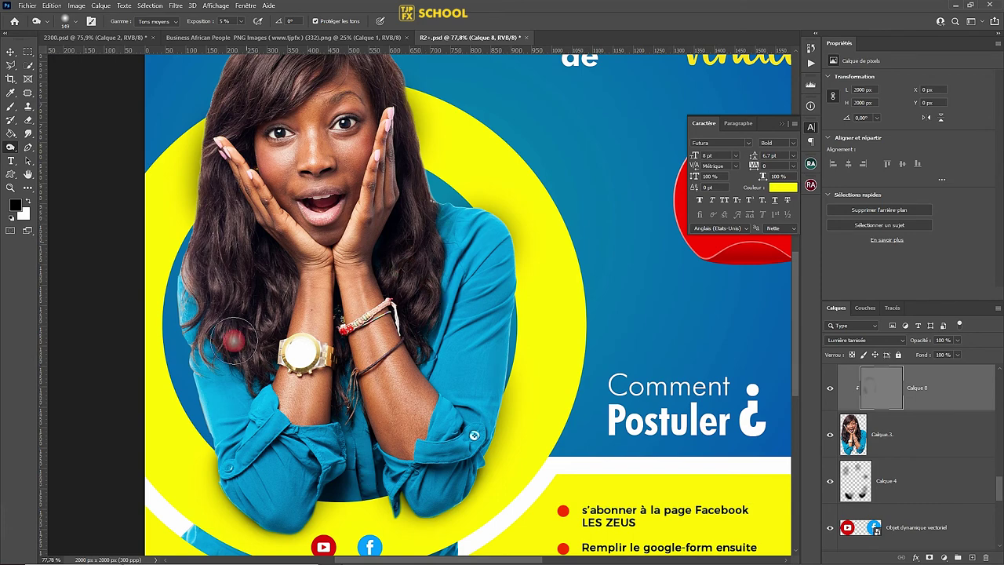
Set the Dodge exposure to 50% and pan around the portrait to review the hair.
scroll(251, 345, "up", 1)
scroll(318, 353, "up", 1)
scroll(302, 247, "up", 1)
type("50")
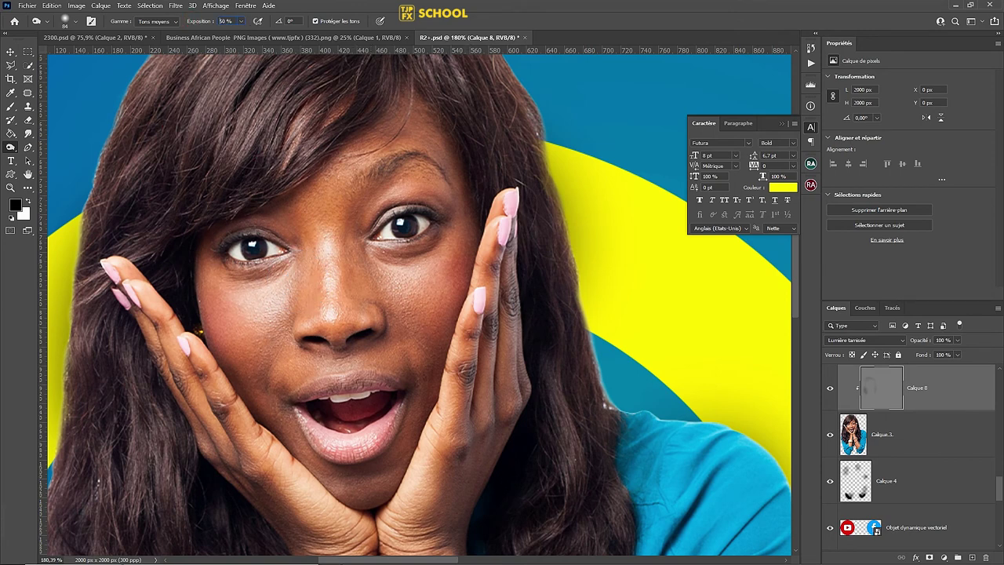
key("Return")
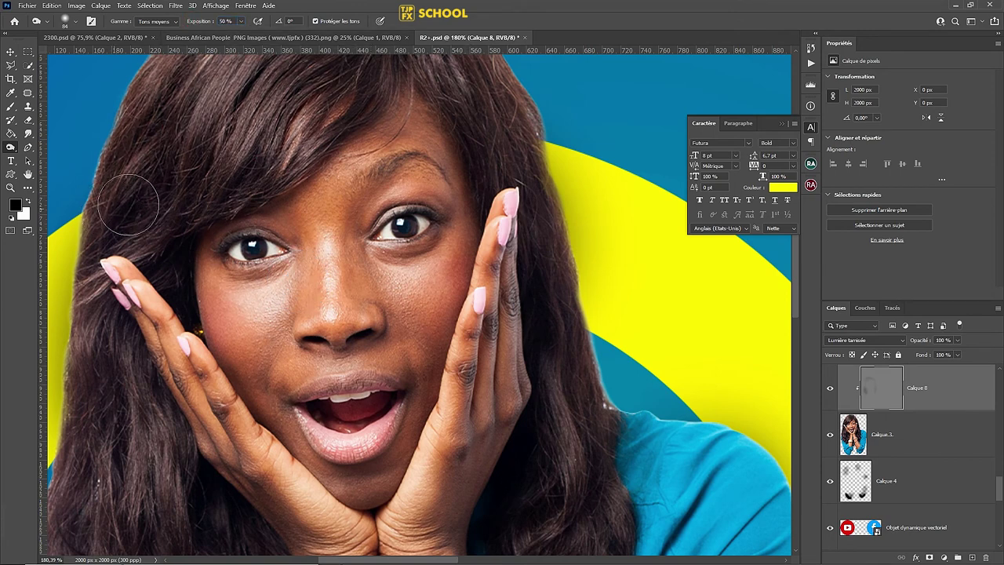
scroll(162, 216, "down", 3)
scroll(162, 215, "left", 2)
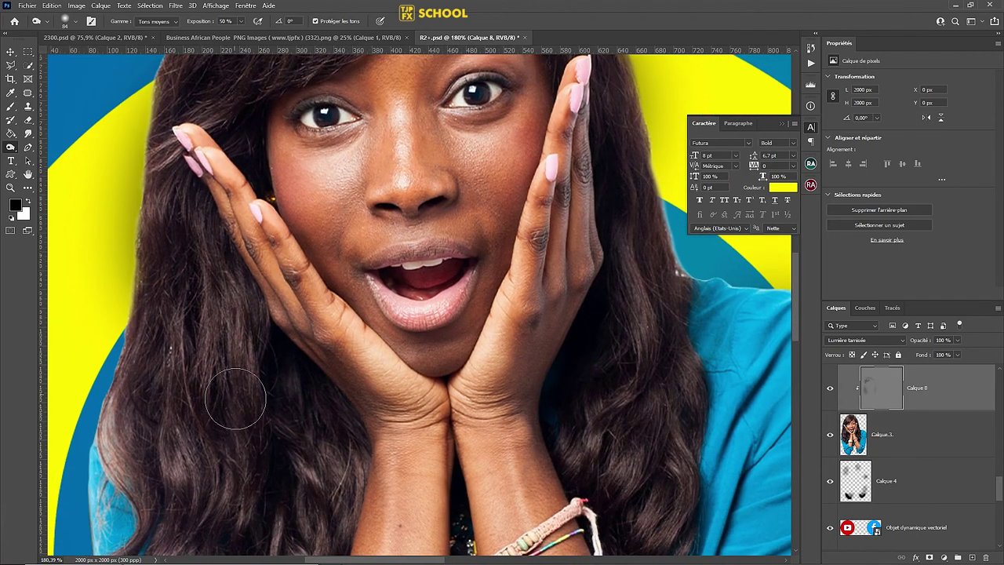
scroll(236, 398, "down", 4)
scroll(236, 399, "left", 1)
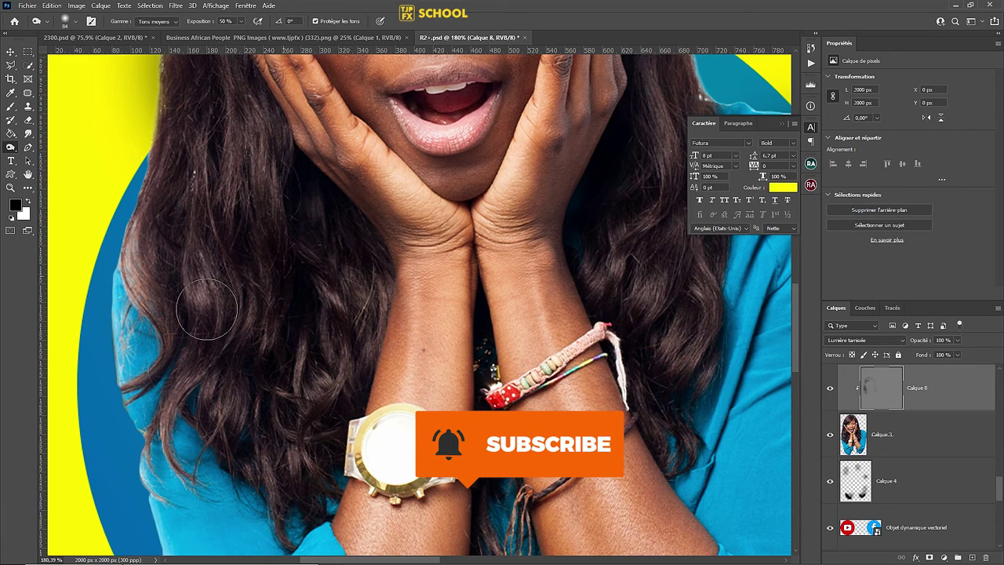
scroll(206, 308, "right", 4)
scroll(207, 308, "up", 1)
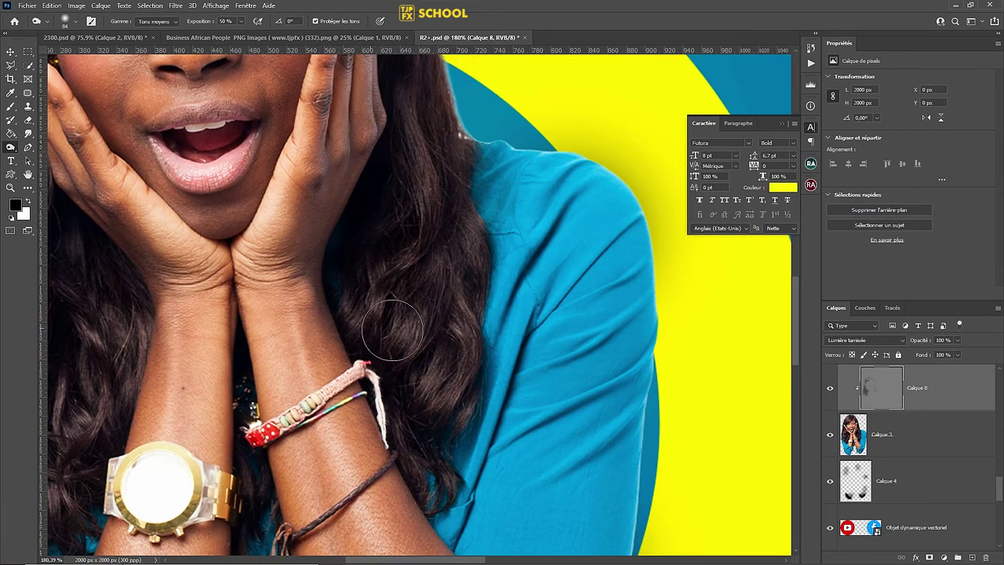
scroll(447, 353, "up", 5)
scroll(447, 353, "left", 1)
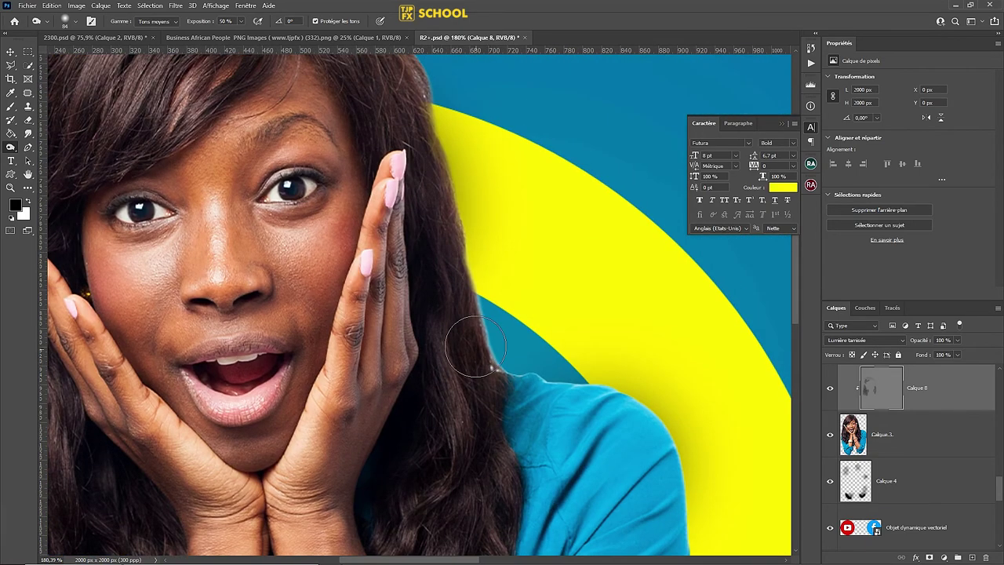
scroll(474, 345, "up", 5)
scroll(475, 345, "left", 1)
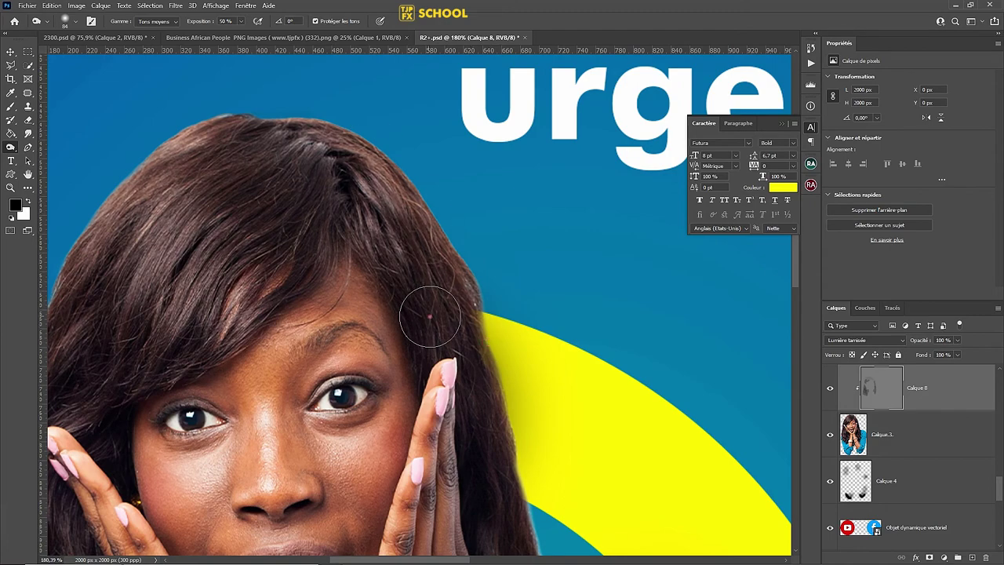
scroll(430, 316, "up", 1)
scroll(430, 316, "left", 2)
scroll(316, 225, "down", 2)
scroll(317, 225, "left", 1)
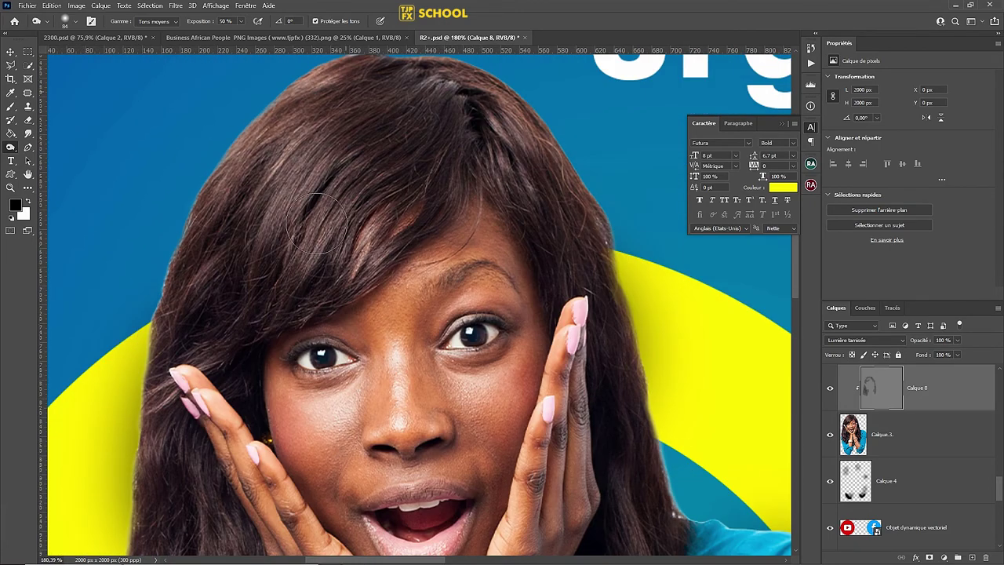
scroll(144, 187, "down", 2)
Dodge the highlights in the woman's eyes on Calque 8.
scroll(331, 222, "up", 4)
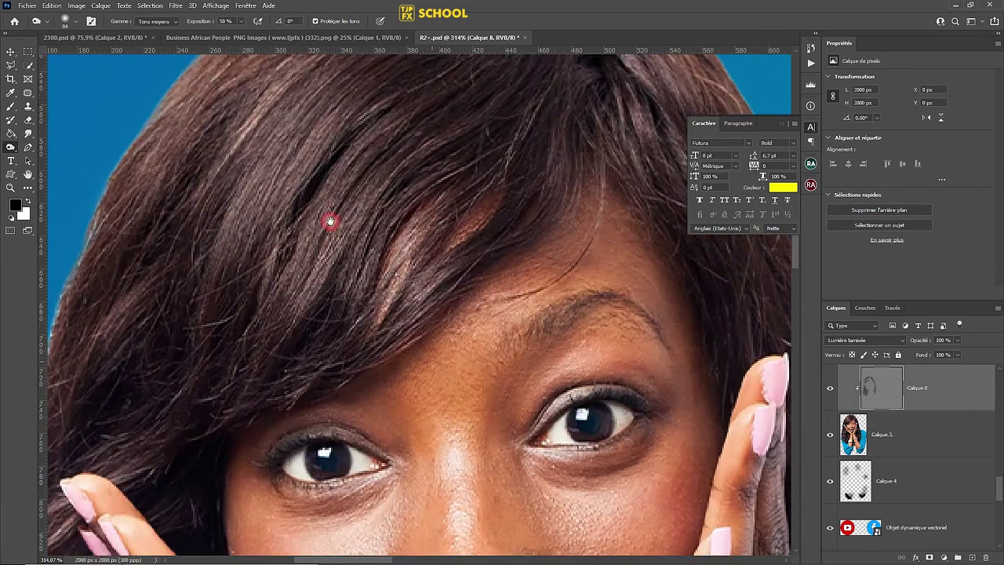
scroll(330, 222, "down", 5)
scroll(330, 221, "right", 2)
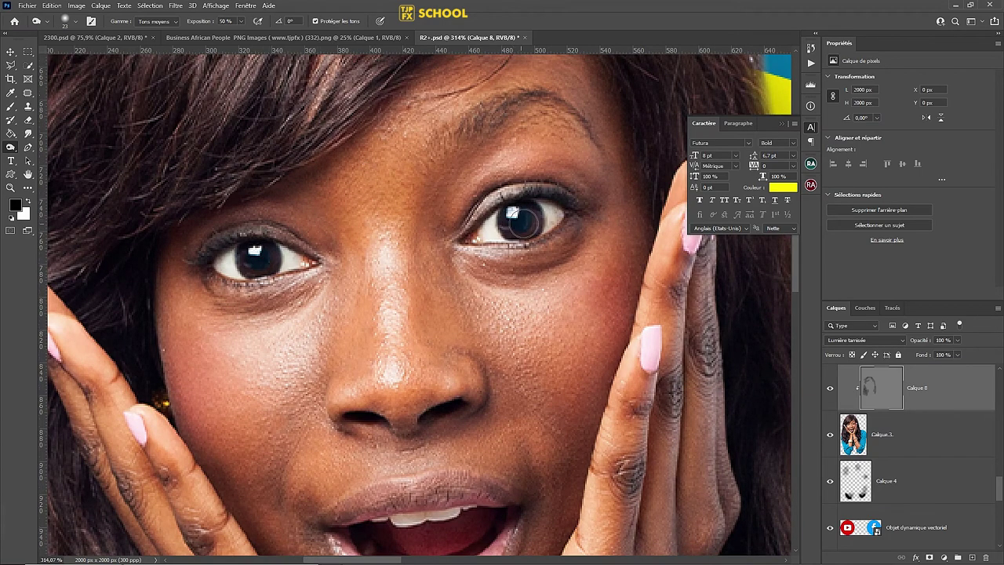
left_click_drag(494, 220, 495, 231)
scroll(309, 235, "down", 4)
scroll(313, 210, "down", 1)
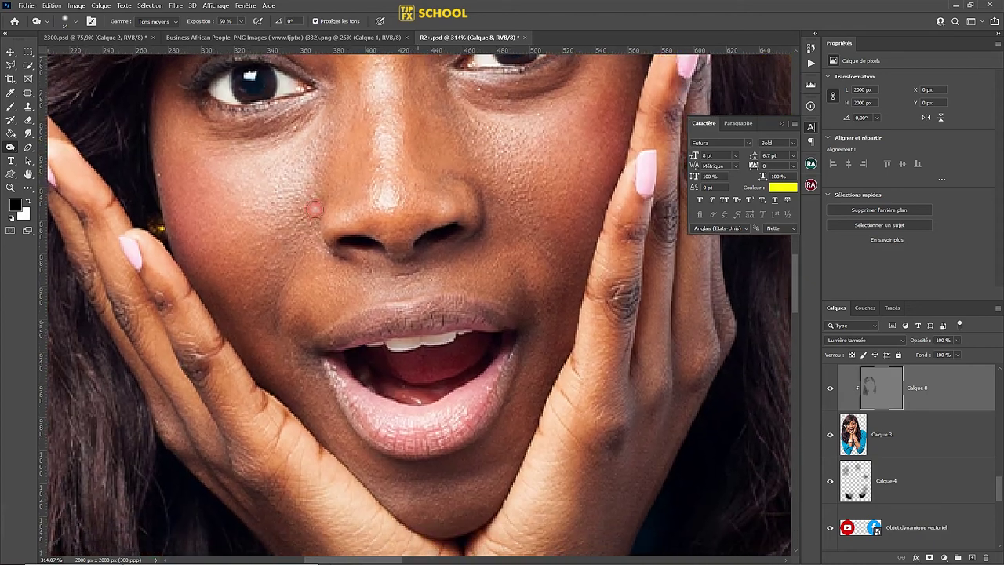
Dodge the upper lip and cheeks, resizing the brush to 28 and 43.
right_click(415, 370, "alt")
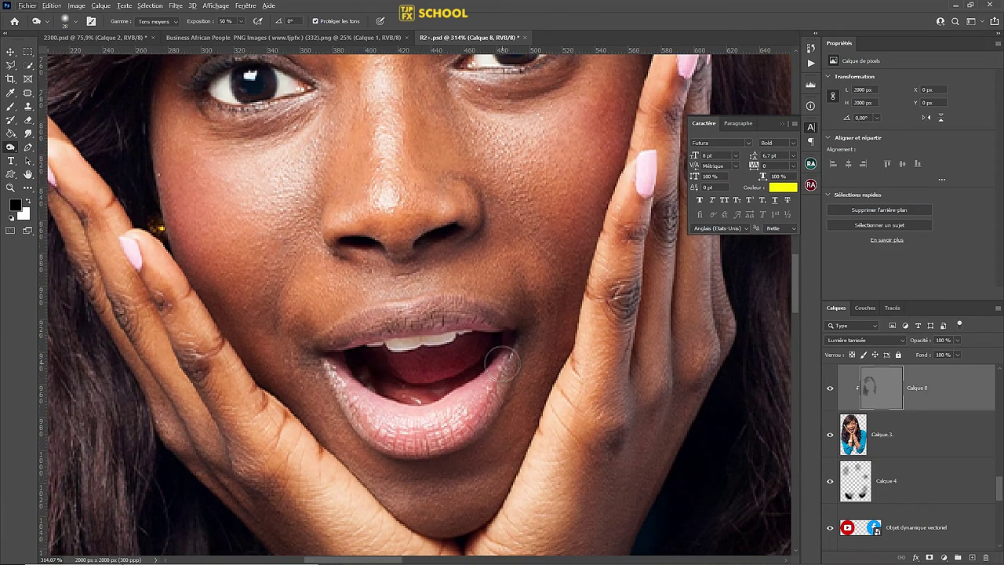
right_click(353, 324, "alt")
scroll(353, 324, "up", 3)
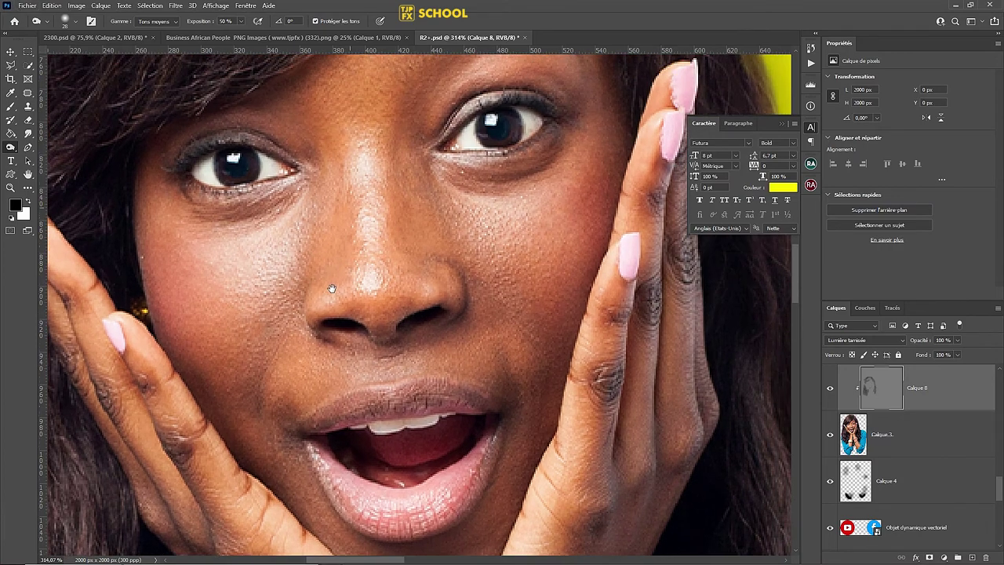
right_click(348, 228, "alt")
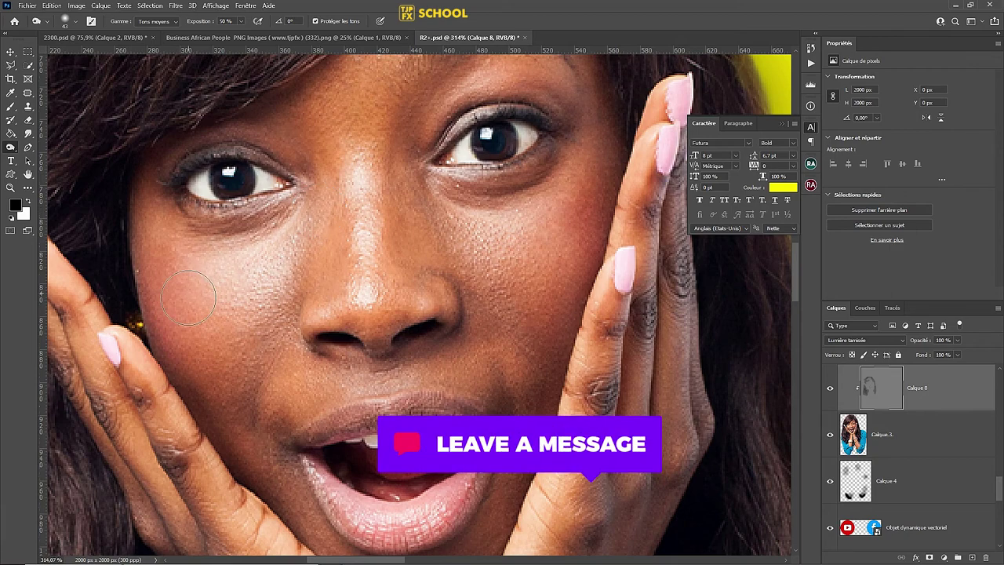
right_click(571, 225, "alt")
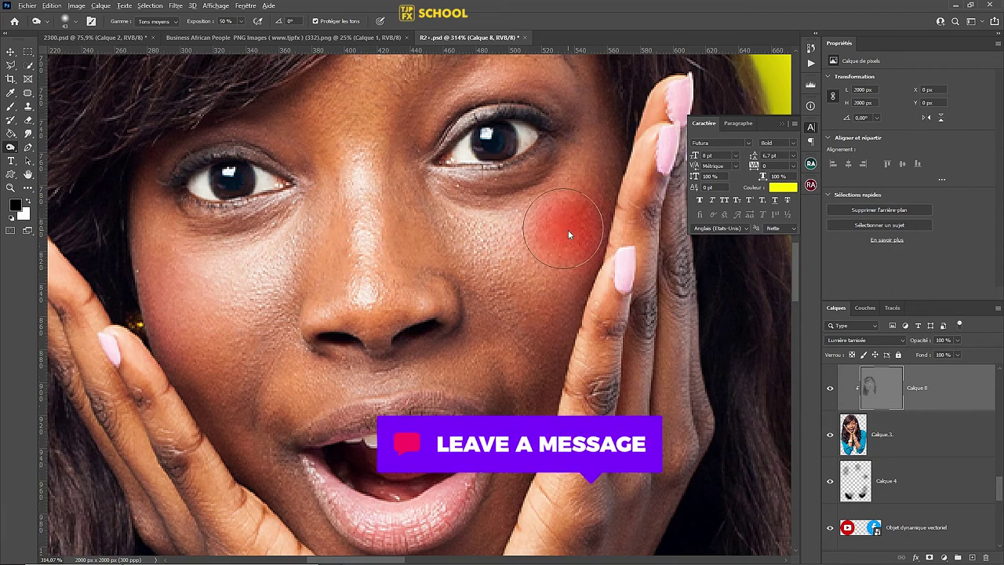
scroll(571, 228, "down", 3)
right_click(567, 238, "alt")
right_click(594, 284, "alt")
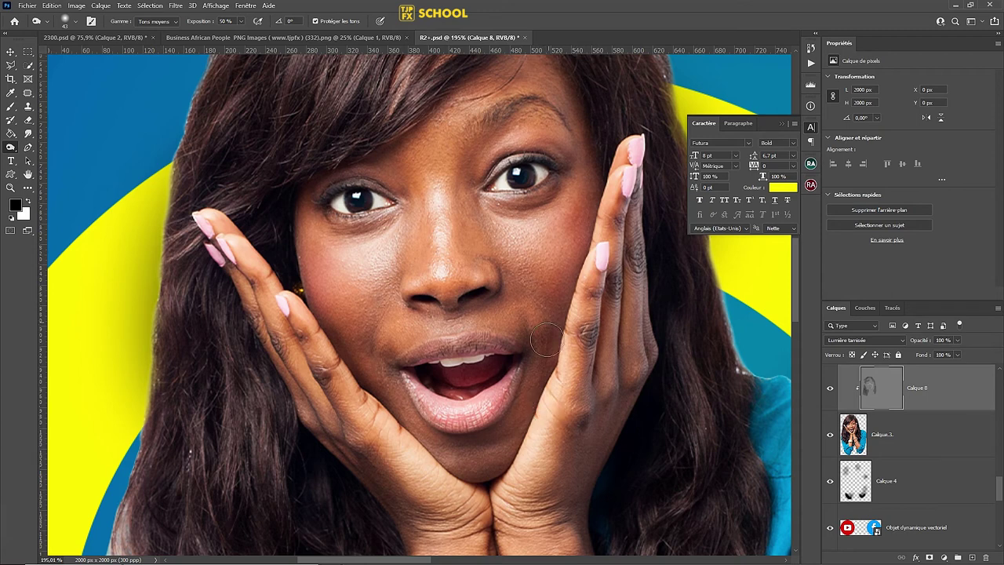
Dodge the forearms and elbows, switching brush sizes between 68, 40, 84 and 55.
right_click(366, 298, "alt")
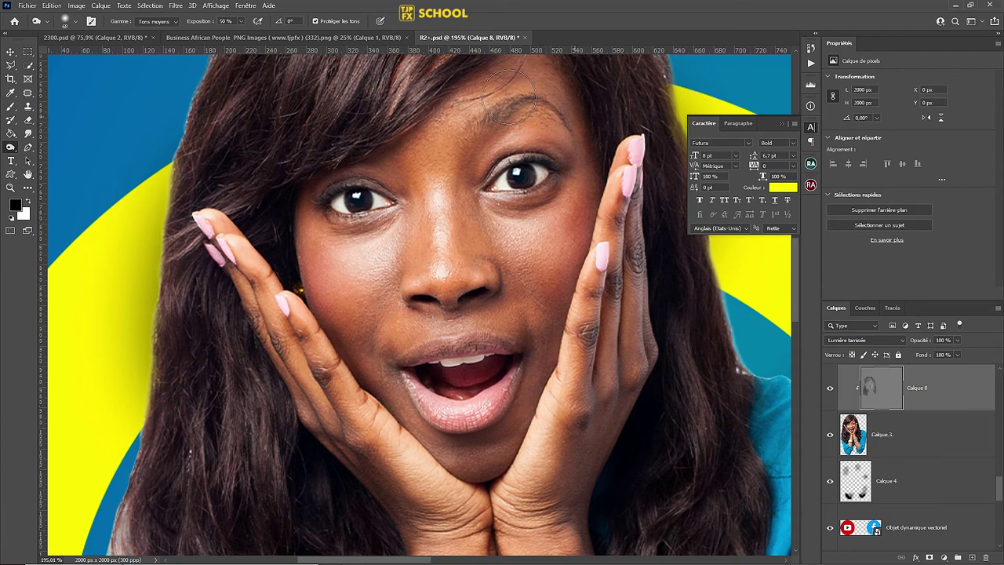
scroll(487, 107, "down", 3)
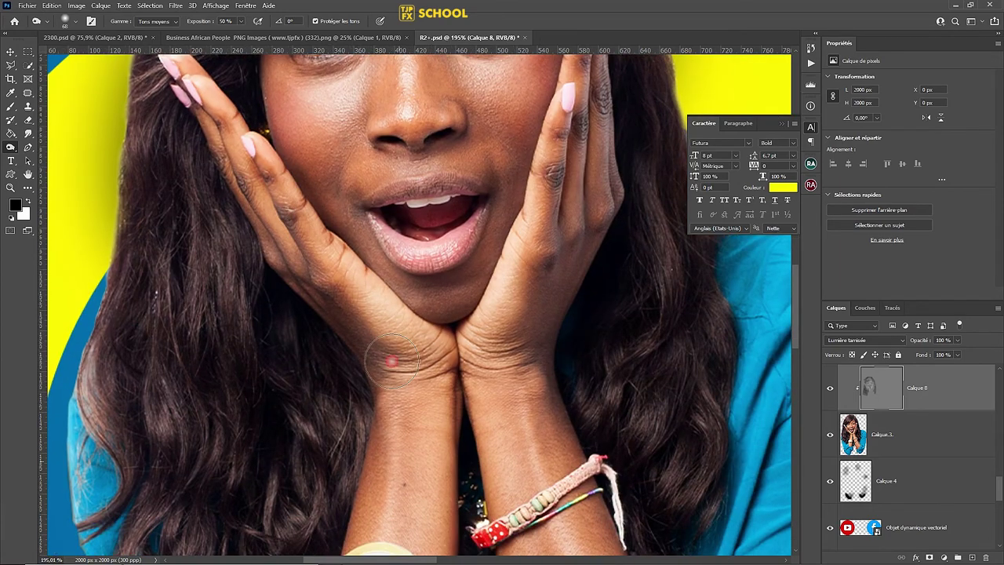
scroll(384, 357, "down", 2)
scroll(371, 358, "down", 3)
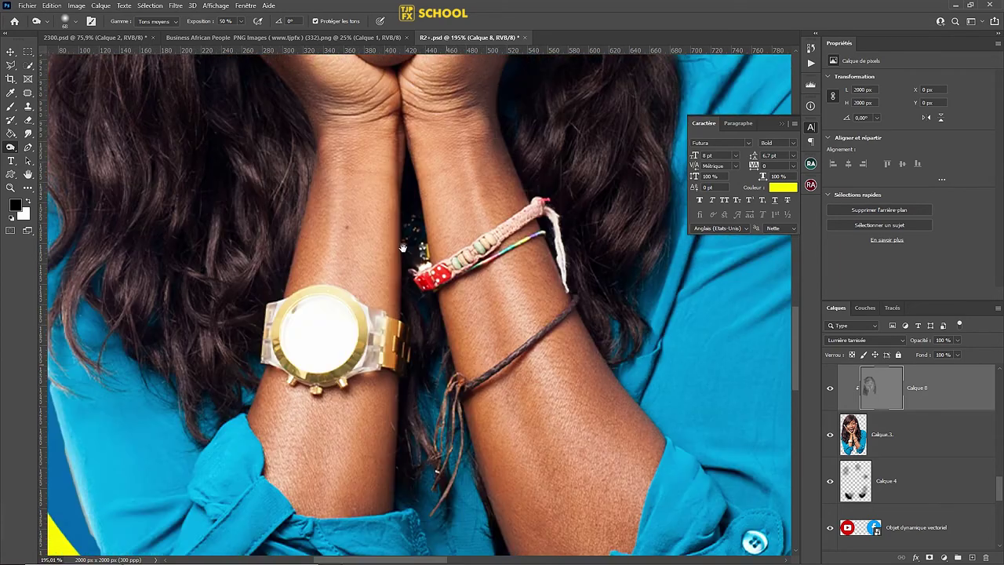
right_click(467, 275, "alt")
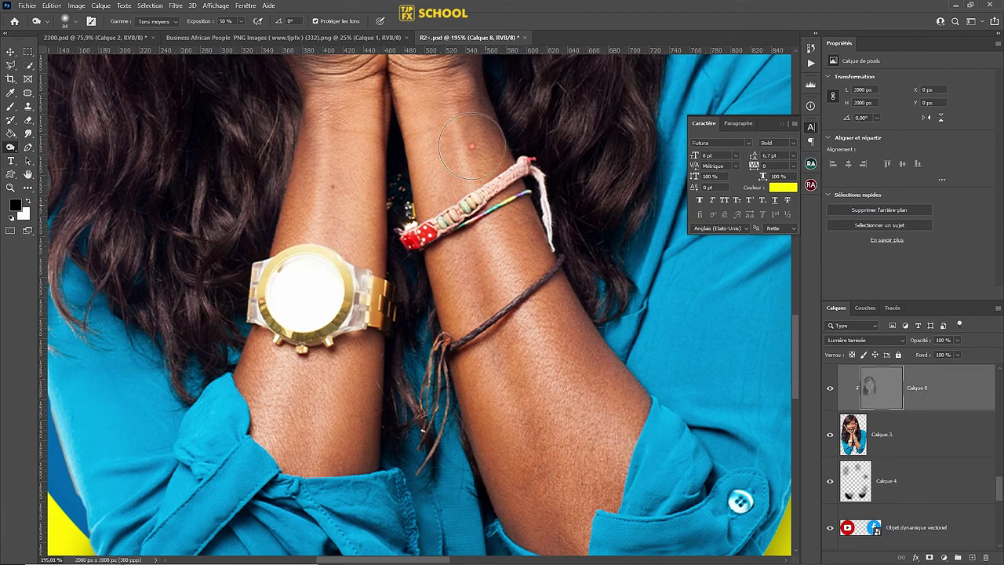
right_click(506, 284, "alt")
scroll(526, 486, "down", 2)
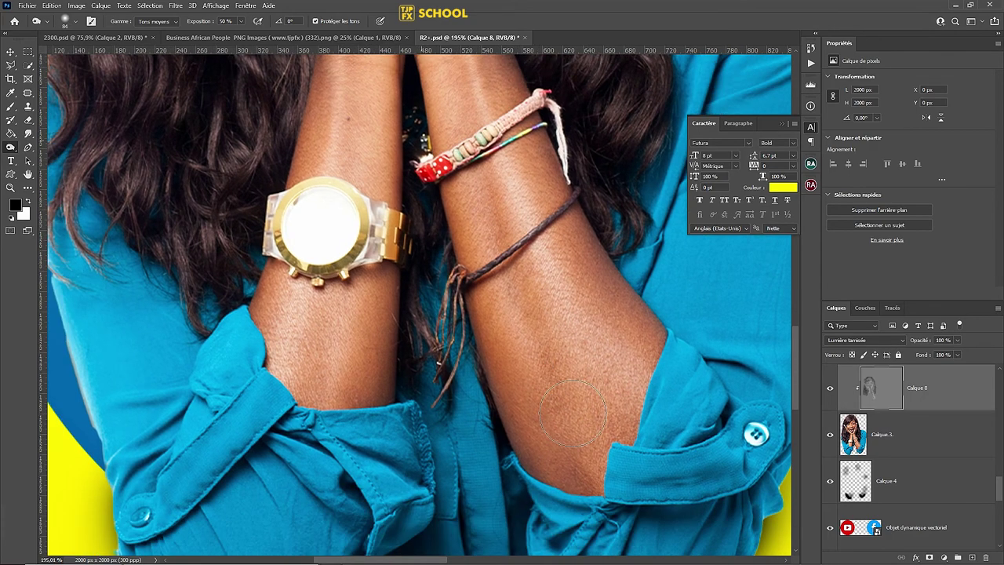
right_click(348, 214, "alt")
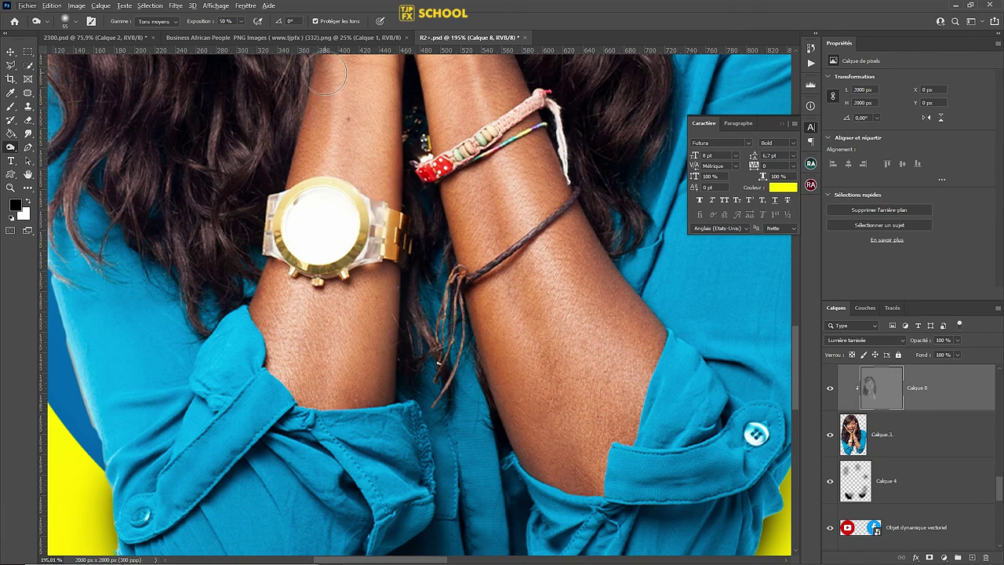
scroll(329, 298, "down", 2)
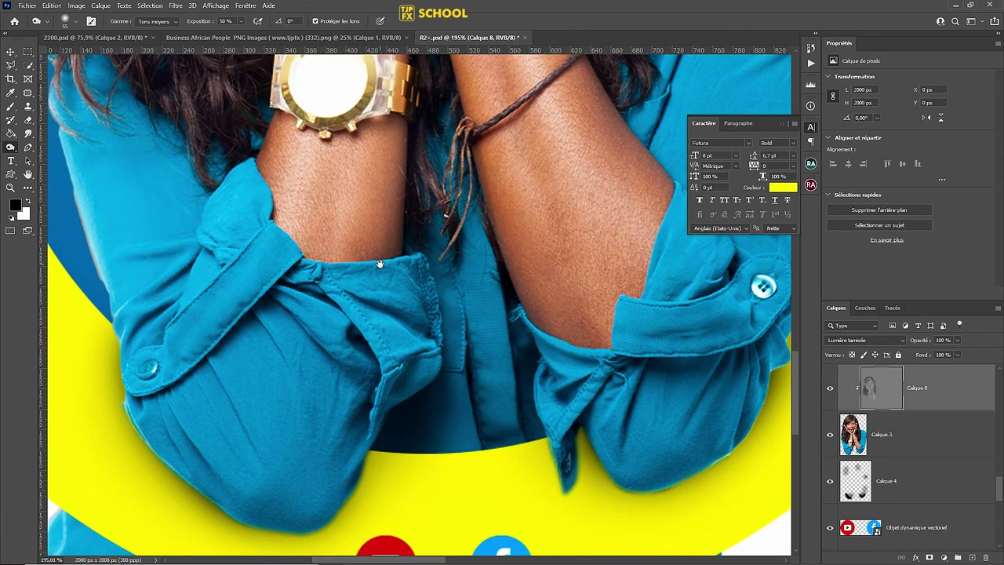
scroll(393, 321, "down", 2)
scroll(428, 337, "down", 2)
scroll(428, 338, "up", 3)
scroll(451, 316, "up", 3)
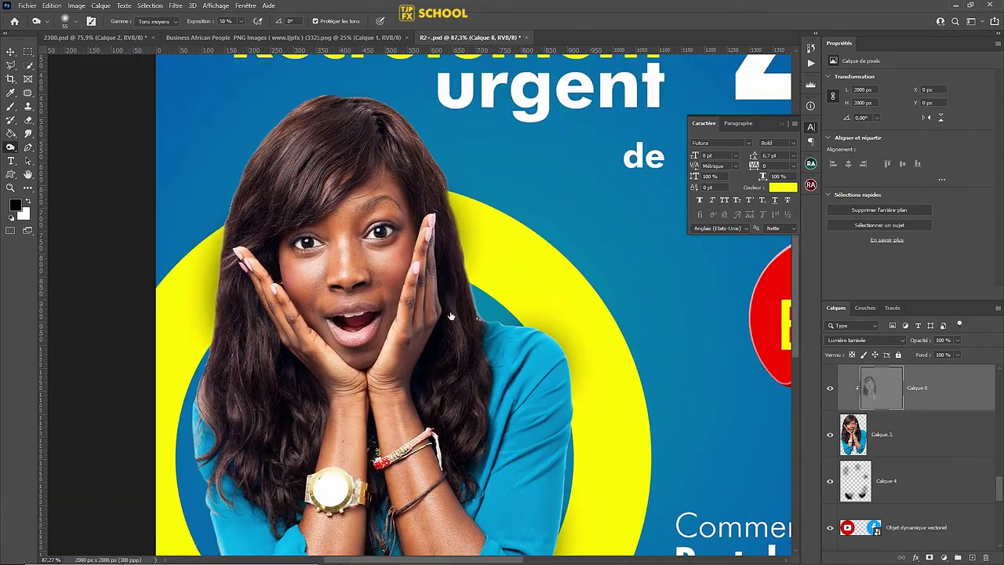
Compare the retouch with Calque 8 hidden and shown, then save the document.
left_click(830, 390)
left_click(829, 390, "alt")
left_click(828, 390, "alt")
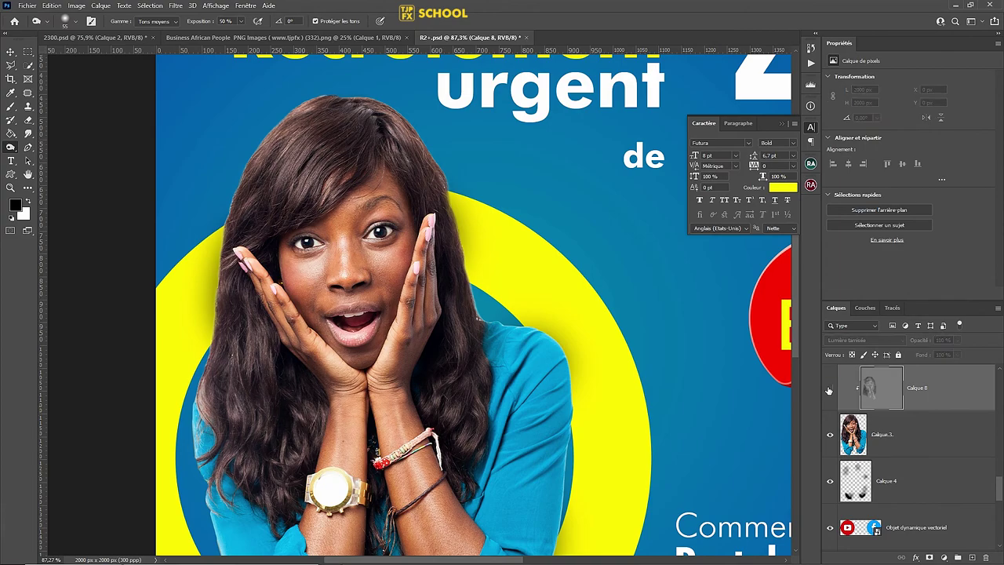
left_click(829, 390)
key("ctrl+s")
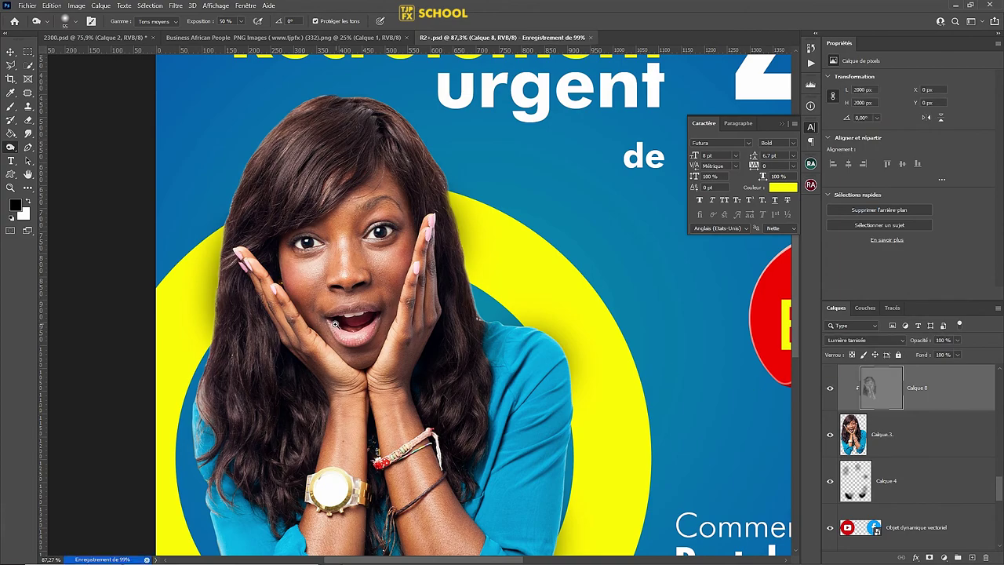
Move the word 'de' up closer to 'urgent' and reselect Calque 8.
scroll(367, 321, "up", 2)
scroll(367, 322, "down", 2)
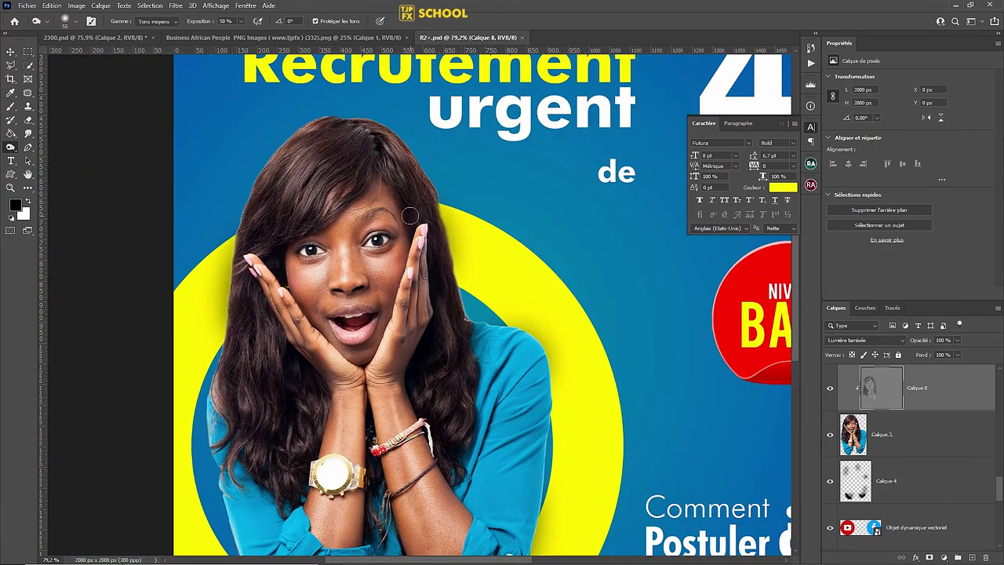
scroll(410, 220, "down", 3)
scroll(413, 231, "up", 1)
key("v")
scroll(423, 193, "up", 1)
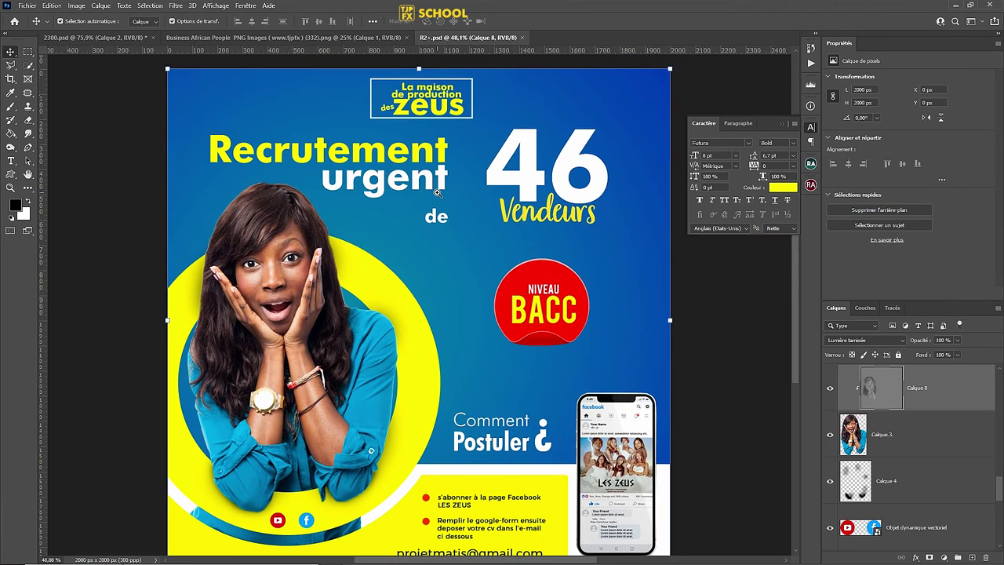
left_click(433, 216)
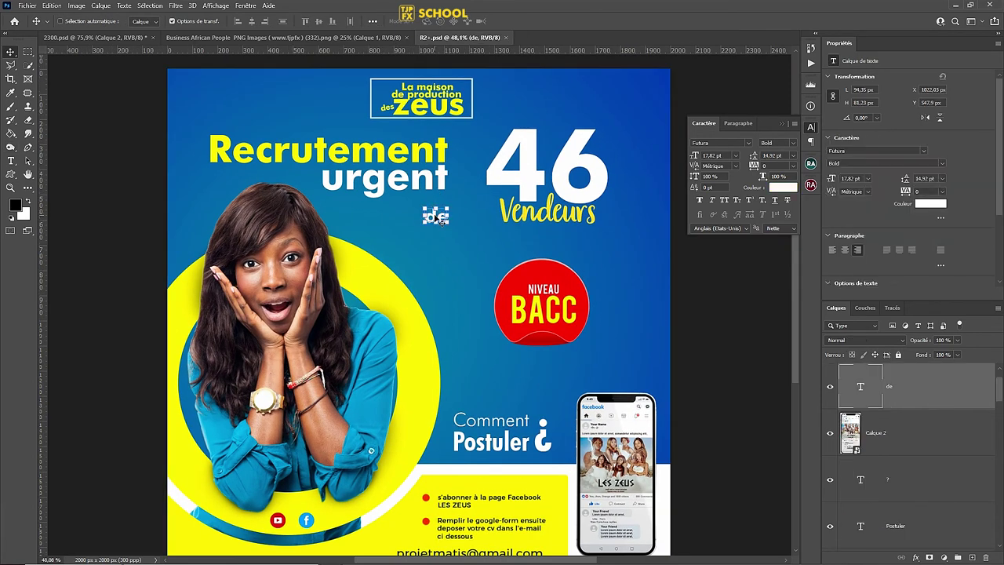
left_click_drag(440, 220, 436, 206)
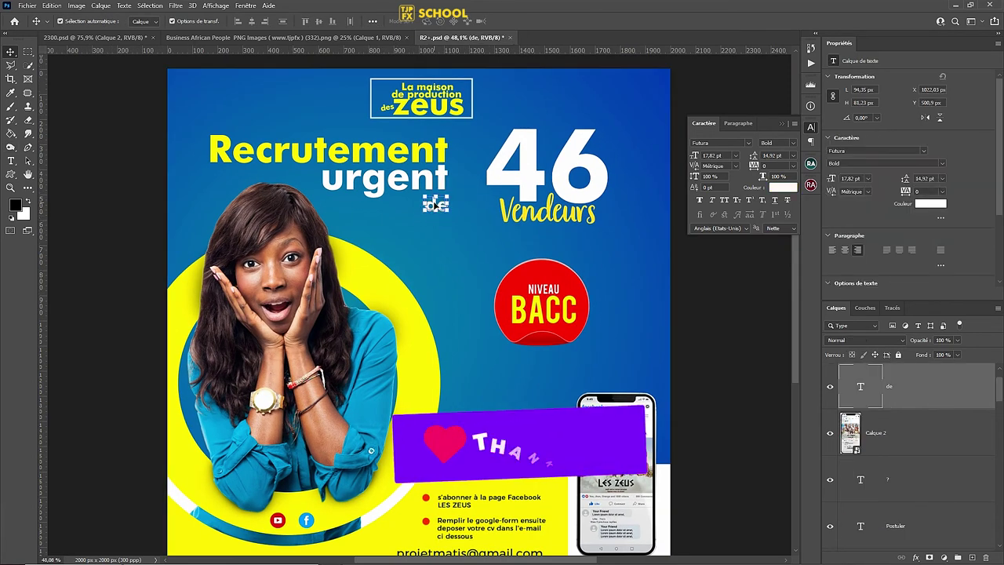
scroll(923, 439, "down", 3)
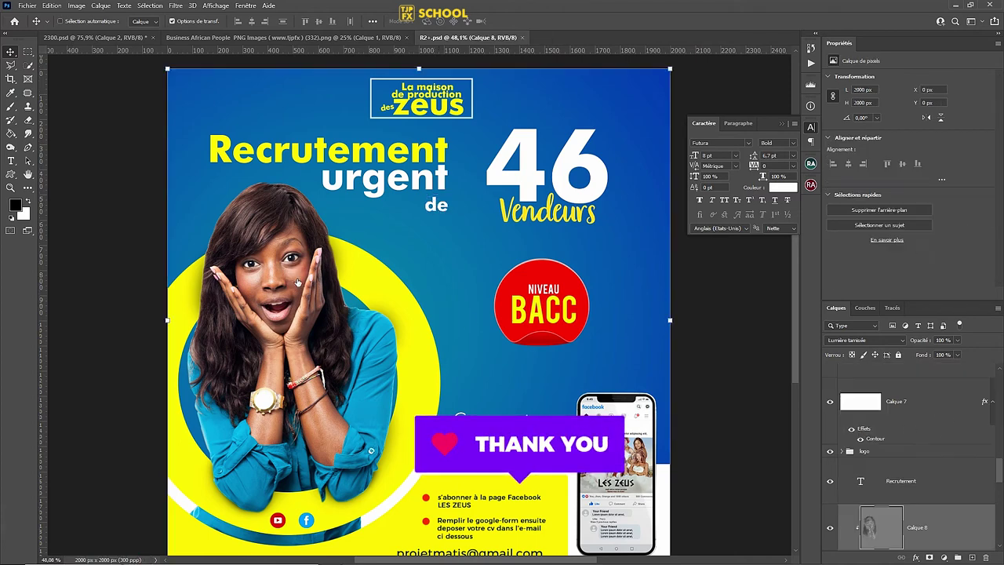
scroll(923, 470, "down", 3)
left_click(973, 444)
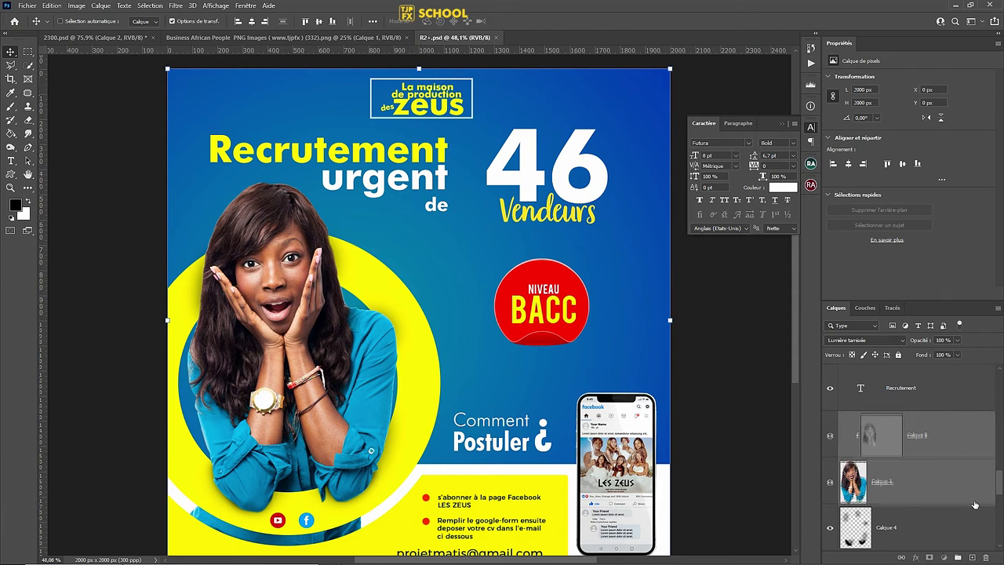
Duplicate Calque 3 and Calque 8 and merge the copies into one layer.
left_click(910, 480)
key("ctrl+j")
left_click(924, 451)
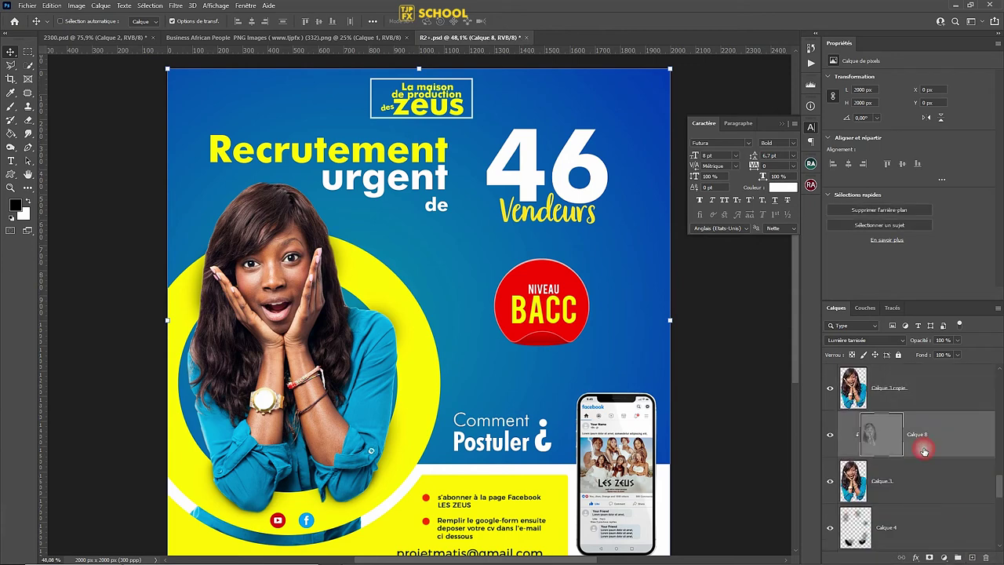
left_click(916, 496, "shift")
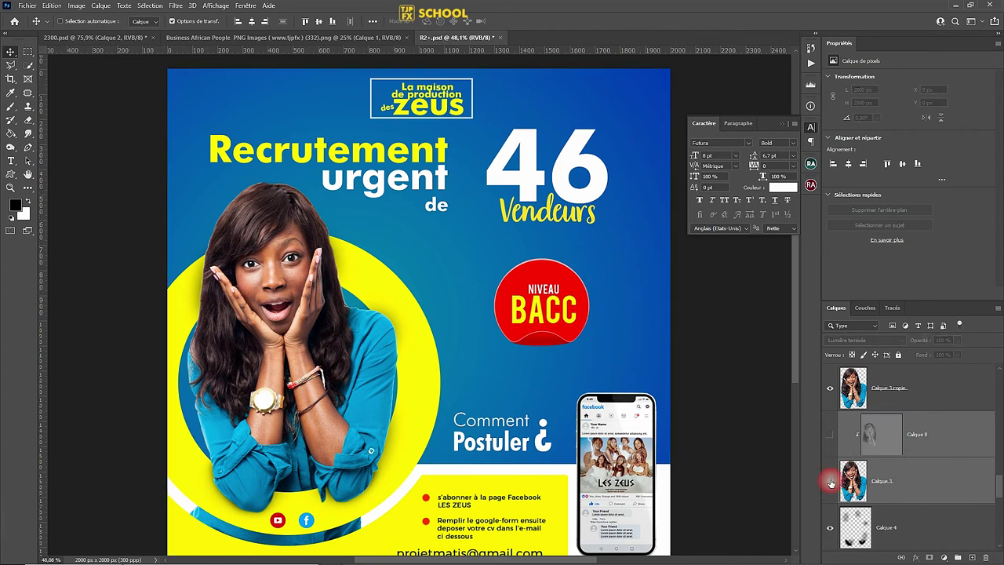
left_click_drag(883, 435, 907, 397)
right_click(943, 439)
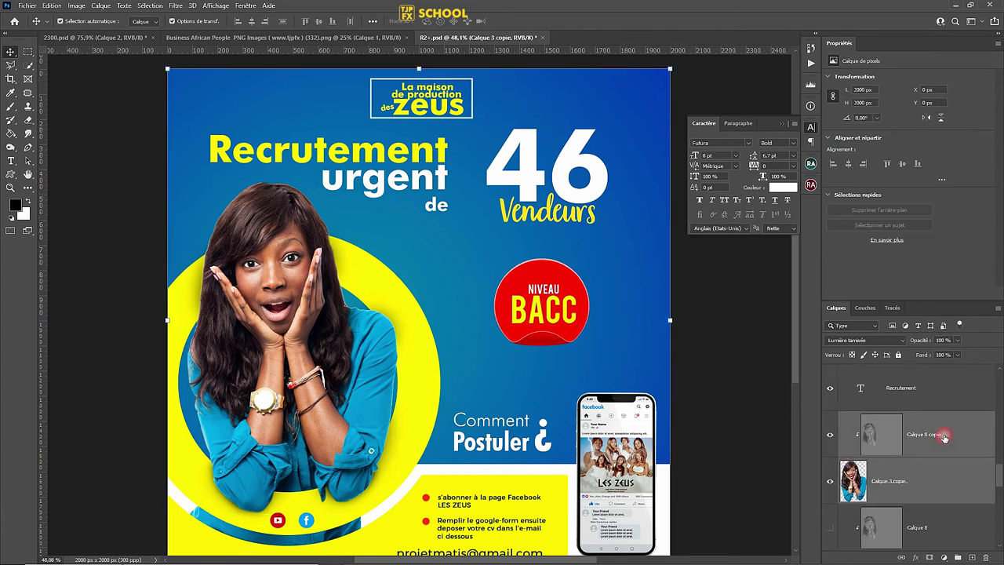
left_click(947, 303)
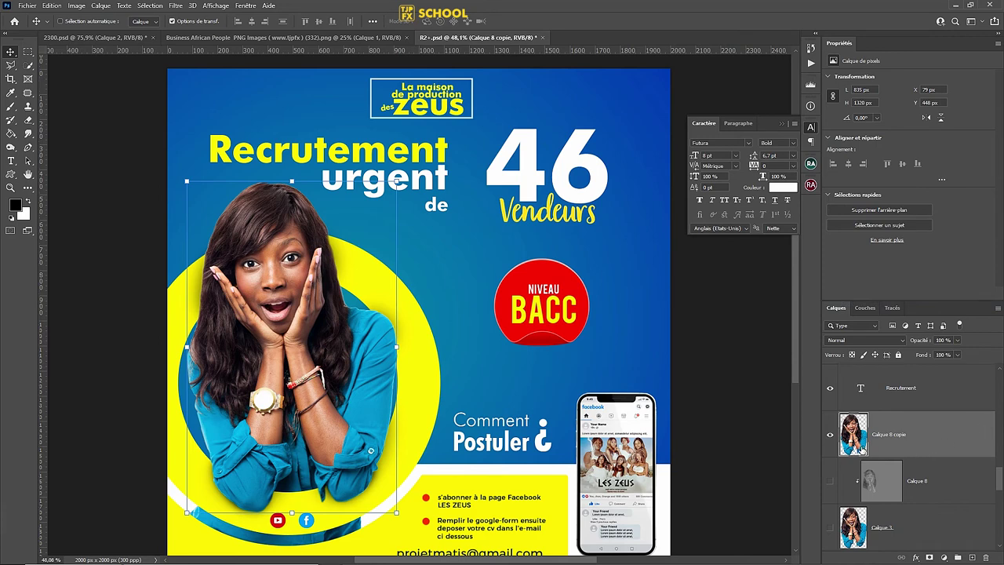
Mask the merged layer with the woman's outline contracted by 1 pixel.
left_click(855, 435, "ctrl")
left_click(150, 6)
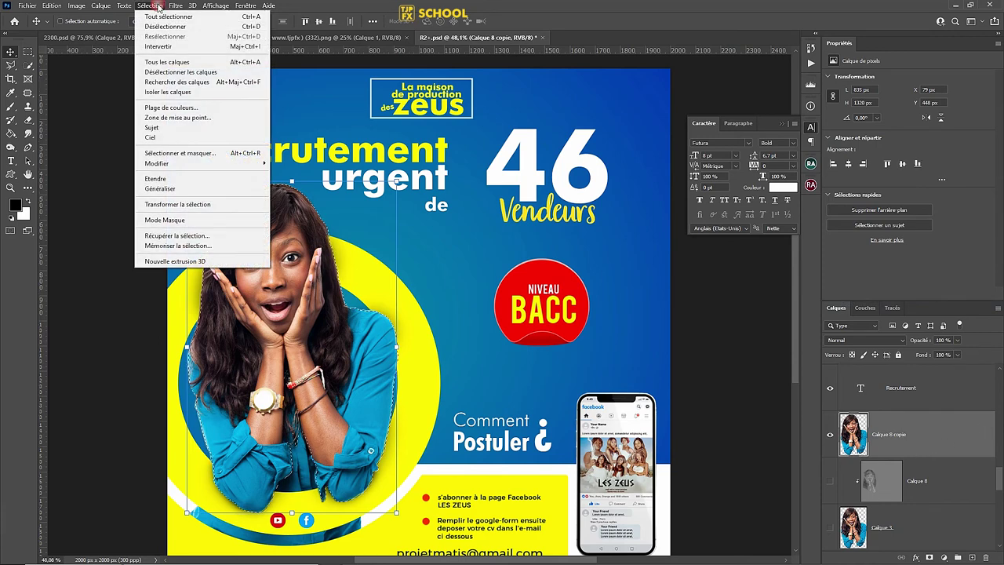
left_click(299, 193)
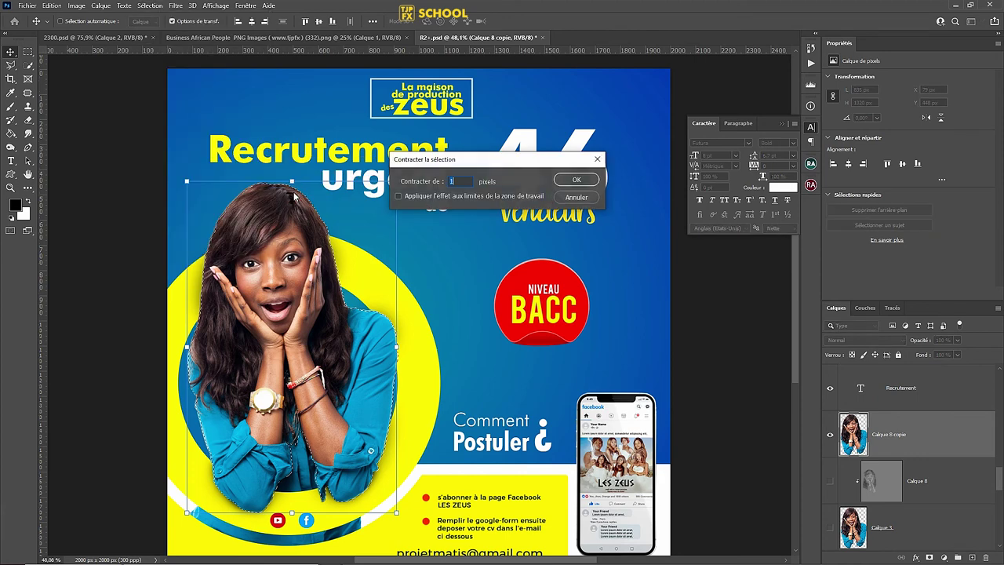
key("Return")
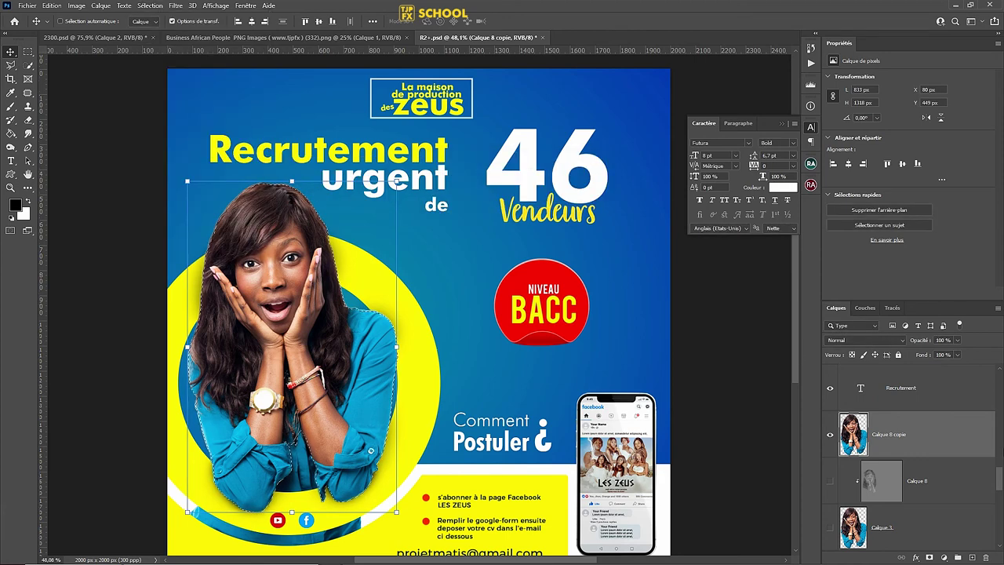
left_click(928, 555)
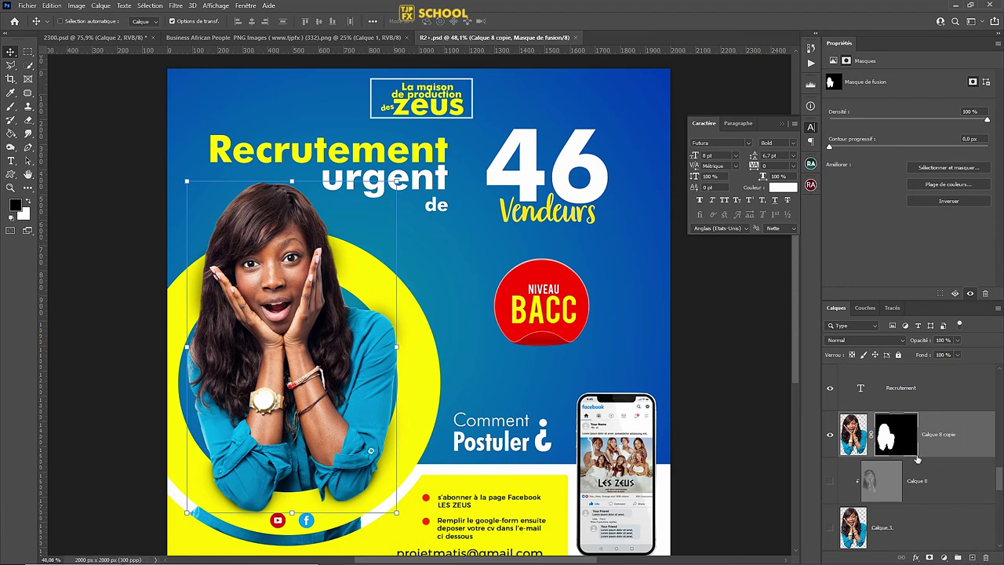
left_click(950, 455)
left_click(176, 6)
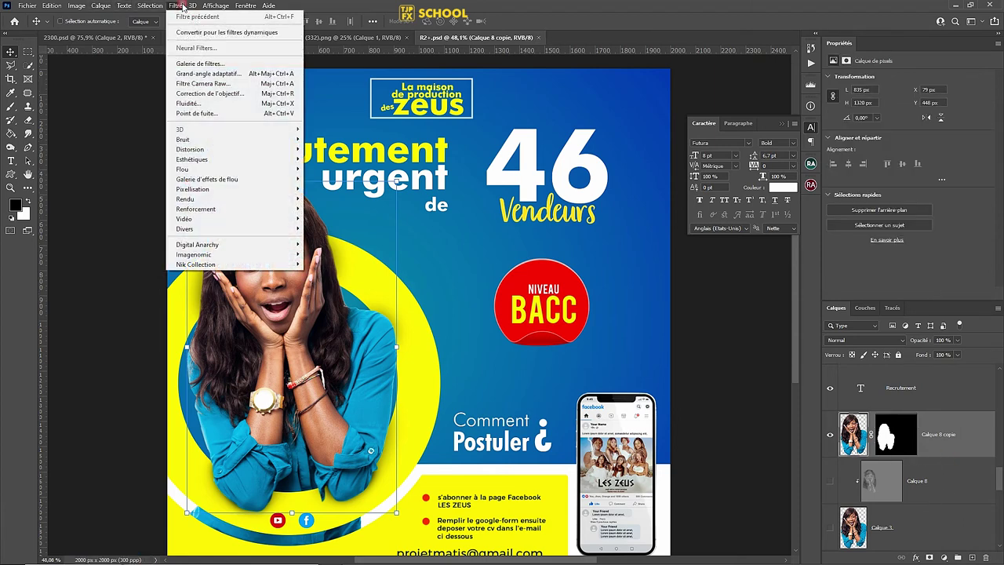
In Camera Raw set Tons clairs −28, Tons foncés +21, Noirs −21, Clarté +17, Correction du voile +7.
left_click(205, 84)
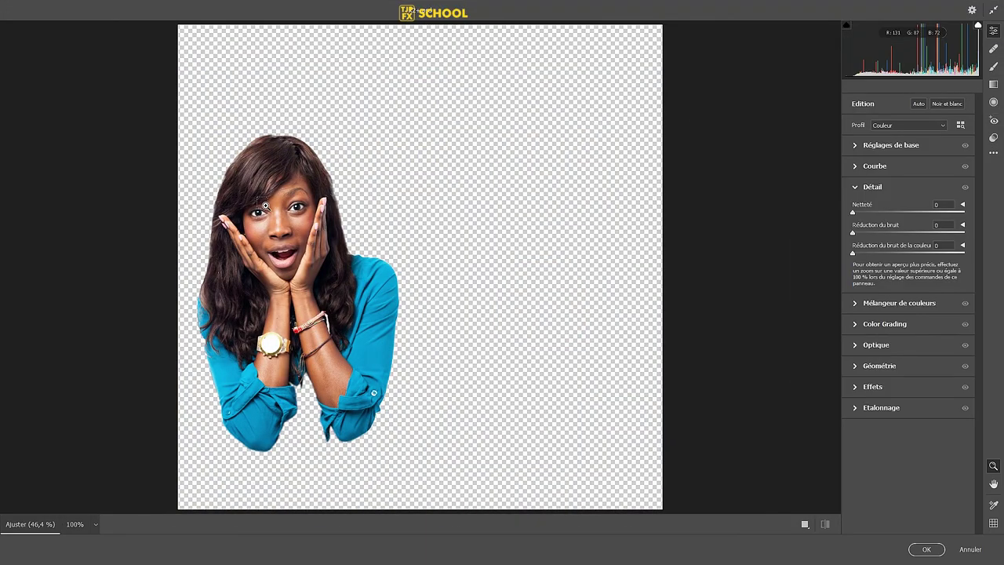
left_click(265, 205)
left_click(329, 199)
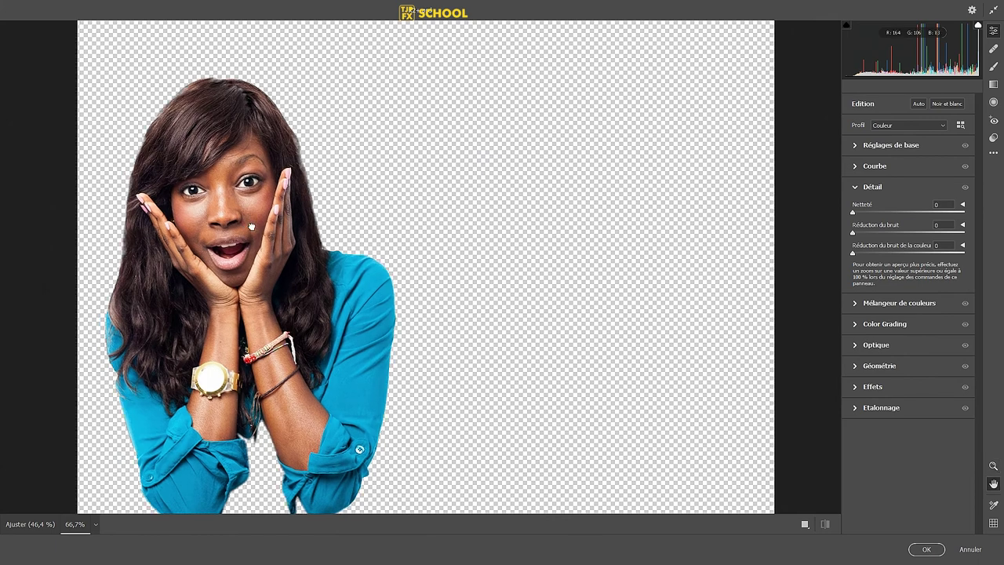
left_click_drag(251, 226, 310, 226)
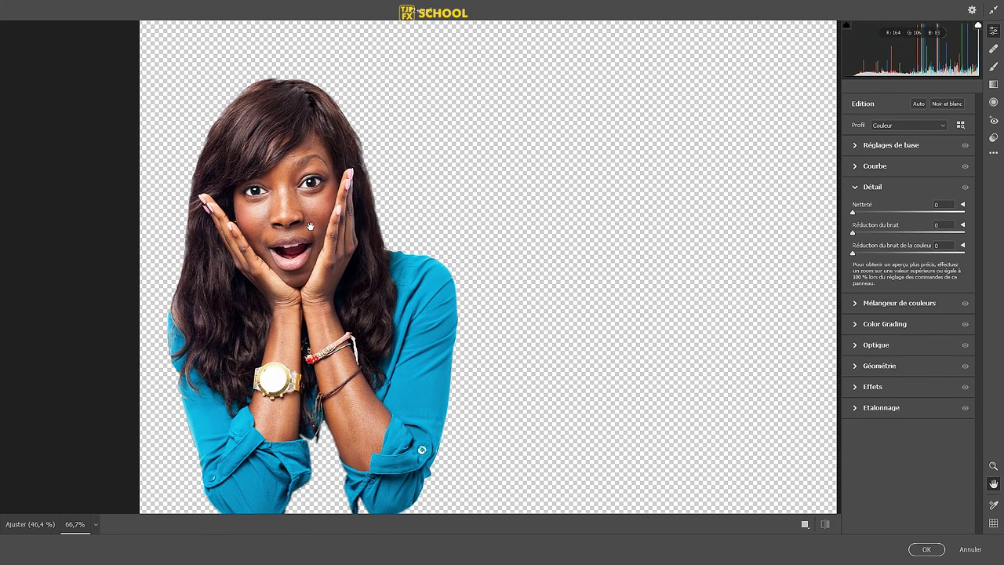
left_click(857, 146)
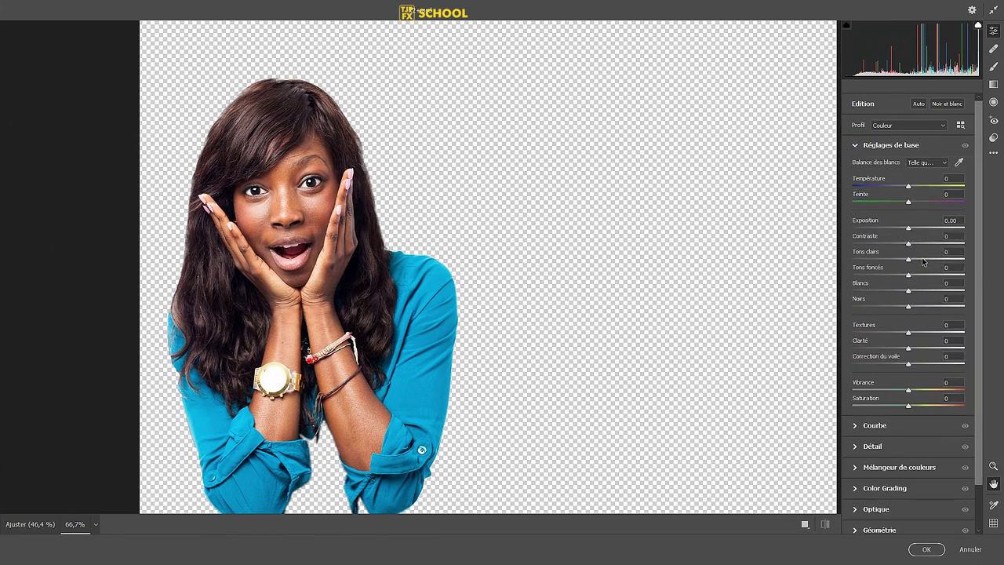
left_click_drag(908, 259, 893, 258)
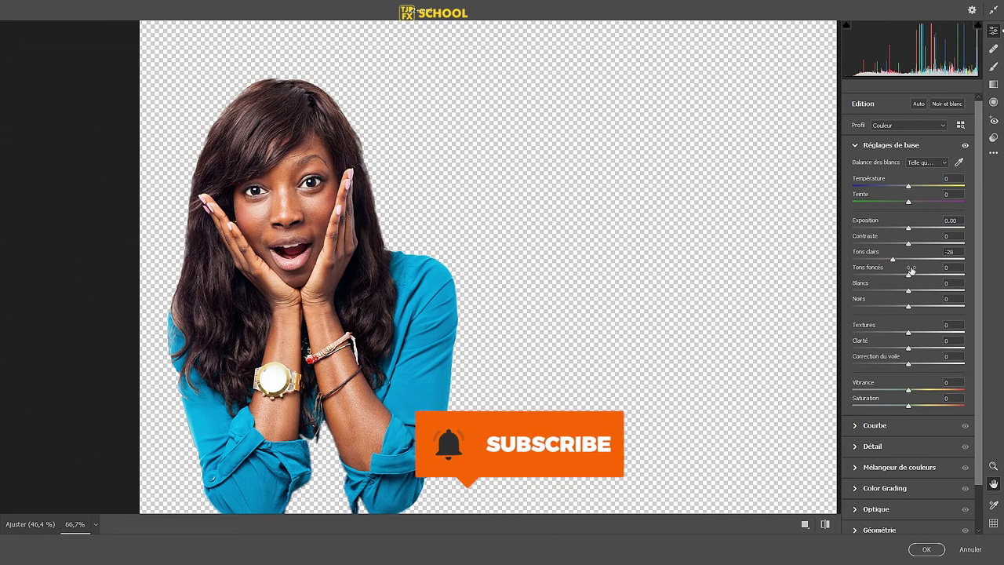
left_click(920, 275)
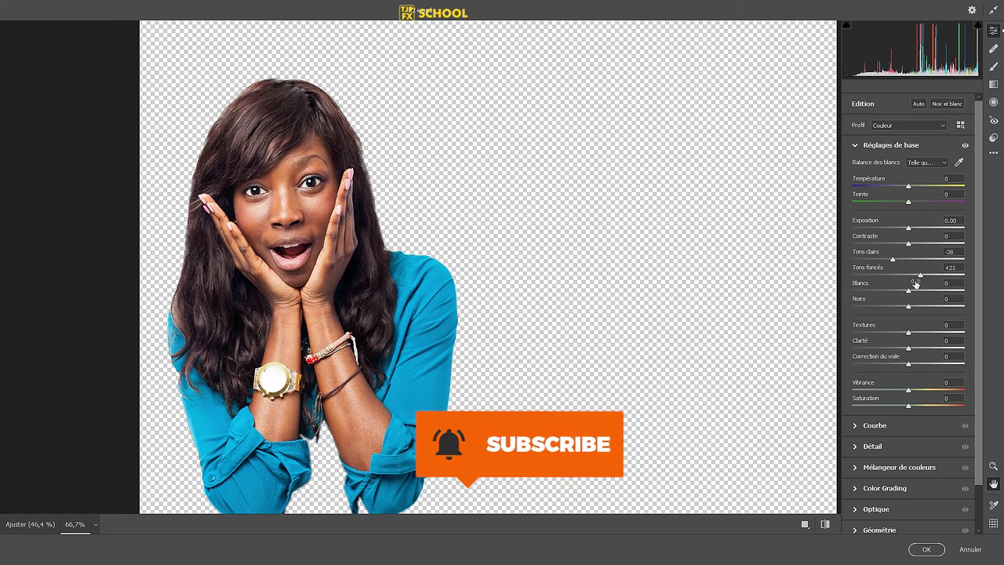
left_click_drag(909, 306, 896, 307)
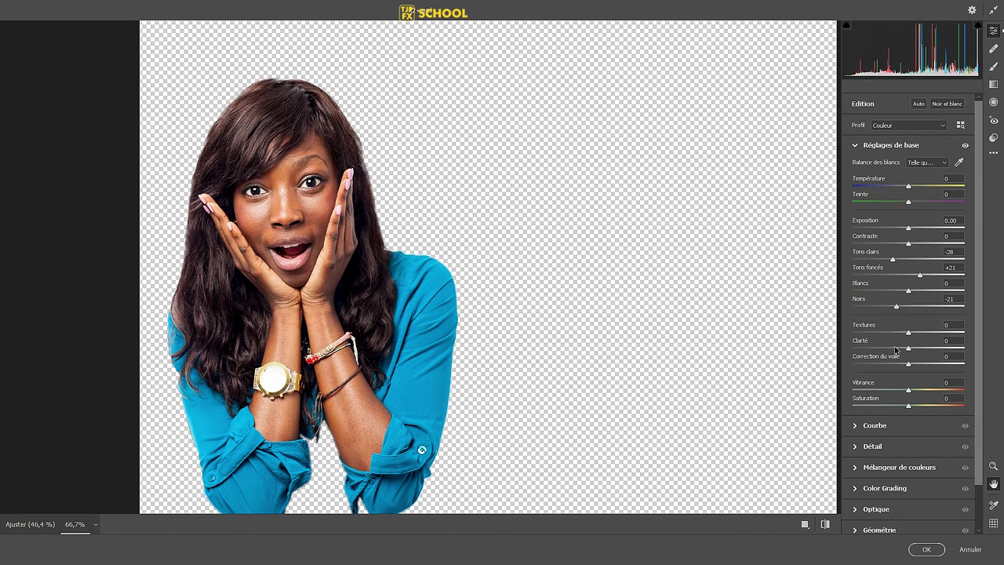
mouse_move(908, 349)
left_mouse_down()
mouse_move(921, 349)
mouse_move(913, 364)
left_mouse_up()
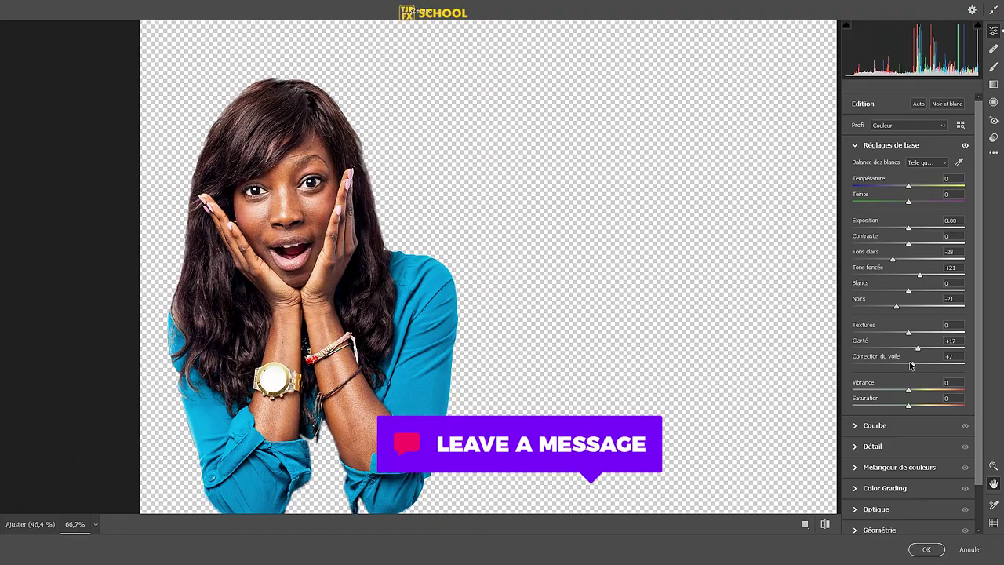
left_click(926, 549)
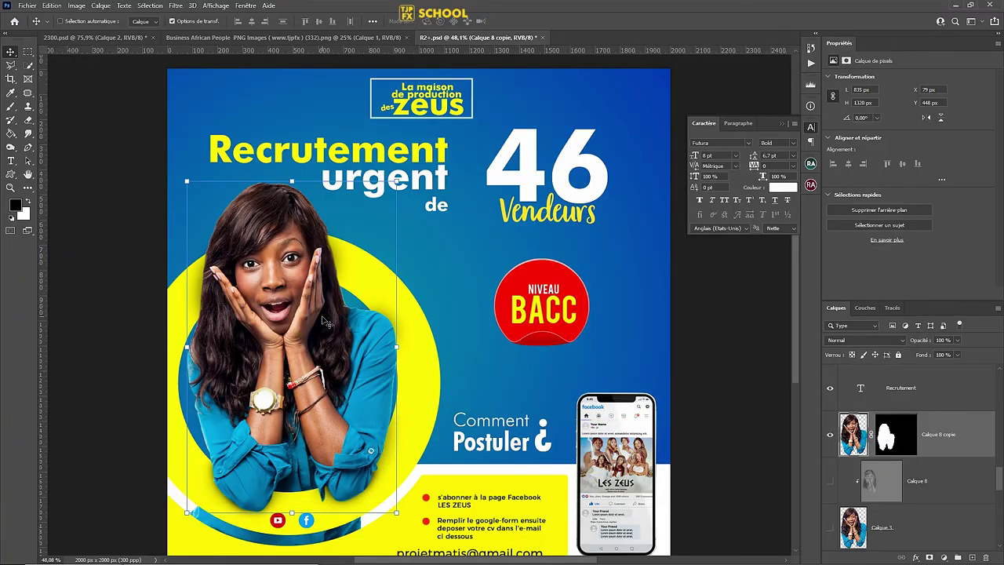
Zoom out to the whole poster and bring up the Filtre menu to reach Nik Collection.
scroll(323, 316, "up", 1)
scroll(302, 310, "up", 1)
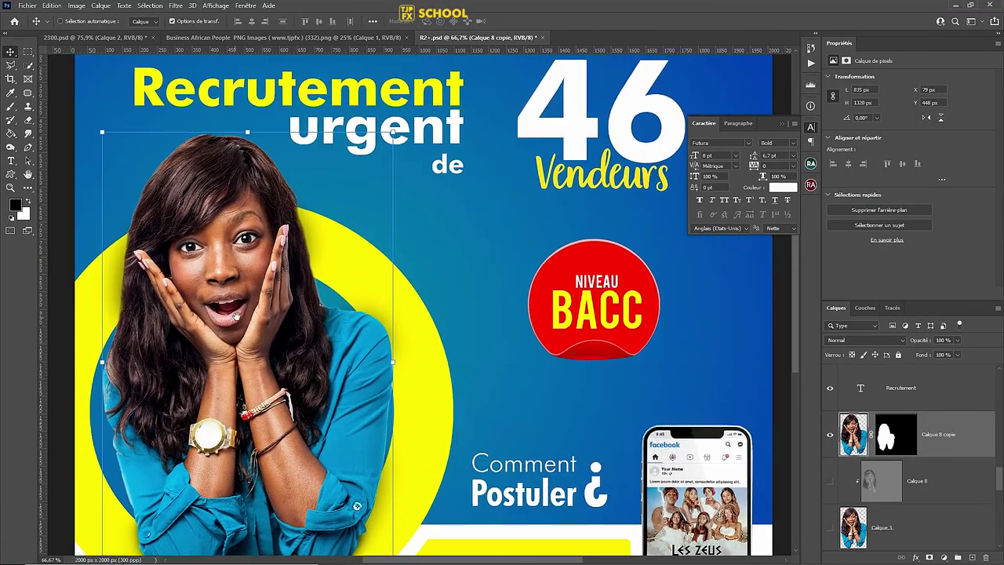
scroll(301, 274, "up", 1)
scroll(300, 274, "up", 1)
scroll(300, 274, "up", 1)
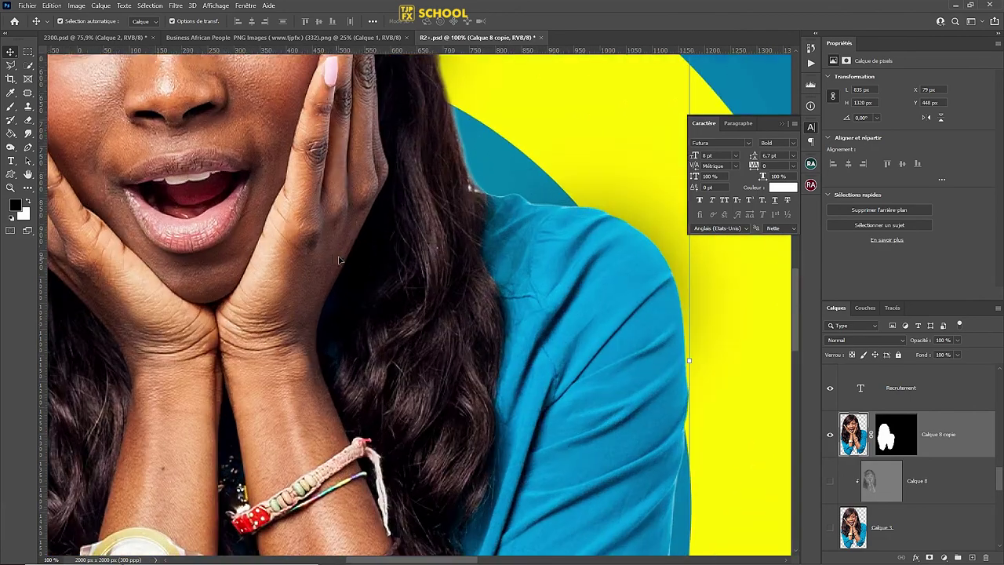
left_click_drag(235, 254, 321, 235)
scroll(321, 235, "down", 1)
scroll(387, 209, "down", 2)
scroll(427, 249, "down", 2)
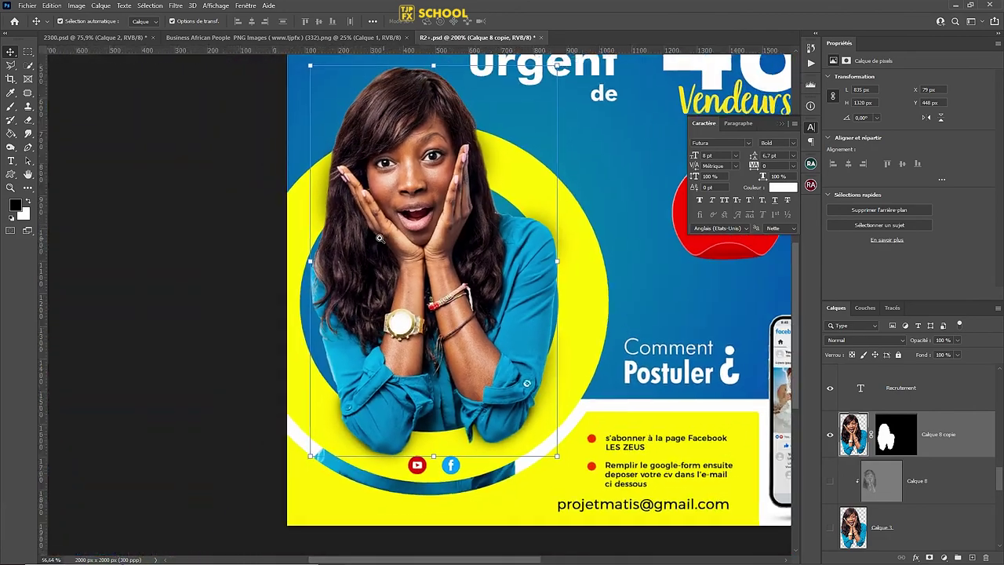
scroll(427, 249, "down", 1)
left_click_drag(427, 249, 331, 300)
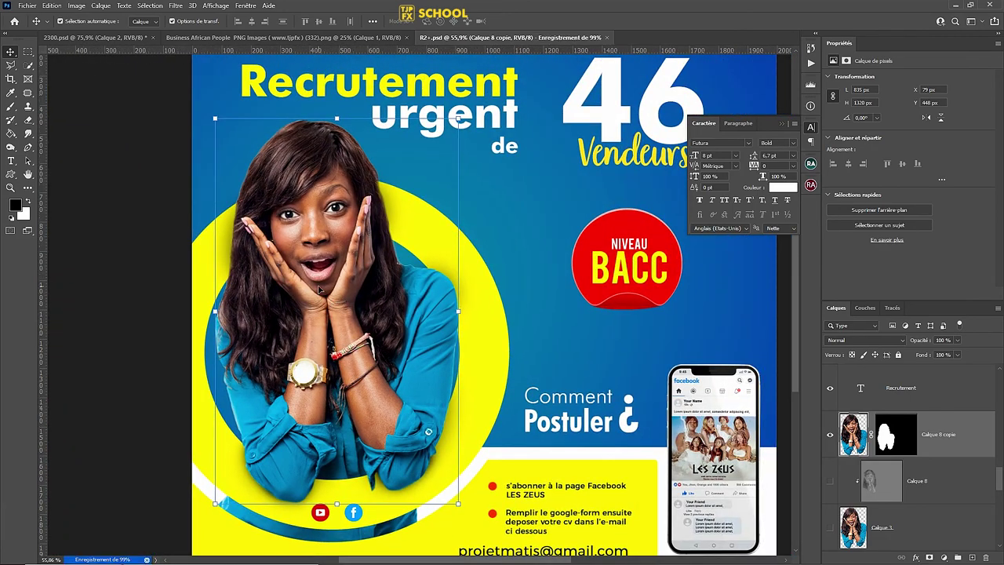
scroll(331, 300, "down", 1)
scroll(357, 142, "down", 1)
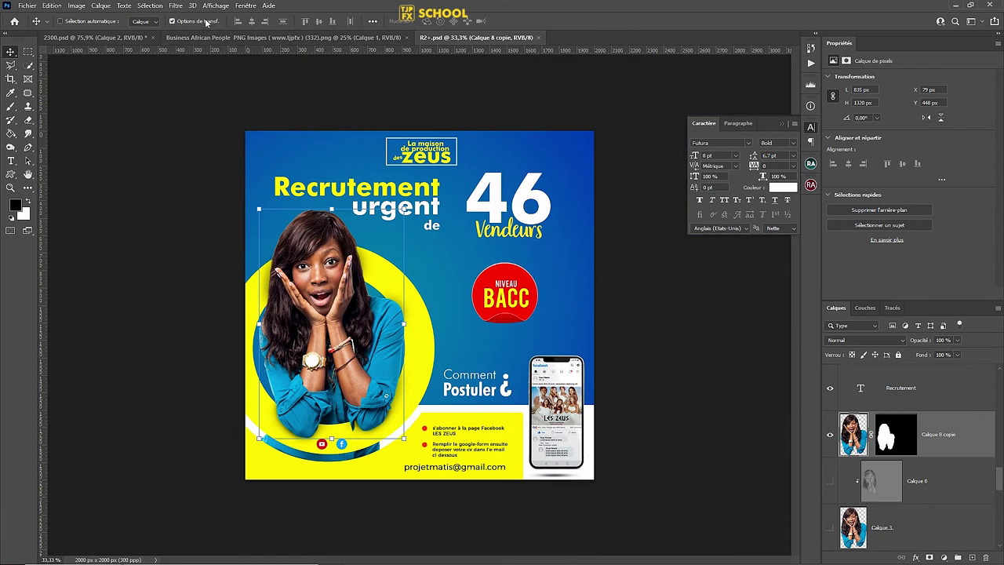
left_click(175, 6)
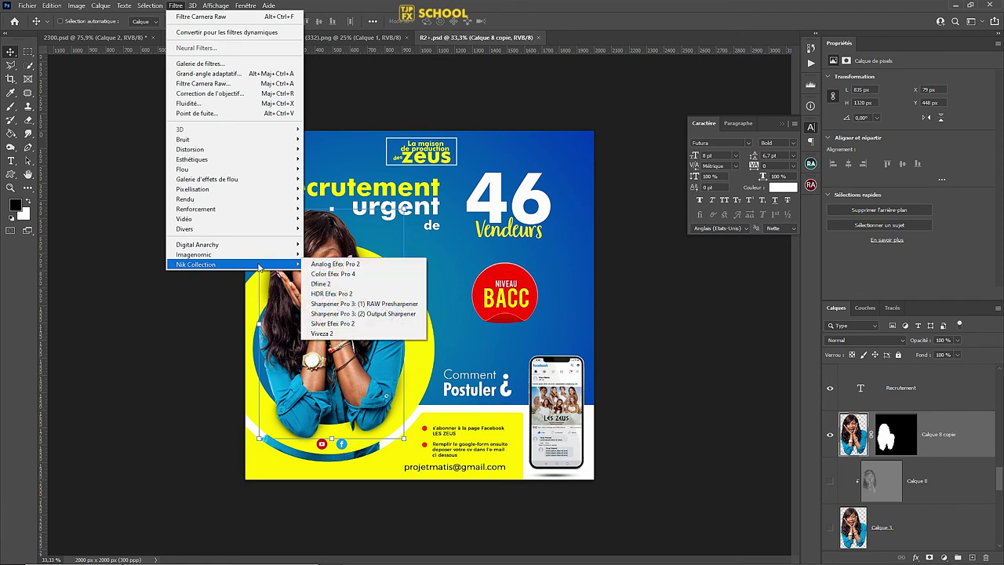
mouse_move(197, 264)
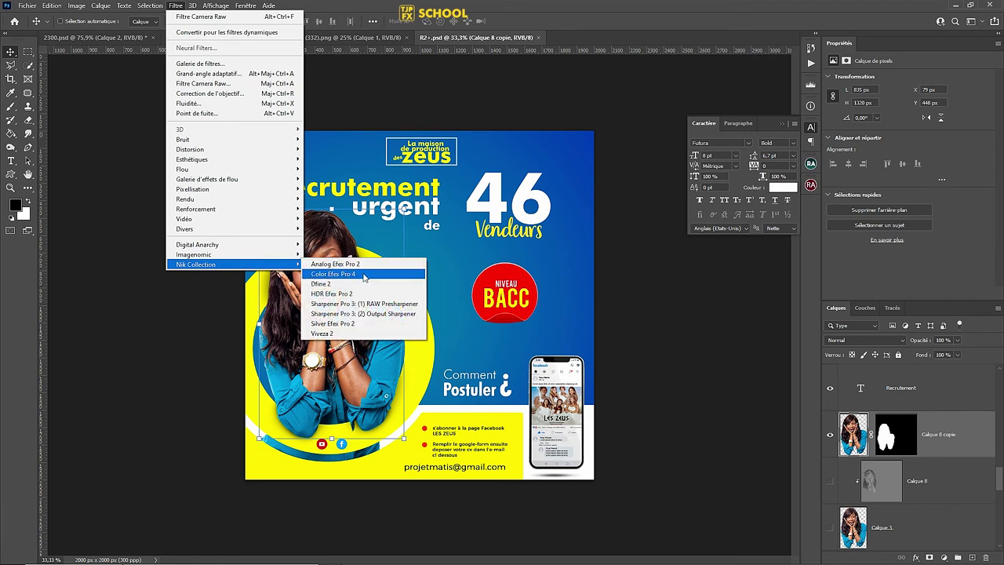
Launch Color Efex Pro 4 and pick Detail Extractor, previewing the woman's face at 100%.
left_click(416, 278)
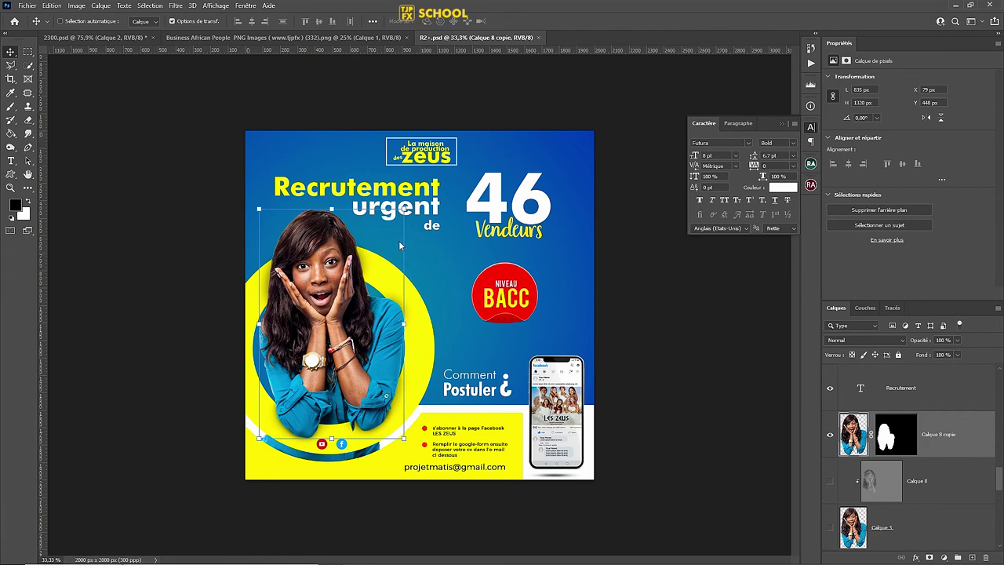
key("ctrl+alt+f")
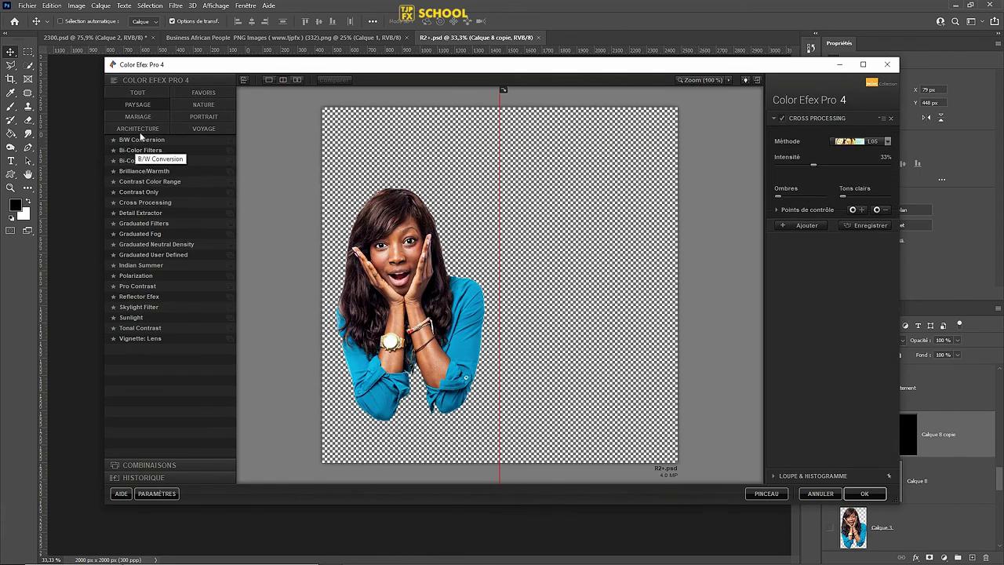
left_click(148, 213)
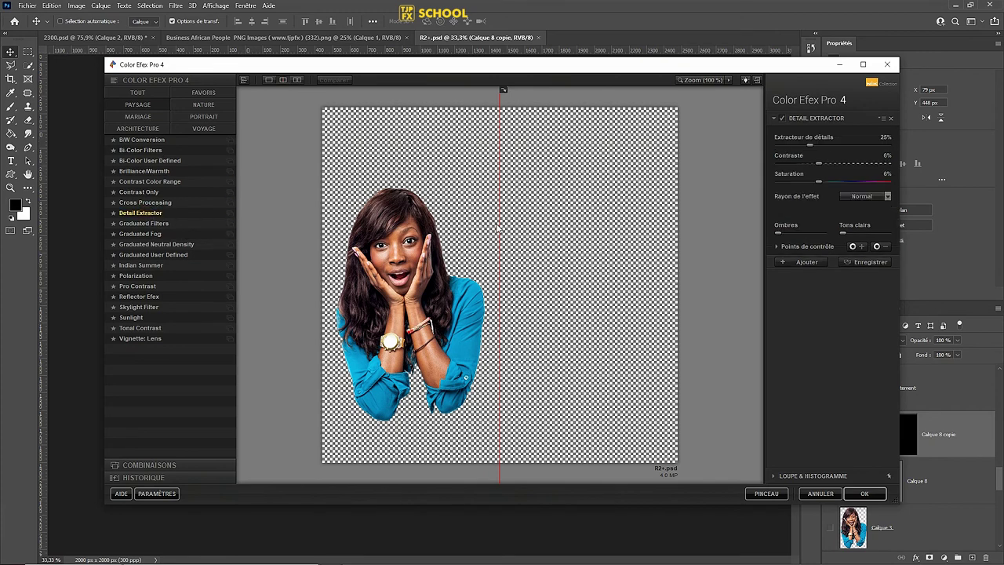
left_click(279, 241)
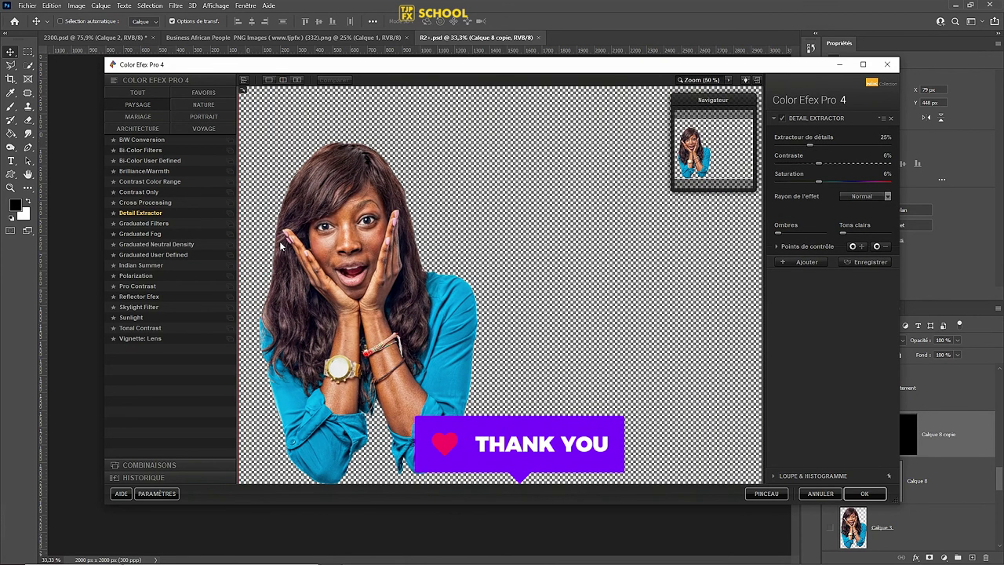
left_click_drag(280, 246, 502, 260)
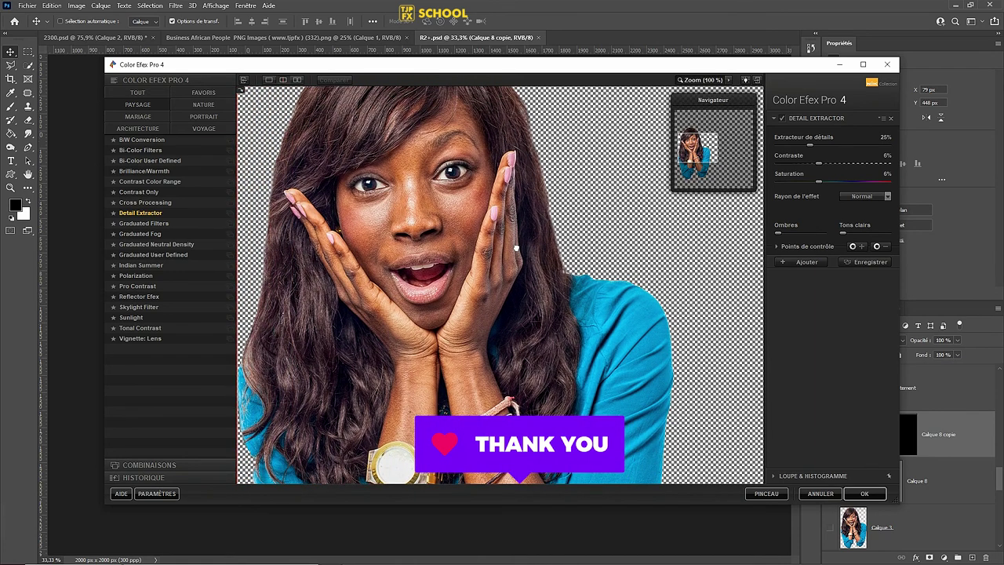
Set detail extraction to 17% and contrast to -4%, then apply it as a new layer.
left_click(800, 144)
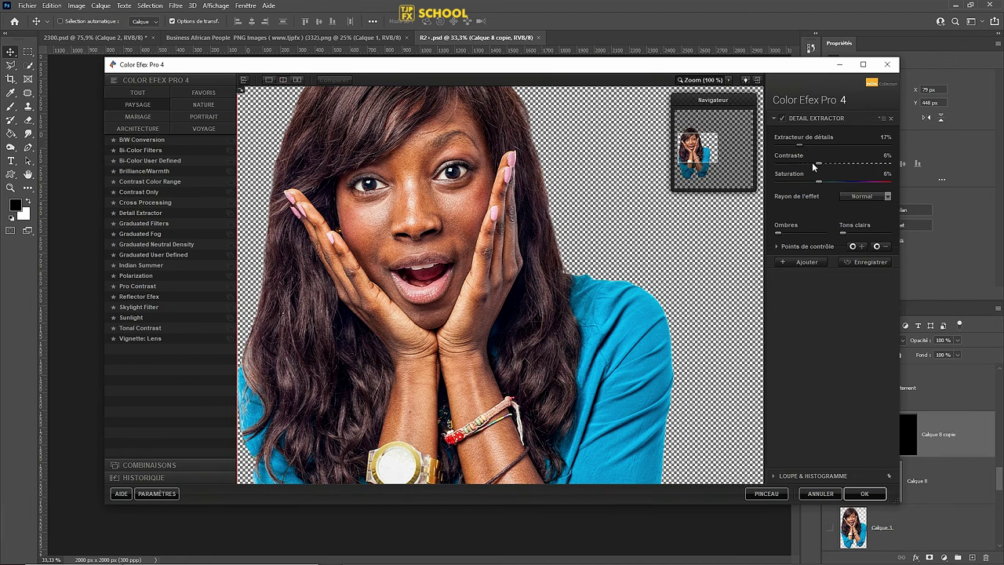
left_click_drag(812, 162, 808, 163)
key("ctrl+minus")
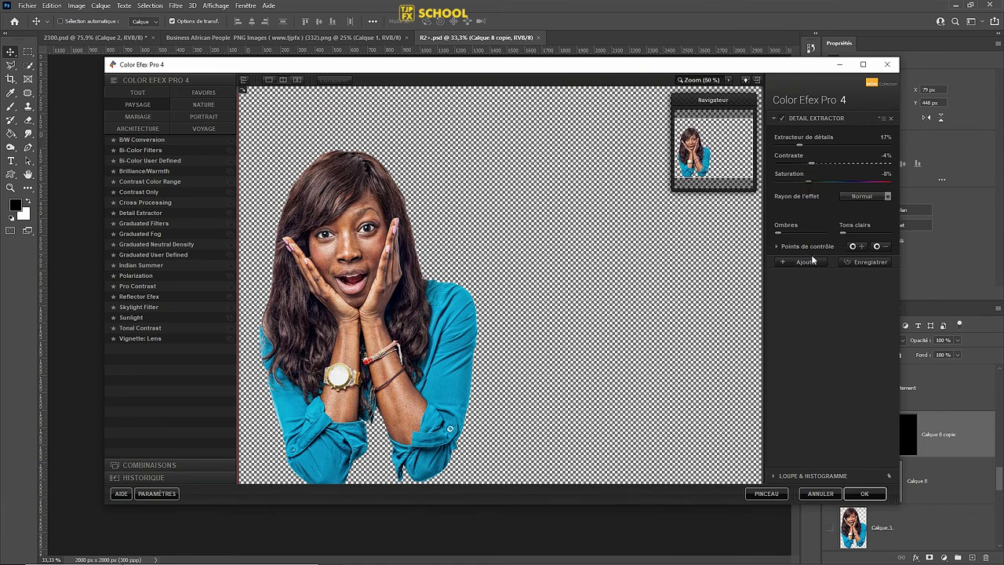
left_click(866, 493)
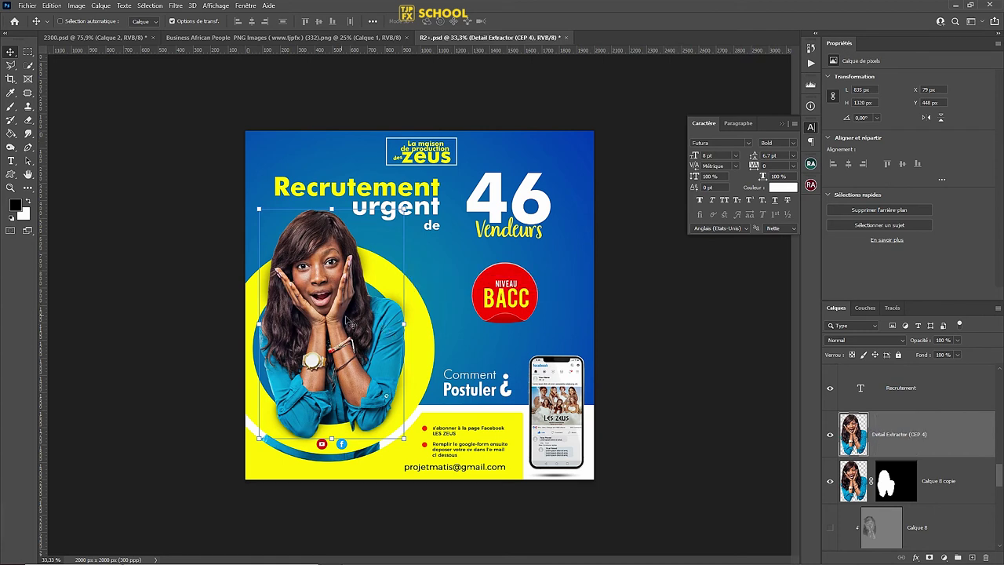
left_click_drag(327, 311, 342, 314)
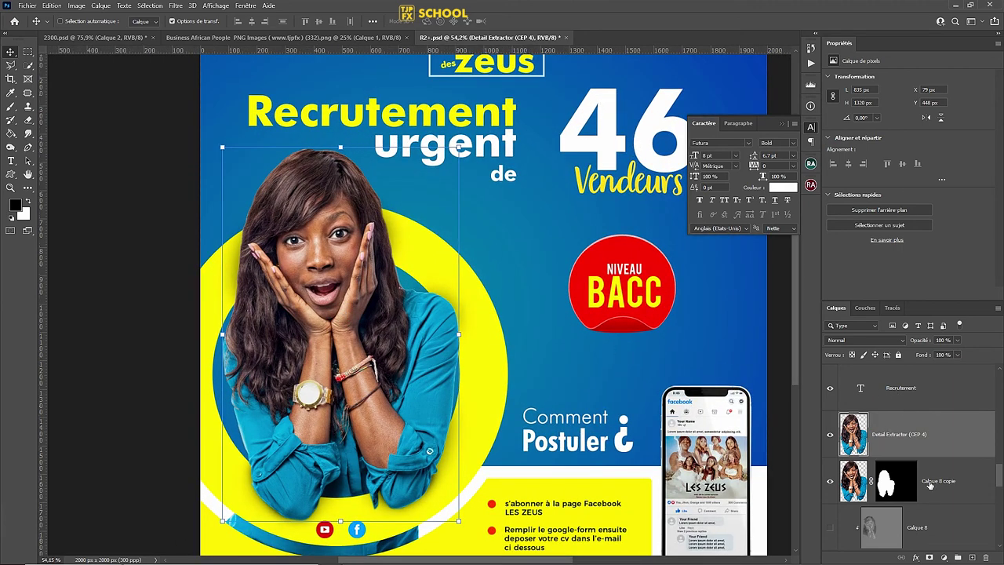
Add a black mask to the Detail Extractor layer and brush the sharpening back onto the face.
left_click(930, 556, "alt")
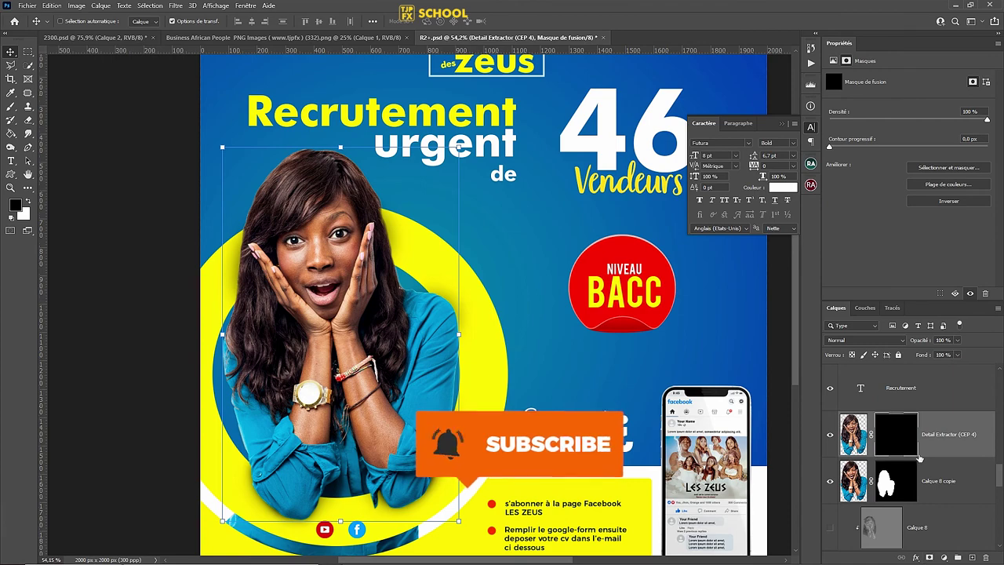
left_click(11, 106)
scroll(315, 280, "up", 3)
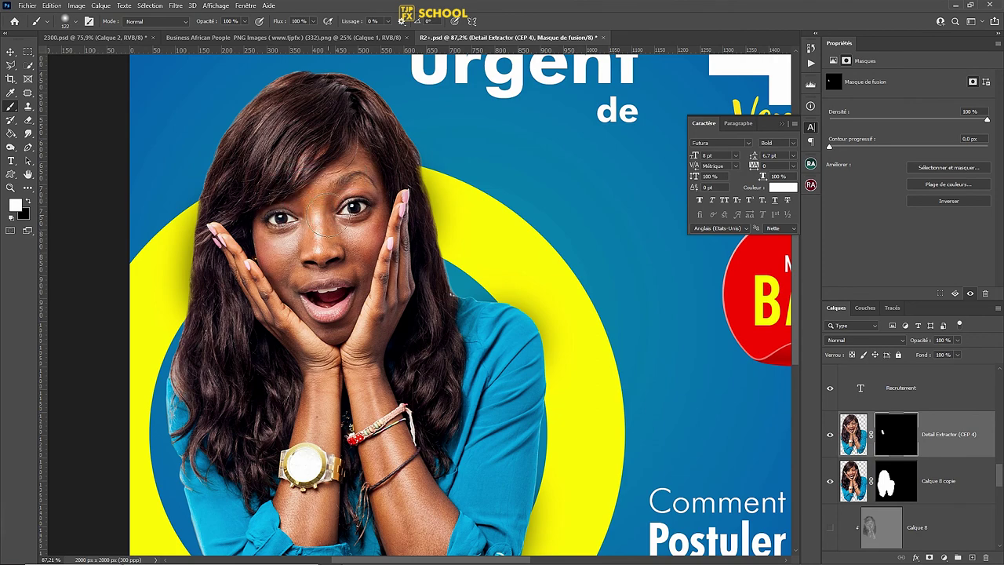
mouse_move(317, 166)
left_mouse_down()
mouse_move(337, 174)
mouse_move(355, 306)
left_mouse_up()
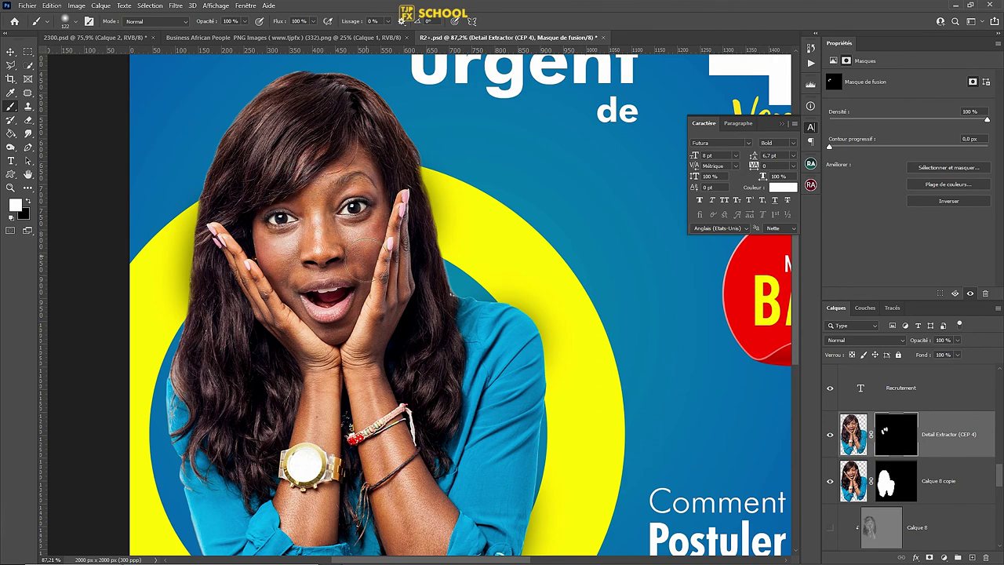
scroll(356, 306, "up", 2)
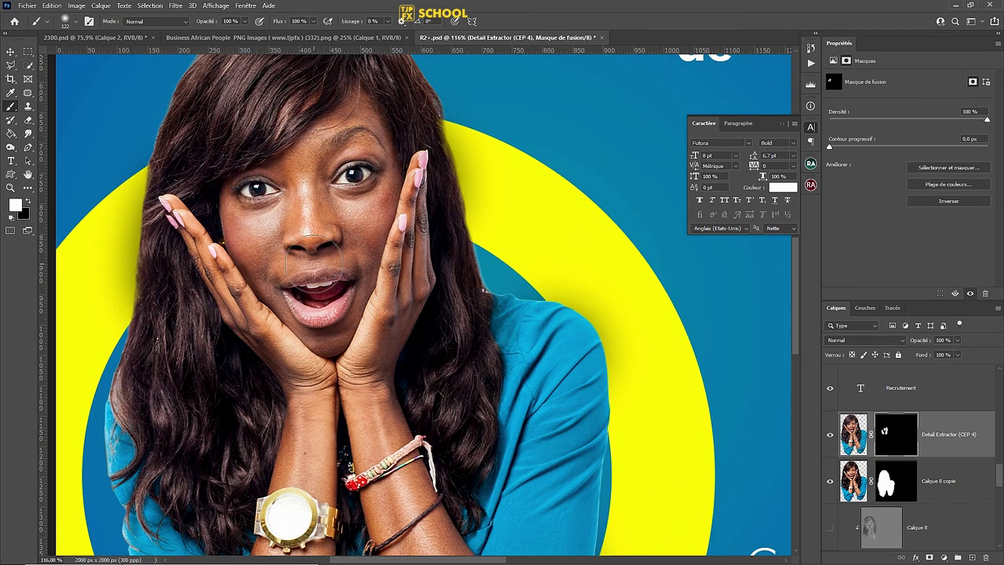
scroll(323, 345, "up", 1)
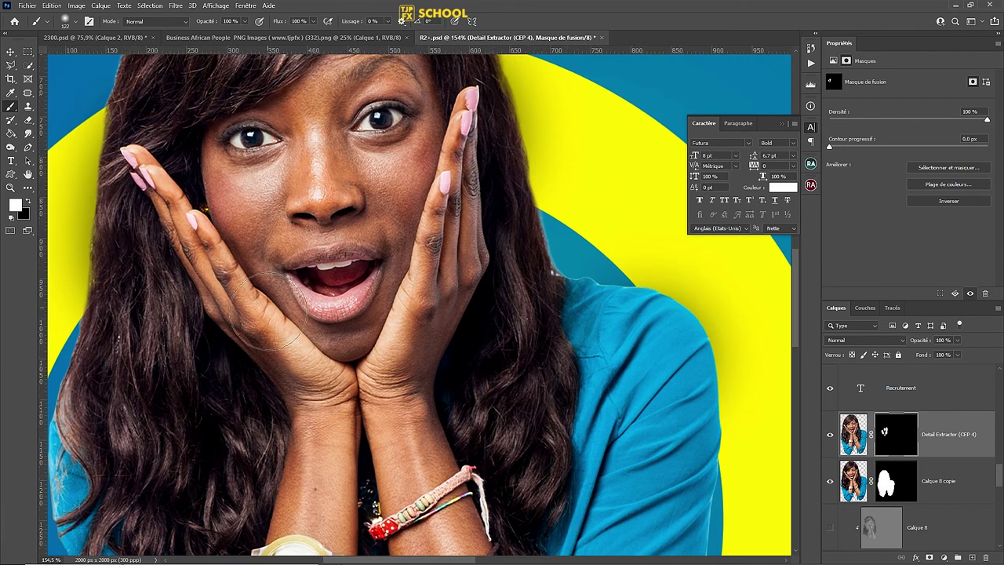
scroll(275, 363, "down", 2)
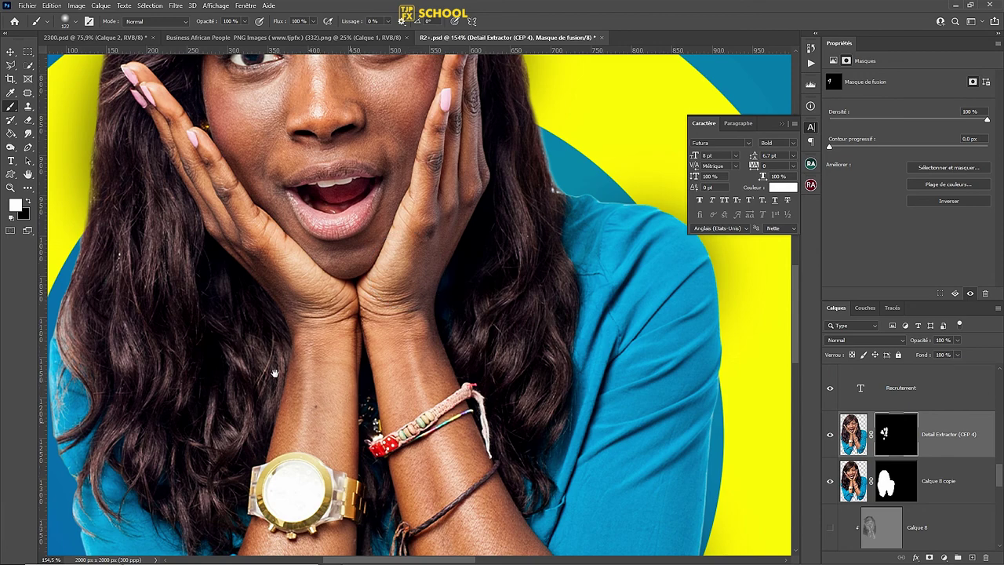
Paint sharpening back over the forearms, watch, shoulder hair and top of the head.
left_click_drag(349, 434, 335, 281)
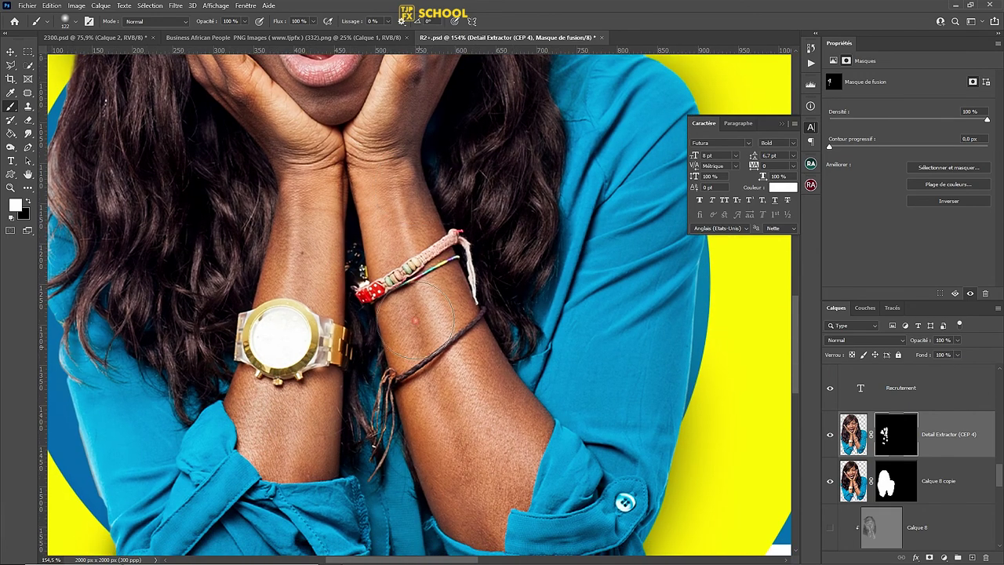
scroll(442, 475, "down", 3)
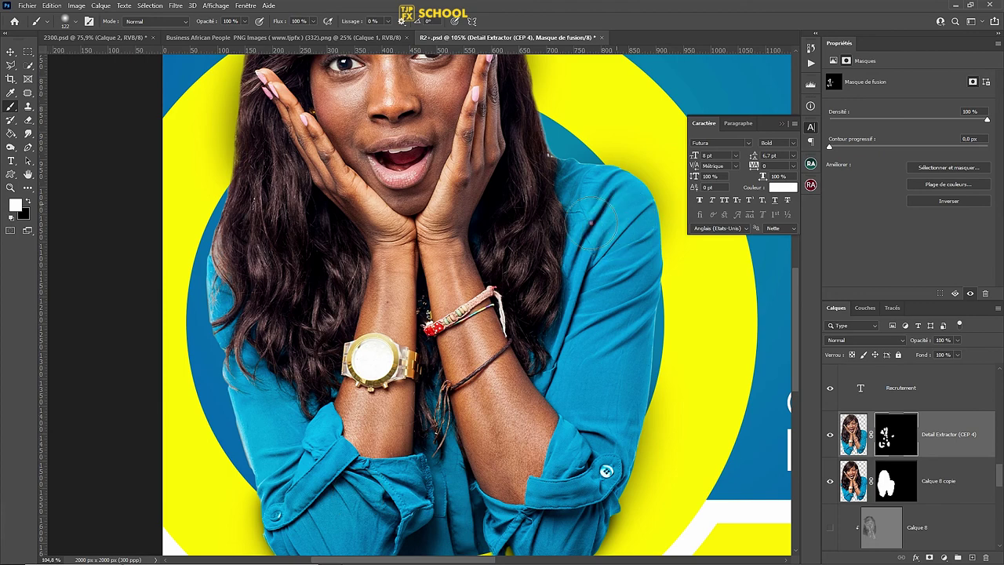
left_click_drag(549, 168, 532, 279)
scroll(486, 166, "up", 5)
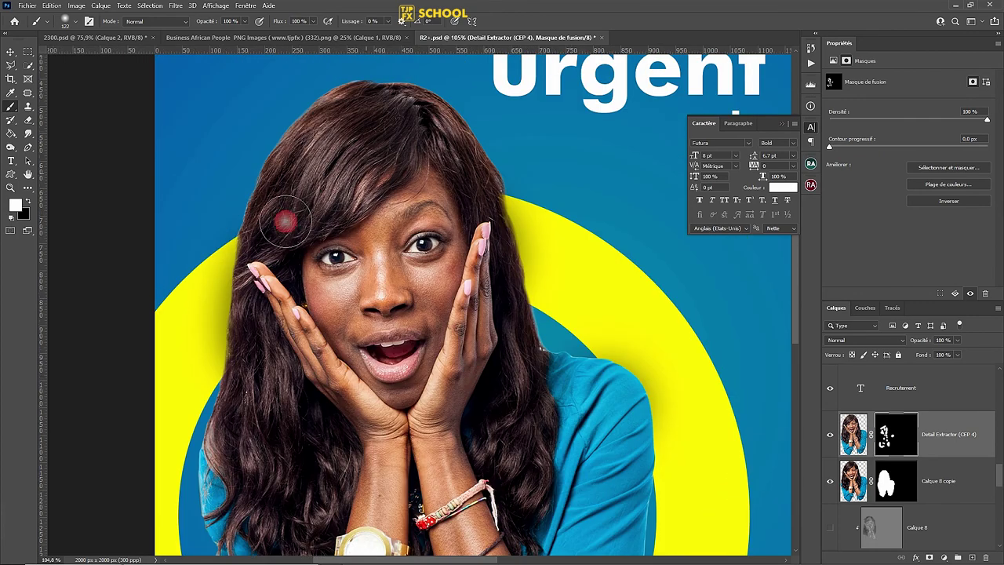
left_click_drag(389, 126, 345, 149)
left_click_drag(407, 320, 415, 243)
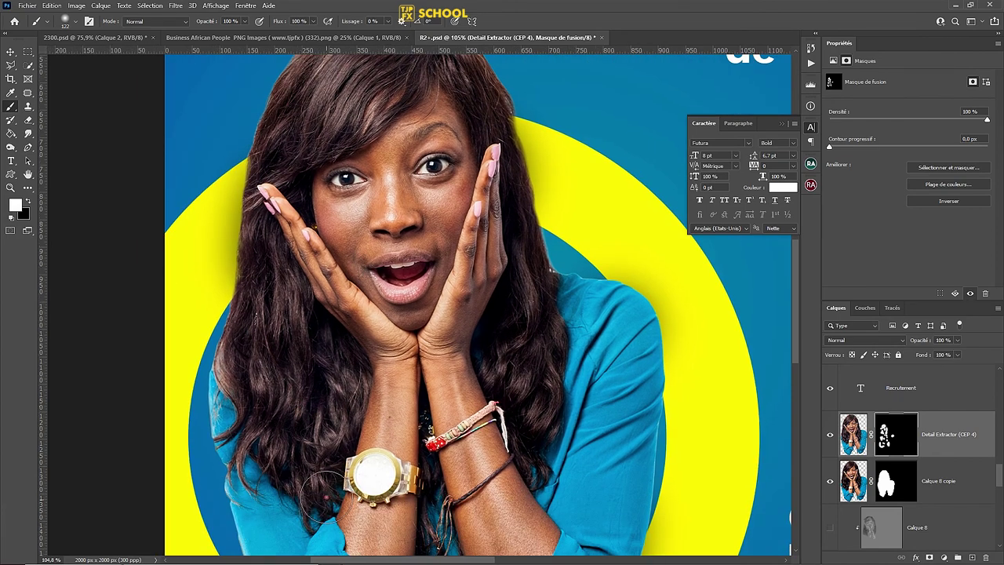
scroll(321, 495, "down", 3)
scroll(429, 355, "up", 1)
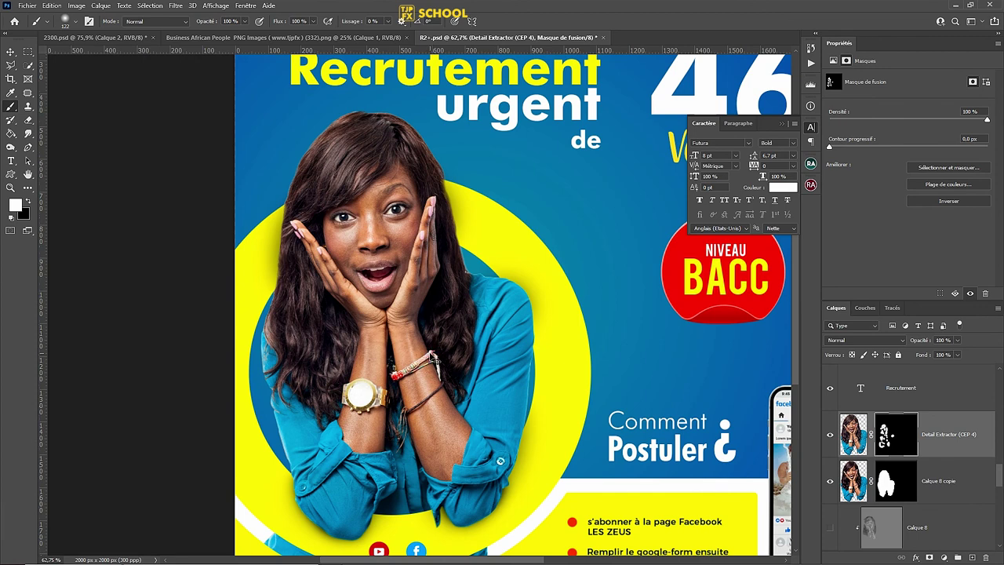
scroll(975, 441, "up", 3)
scroll(975, 441, "up", 2)
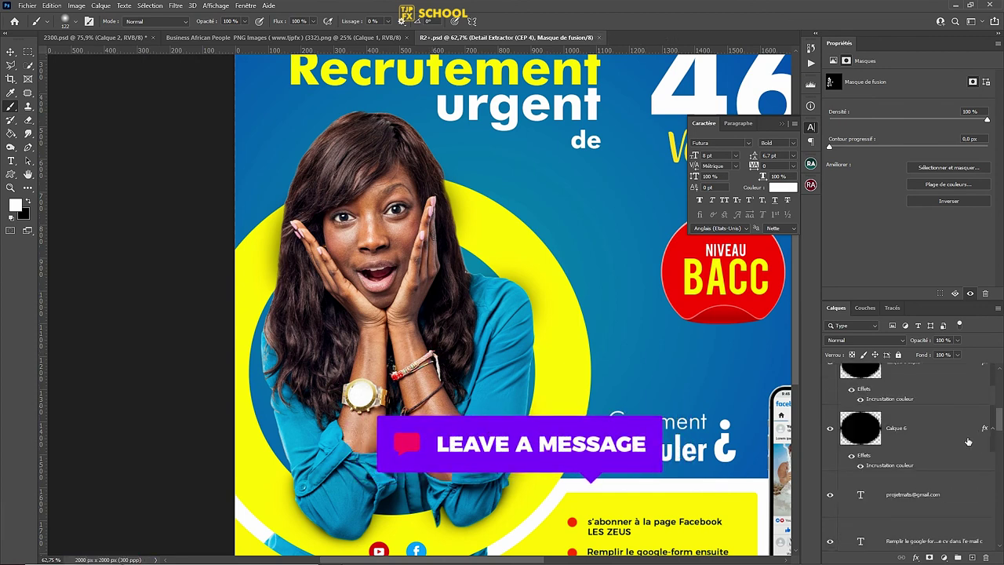
scroll(968, 440, "up", 3)
Select the BACC badge layer and zoom out to see the whole poster.
left_click(951, 372)
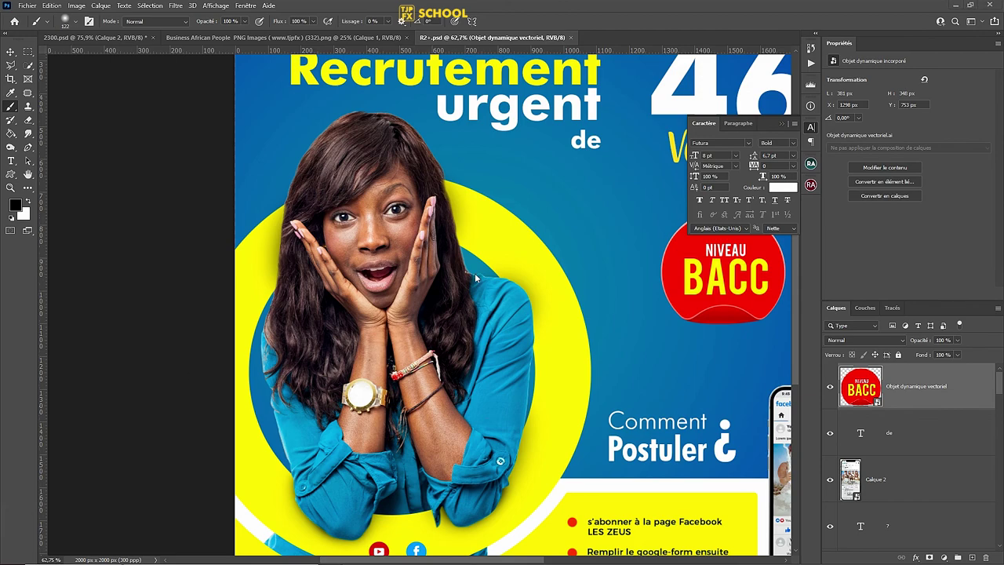
key("ctrl+minus")
key("ctrl+minus")
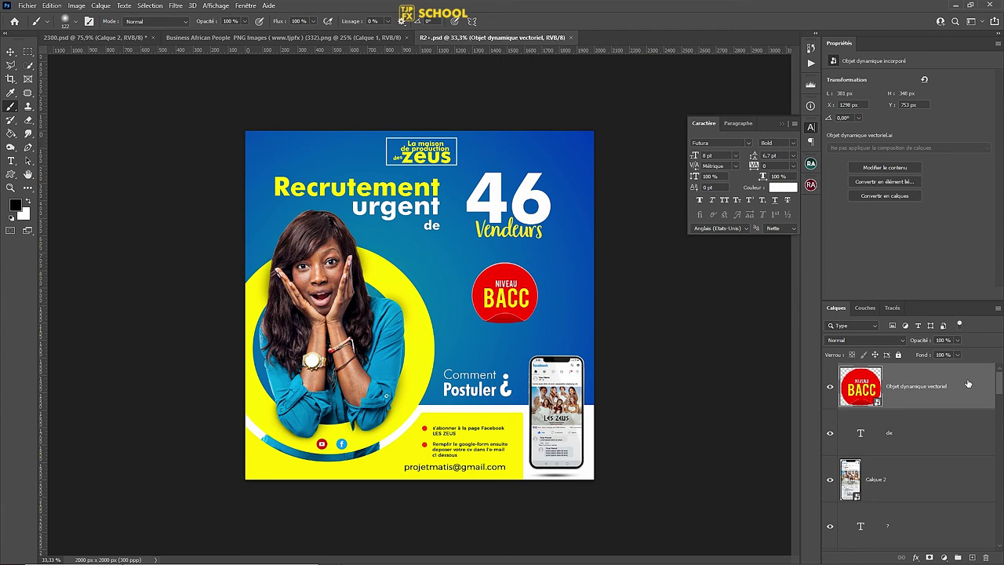
scroll(528, 316, "up", 1)
key("v")
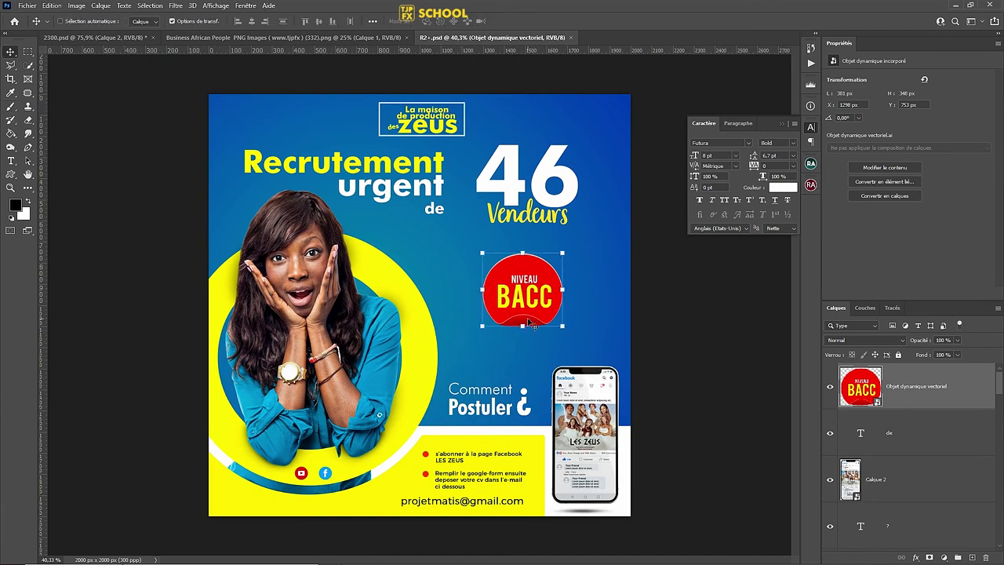
Give the badge a 45° drop shadow at 19% opacity, save, and stamp visible layers to a new layer.
double_click(989, 385)
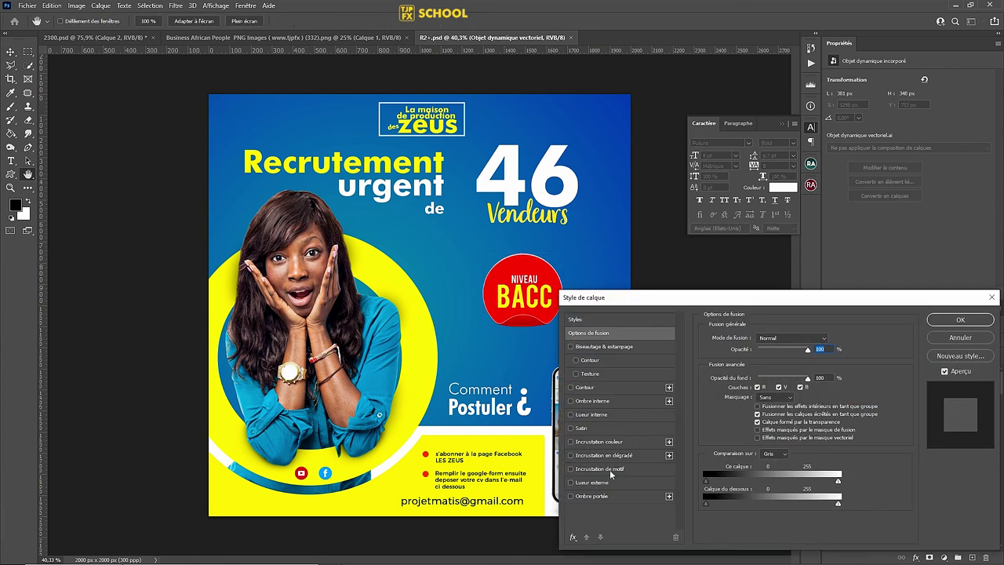
left_click(593, 495)
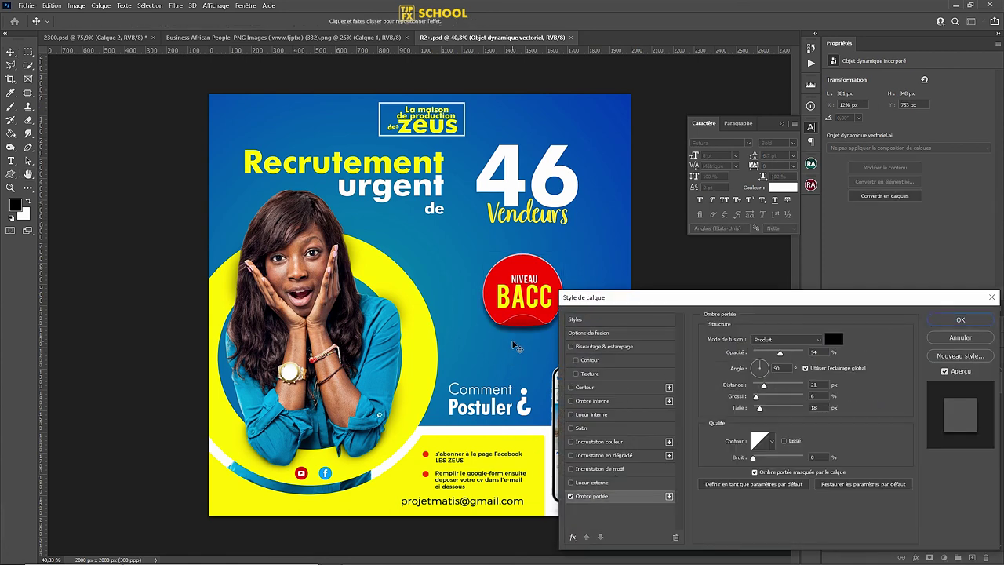
left_click_drag(514, 345, 506, 349)
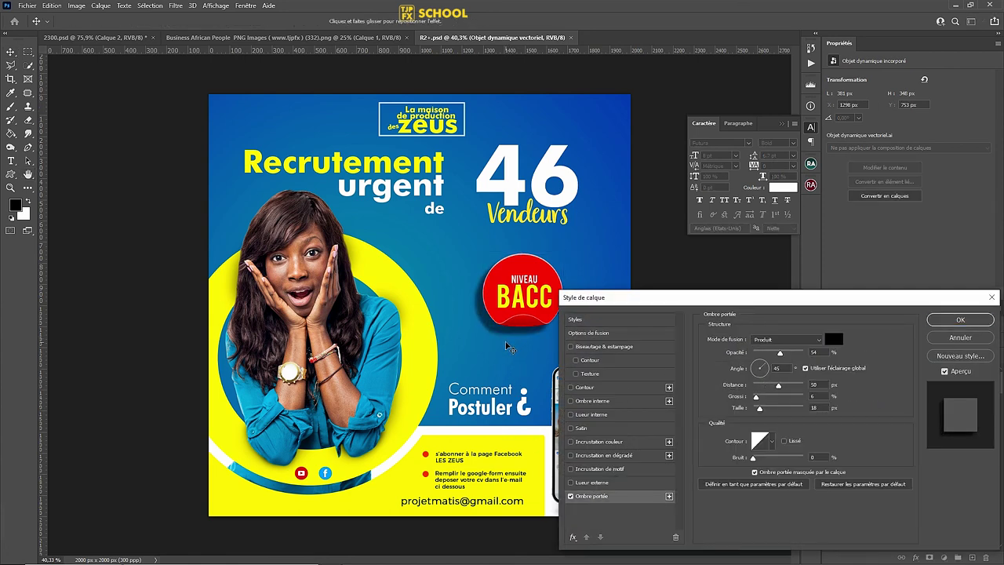
left_click_drag(779, 354, 763, 354)
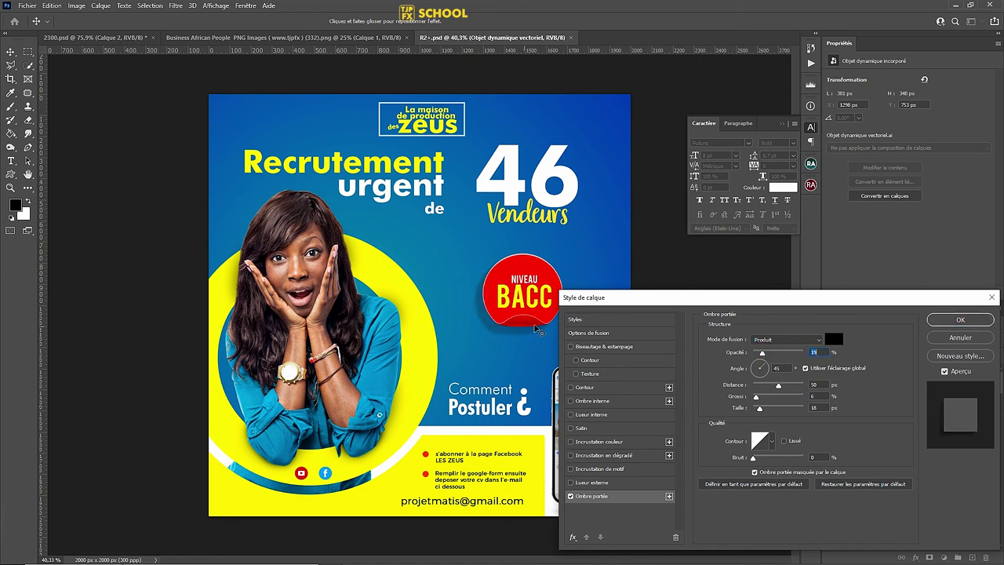
left_click_drag(476, 340, 479, 338)
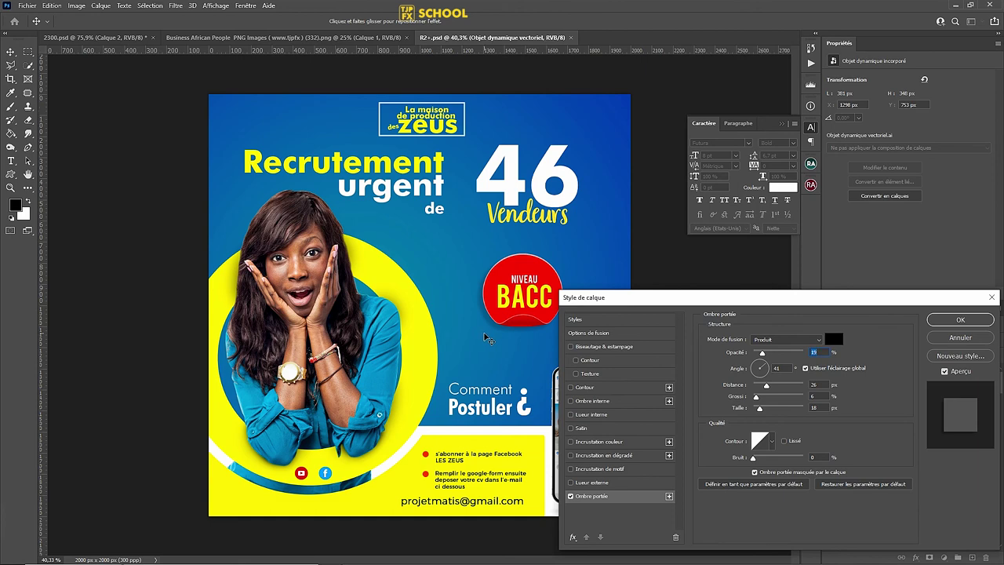
key("Return")
key("ctrl+s")
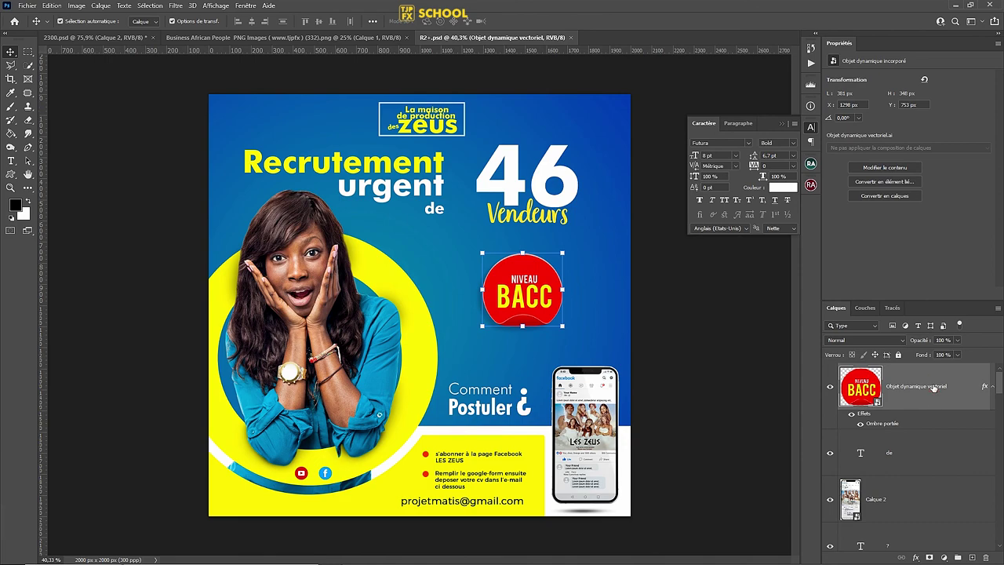
key("ctrl+shift+alt+e")
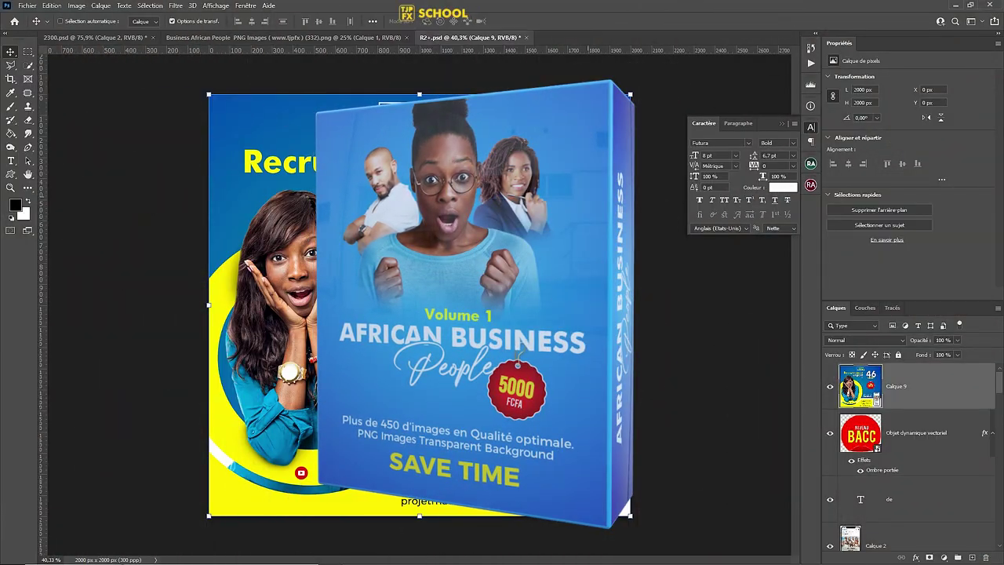
In Camera Raw, set Vibrance +10, Contraste +6, Tons foncés -7 and Saturation +2.
left_click(175, 6)
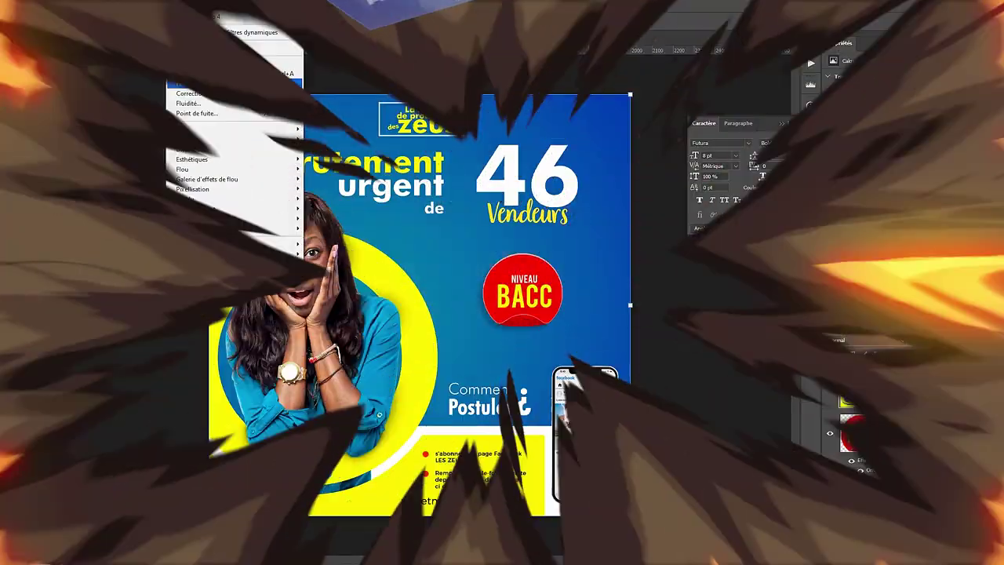
left_click(200, 83)
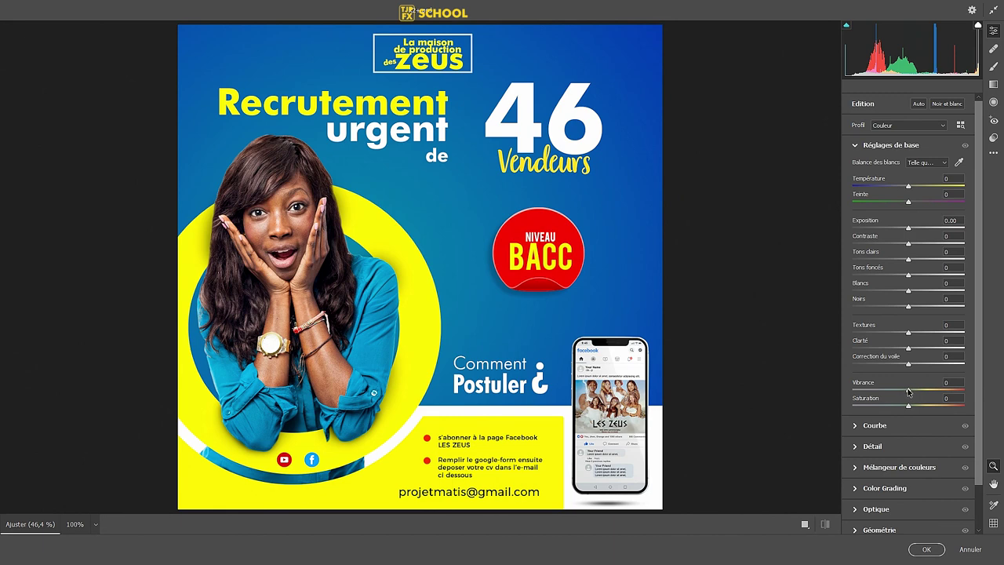
left_click_drag(908, 390, 920, 368)
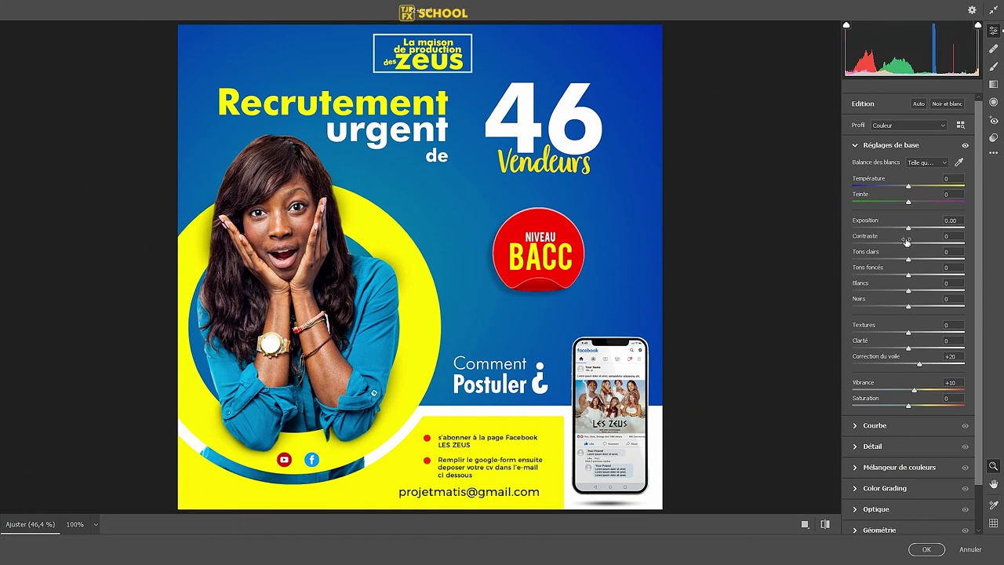
left_click_drag(908, 243, 912, 245)
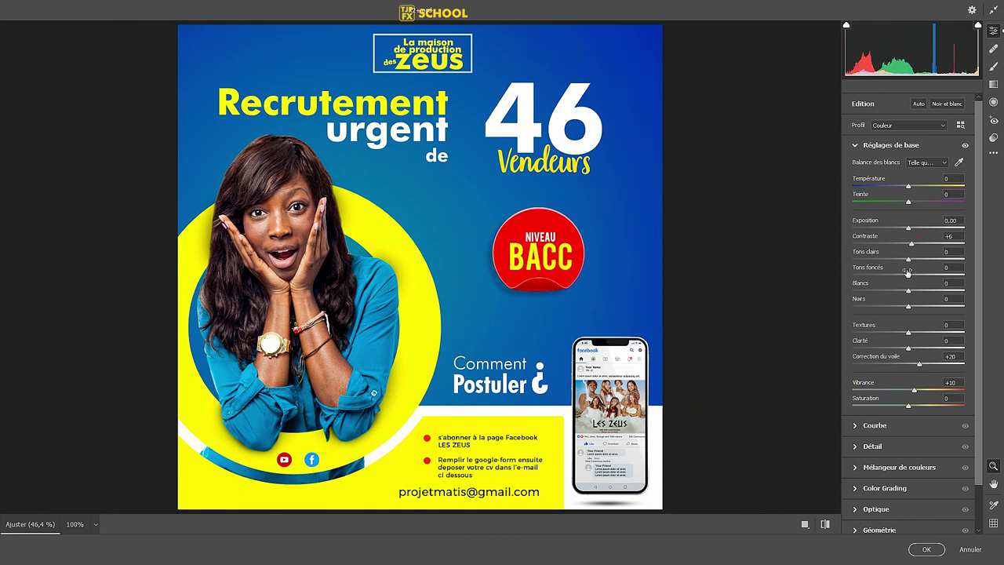
left_click_drag(906, 276, 905, 278)
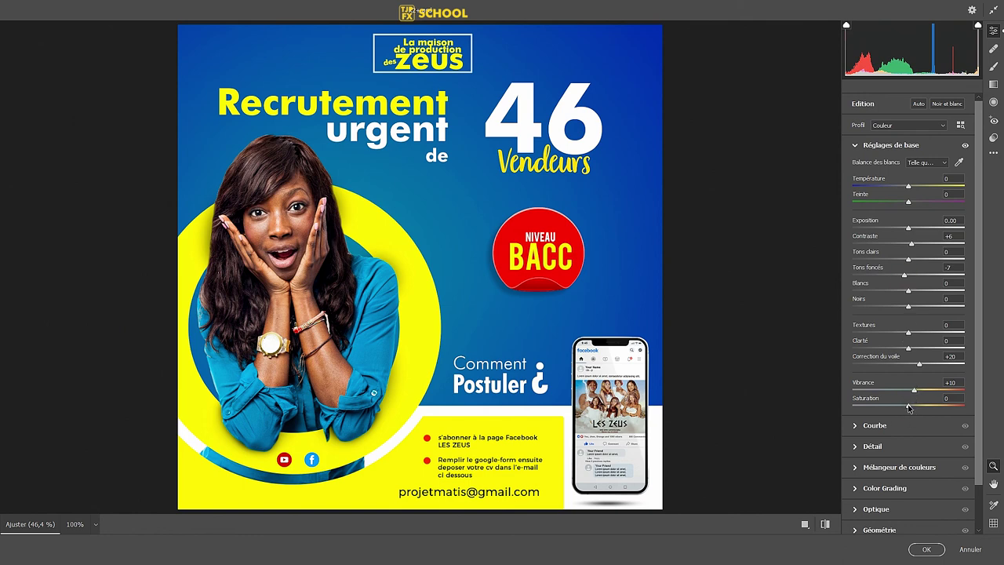
left_click_drag(908, 407, 910, 408)
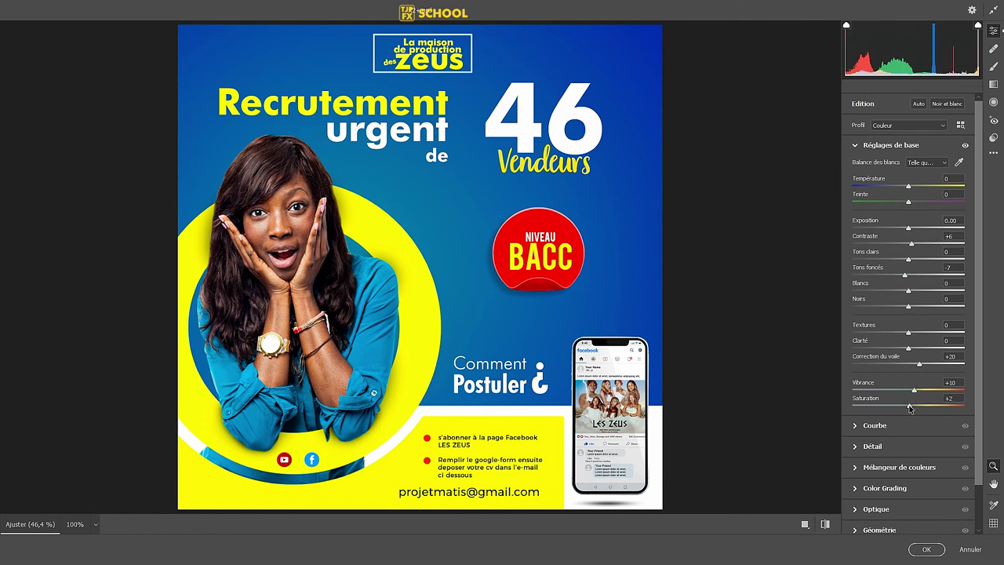
left_click(858, 447)
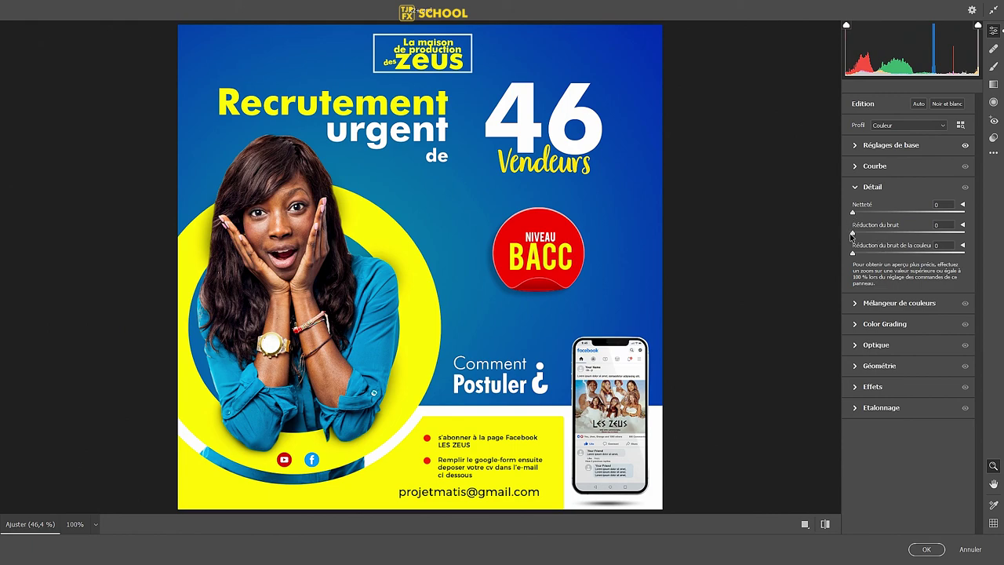
Set Camera Raw sharpening to 37 and noise reduction to 43.
mouse_move(852, 233)
left_mouse_down()
mouse_move(876, 233)
mouse_move(865, 213)
left_mouse_up()
left_click_drag(272, 233, 338, 252)
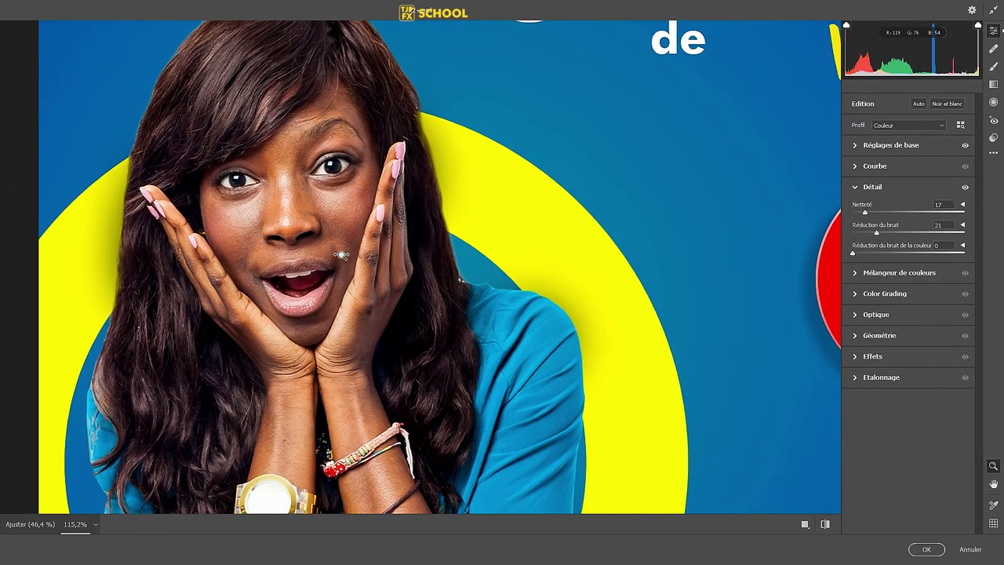
left_click_drag(866, 213, 879, 212)
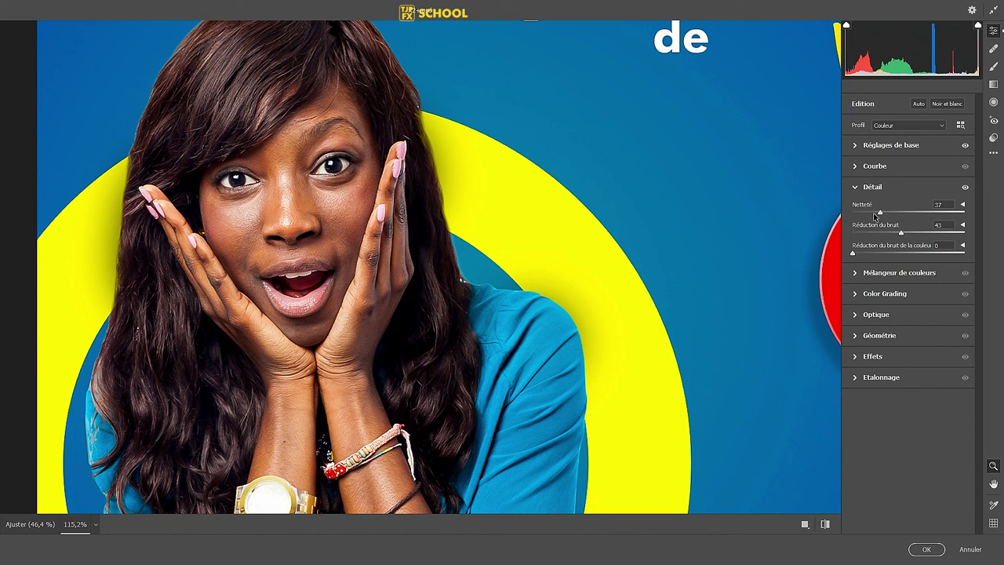
left_click(854, 276)
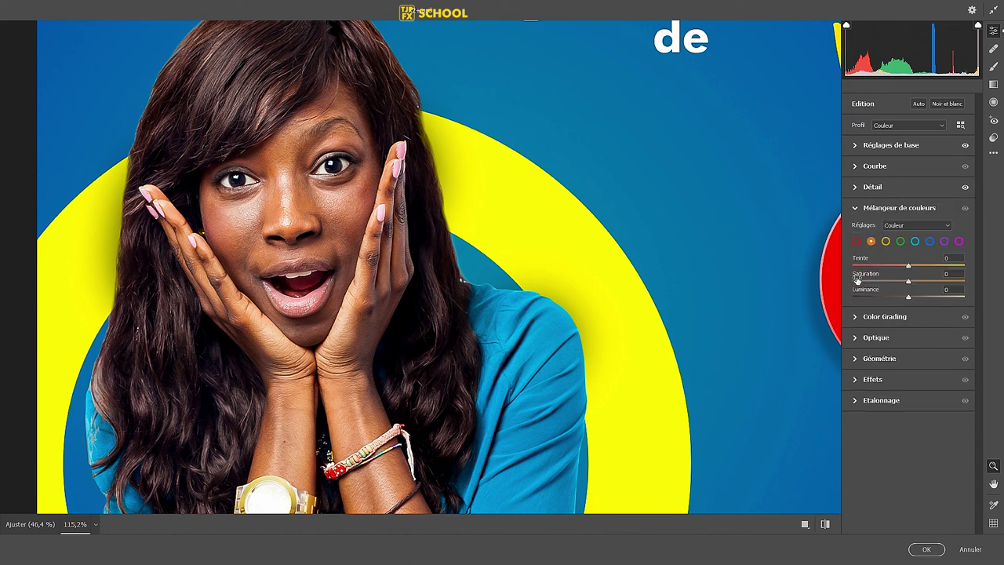
scroll(626, 265, "down", 5)
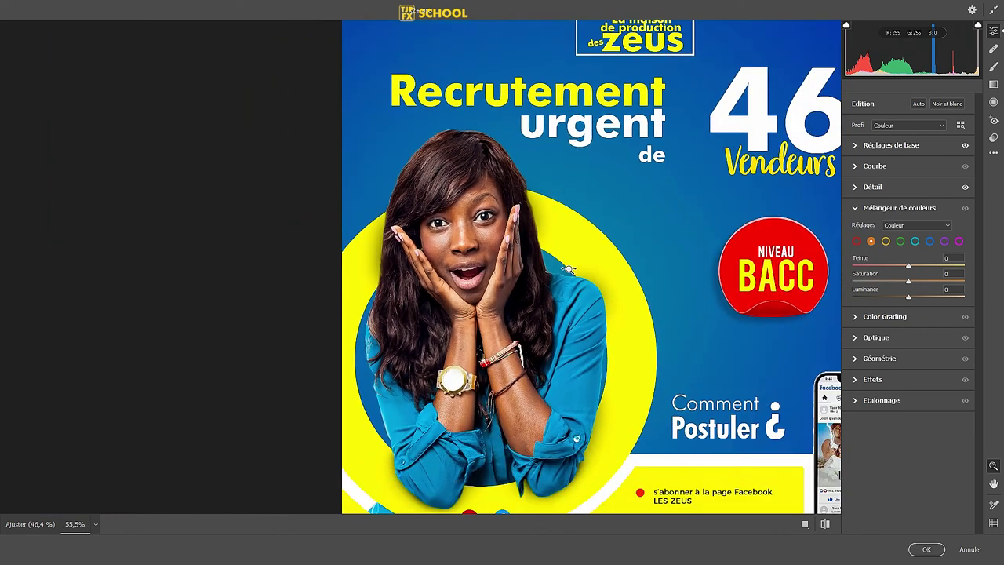
left_click(860, 188)
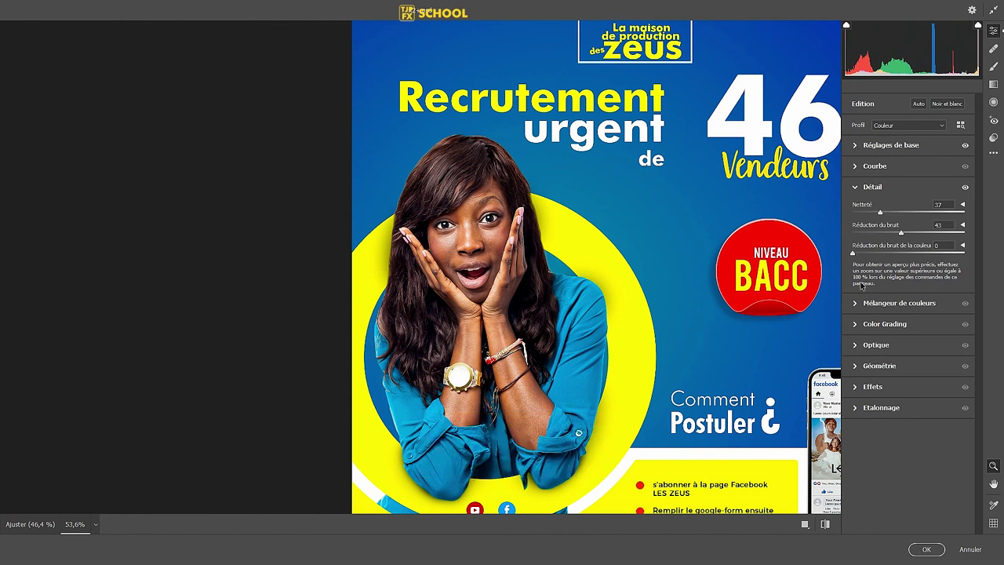
Set the tone curve's Teintes claires to +7 and Tons foncés to -6, then apply the grade.
left_click(856, 167)
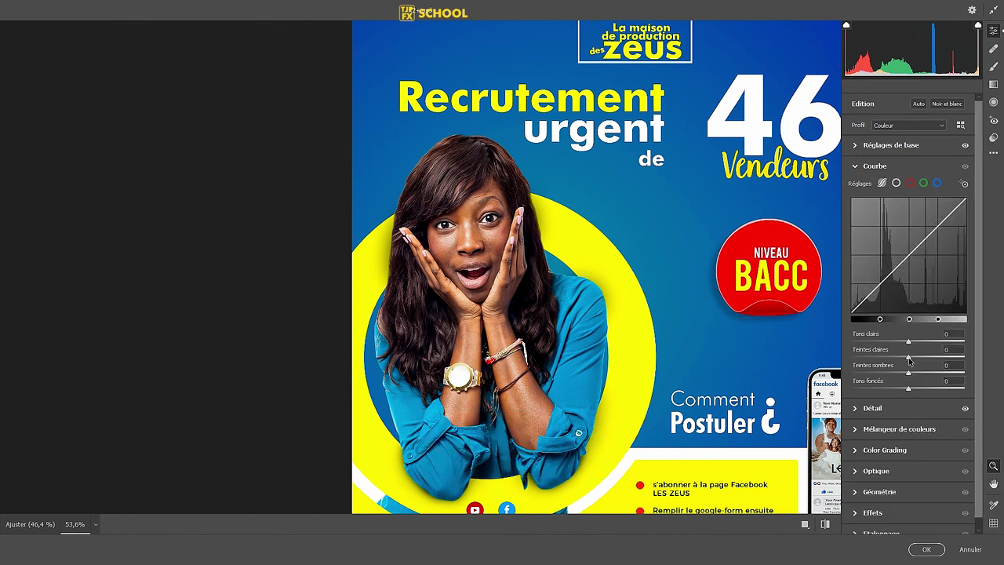
left_click_drag(909, 359, 902, 374)
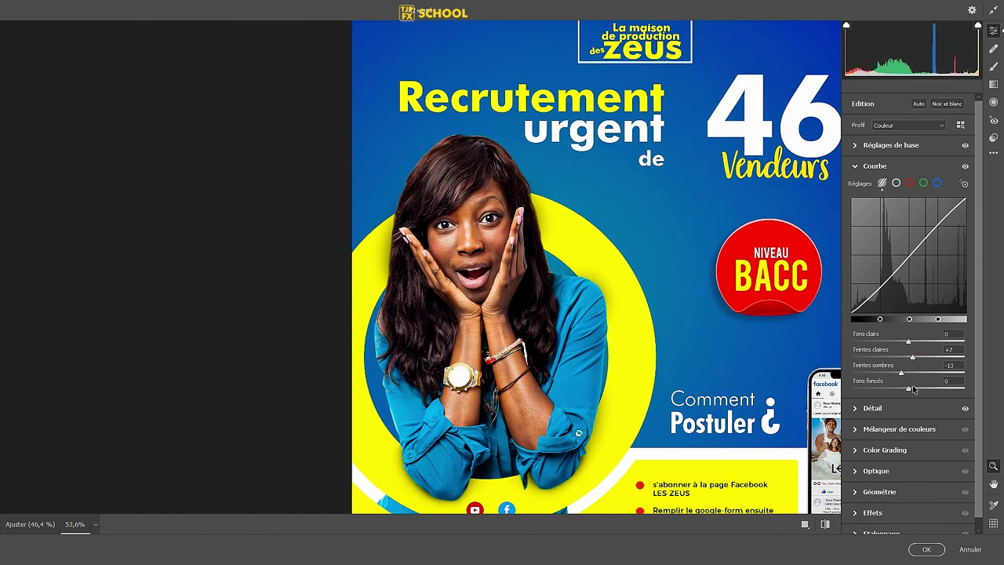
left_click_drag(909, 390, 905, 390)
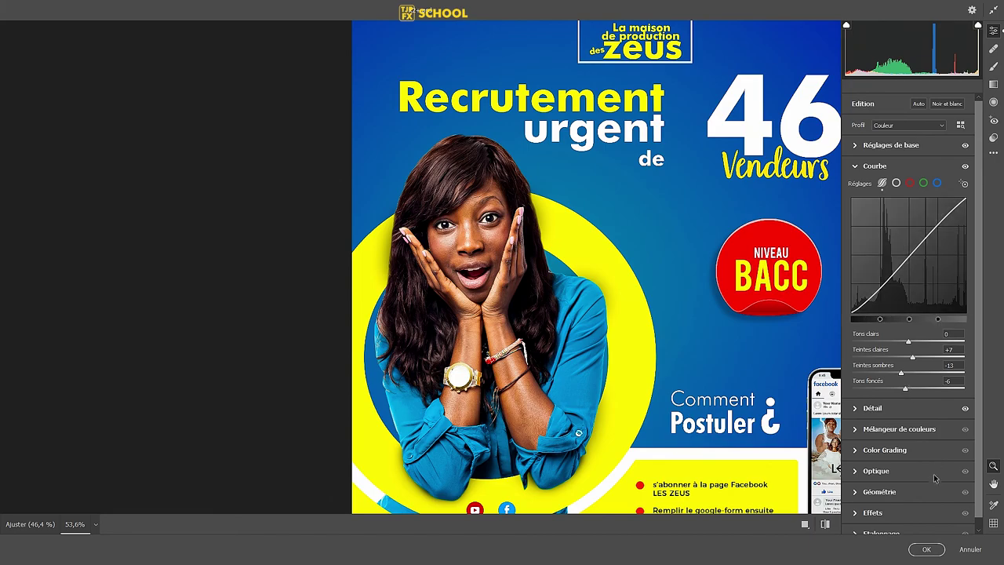
left_click(928, 549)
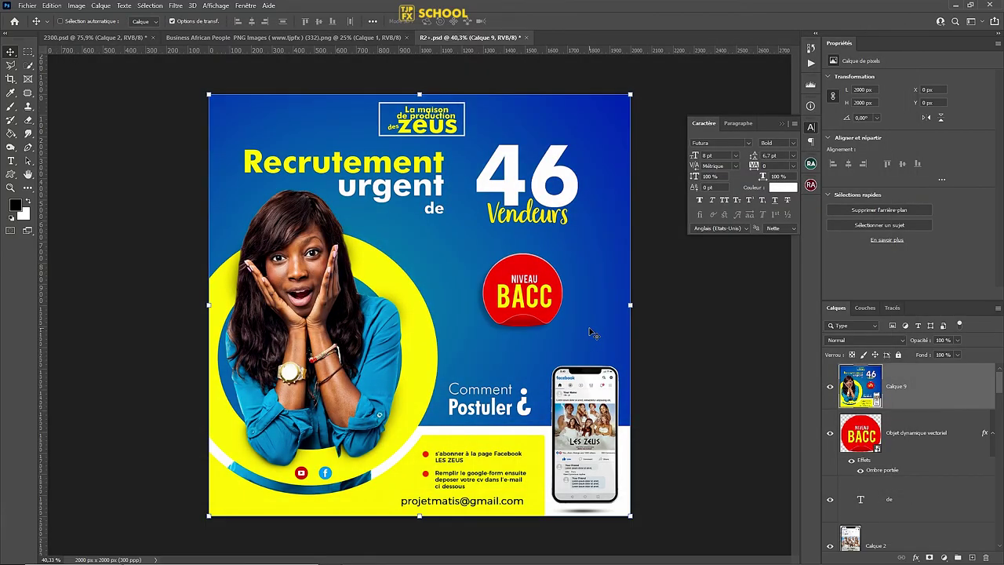